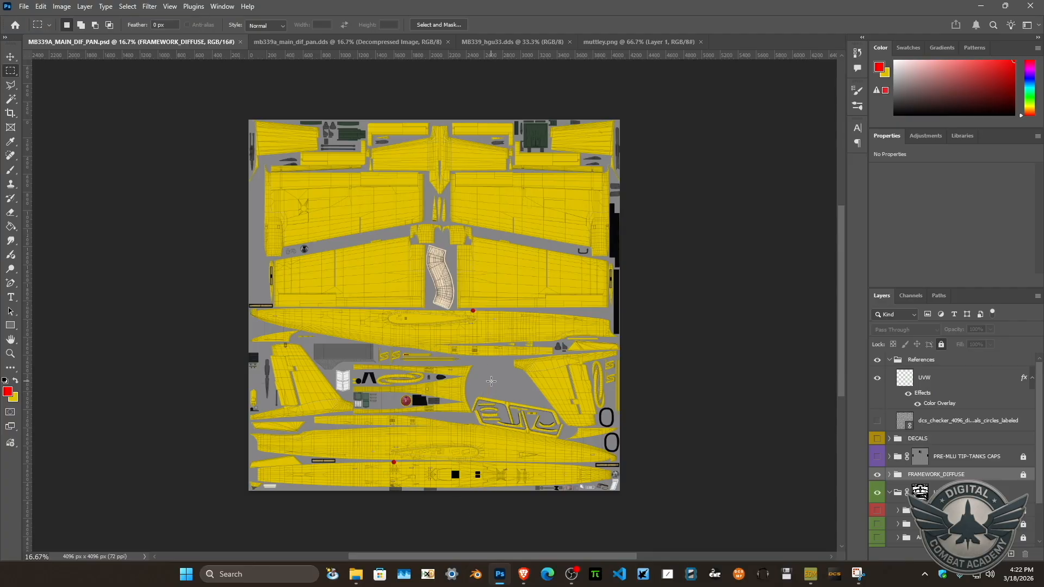
Bring up the MCAT Livrea.pdf colour sketch in the browser, and inspect the yellow MB-339 from its front quarter in ModelViewer.
left_click(524, 574)
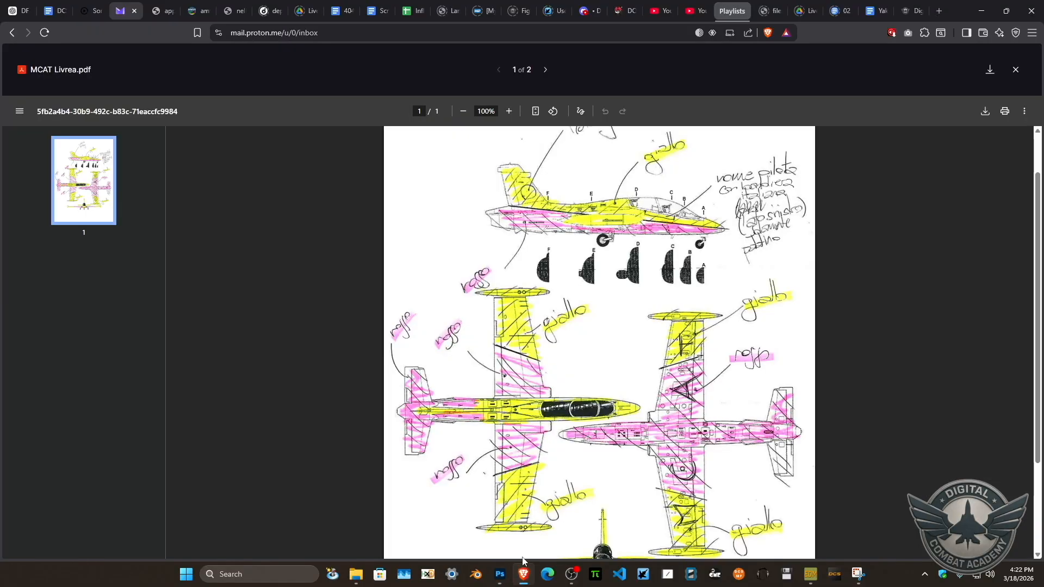
left_click(810, 574)
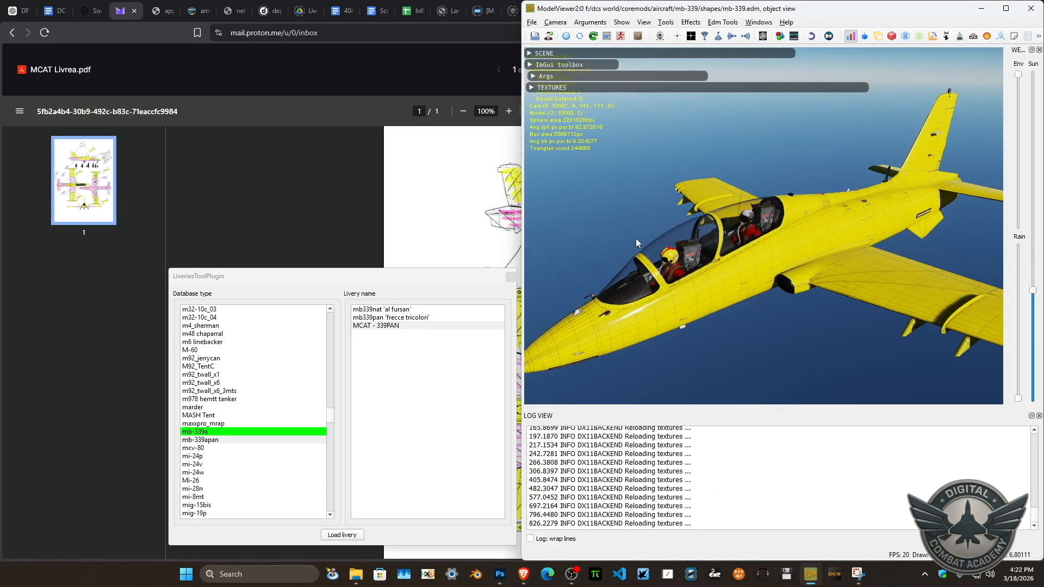
scroll(640, 253, "down", 5)
mouse_move(654, 314)
left_mouse_down()
mouse_move(712, 348)
mouse_move(648, 315)
mouse_move(658, 318)
left_mouse_up()
scroll(665, 260, "up", 3)
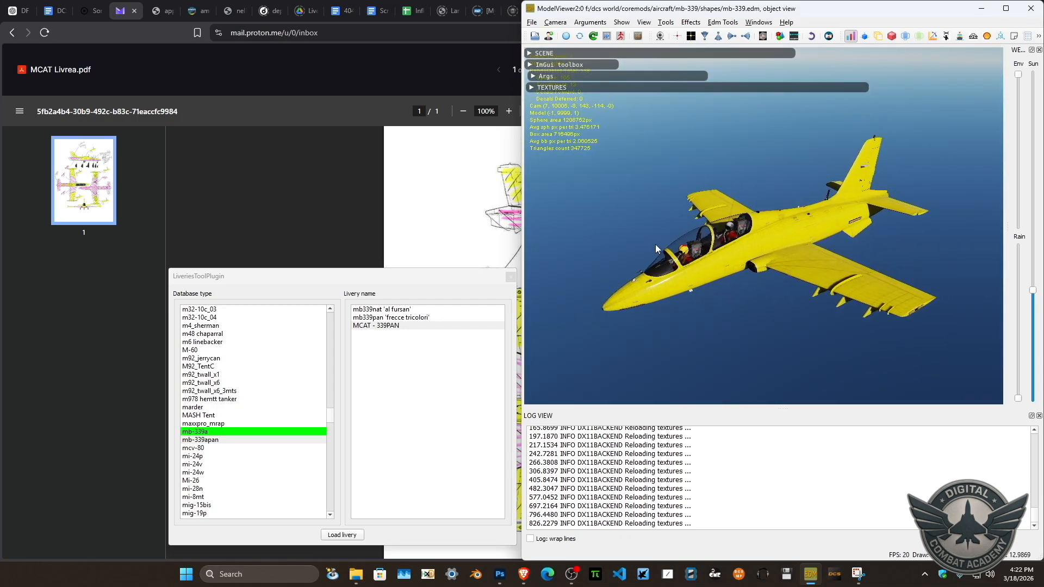
scroll(647, 209, "up", 2)
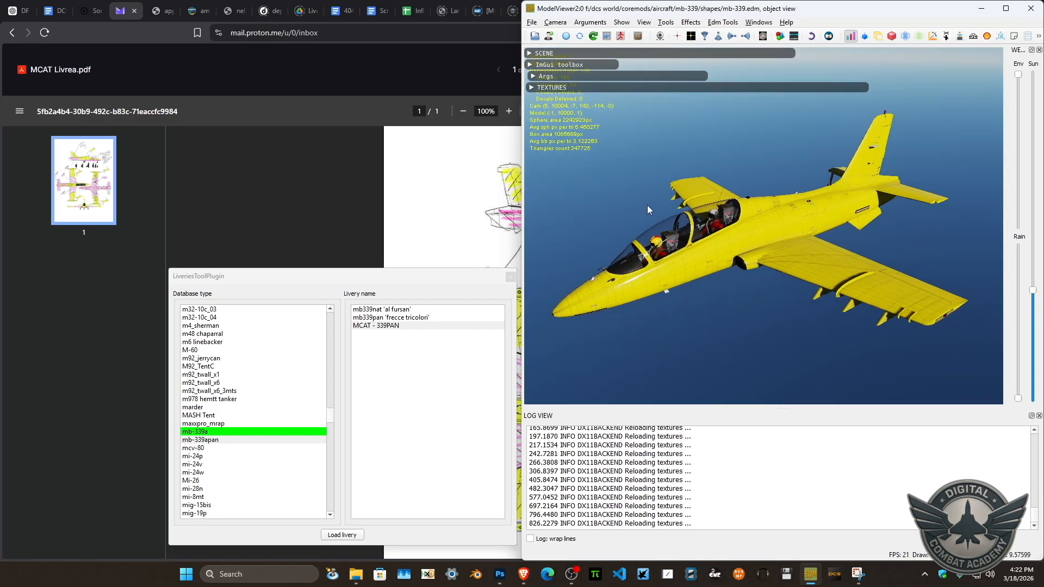
mouse_move(624, 200)
left_mouse_down()
mouse_move(634, 242)
mouse_move(653, 188)
mouse_move(634, 207)
left_mouse_up()
scroll(634, 208, "down", 1)
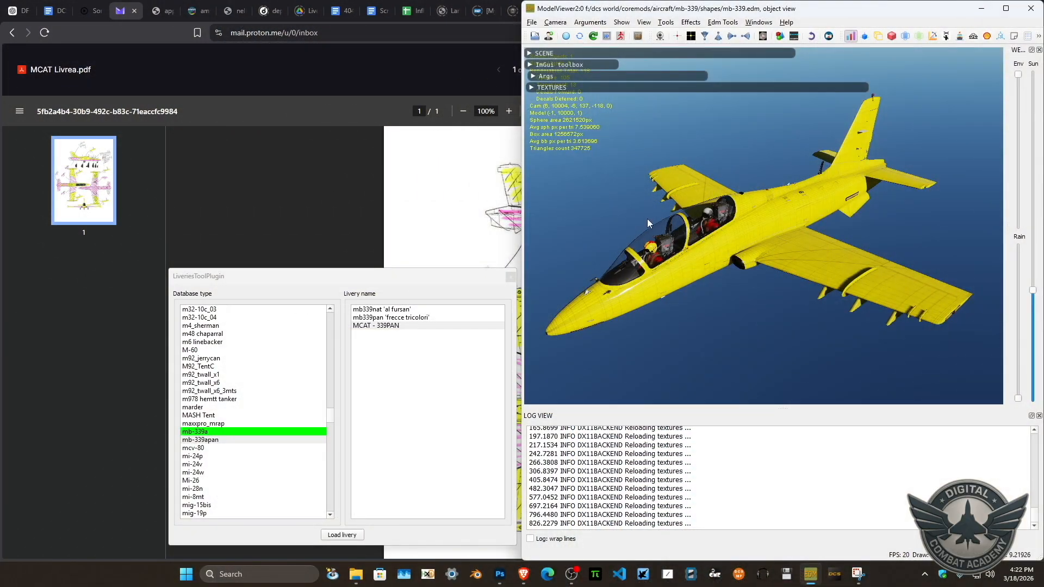
Switch to the browser and examine the red and yellow paint areas in the MCAT Livrea.pdf side, top and bottom views.
left_click(167, 37)
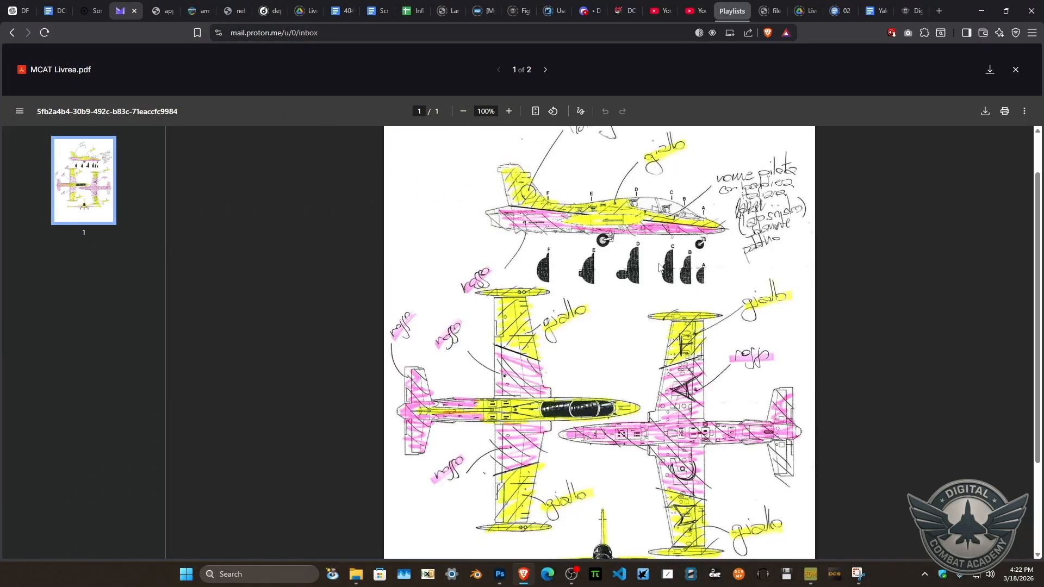
scroll(658, 265, "down", 3)
scroll(662, 283, "up", 2)
scroll(645, 233, "down", 2)
scroll(592, 209, "up", 2)
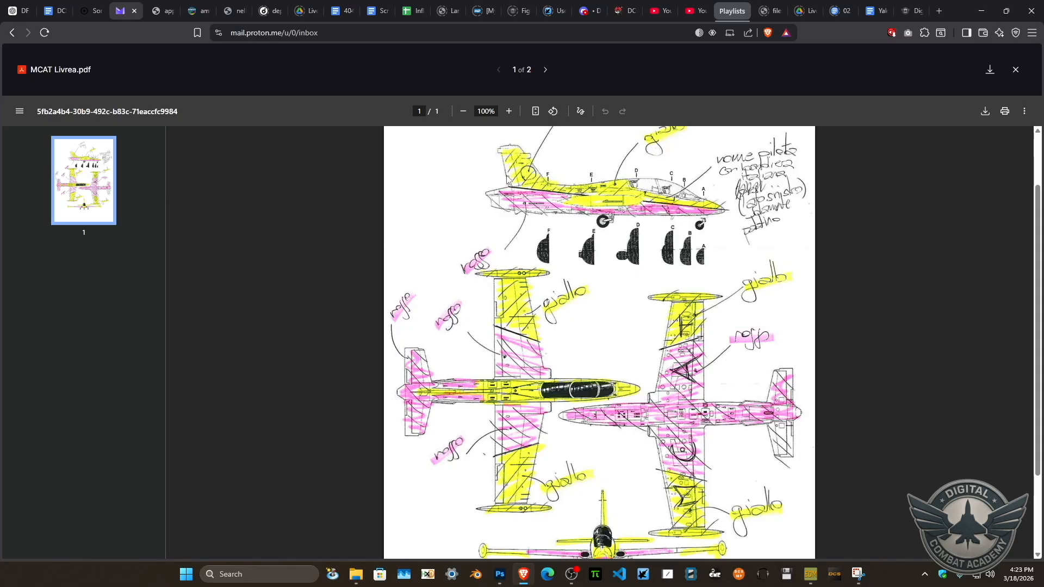
Switch to ModelViewer and view the MB-339 from above and from its left side.
left_click(810, 573)
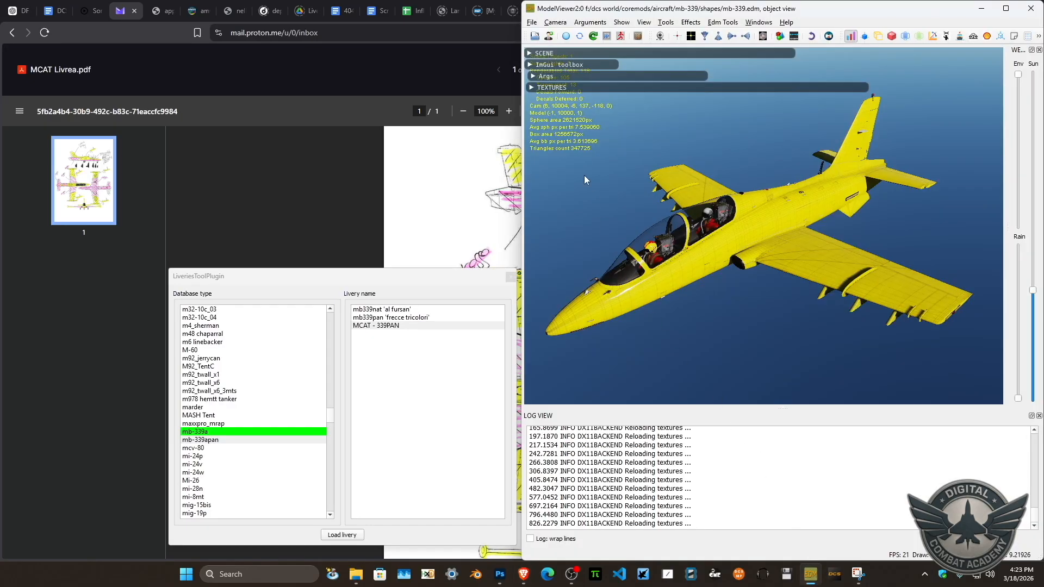
left_click(718, 36)
left_click(705, 35)
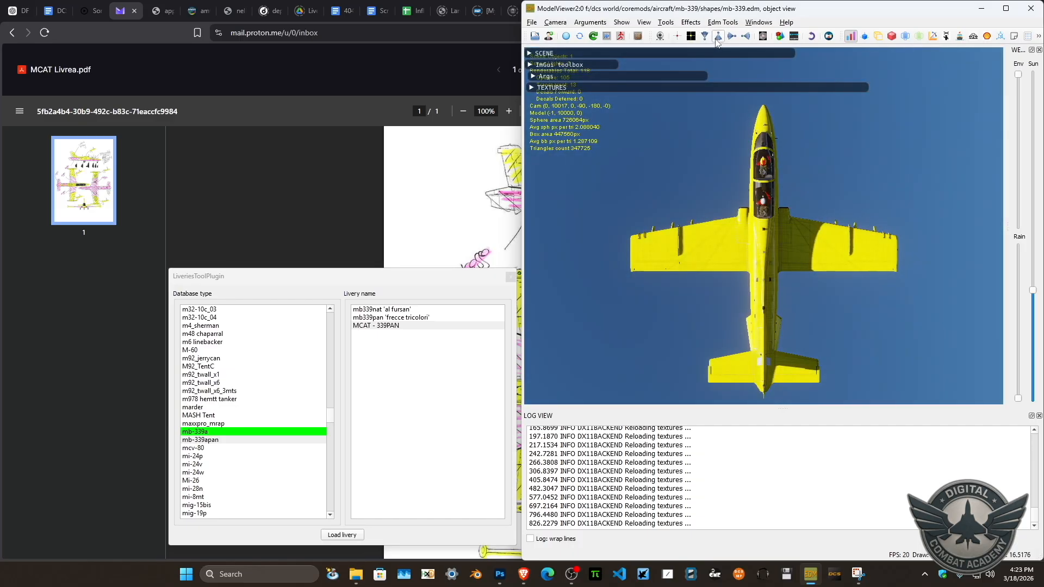
left_click(731, 36)
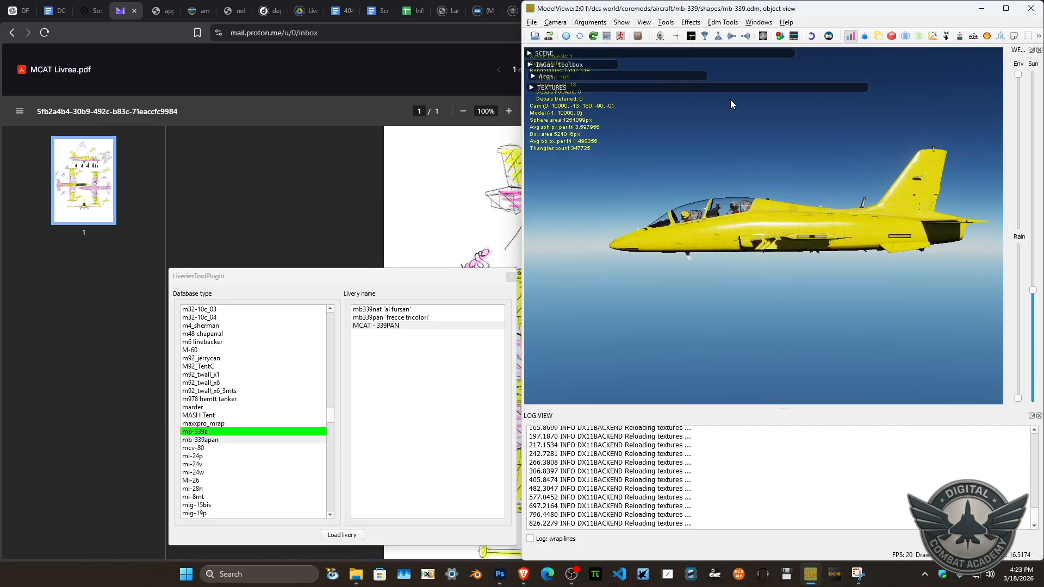
Show the aircraft's right side and raise the sun setting to light its tail and fuselage.
left_click(746, 36)
scroll(715, 132, "up", 4)
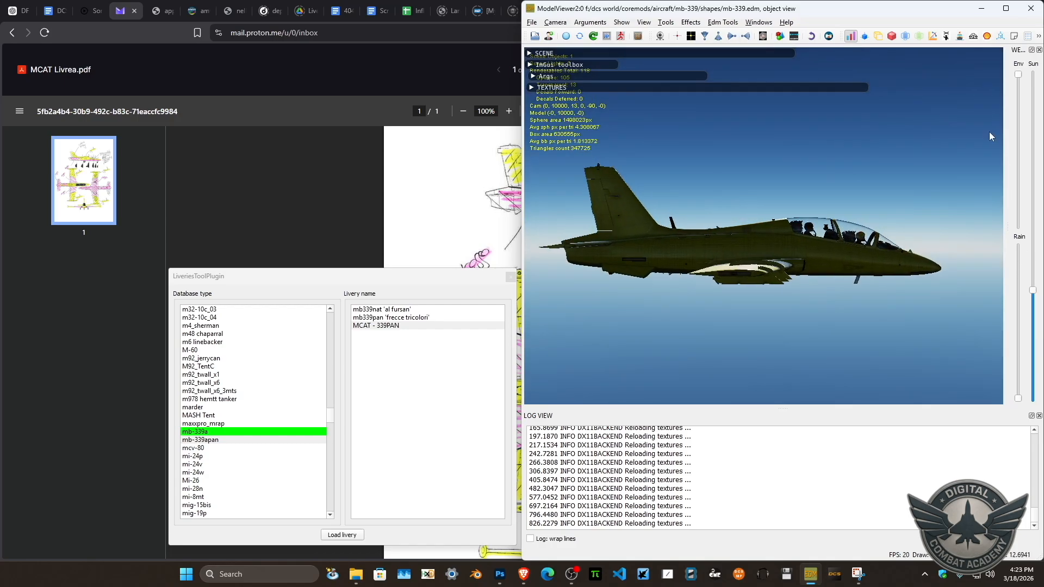
left_click_drag(1031, 293, 1042, 167)
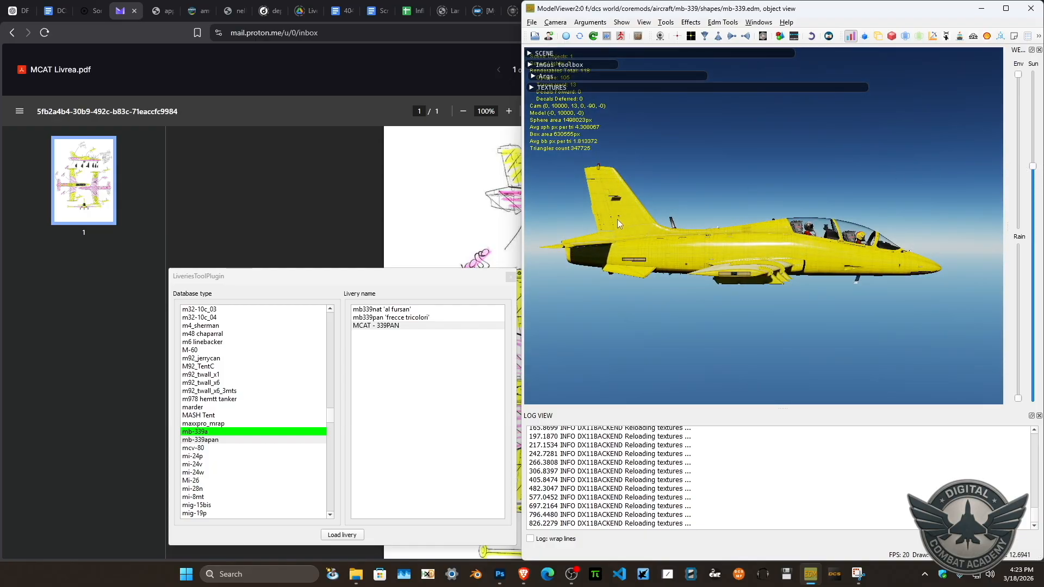
scroll(612, 230, "up", 3)
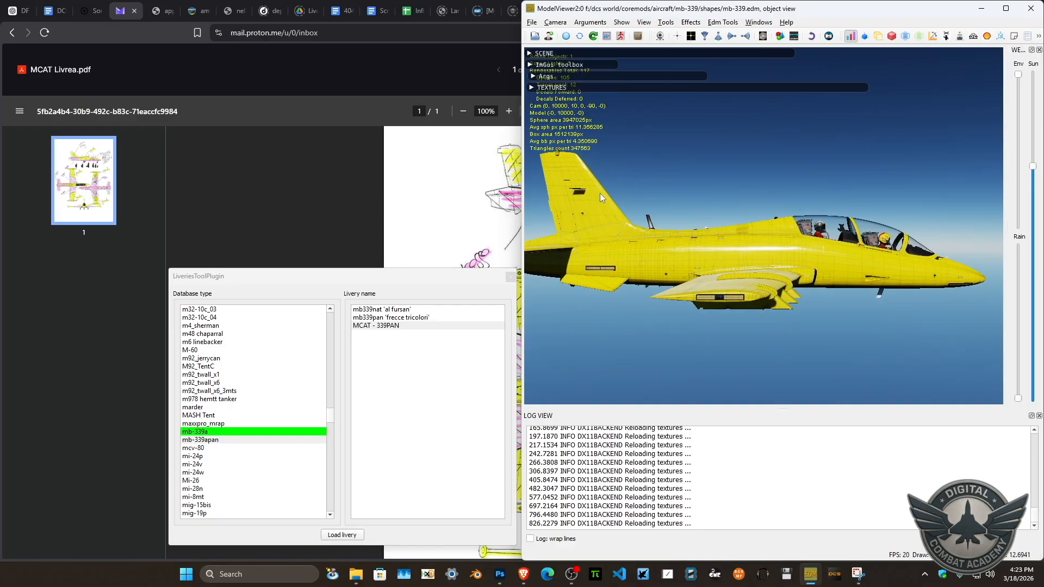
scroll(601, 194, "up", 2)
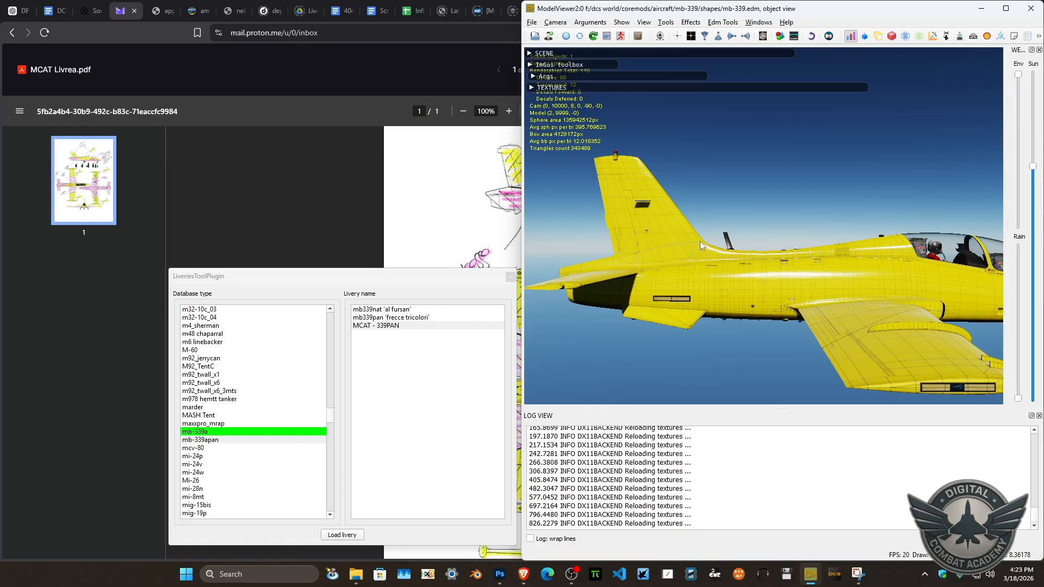
Compare the model's tail and fuselage with the PDF sketch in the browser and the MB339A_MAIN_DIF_PAN.psd texture in Photoshop.
left_click(320, 193)
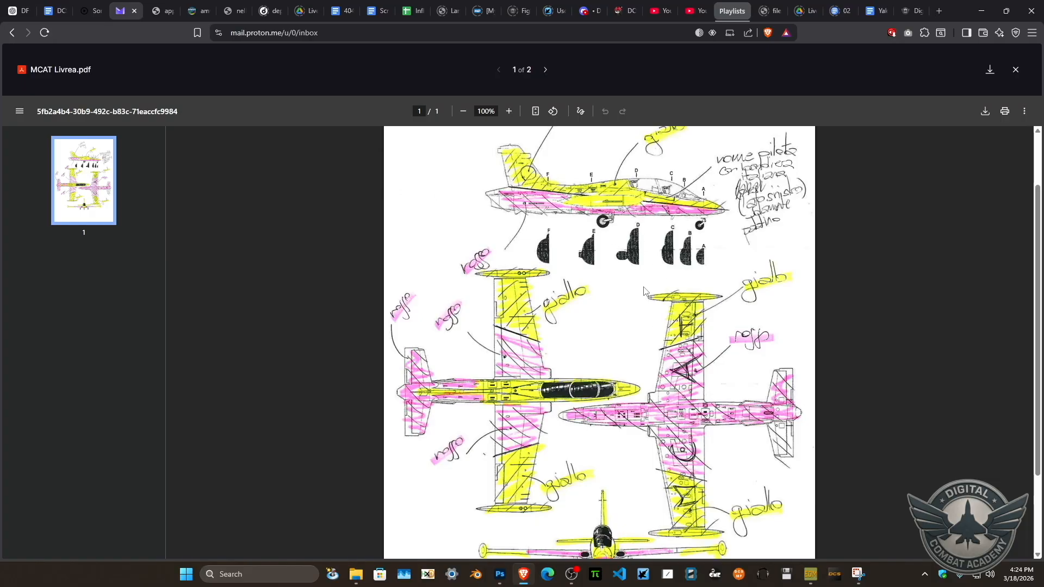
mouse_move(810, 573)
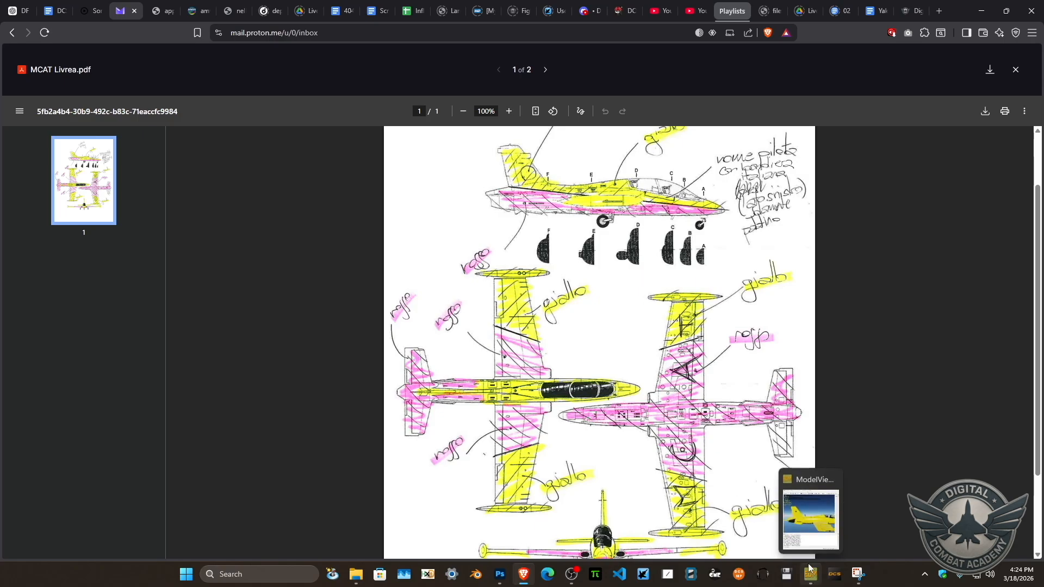
left_click(805, 500)
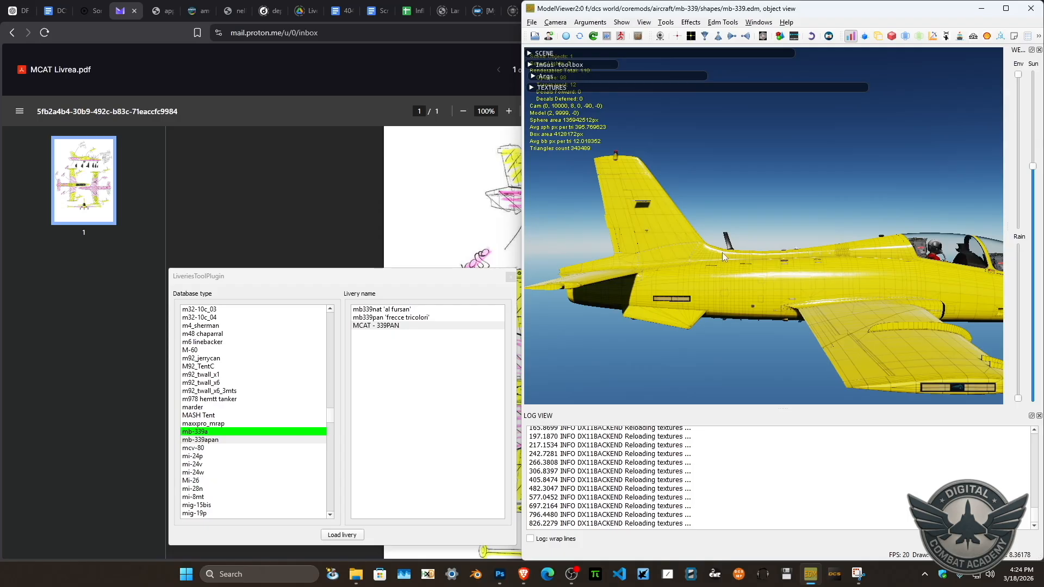
left_click(499, 574)
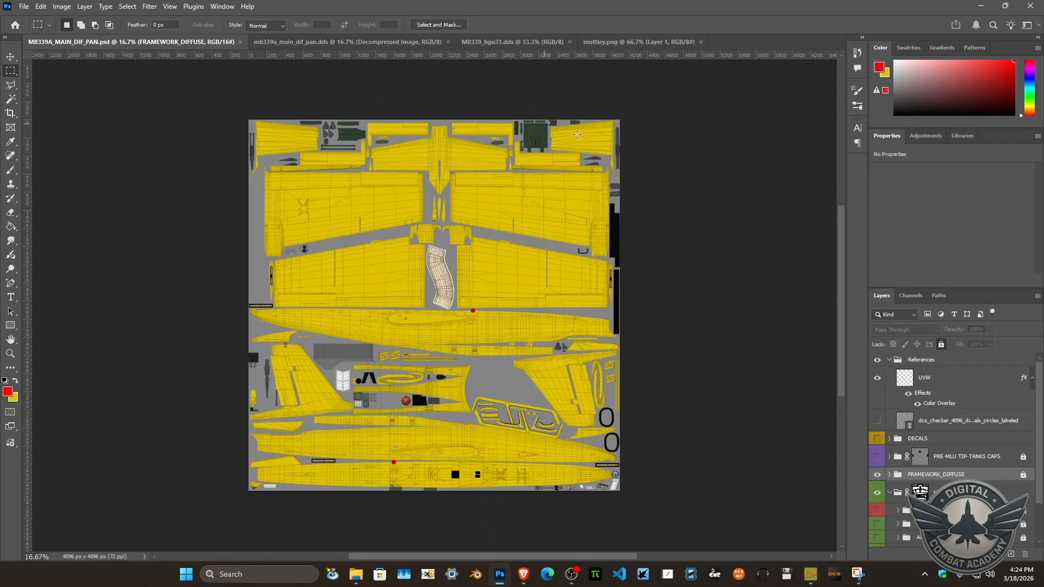
left_click(810, 573)
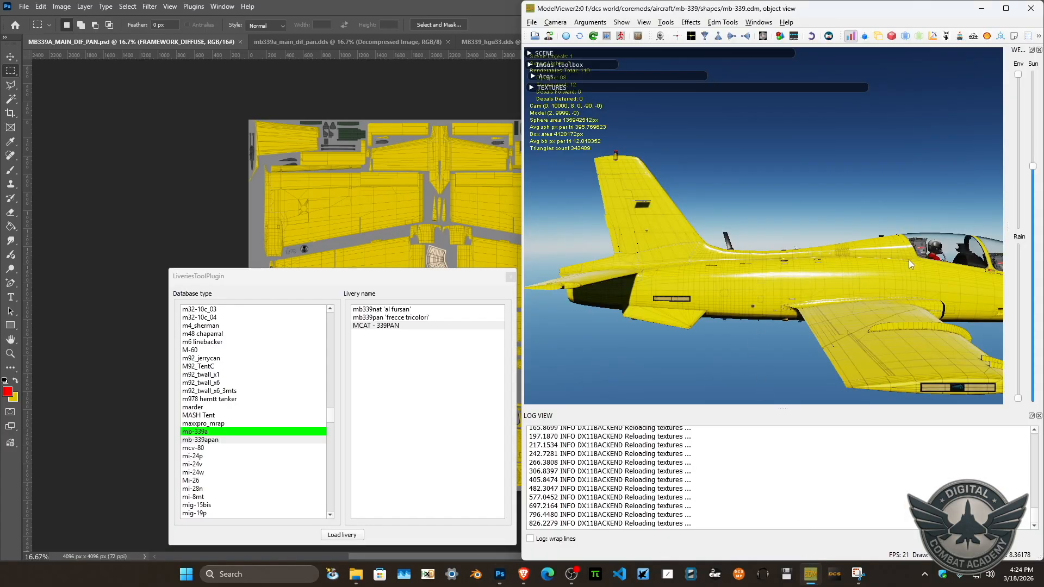
scroll(928, 272, "up", 3)
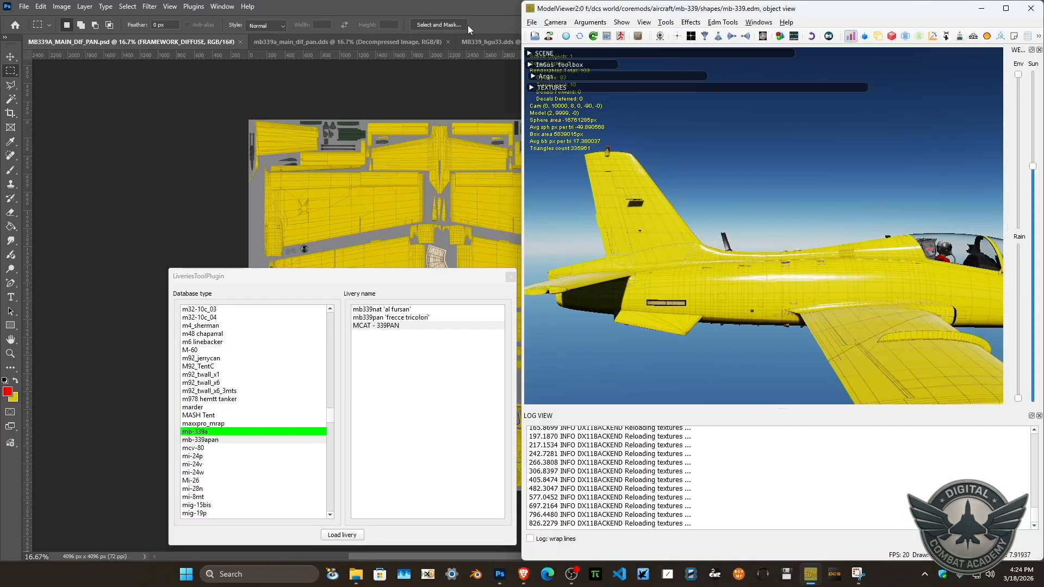
Examine the front pilot's yellow and red helmet and its dog decal inside the cockpit.
left_click(660, 36)
scroll(785, 181, "up", 5)
left_click_drag(640, 255, 863, 155)
scroll(864, 154, "up", 4)
scroll(864, 163, "up", 5)
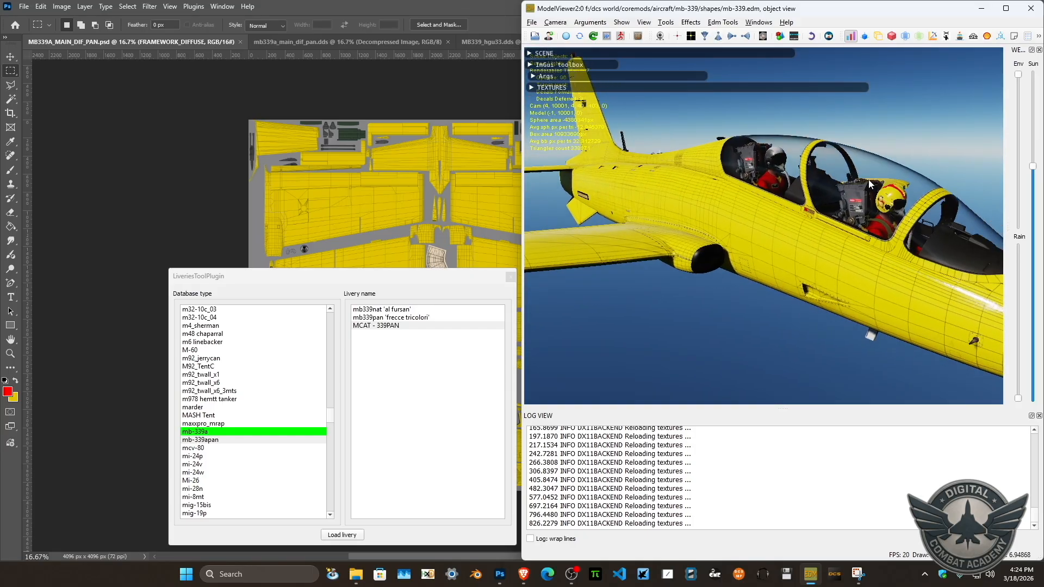
scroll(800, 220, "up", 4)
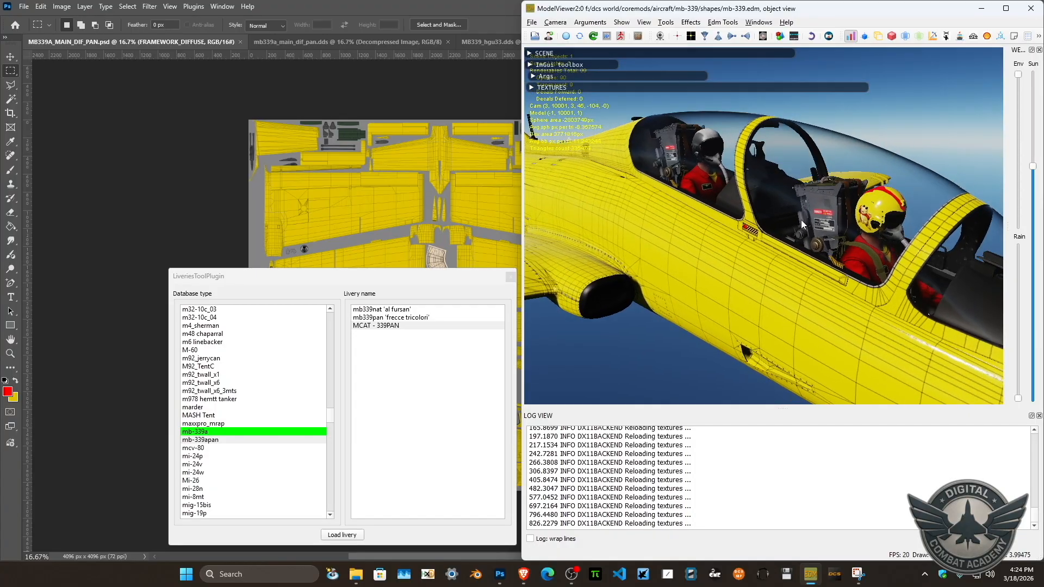
scroll(848, 191, "up", 6)
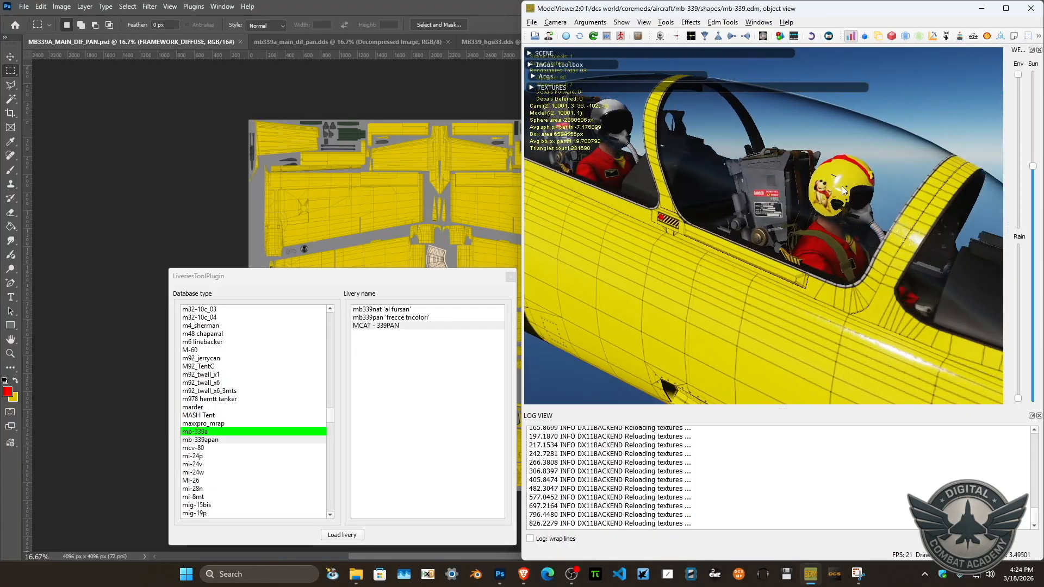
scroll(830, 189, "up", 5)
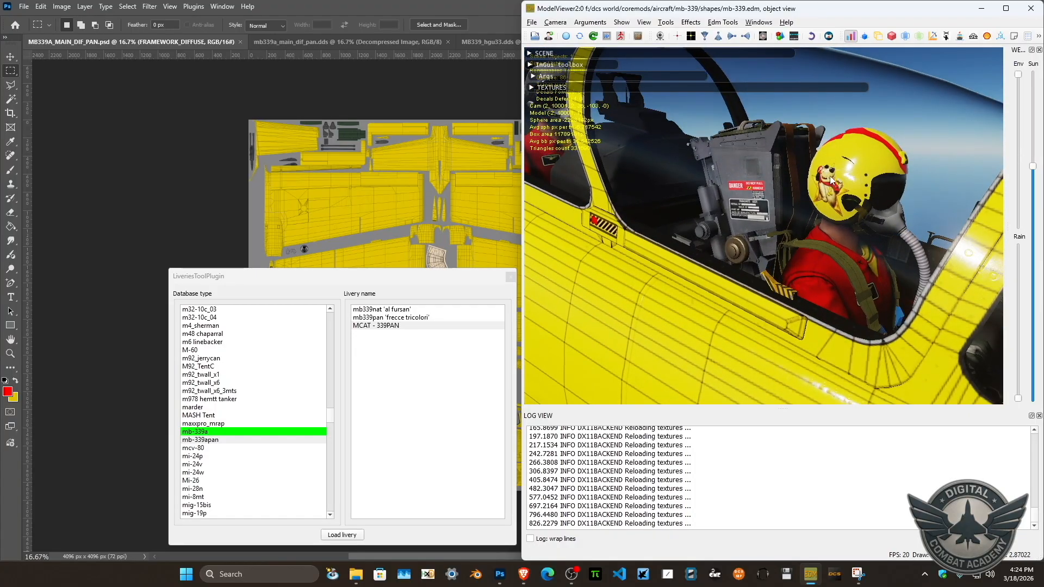
left_click_drag(846, 179, 768, 200)
scroll(902, 188, "down", 5)
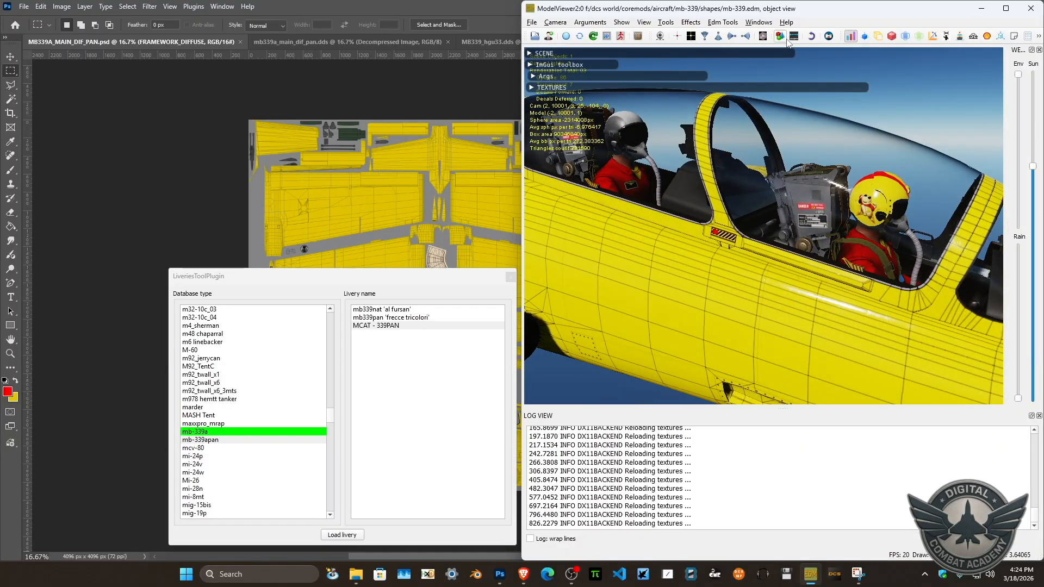
View the aircraft's right side again, showing the tail, fuselage and wing up close.
left_click(731, 36)
left_click(744, 36)
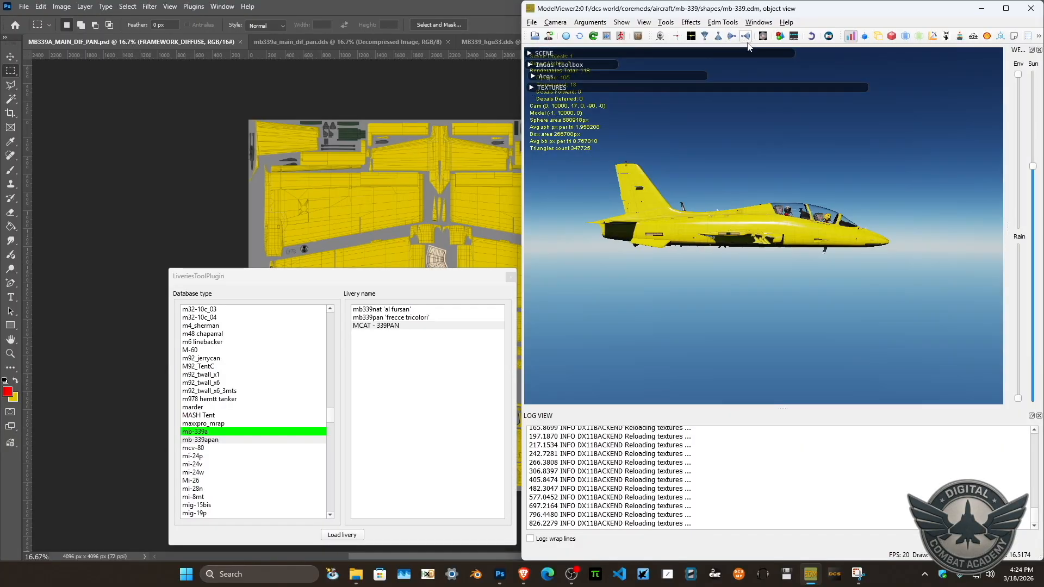
scroll(745, 158, "up", 5)
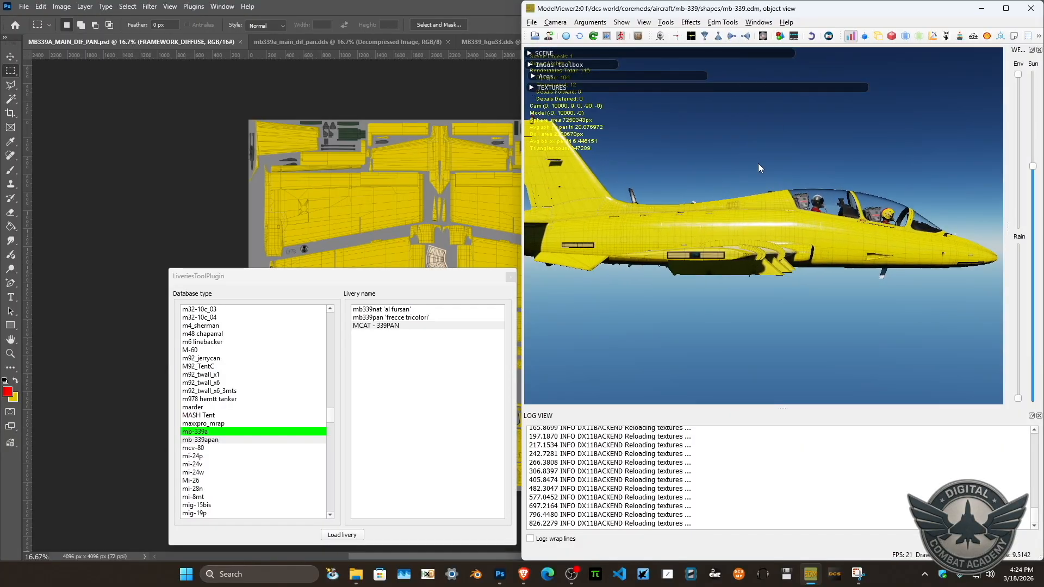
left_click_drag(767, 172, 772, 176)
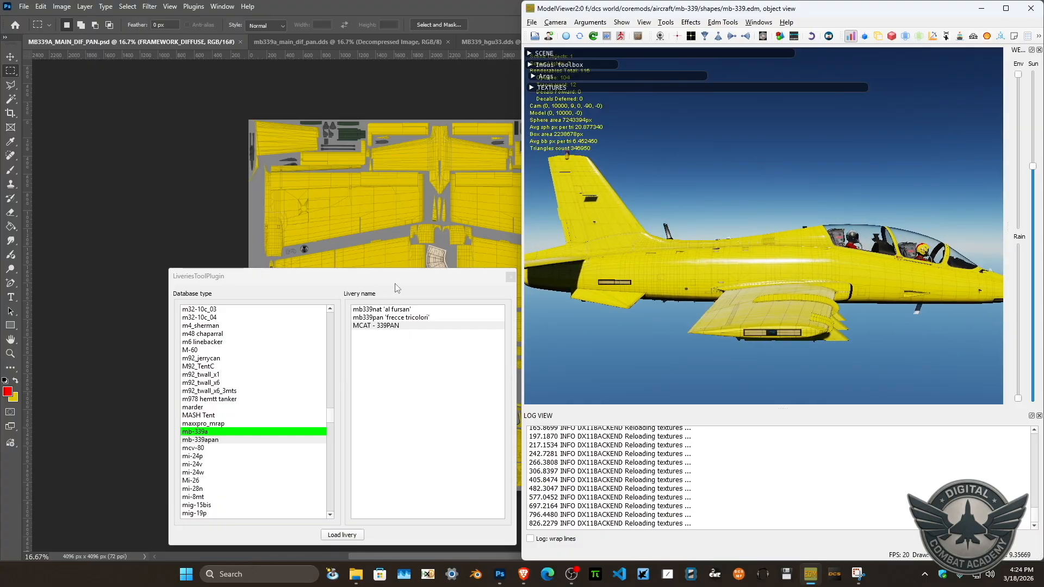
Switch to Photoshop and close the MB339_hgu33.dds helmet texture and the muttley.png artwork.
left_click(508, 276)
left_click(481, 41)
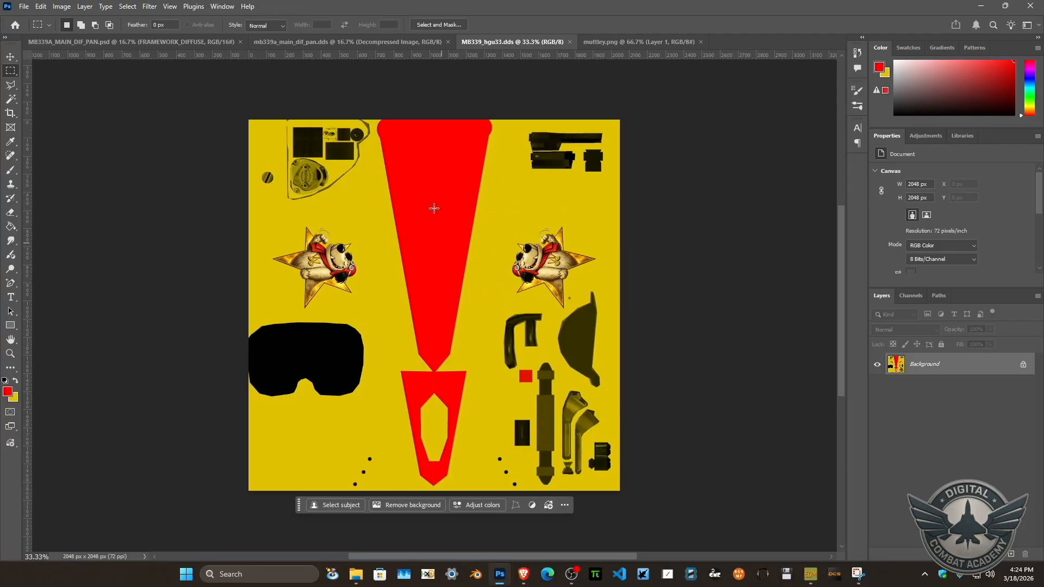
left_click(569, 41)
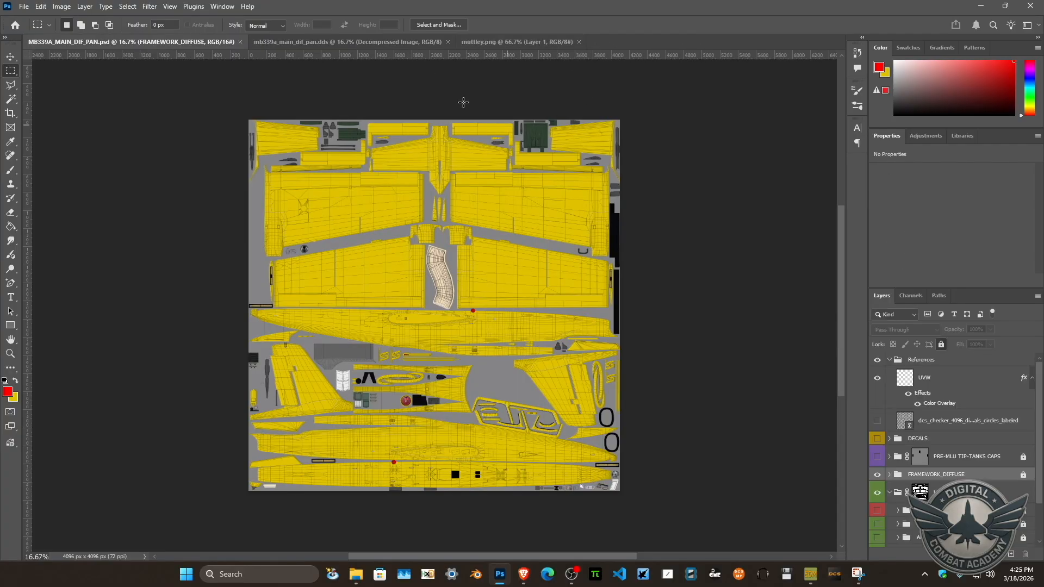
left_click(491, 43)
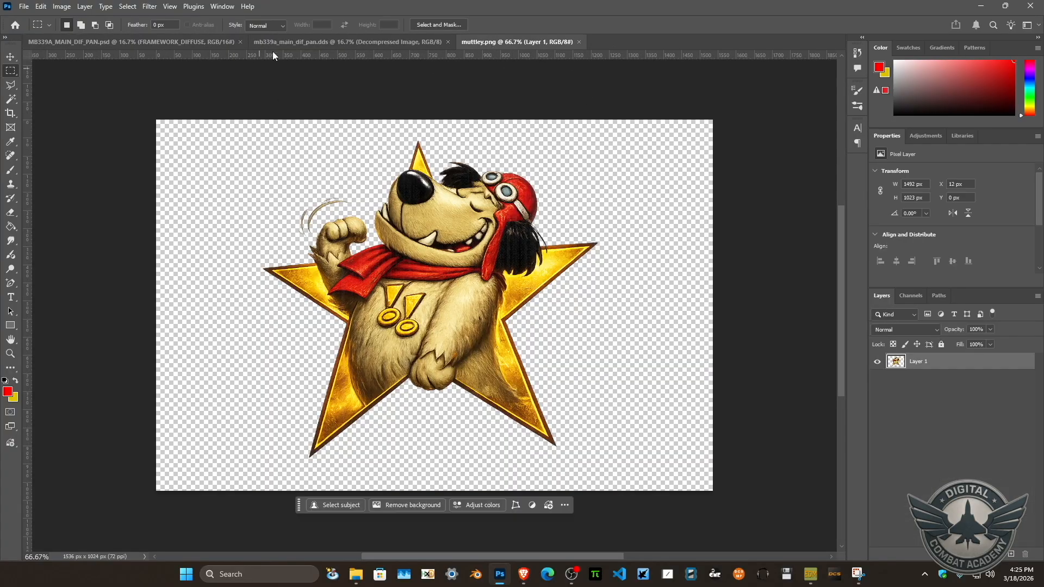
left_click(338, 42)
left_click(496, 41)
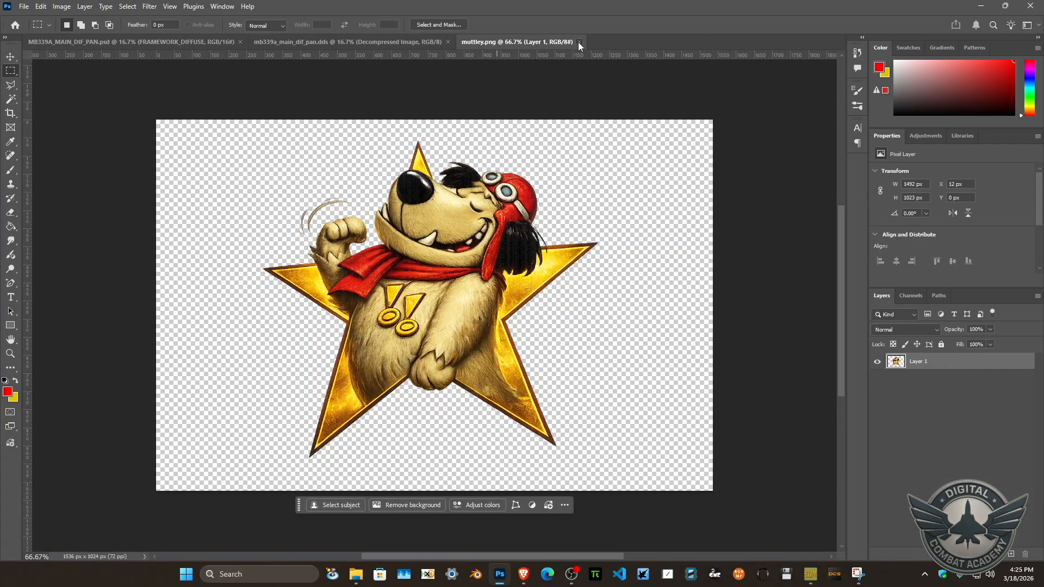
left_click(579, 42)
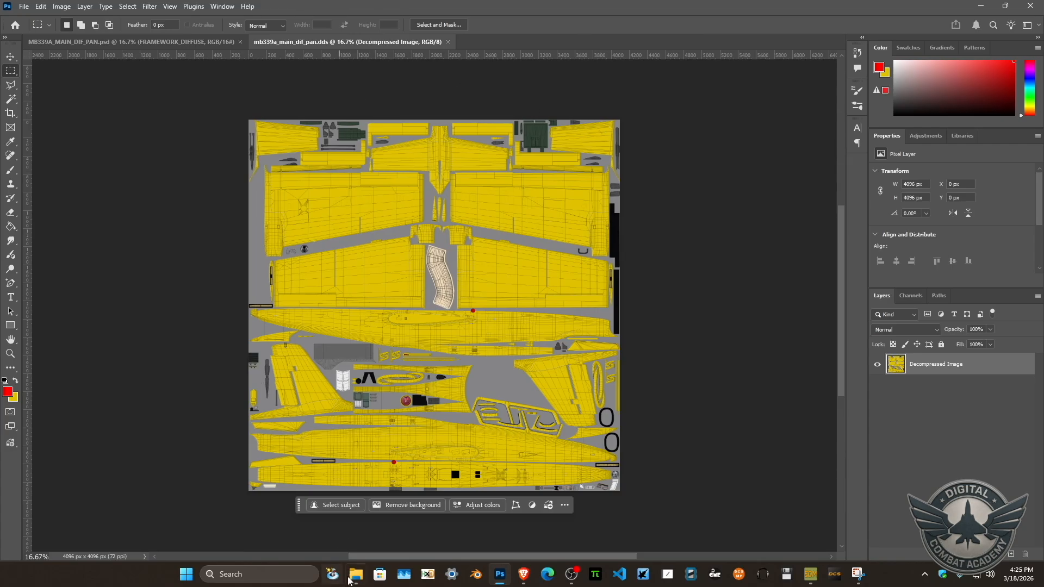
Check the texture files in the MCAT - 339PAN livery folder and return to mb339a_main_dif_pan.dds in Photoshop.
left_click(355, 574)
left_click(905, 269)
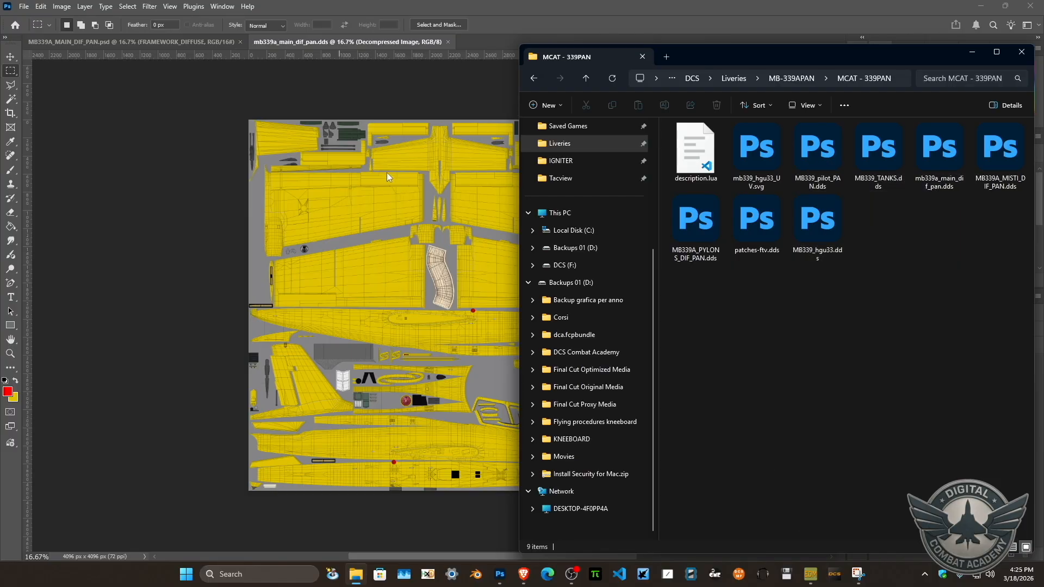
left_click(334, 43)
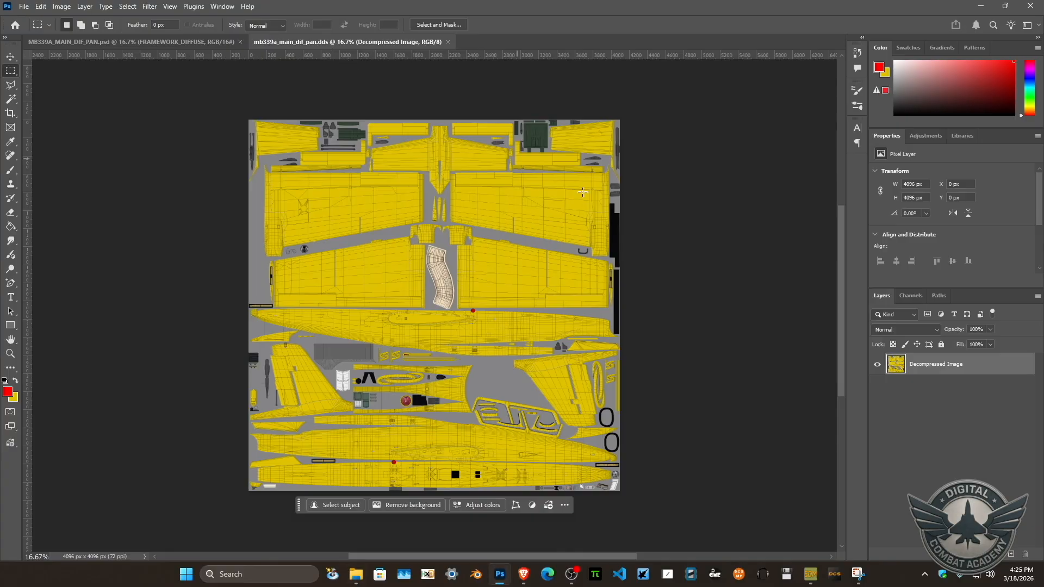
In MB339A_MAIN_DIF_PAN.psd, select the yellow fill layer inside the MCAT group and show the dcs_checker reference layer.
left_click(140, 42)
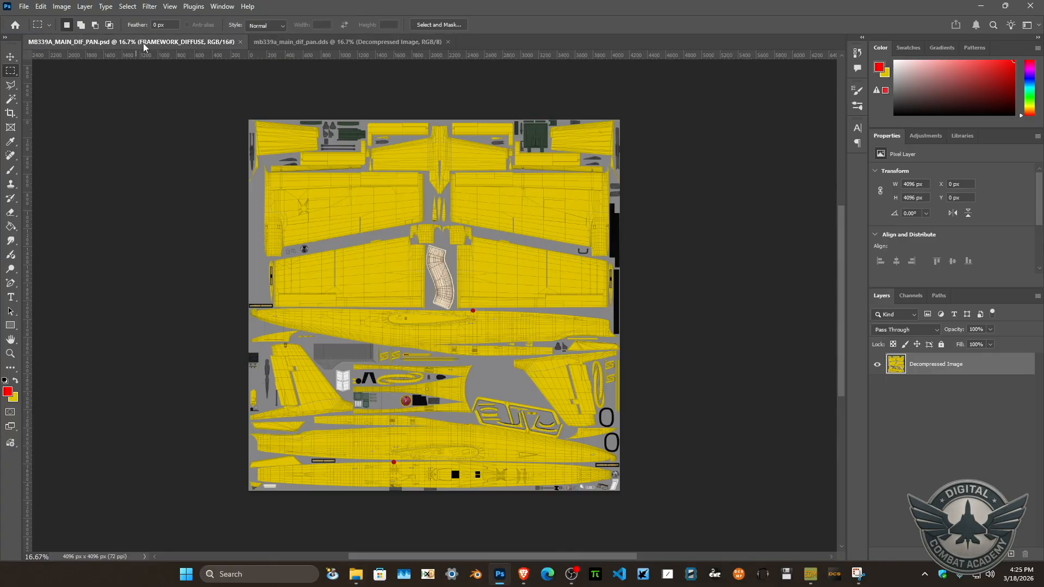
scroll(895, 426, "down", 2)
scroll(896, 426, "down", 2)
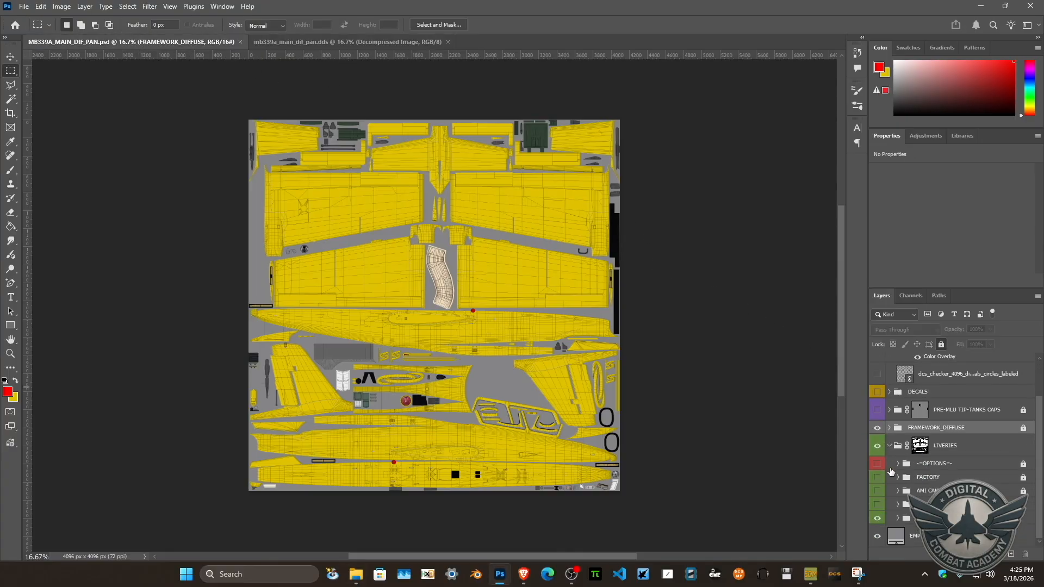
left_click(898, 518)
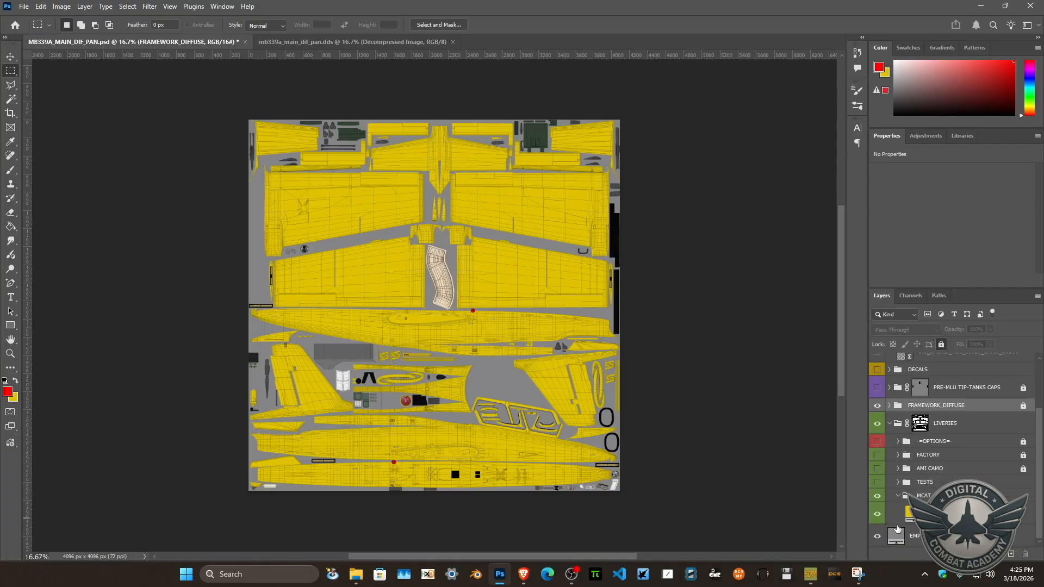
left_click(907, 512)
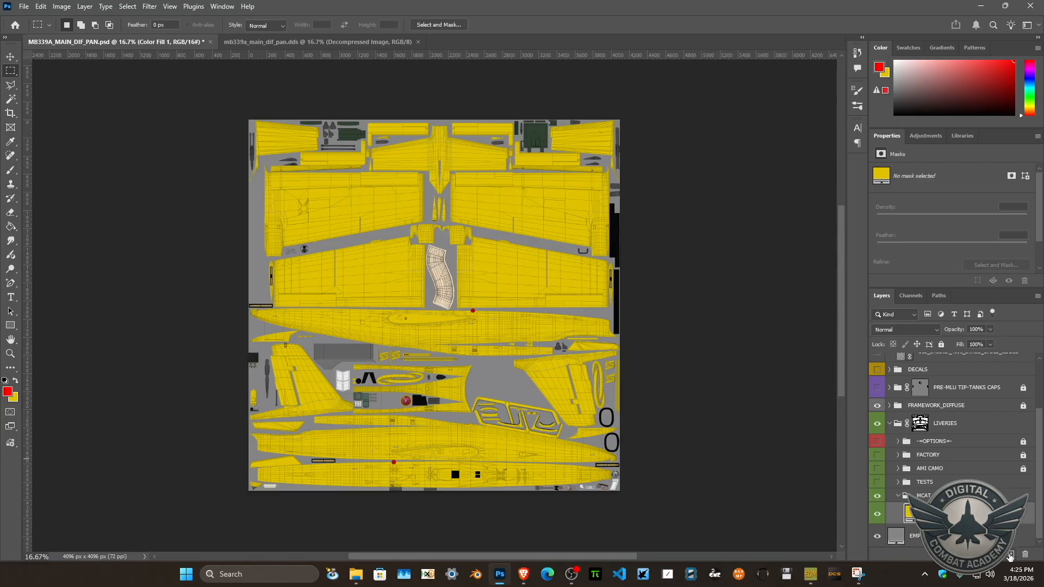
scroll(918, 414, "up", 3)
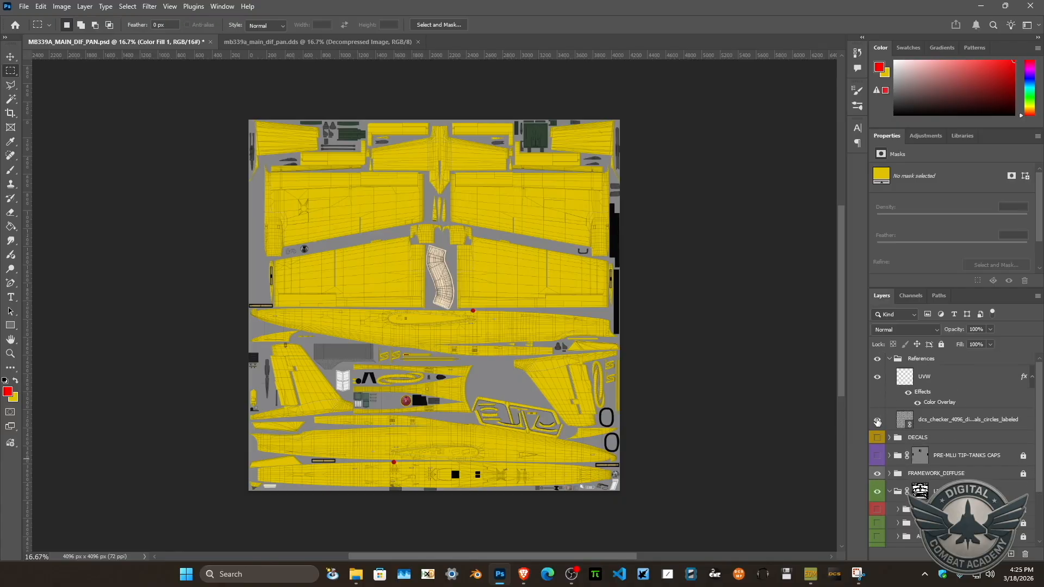
left_click(877, 420)
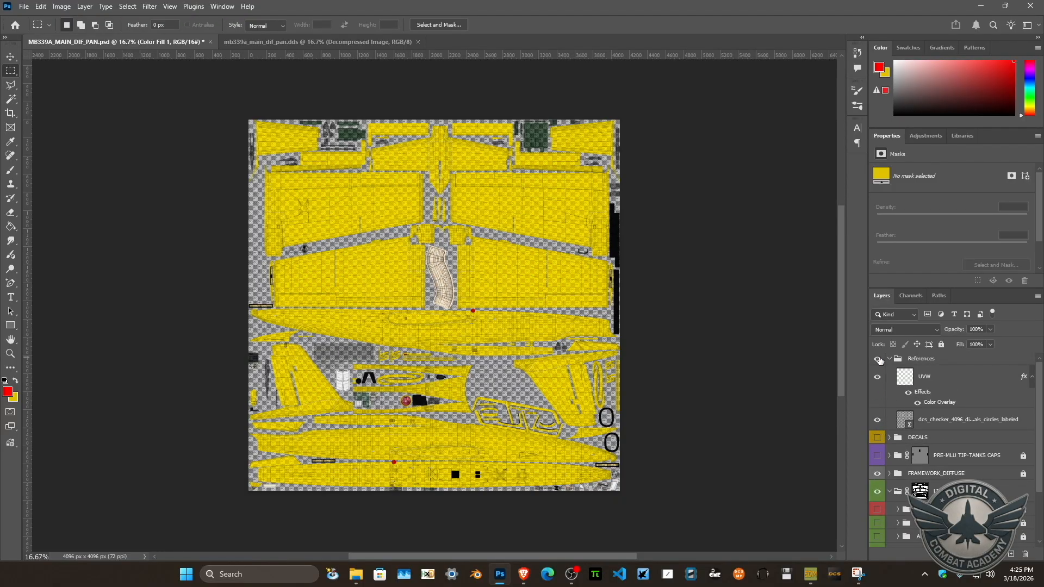
Add a new layer above the yellow fill and fill a rectangle about 673 × 313 px across the tail fin with red.
key("ctrl+1")
left_click_drag(370, 373, 536, 122)
left_click_drag(411, 283, 645, 282)
left_click_drag(313, 395, 551, 291)
scroll(1038, 421, "down", 3)
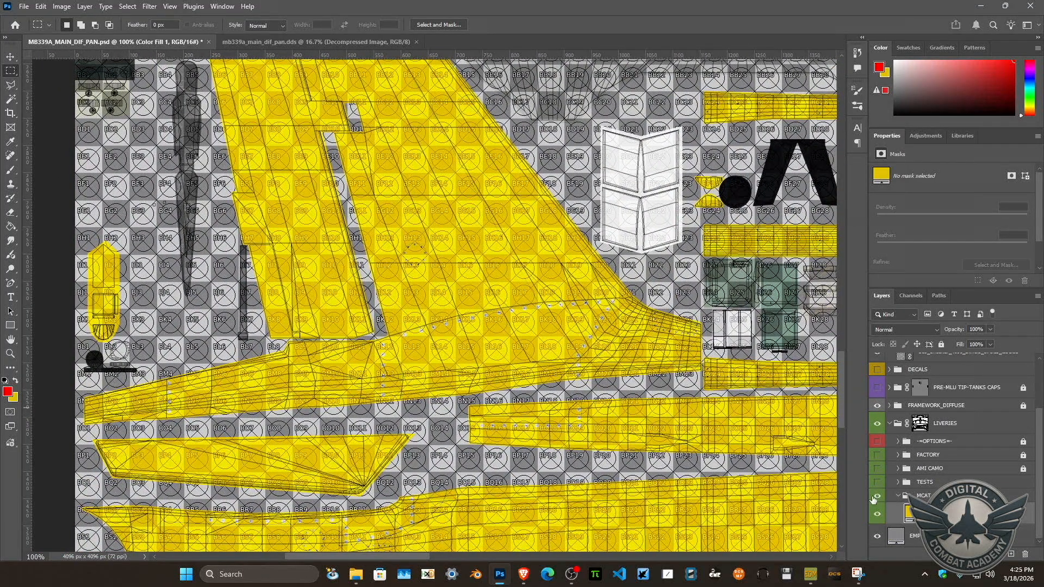
left_click(1011, 554)
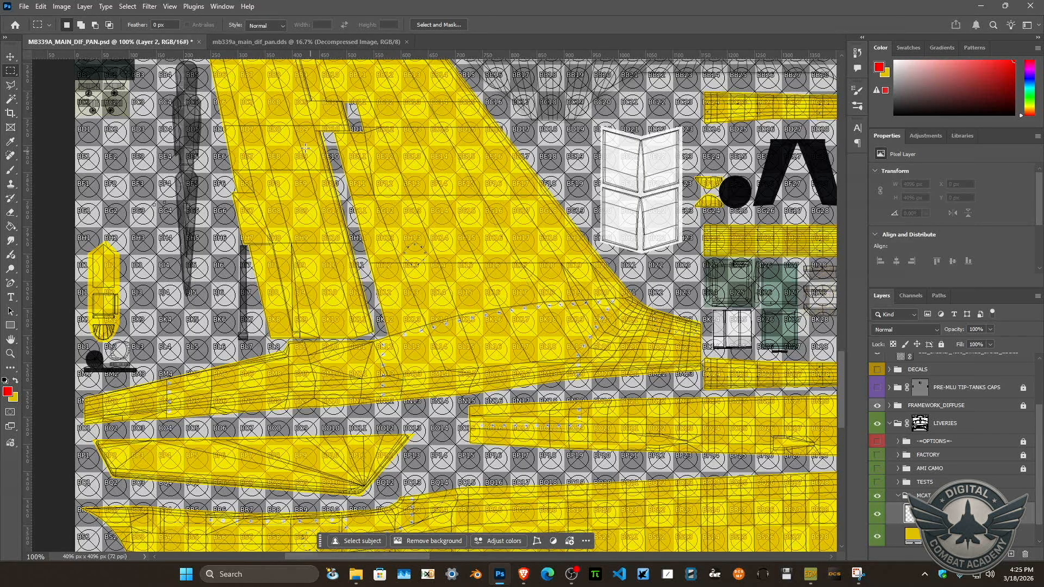
left_click_drag(244, 134, 611, 304)
key("alt+BackSpace")
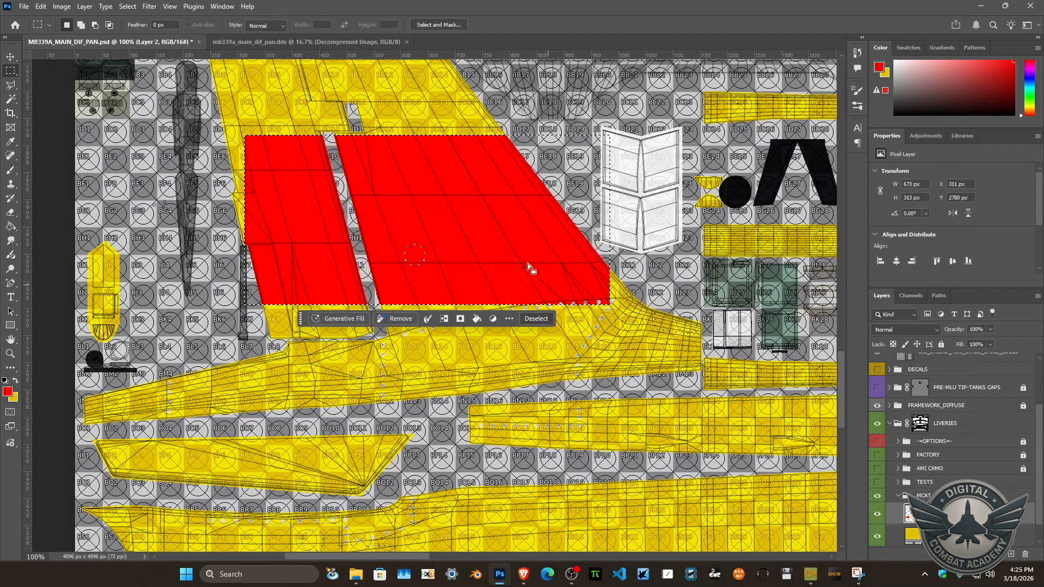
key("ctrl+d")
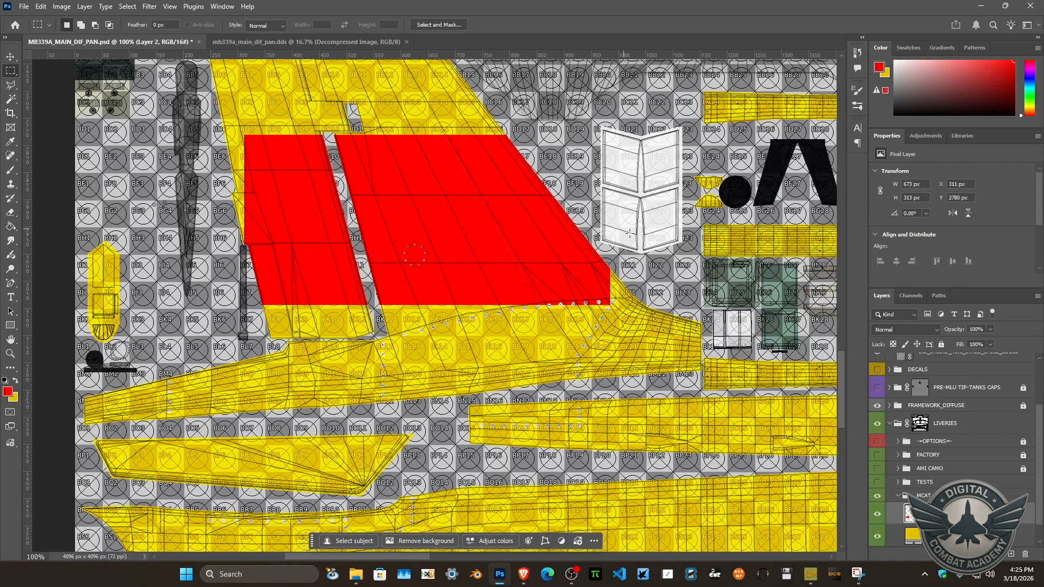
key("ctrl+t")
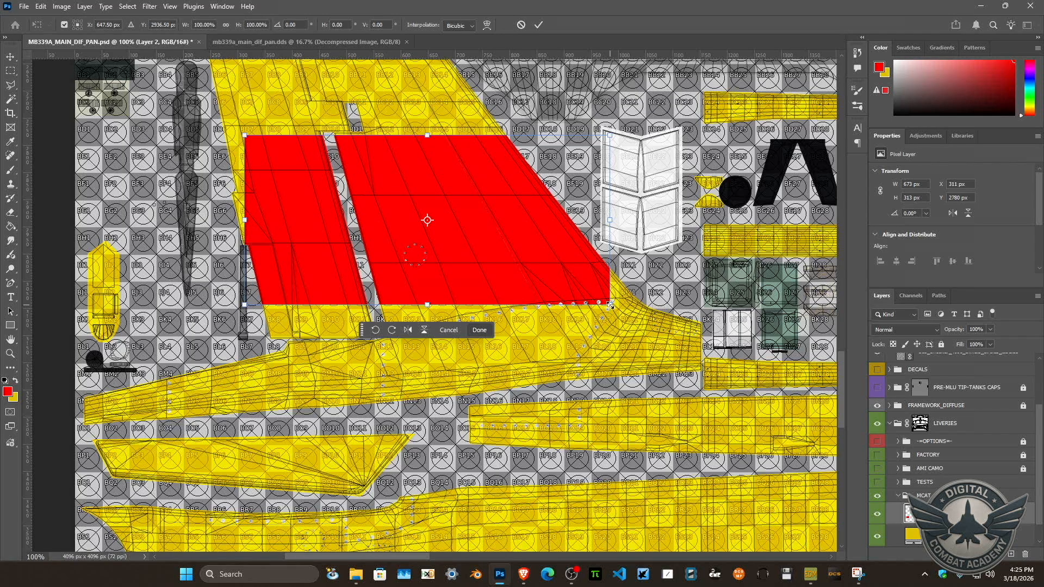
left_click_drag(609, 308, 633, 297)
key("ctrl+plus")
key("ctrl+plus")
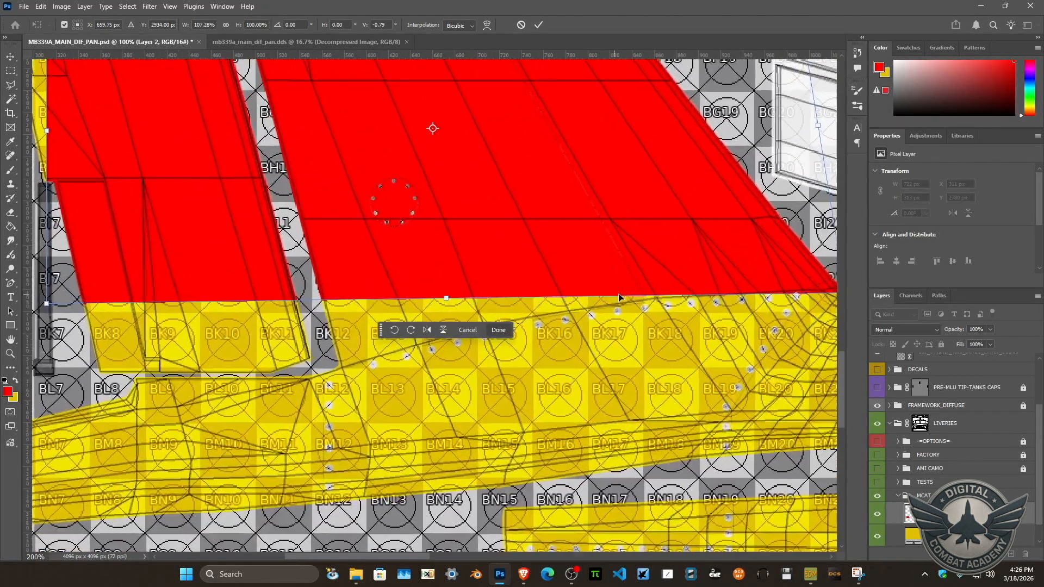
left_click_drag(816, 214, 499, 236)
left_click_drag(722, 235, 521, 248)
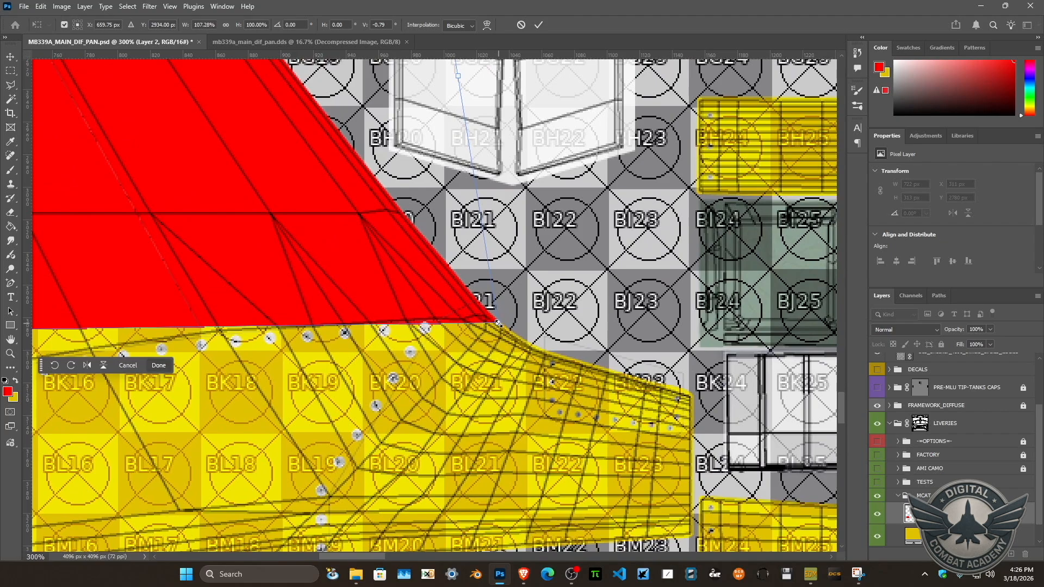
left_click_drag(499, 326, 492, 320)
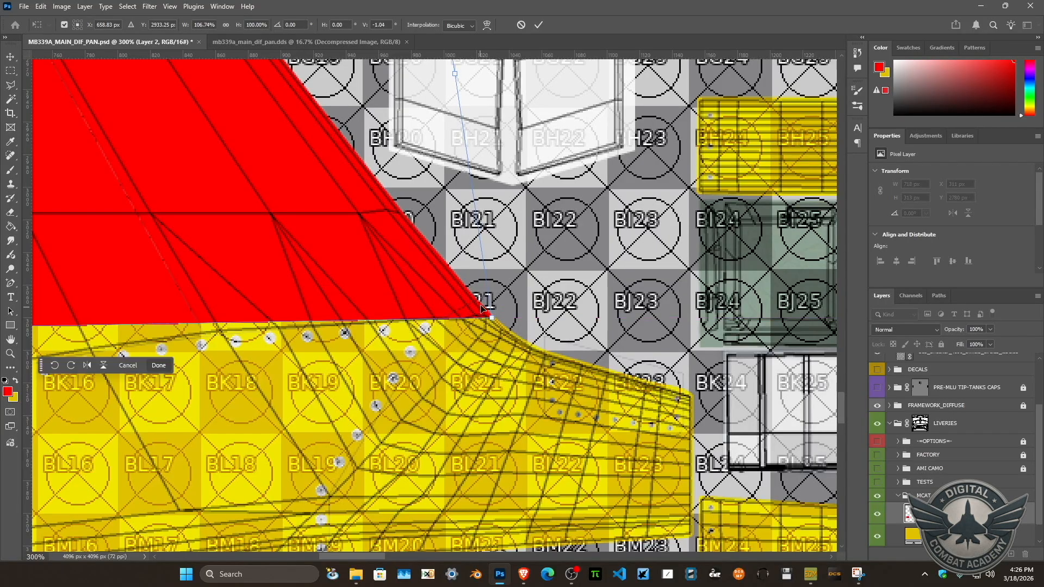
key("ctrl+0")
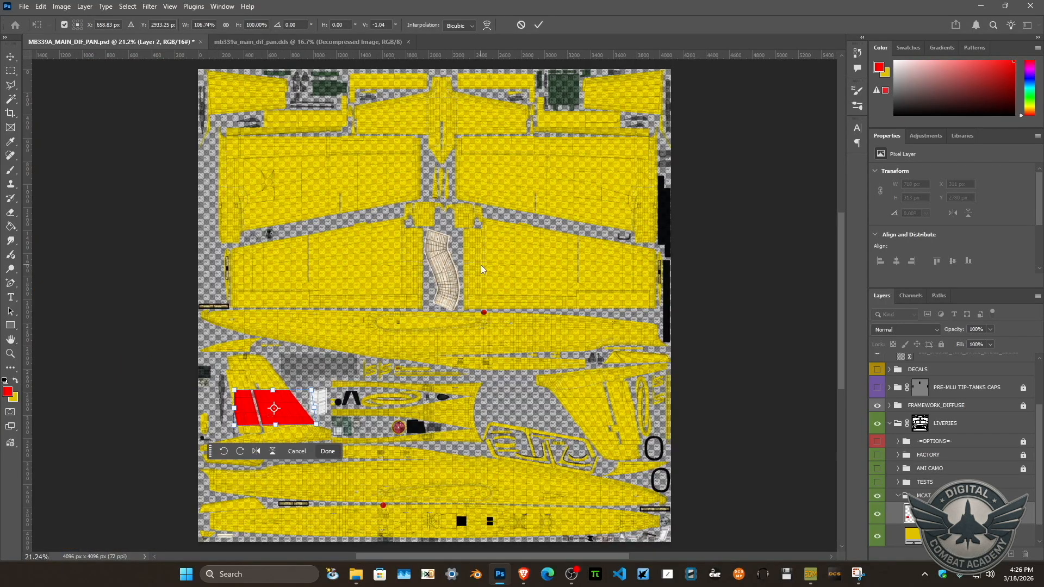
key("ctrl+1")
left_click_drag(451, 386, 716, 169)
left_click_drag(410, 249, 571, 315)
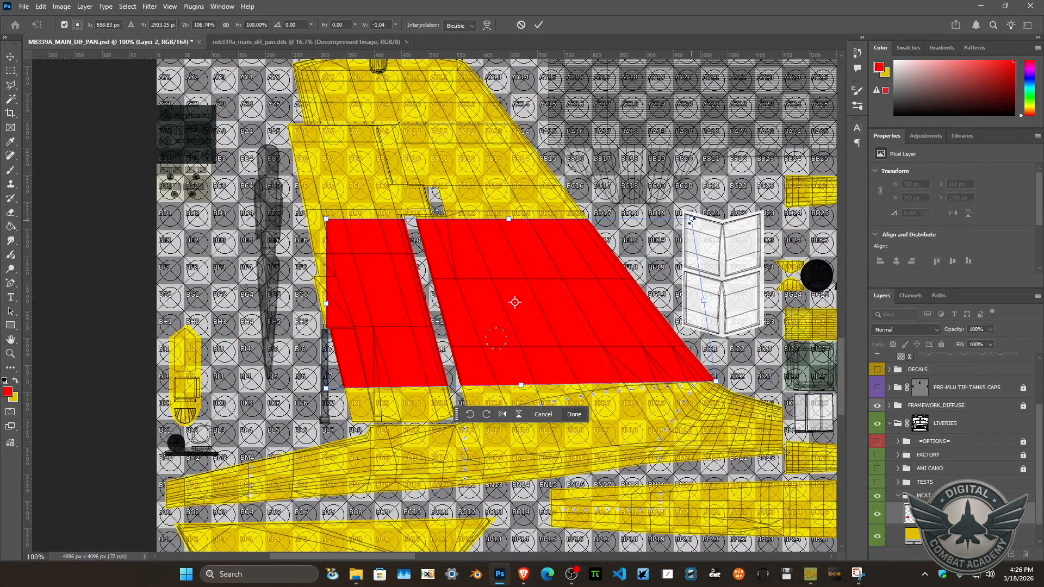
key("Return")
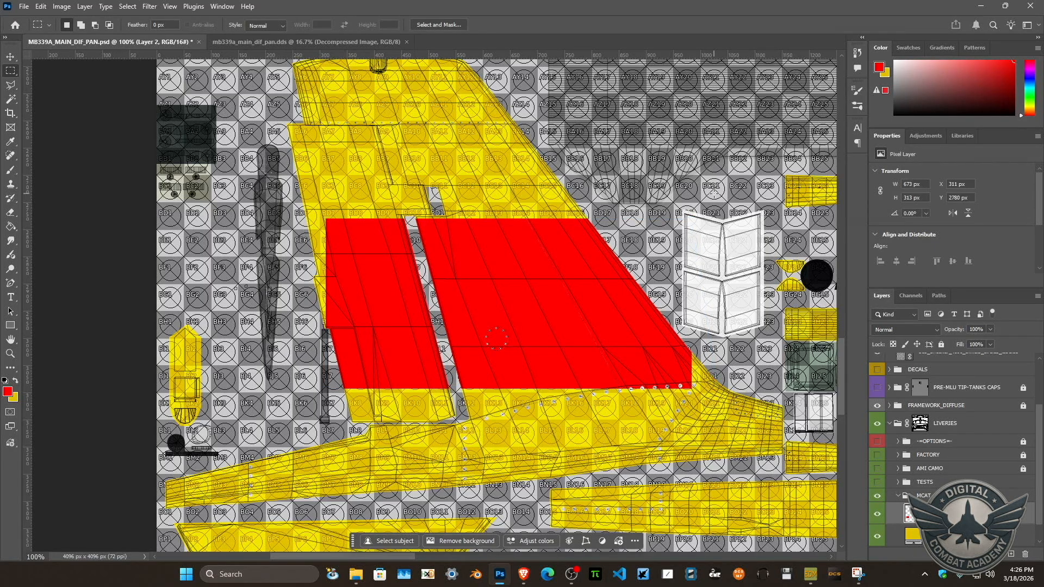
Free-transform the red block and move it down to the fin's root, its upper front corner on the leading-edge base.
key("ctrl+t")
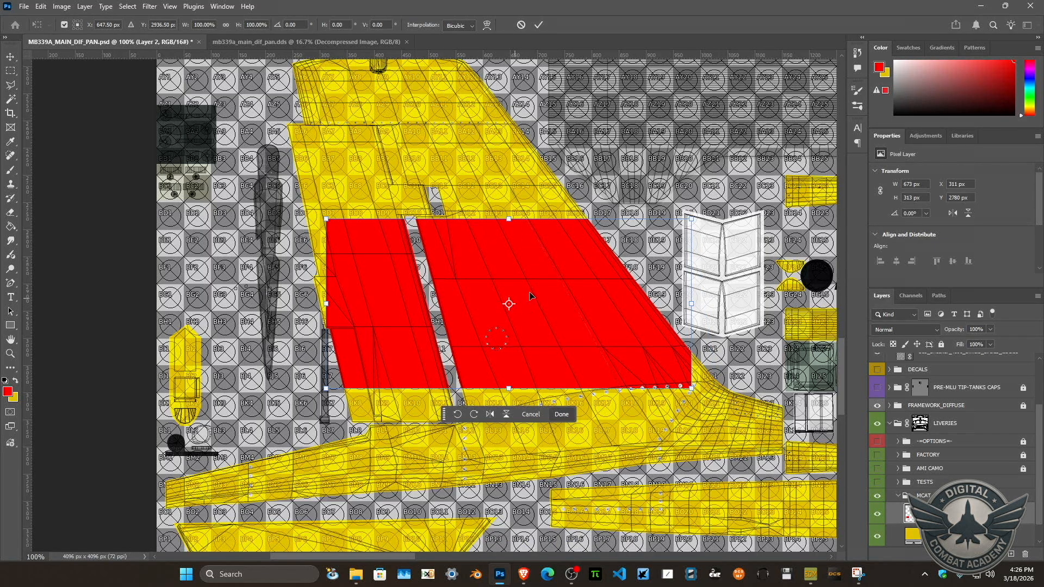
left_click_drag(571, 312, 589, 458)
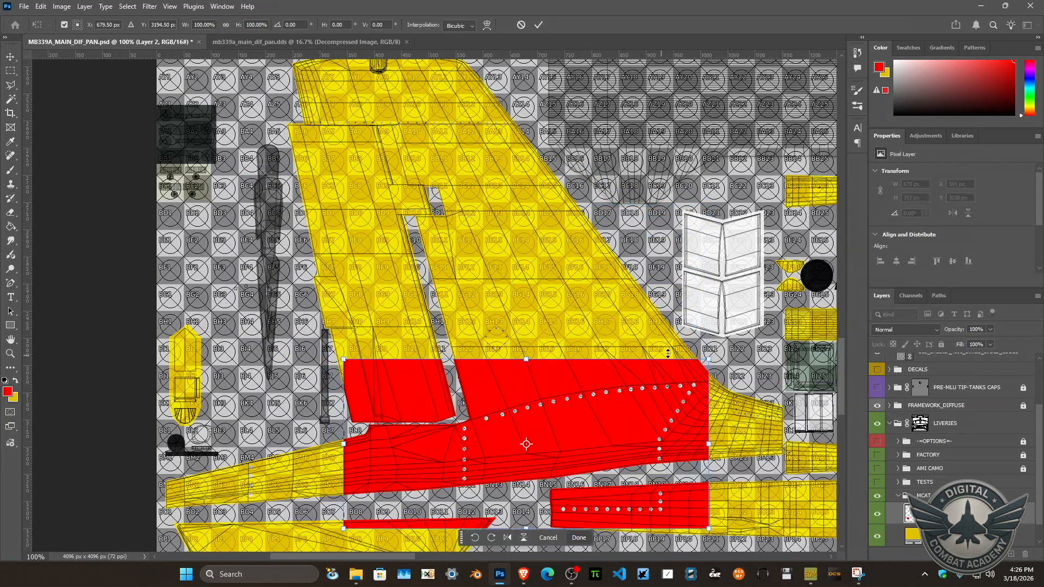
mouse_move(687, 369)
left_mouse_down()
mouse_move(681, 391)
mouse_move(693, 387)
left_mouse_up()
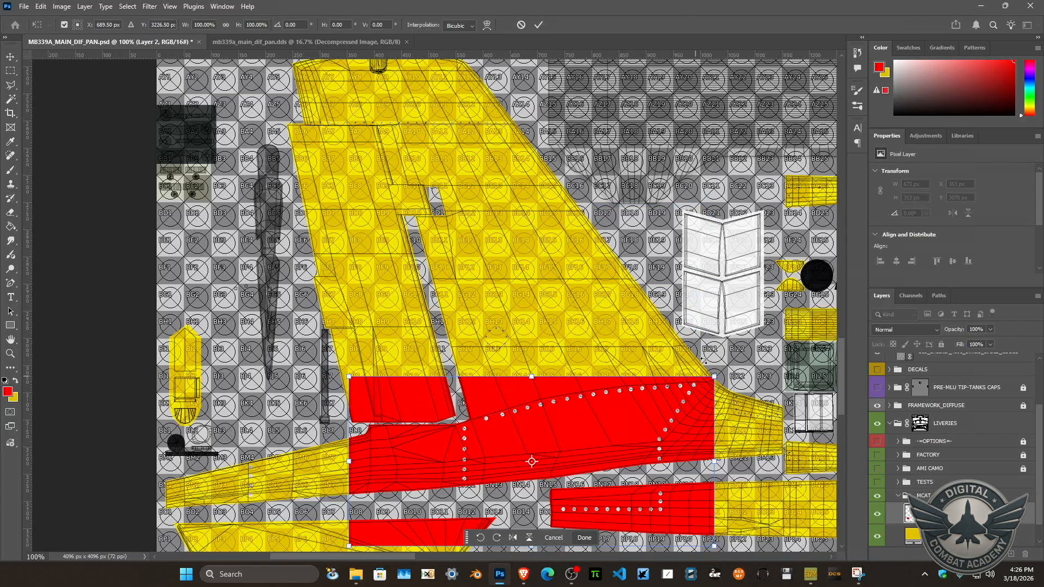
key("ctrl+plus")
key("ctrl+plus")
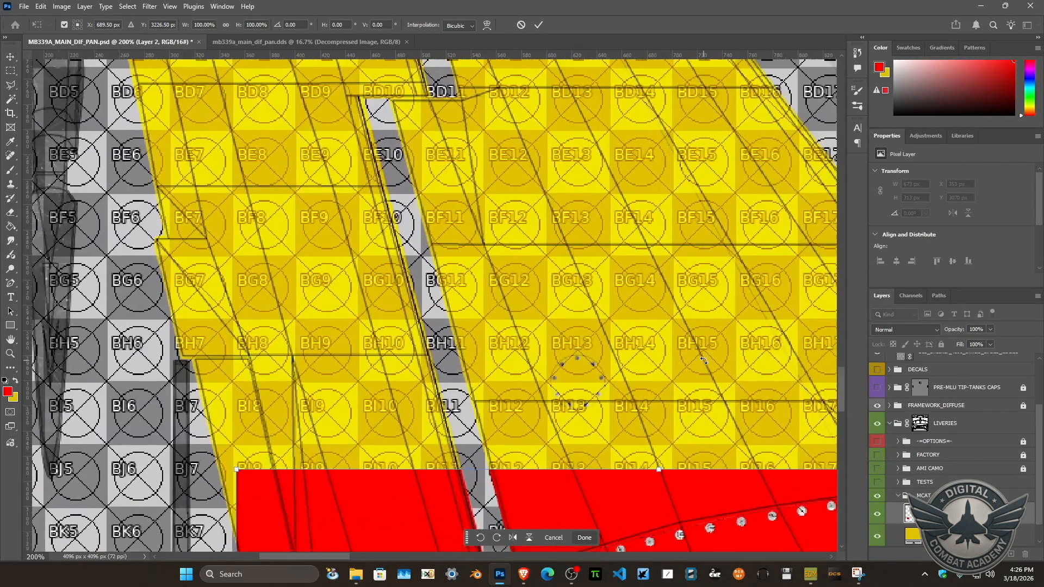
left_click_drag(729, 333, 484, 223)
left_click_drag(596, 251, 643, 297)
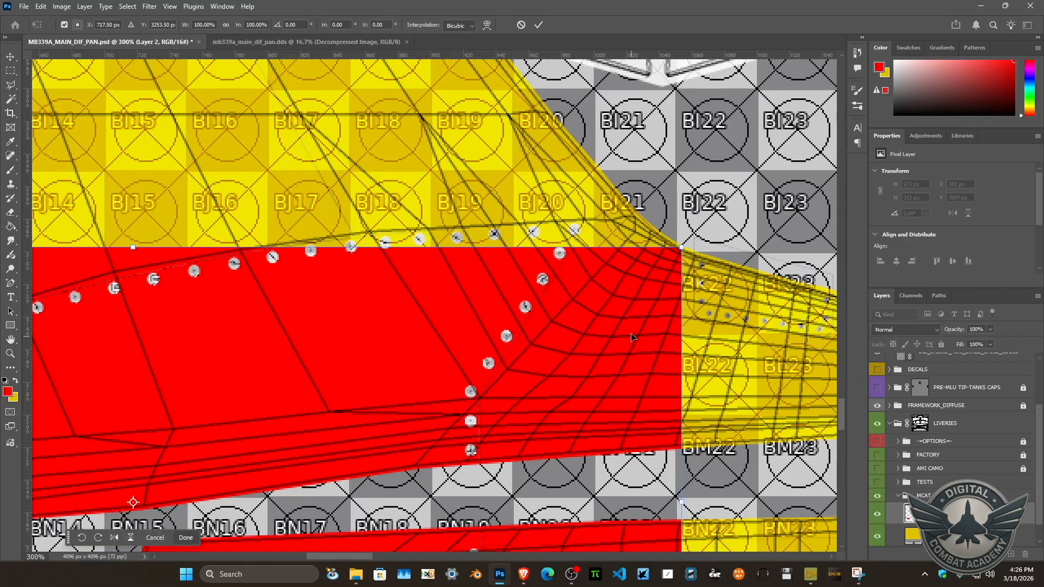
Place the transform pivot on the block's upper front corner and stretch the block rearward to about 126% width.
left_click_drag(311, 348, 462, 248)
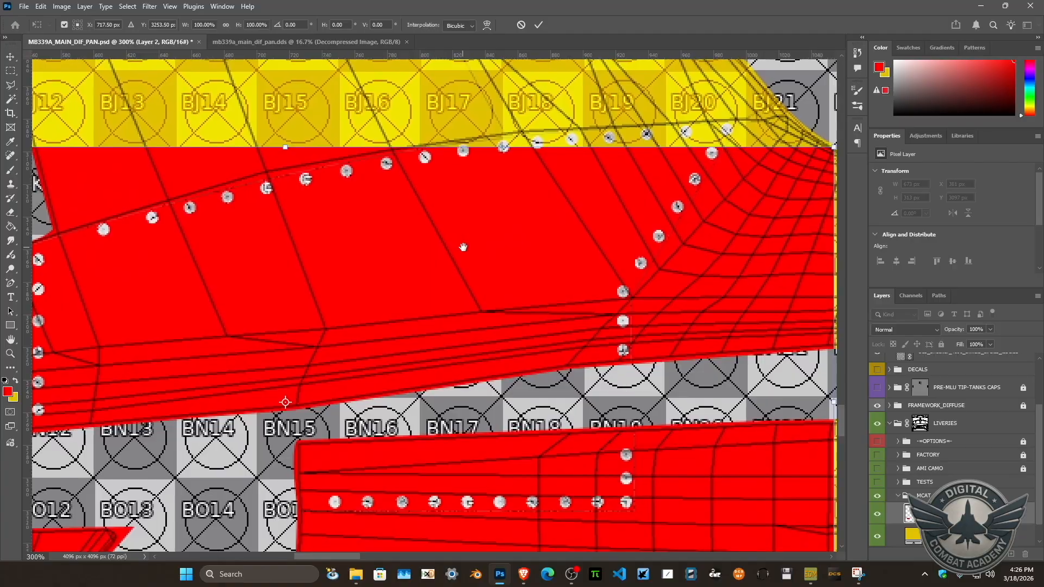
left_click_drag(578, 268, 450, 284)
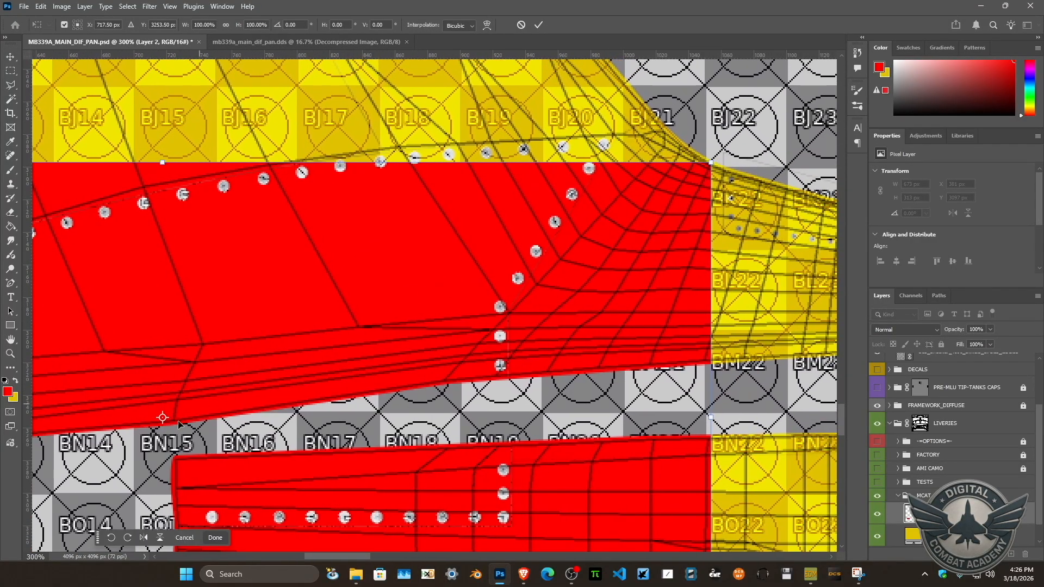
left_click_drag(163, 417, 710, 163)
key("ctrl+1")
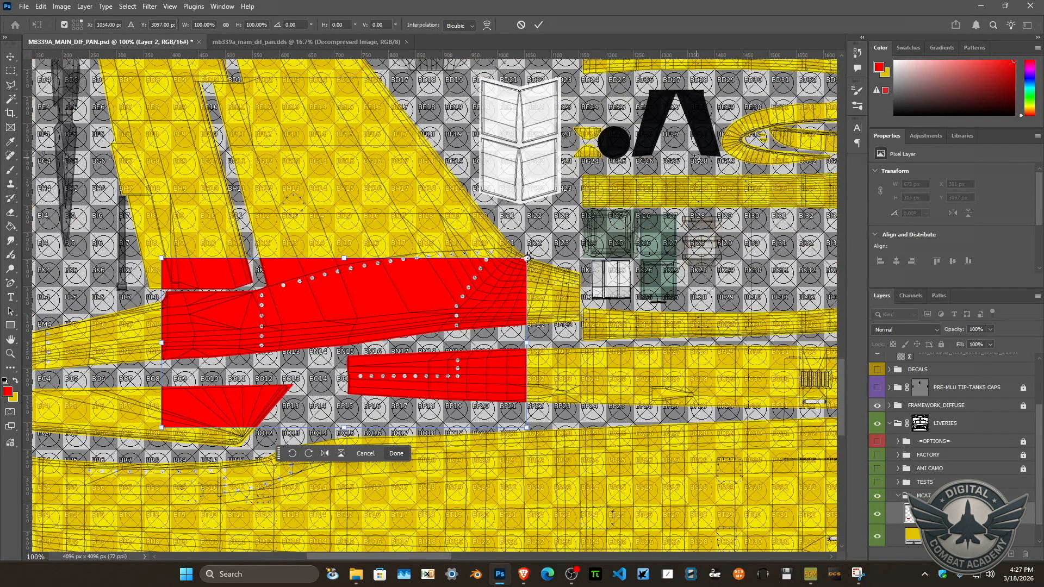
left_click_drag(158, 341, 113, 341)
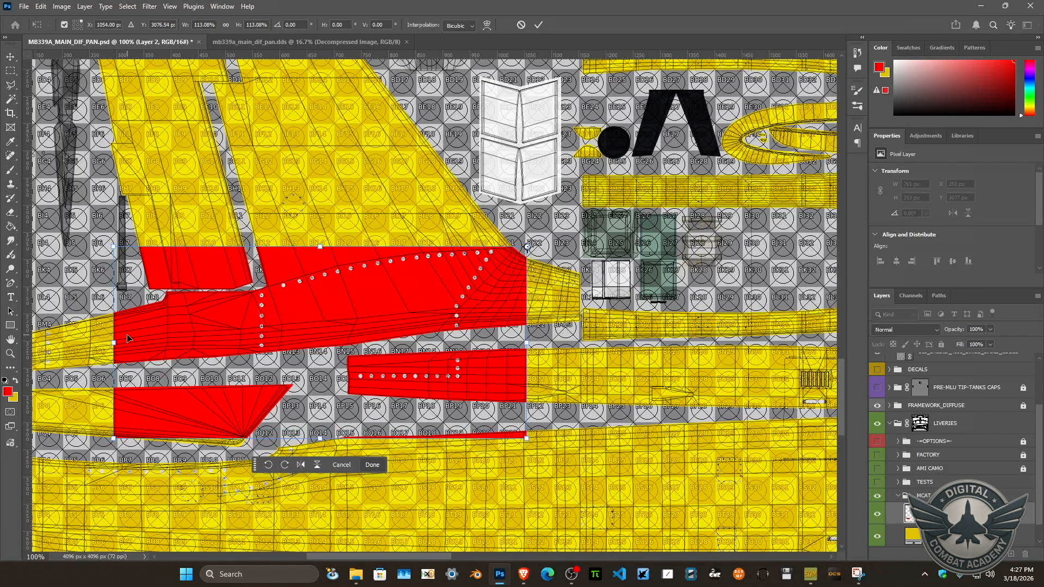
key("ctrl+z")
left_click_drag(158, 343, 64, 342)
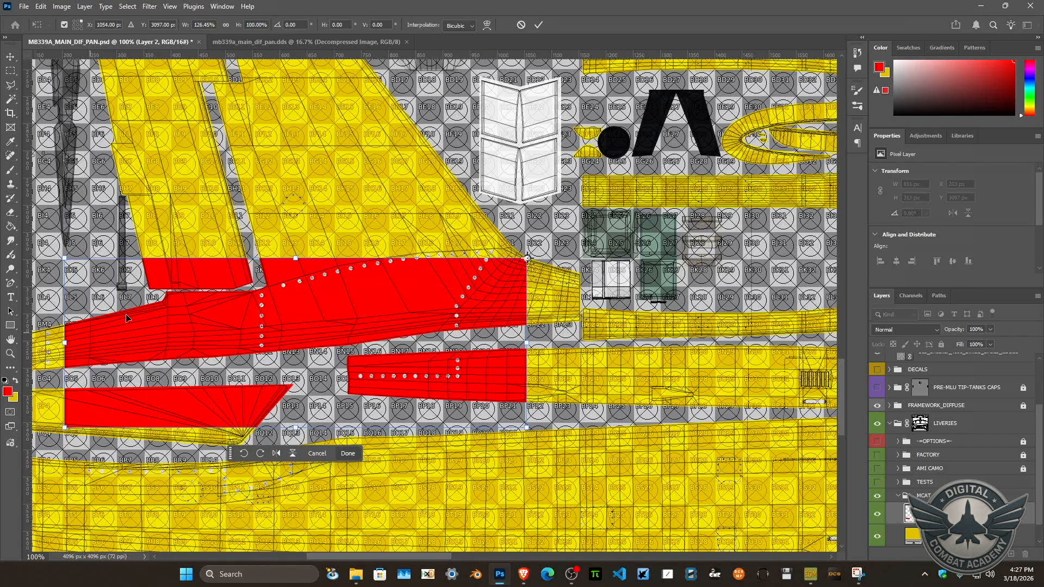
Rotate the red block about 9.6° so its upper edge slopes across the fin, and nudge it up 20 px and slightly forward.
left_click_drag(53, 250, 69, 184)
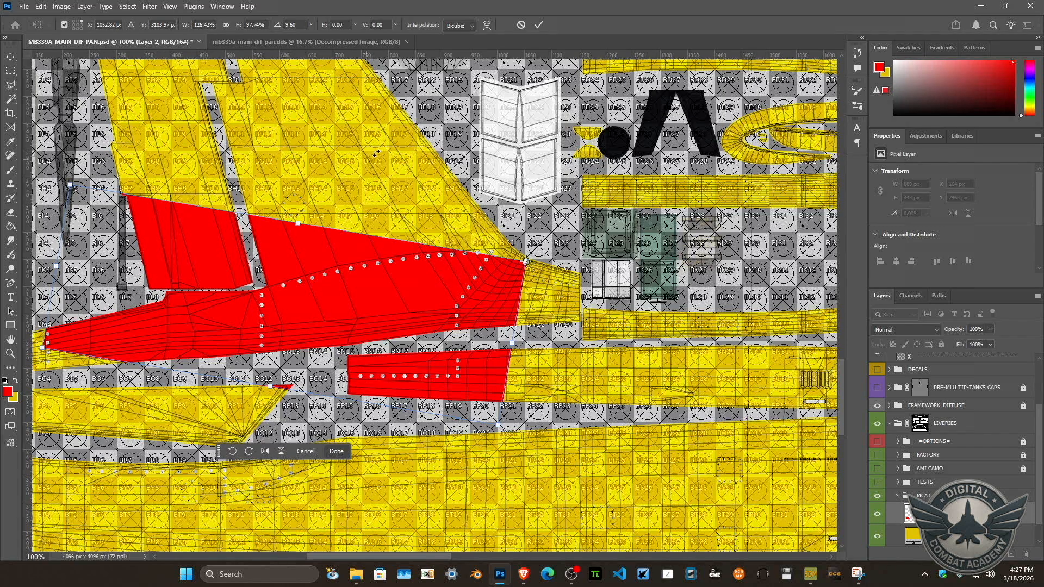
key("shift+Up")
key("shift+Up")
key("Right")
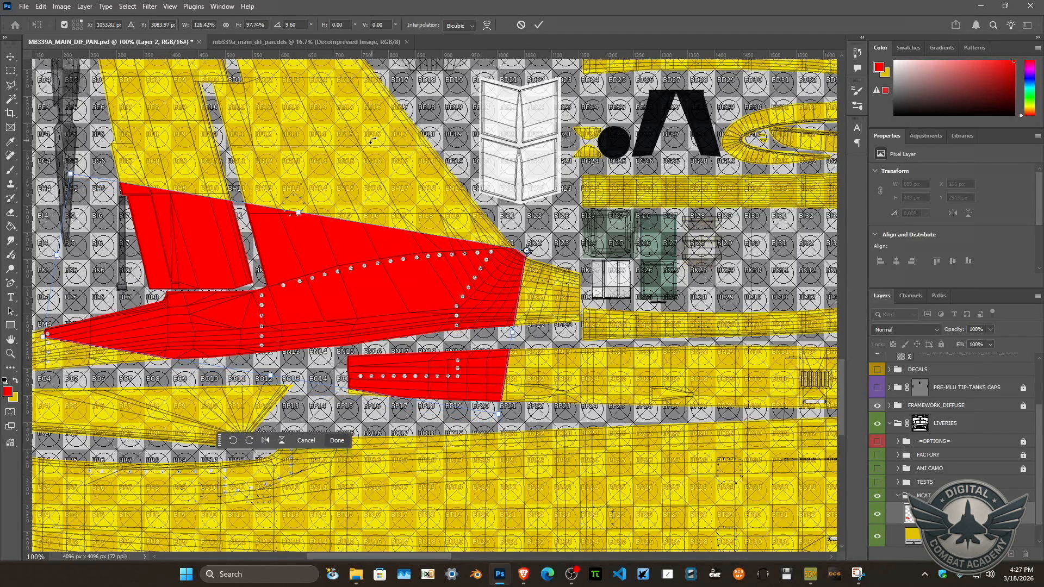
key("Right")
Shift the pivot to the fin's leading-edge base, stretch the red block over the front and rear of the fin root, and apply the transform.
left_click_drag(528, 251, 513, 250)
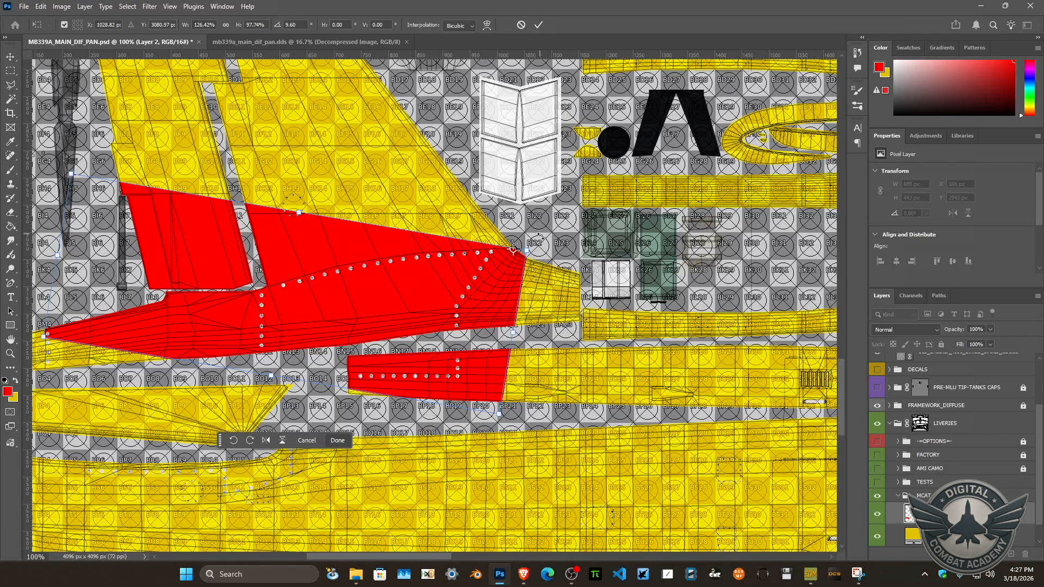
left_click_drag(513, 331, 665, 349)
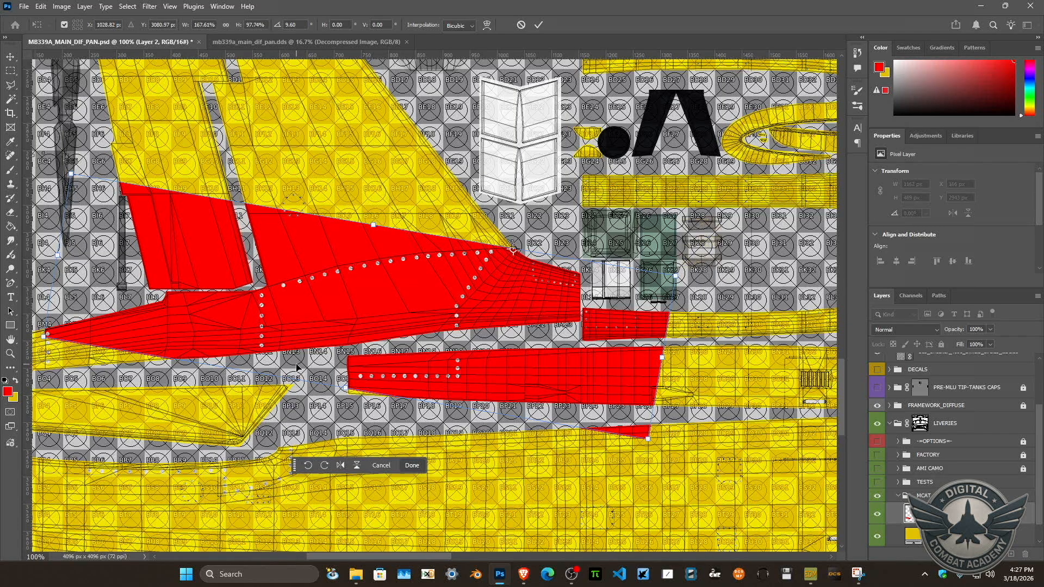
left_click_drag(300, 379, 557, 333)
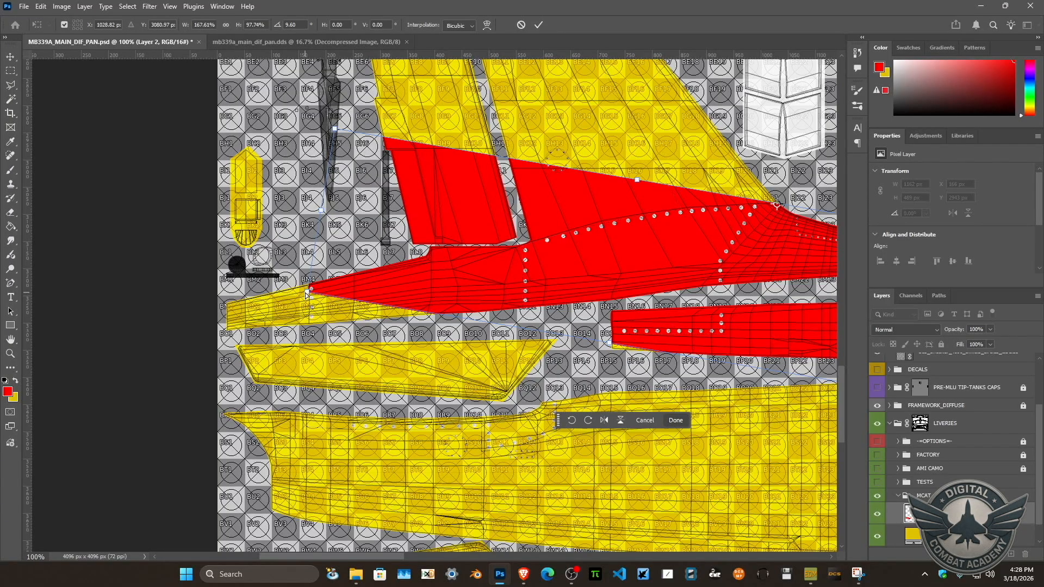
left_click_drag(308, 291, 180, 332)
key("Return")
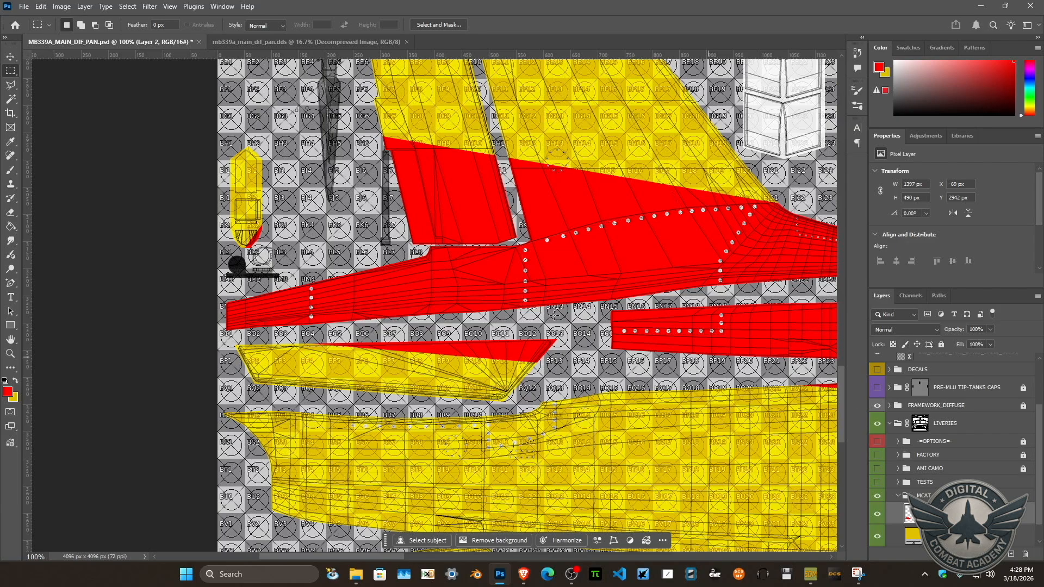
Select the red areas spilling onto the neighbouring parts around and below the fin root, delete them, and clear the selection.
left_click_drag(562, 333, 425, 464)
left_click_drag(270, 338, 426, 401)
left_click_drag(270, 199, 236, 249)
left_click_drag(721, 370, 409, 402)
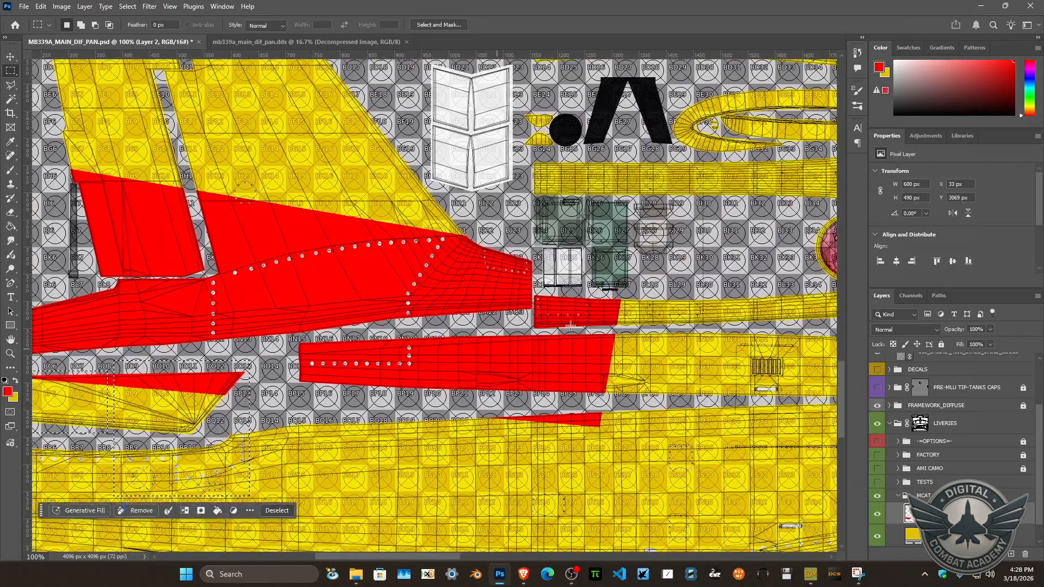
left_click_drag(636, 275, 534, 360)
left_click_drag(630, 441, 294, 337)
key("Delete")
key("ctrl+d")
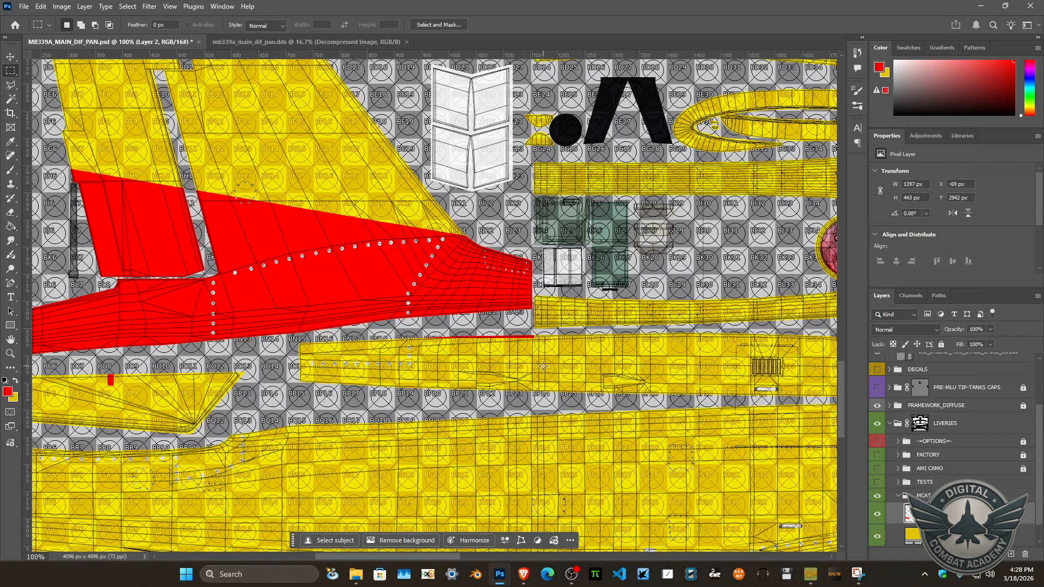
Select the leftover red strip and small red patch on the parts below the fin root, delete them, and clear the selection.
left_click_drag(549, 324, 414, 376)
left_click_drag(539, 304, 532, 342)
key("Delete")
key("ctrl+d")
left_click_drag(308, 341, 774, 274)
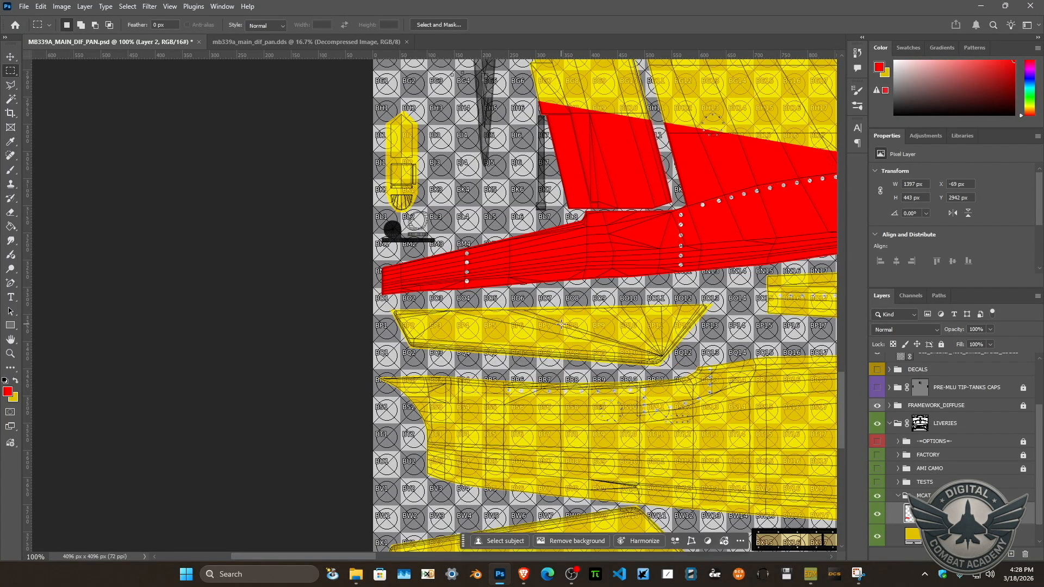
Copy the whole merged texture into mb339a_main_dif_pan.dds and save it as a BC7 color map with mipmaps.
key("ctrl+0")
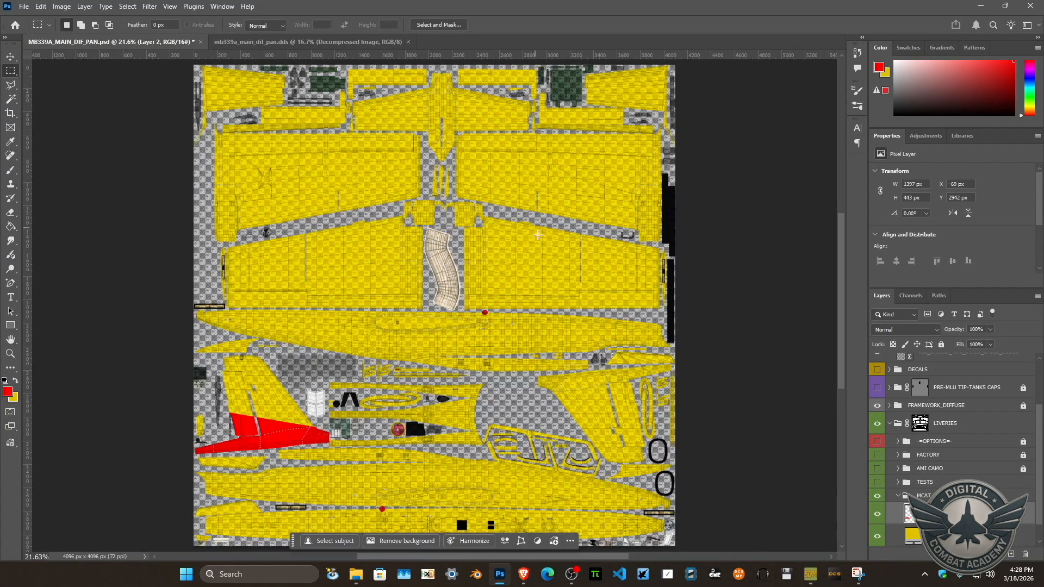
key("ctrl+a")
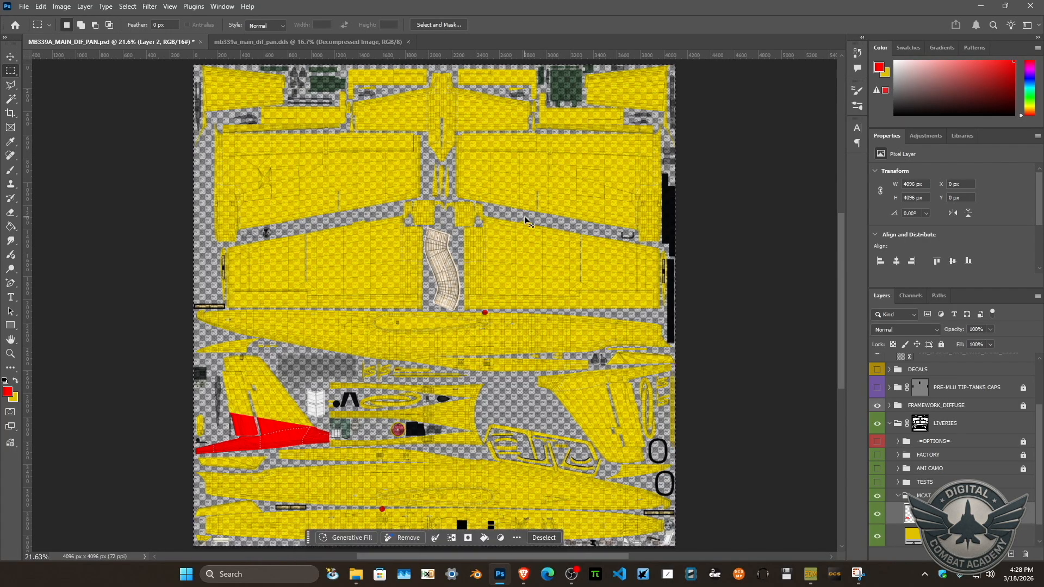
left_click(299, 42)
key("ctrl+v")
key("ctrl+s")
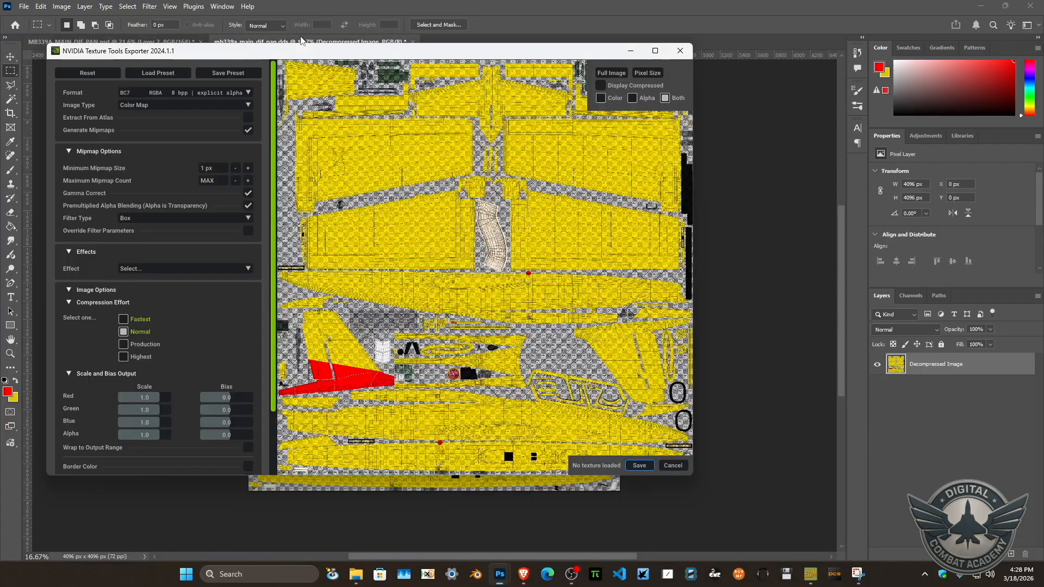
left_click(638, 466)
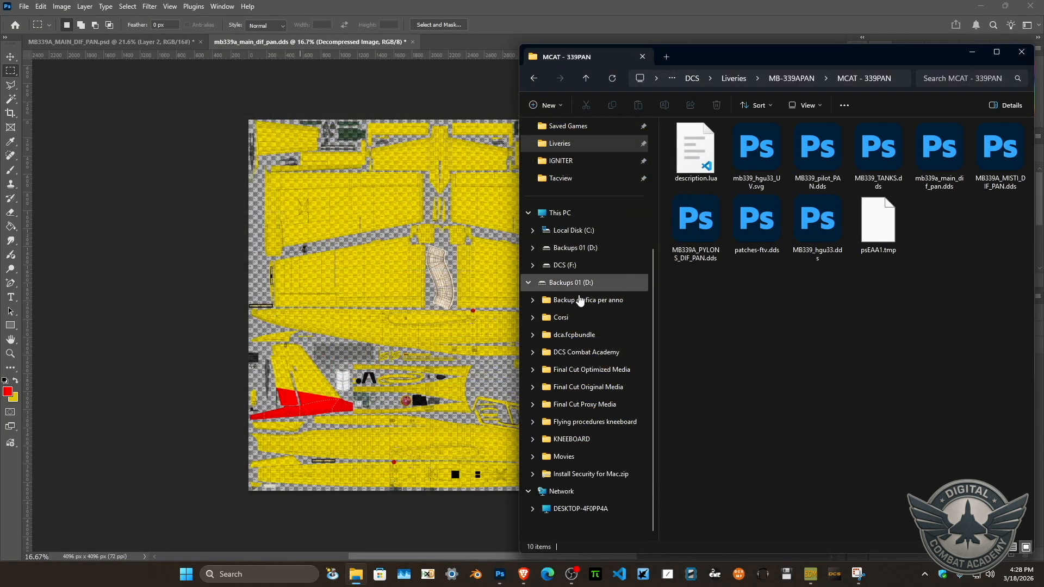
Switch to ModelViewer, reload the textures, and compare the aircraft's side with the MCAT Livrea.pdf reference sketch.
left_click(810, 573)
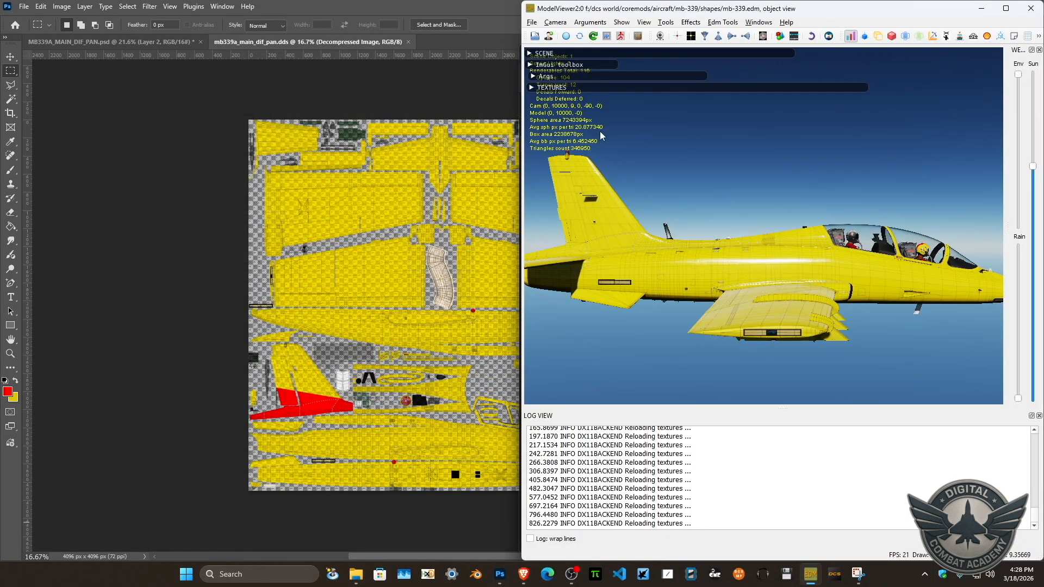
left_click(566, 36)
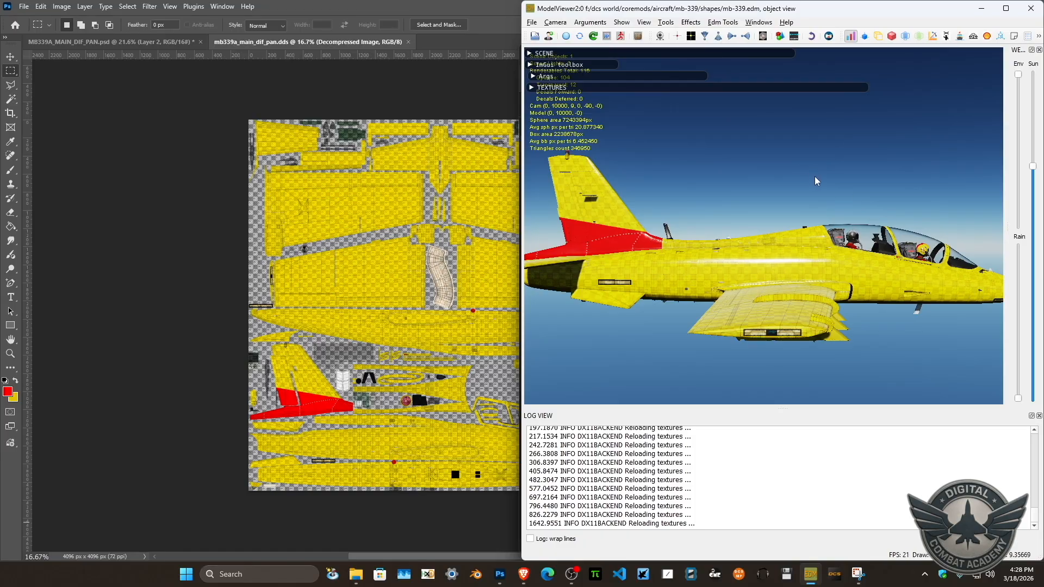
scroll(819, 174, "down", 3)
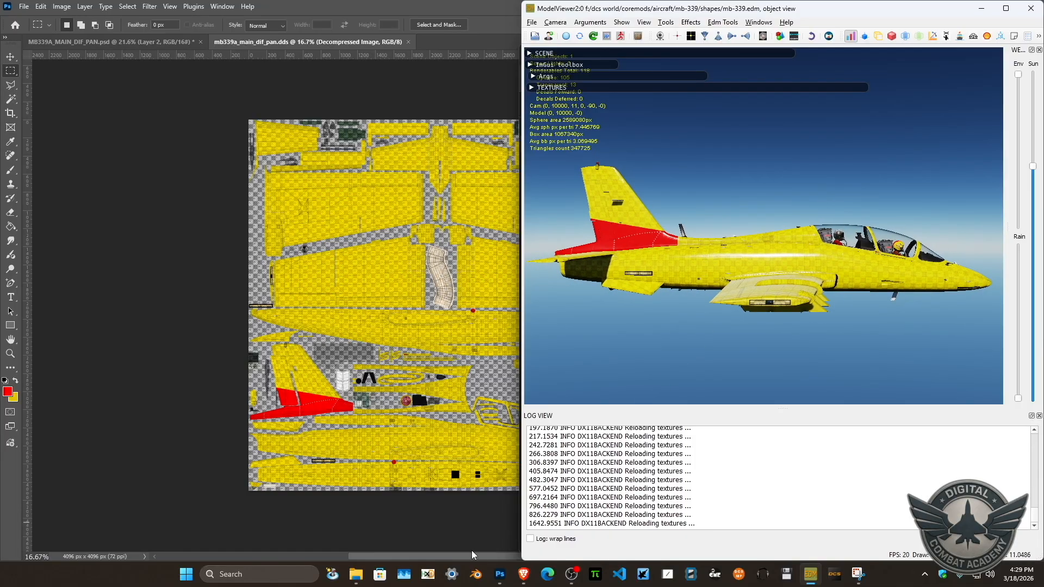
left_click(524, 574)
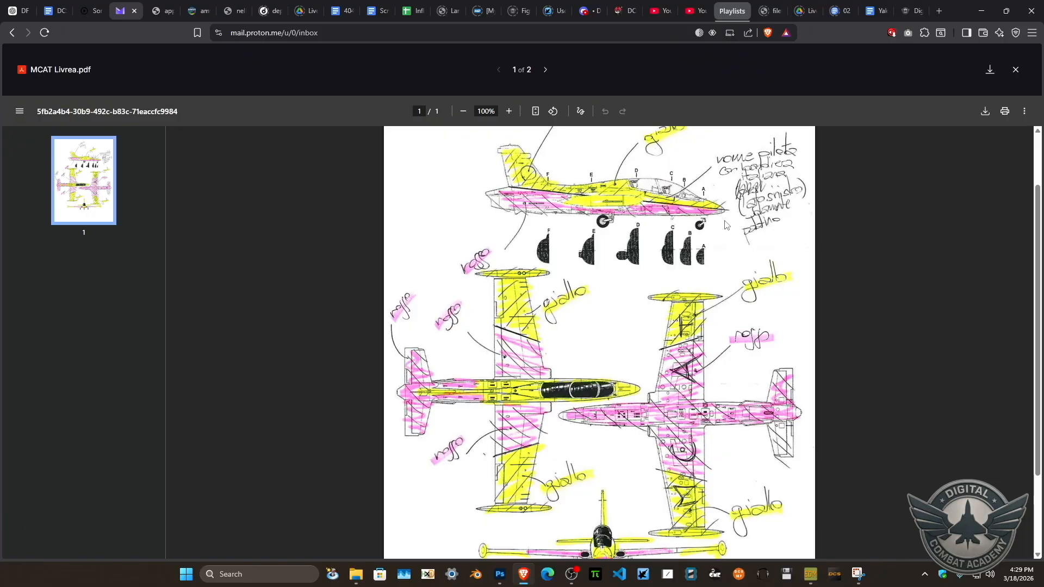
left_click(810, 574)
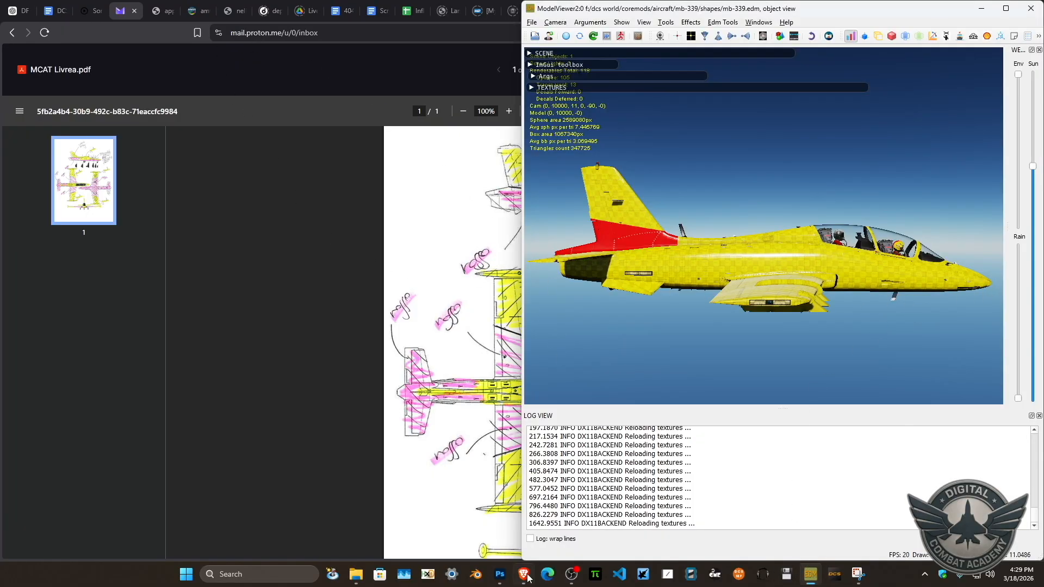
Return to MB339A_MAIN_DIF_PAN.psd in Photoshop, clear the selection, and add a new layer above Layer 2 in the MCAT group.
left_click(500, 574)
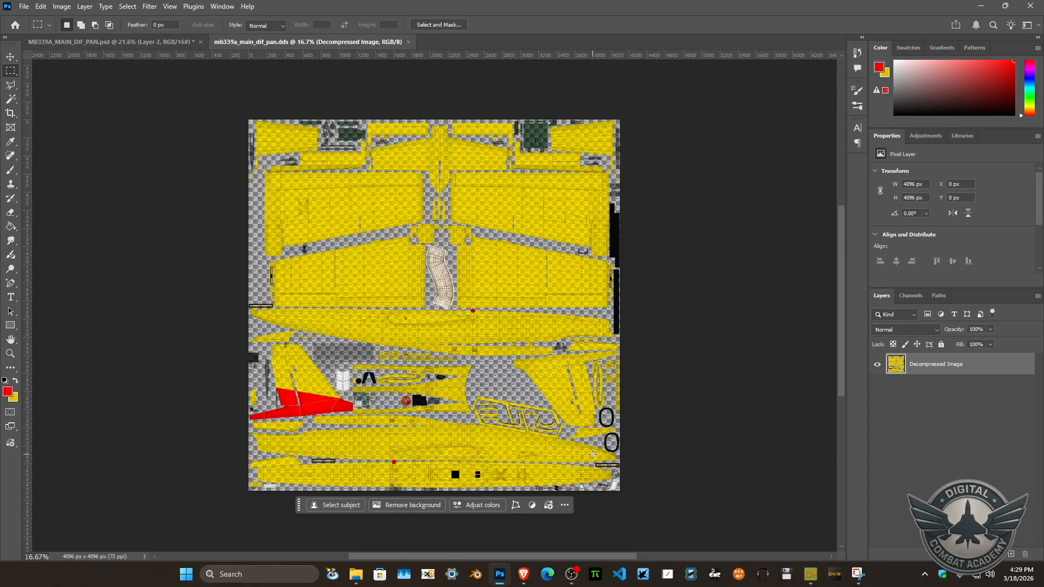
left_click(132, 41)
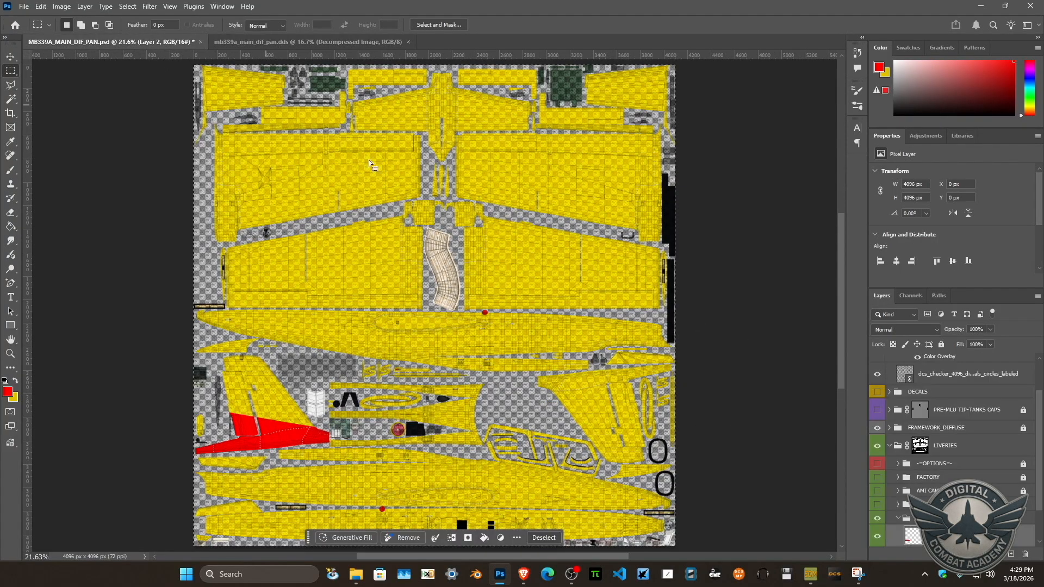
left_click(643, 395)
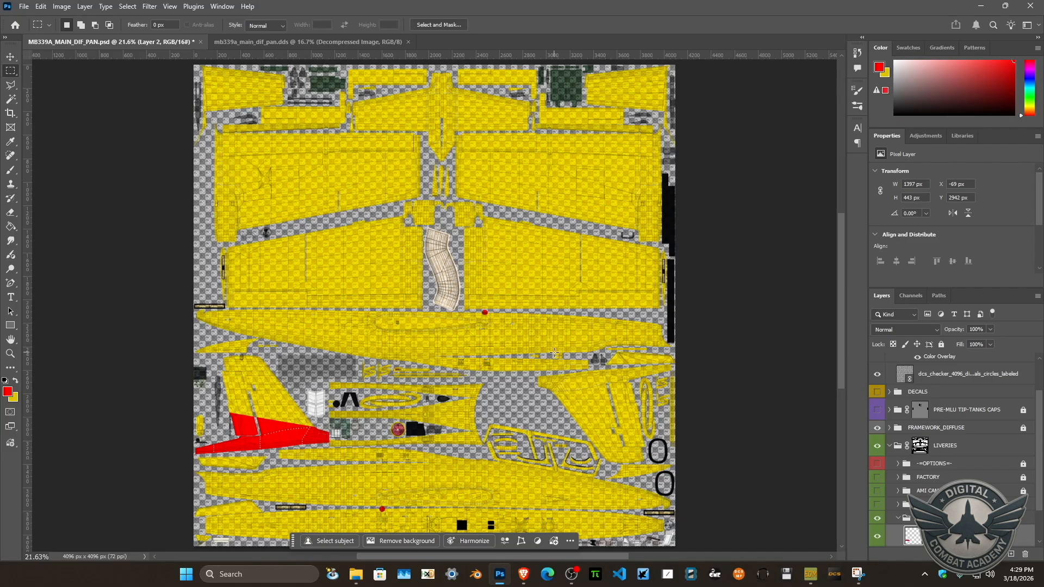
key("ctrl+1")
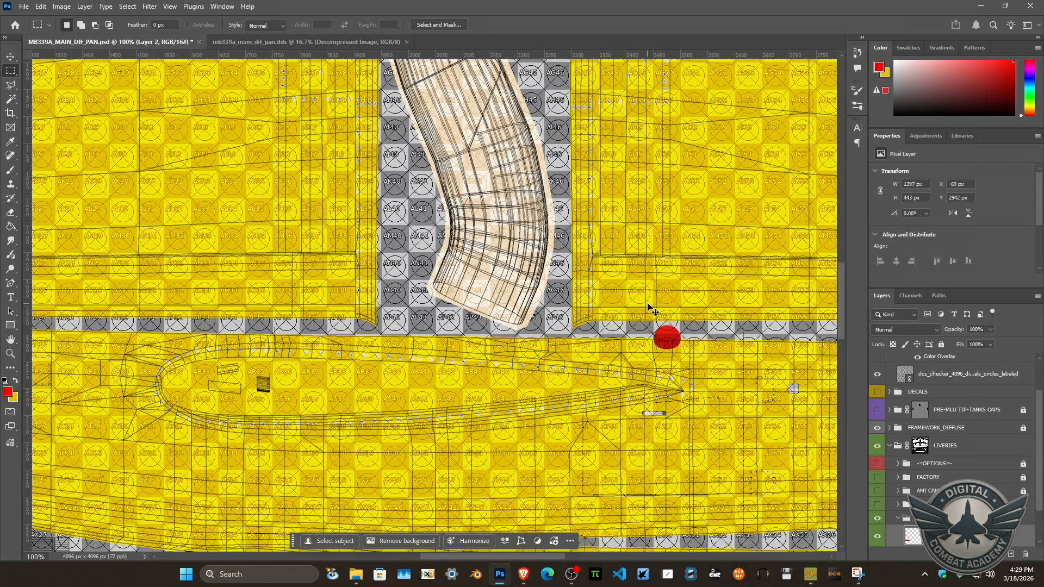
key("ctrl+0")
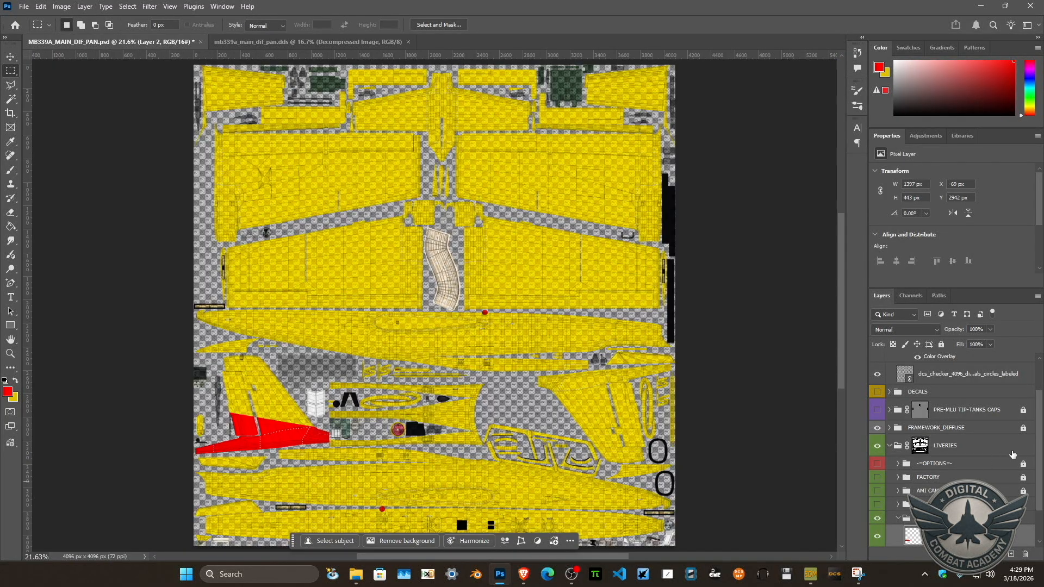
scroll(1039, 443, "down", 2)
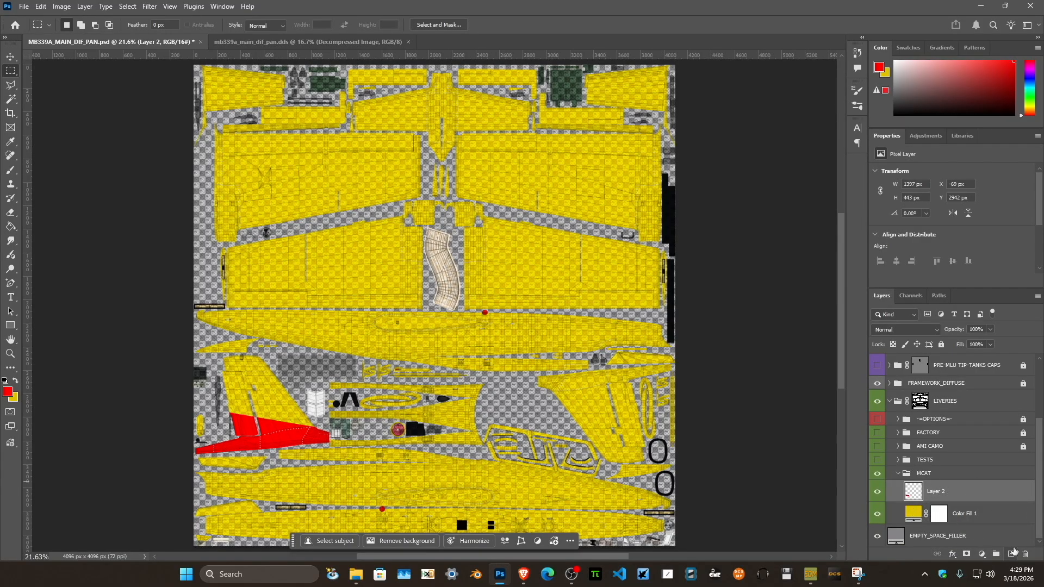
left_click(1011, 554)
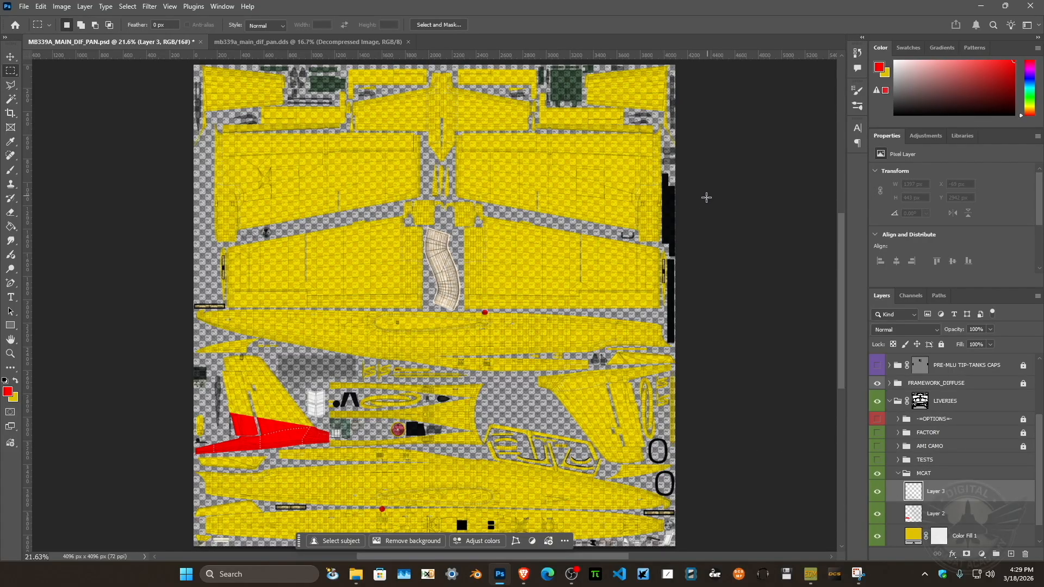
Fill a rectangular area spanning the texture's full width, about 4096 by 1564 px, with red on the new layer.
left_click_drag(668, 186, 126, 370)
key("ctrl+BackSpace")
key("alt+BackSpace")
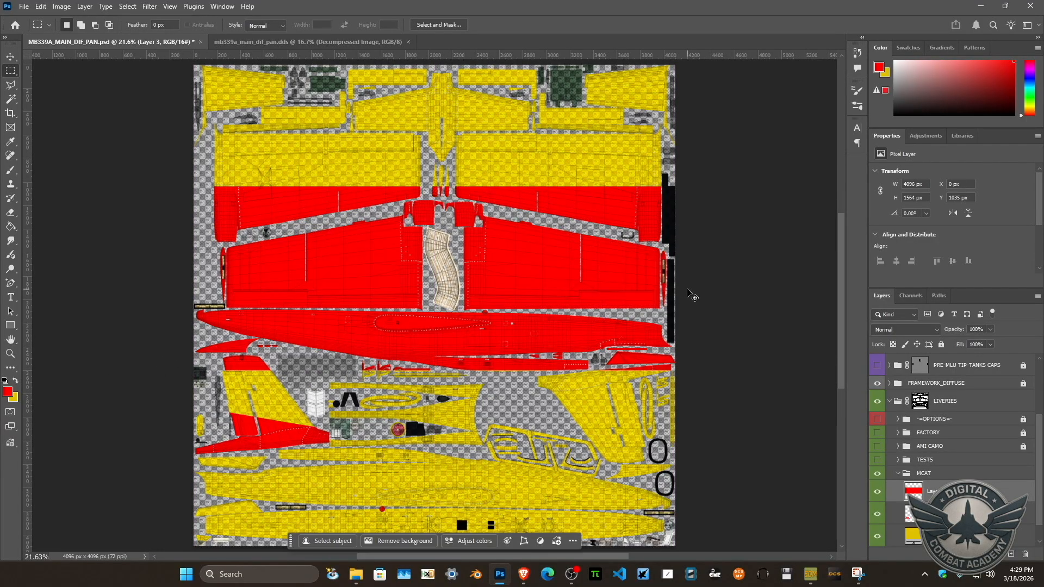
Move the red block down over the lowest fuselage parts, to about X -45 px and Y 3721 px.
left_click_drag(582, 217, 568, 505)
key("ctrl+Down")
key("ctrl+Down")
key("ctrl+Down")
key("ctrl+Down")
key("ctrl+Down")
key("ctrl+Down")
key("ctrl+Down")
key("ctrl+Down")
key("ctrl+Down")
key("ctrl+Down")
key("ctrl+Down")
key("ctrl+Down")
key("ctrl+Down")
key("ctrl+Down")
key("ctrl+Down")
key("ctrl+Down")
key("ctrl+Down")
key("ctrl+Down")
key("ctrl+Down")
key("ctrl+Down")
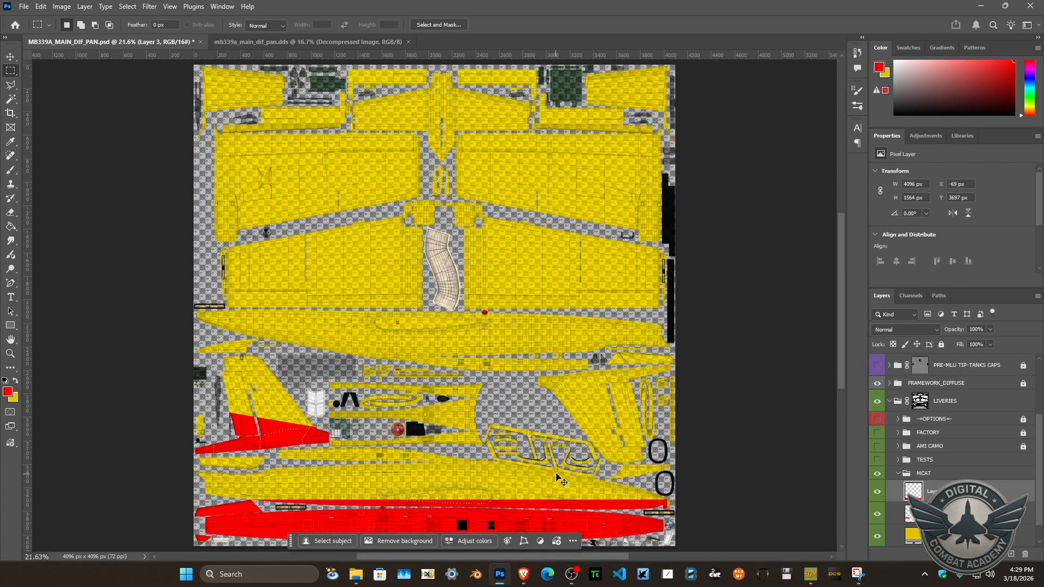
key("ctrl+Down")
key("ctrl+Down")
key("ctrl+Down")
key("ctrl+Down")
key("ctrl+Down")
key("ctrl+Down")
key("ctrl+Down")
key("ctrl+Down")
key("ctrl+Down")
key("ctrl+Down")
key("ctrl+Down")
key("ctrl+Down")
key("ctrl+Right")
key("ctrl+Right")
key("ctrl+Right")
key("ctrl+Right")
key("ctrl+Right")
key("ctrl+Right")
key("ctrl+Right")
key("ctrl+Right")
key("ctrl+Right")
key("ctrl+Right")
key("ctrl+Right")
key("ctrl+Right")
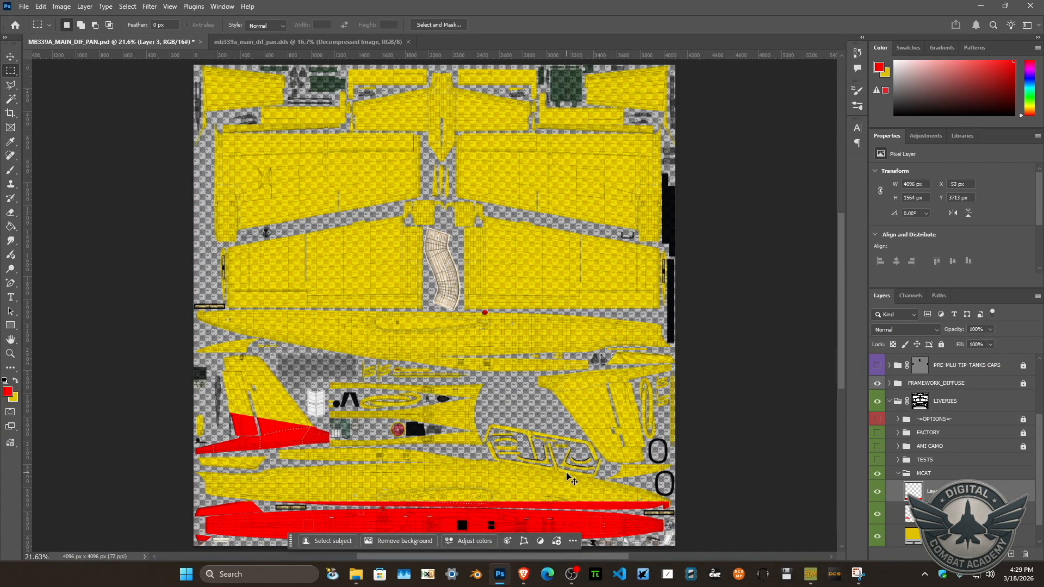
Nudge the red block to X -41 px and Y 3723 px so its upper edge meets the fuselage side's nose tip.
key("ctrl+1")
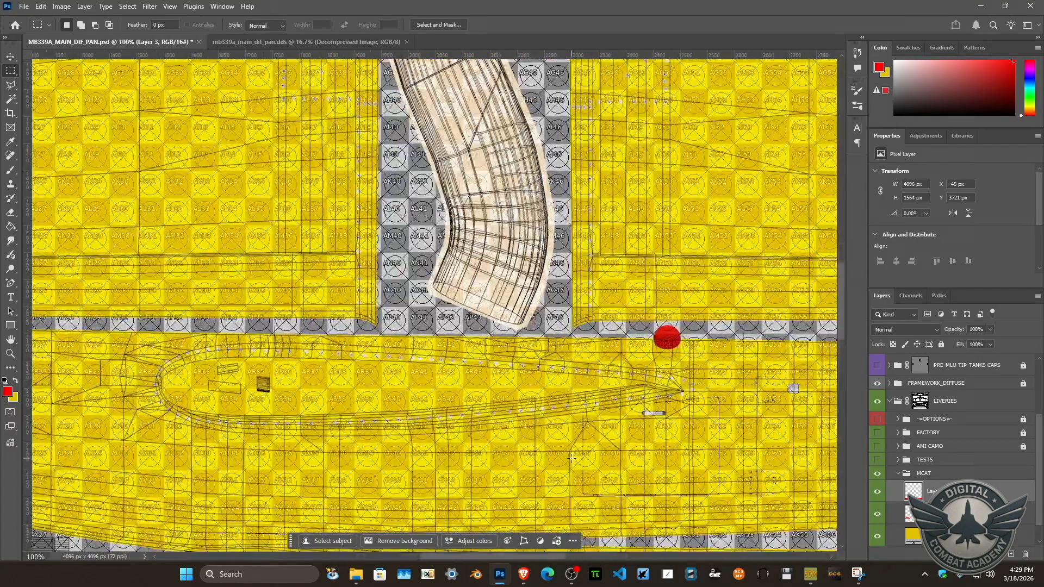
left_click_drag(572, 458, 375, 205)
scroll(481, 341, "down", 10)
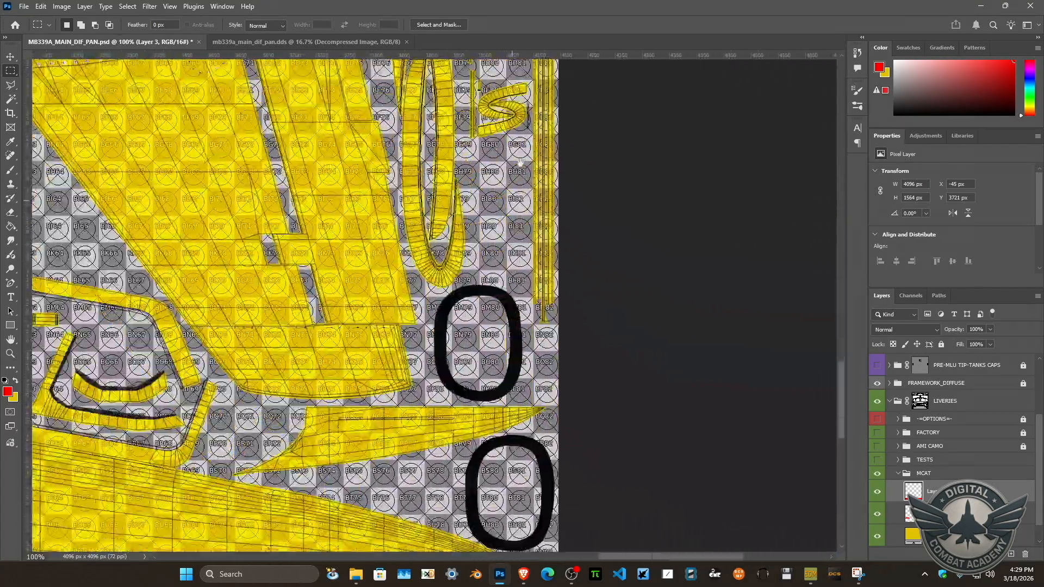
key("ctrl+Left")
key("ctrl+Left")
key("ctrl+Left")
key("ctrl+Left")
key("ctrl+Left")
key("ctrl+Left")
key("ctrl+Left")
key("ctrl+Left")
key("ctrl+Left")
key("ctrl+Left")
key("ctrl+Left")
key("ctrl+Left")
key("ctrl+Up")
key("ctrl+Up")
key("ctrl+Up")
key("ctrl+Up")
key("ctrl+Up")
key("ctrl+Up")
key("ctrl+Up")
key("ctrl+Up")
key("ctrl+Up")
key("ctrl+Up")
key("ctrl+Right")
key("ctrl+Right")
key("ctrl+Right")
key("ctrl+Right")
key("ctrl+Right")
key("ctrl+Right")
key("ctrl+Right")
key("ctrl+Right")
key("ctrl+Right")
key("ctrl+Right")
key("ctrl+Right")
key("ctrl+Right")
key("ctrl+Right")
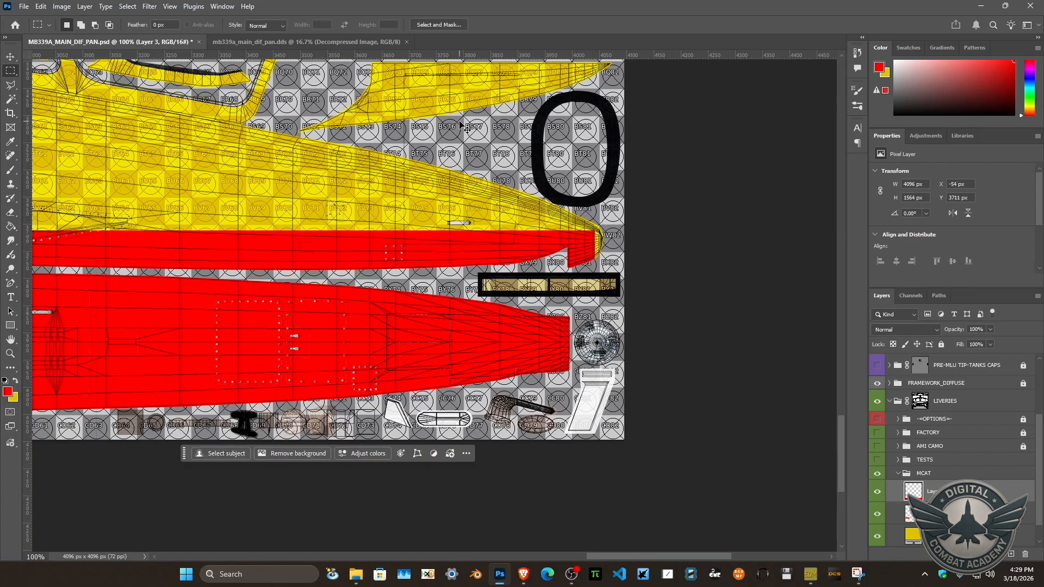
key("ctrl+Down")
key("ctrl+Down")
key("ctrl+Down")
key("ctrl+Down")
key("ctrl+Down")
key("ctrl+Down")
key("ctrl+Down")
key("ctrl+Down")
key("ctrl+Down")
key("ctrl+Down")
key("ctrl+Down")
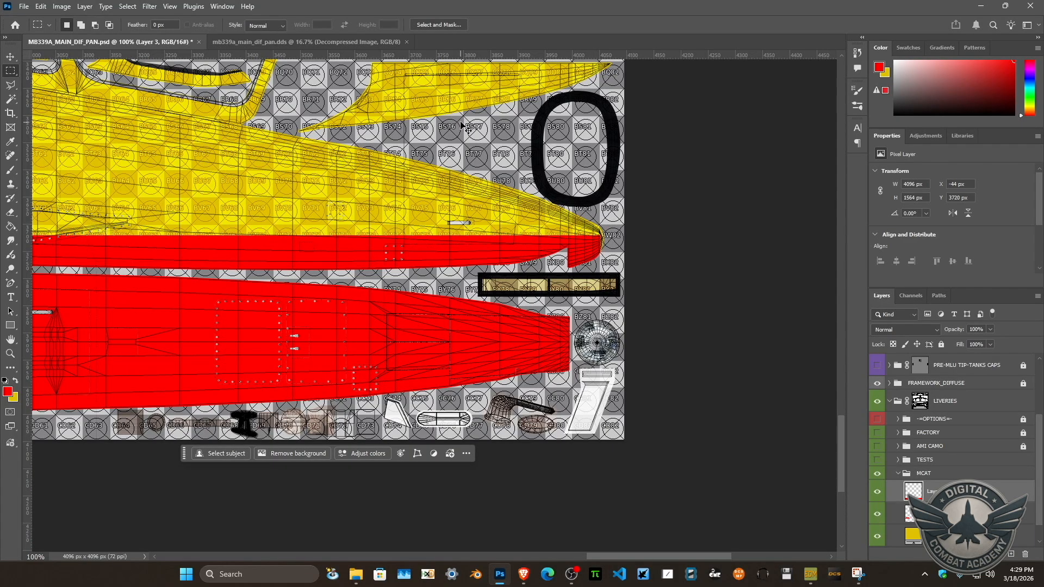
key("ctrl+Down")
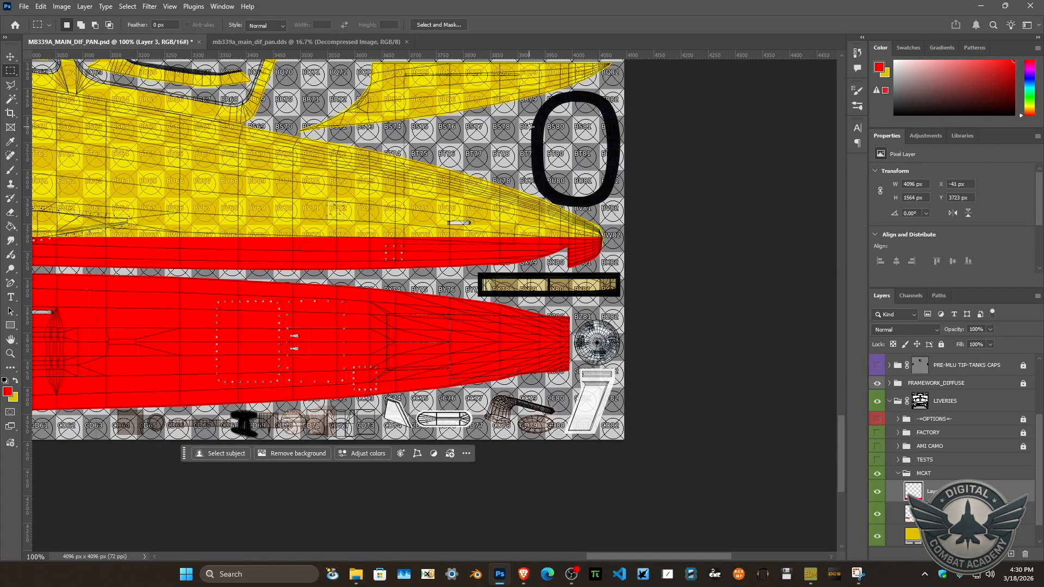
Start a free transform of the red block and place its pivot on the nose tip at X 4055 px, Y 3723 px.
key("ctrl+0")
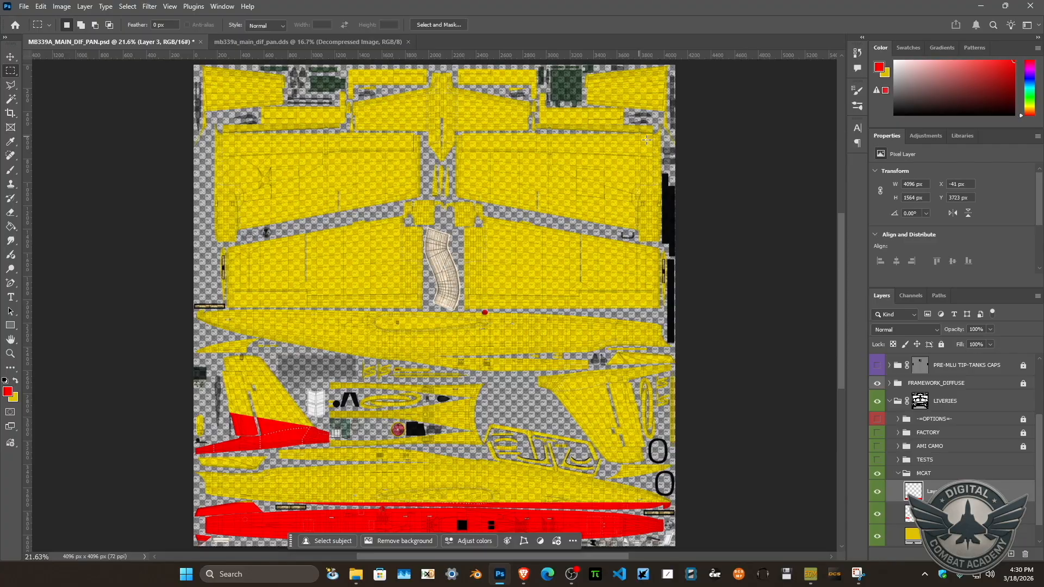
key("ctrl+t")
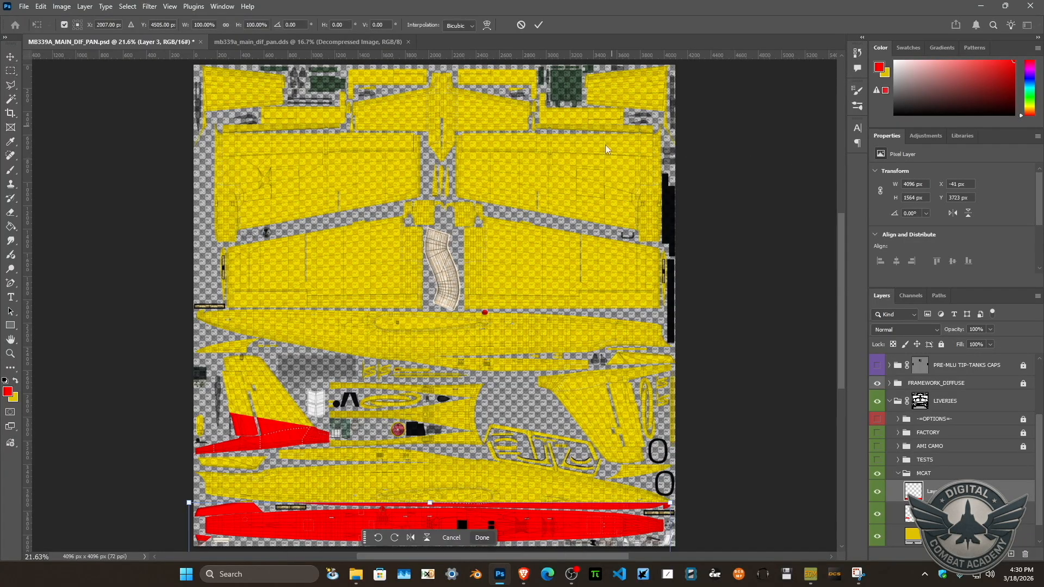
key("ctrl+1")
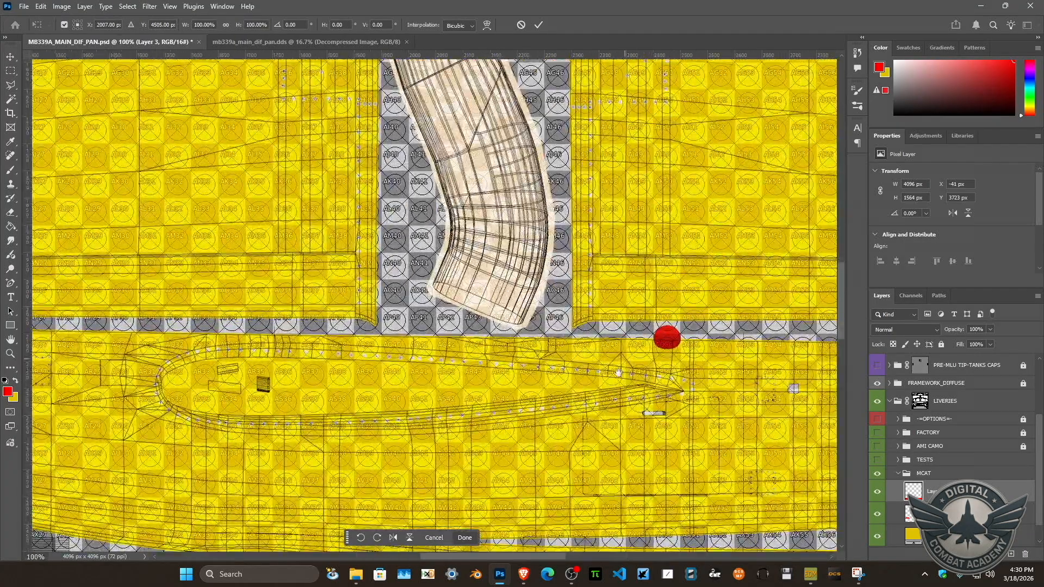
left_click_drag(618, 371, 492, 232)
left_click_drag(549, 435, 490, 111)
left_click_drag(476, 406, 524, 112)
left_click_drag(510, 435, 585, 261)
left_click_drag(394, 187, 572, 223)
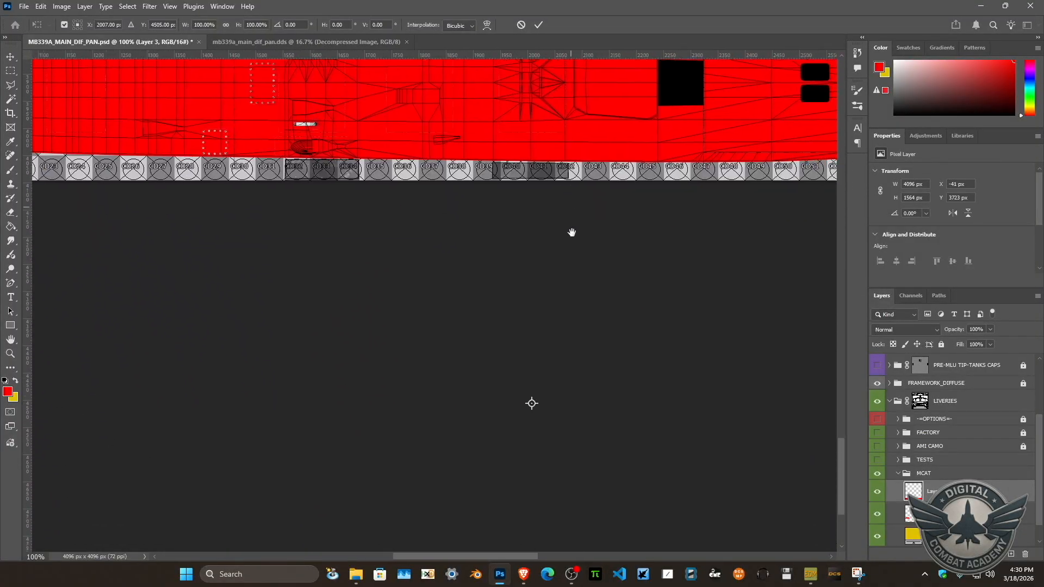
left_click_drag(505, 293, 237, 431)
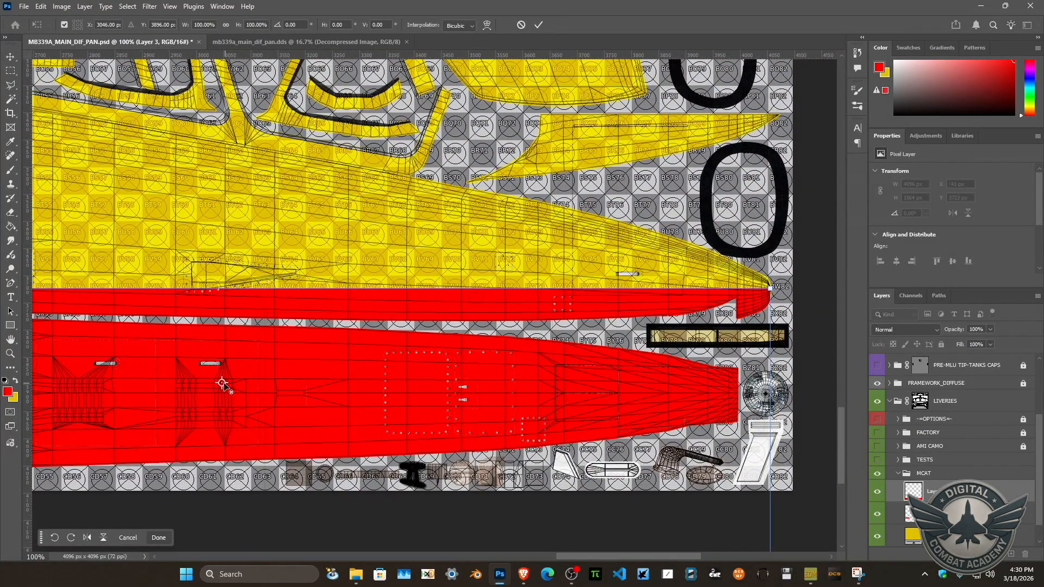
left_click_drag(222, 384, 769, 288)
Rotate the red block 9.6° about the nose tip so its edge slopes up along the fuselage side, and apply the transform.
left_click_drag(298, 25, 278, 27)
type("9.5")
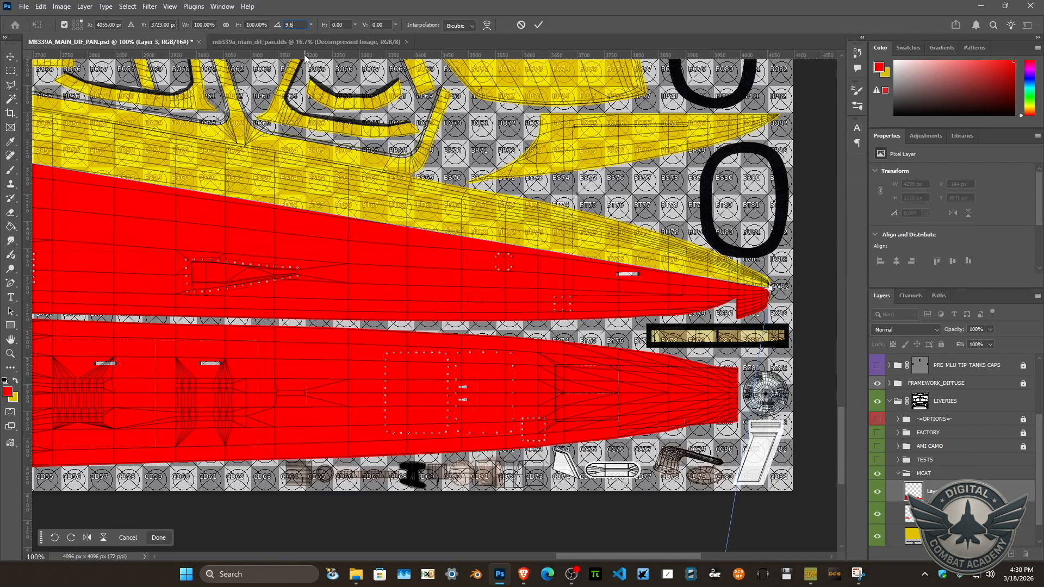
key("Return")
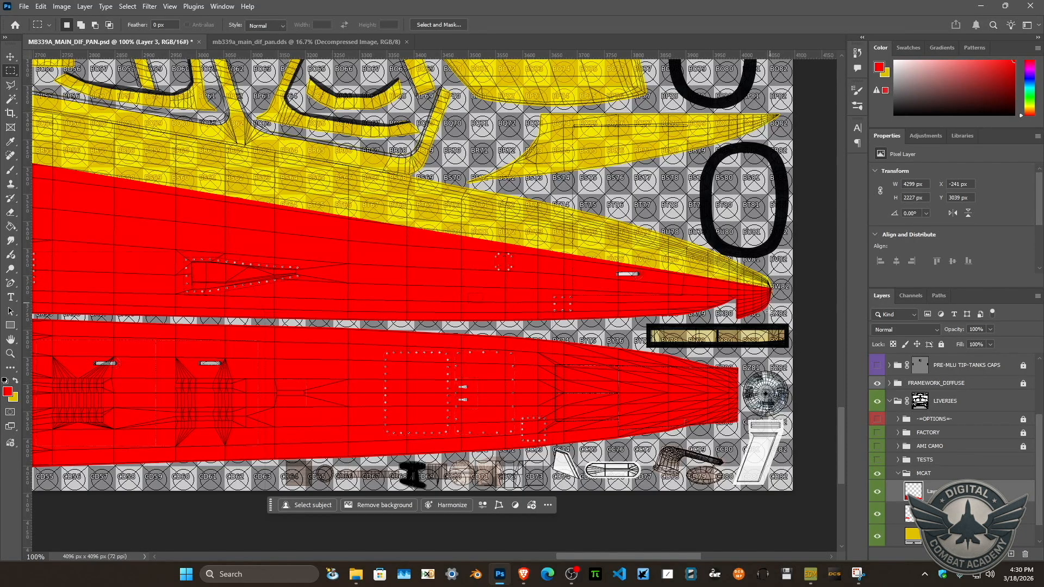
Select the red spilling onto the small part behind the tail fin at the texture's edge, about 111 by 283 px, and delete it.
key("ctrl+0")
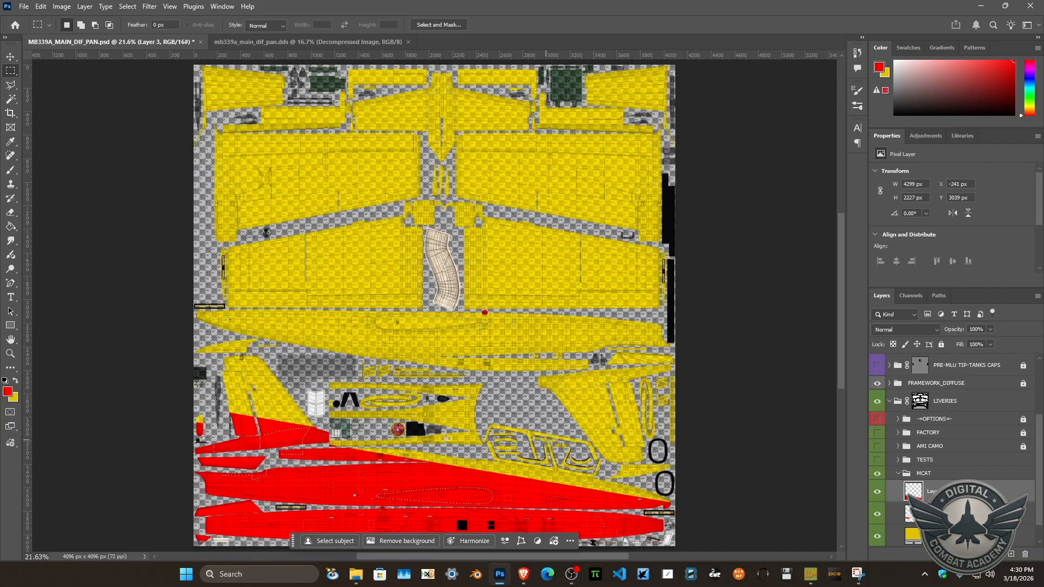
left_click_drag(207, 409, 185, 442)
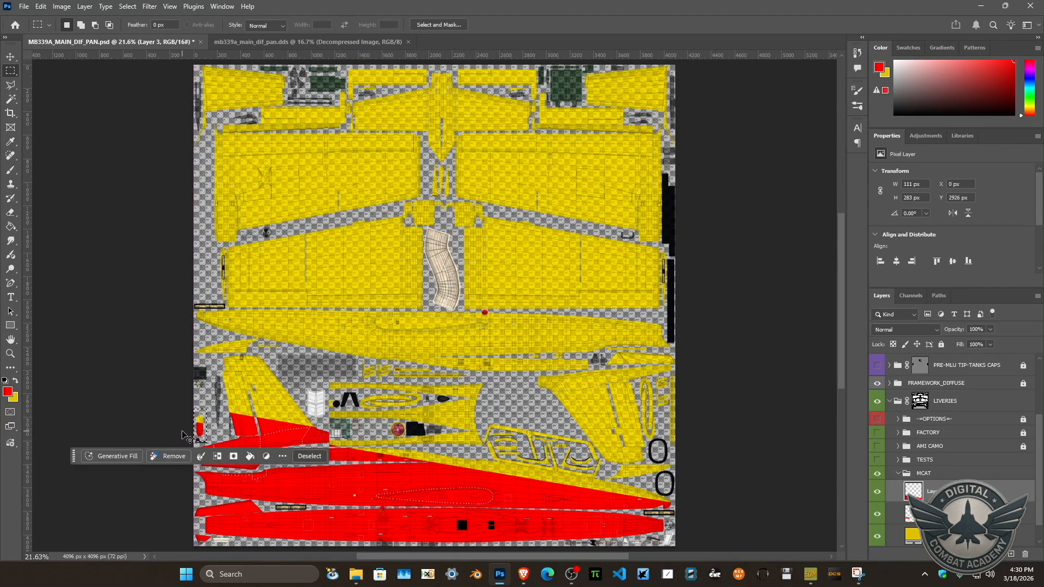
key("Delete")
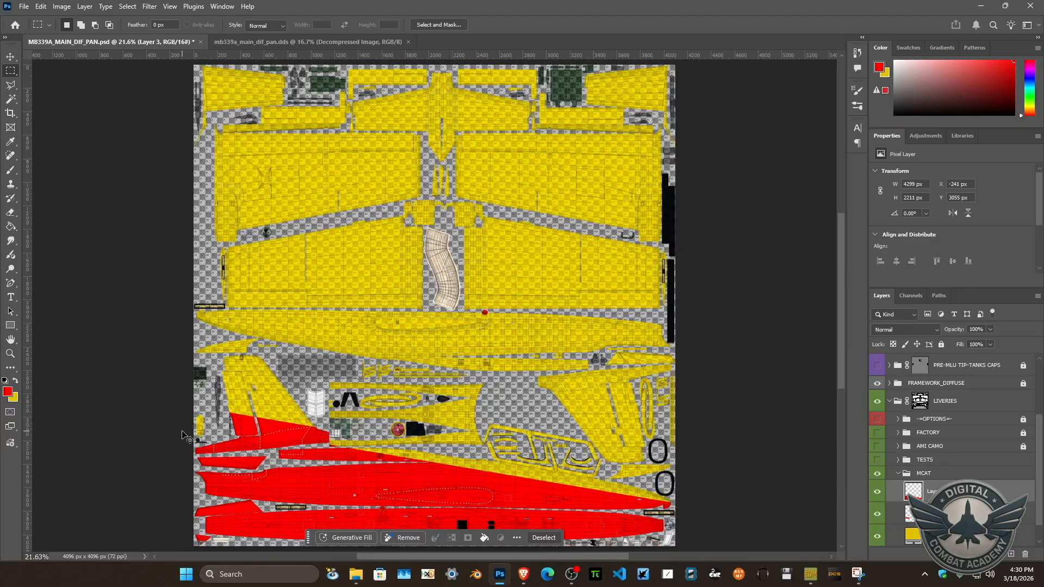
Paste the updated texture into mb339a_main_dif_pan.dds, merge it down, and save the DDS file.
left_click(357, 40)
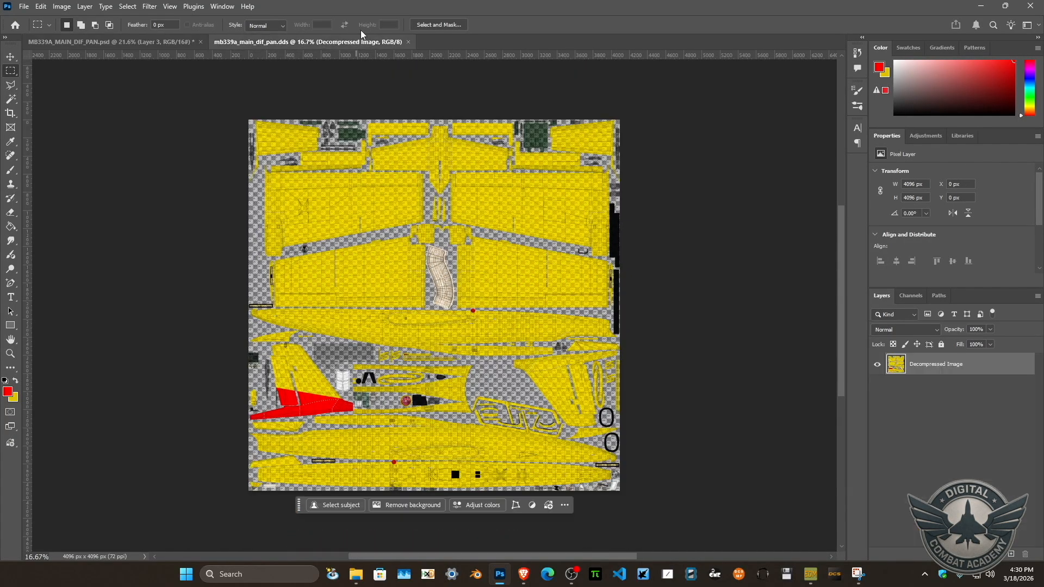
key("ctrl+v")
key("ctrl+e")
key("ctrl+s")
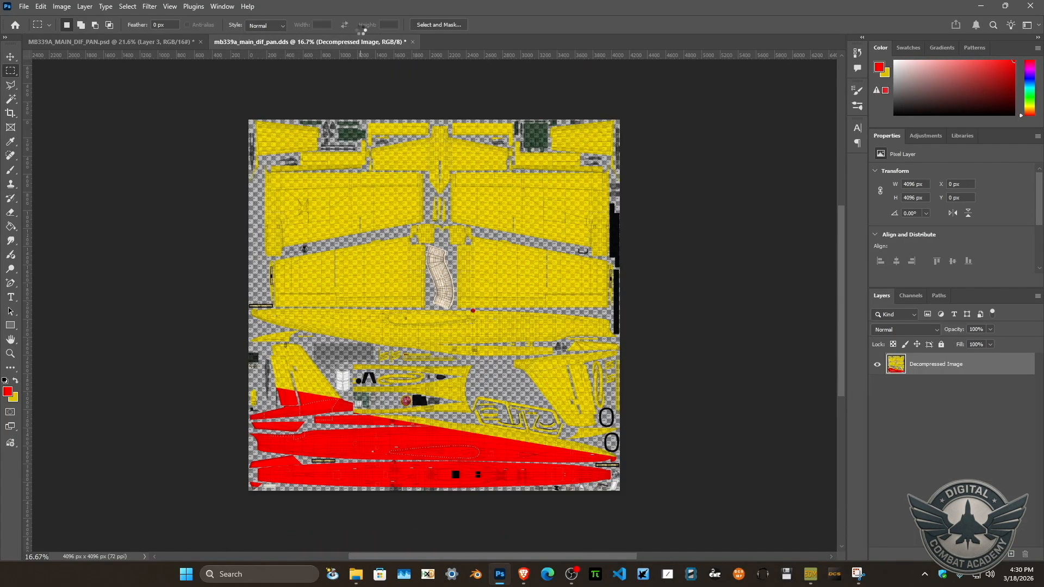
left_click(633, 465)
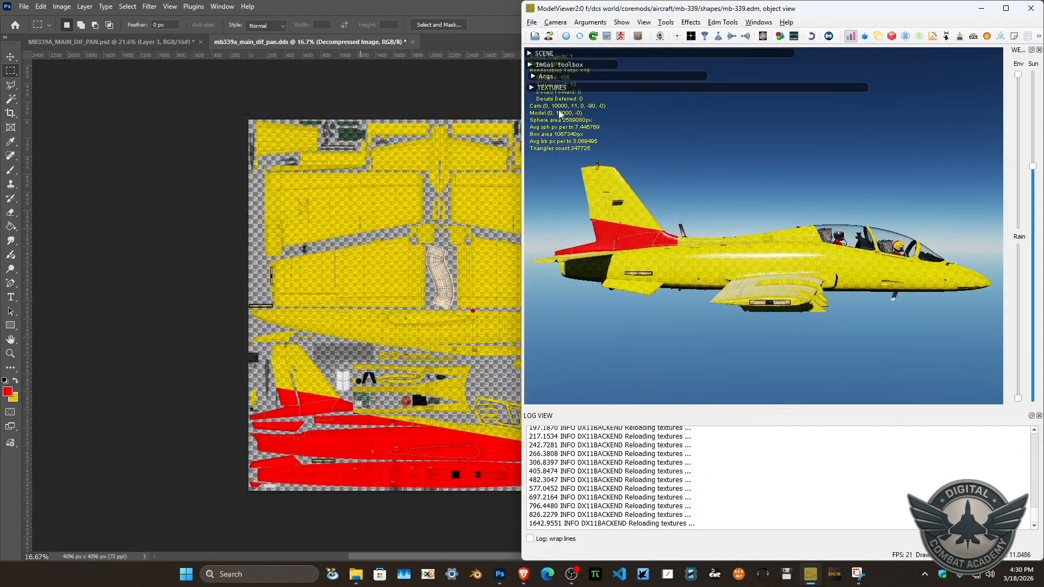
Inspect the repainted aircraft in ModelViewer, up close along the fuselage spine around the black antenna.
left_click_drag(682, 150, 699, 165)
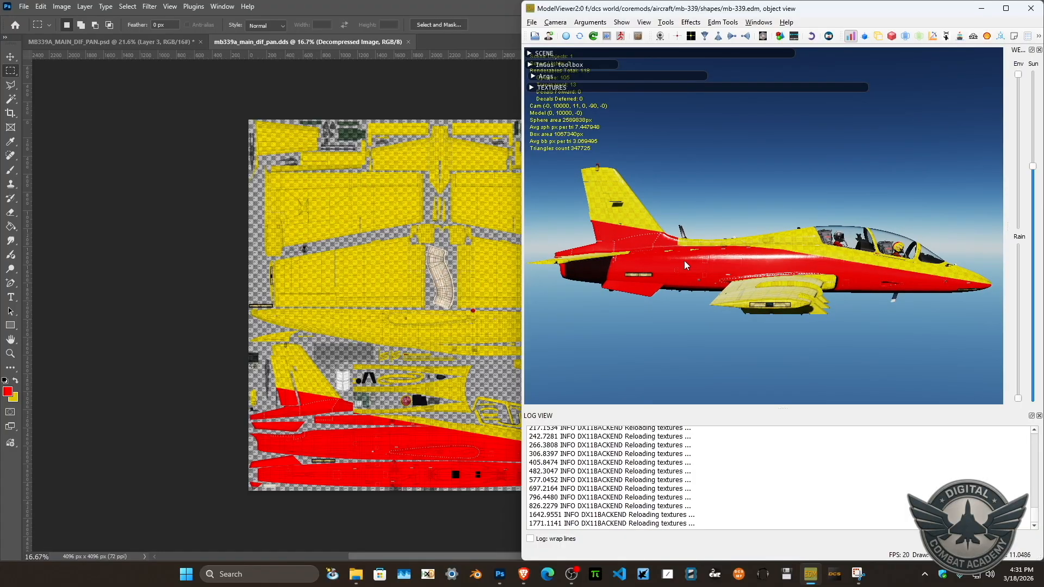
left_click(660, 36)
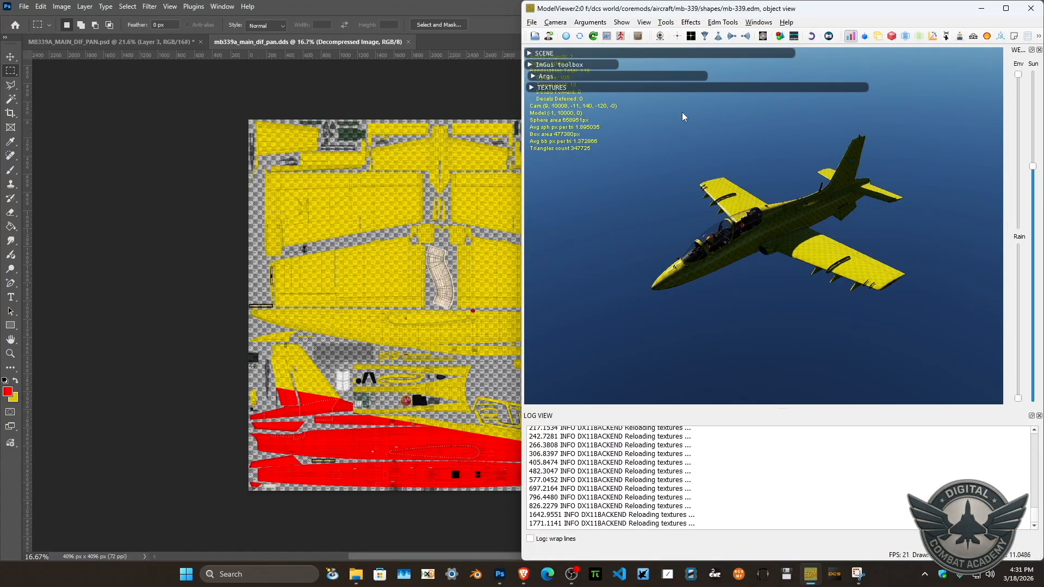
left_click_drag(678, 214, 653, 181)
scroll(656, 208, "up", 10)
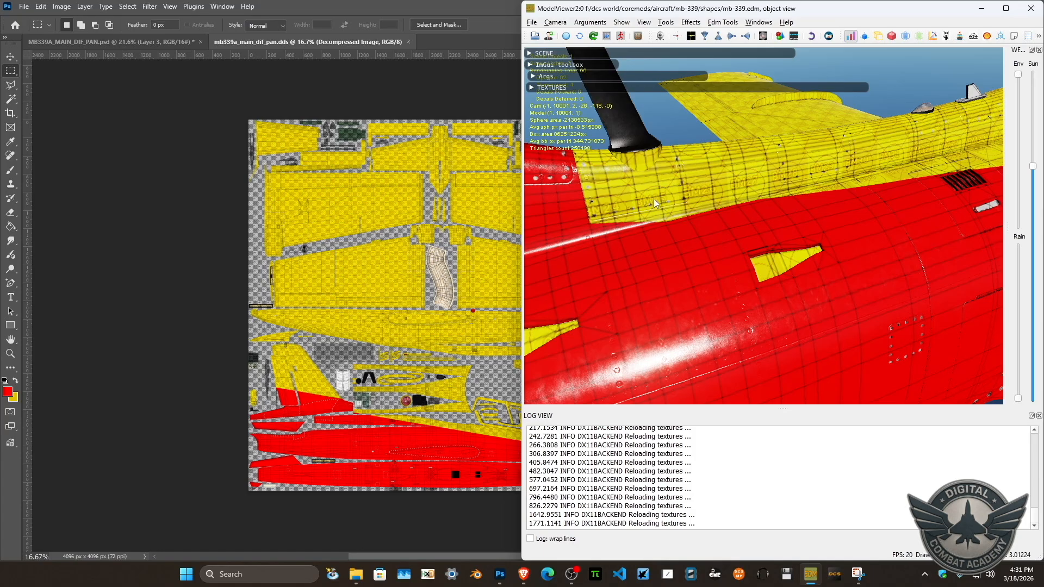
Compare MB339A_MAIN_DIF_PAN.psd at 100% with the 3D model to locate the yellow spine strip beside the fin's red base.
left_click(141, 42)
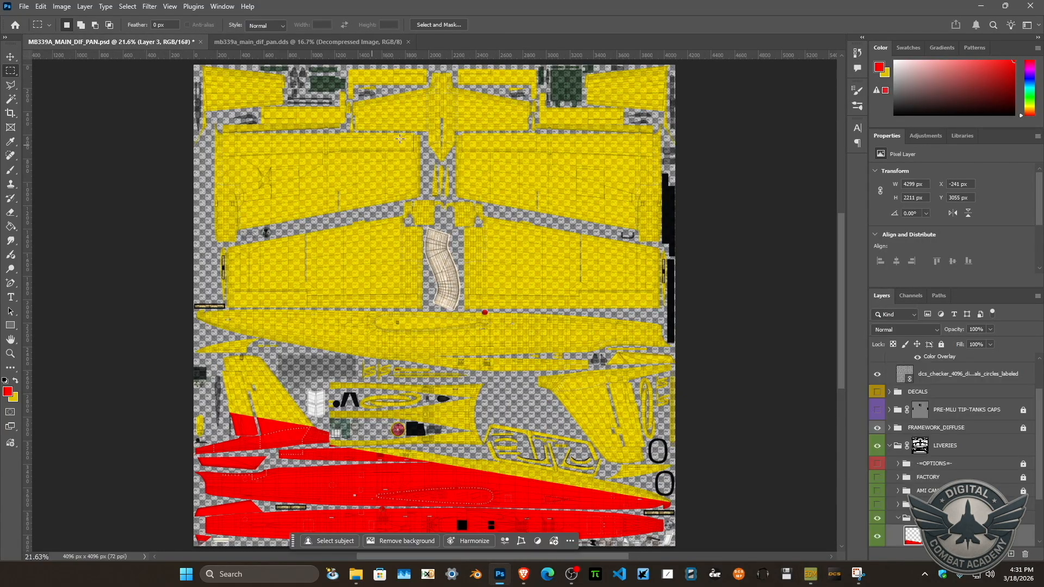
key("ctrl+1")
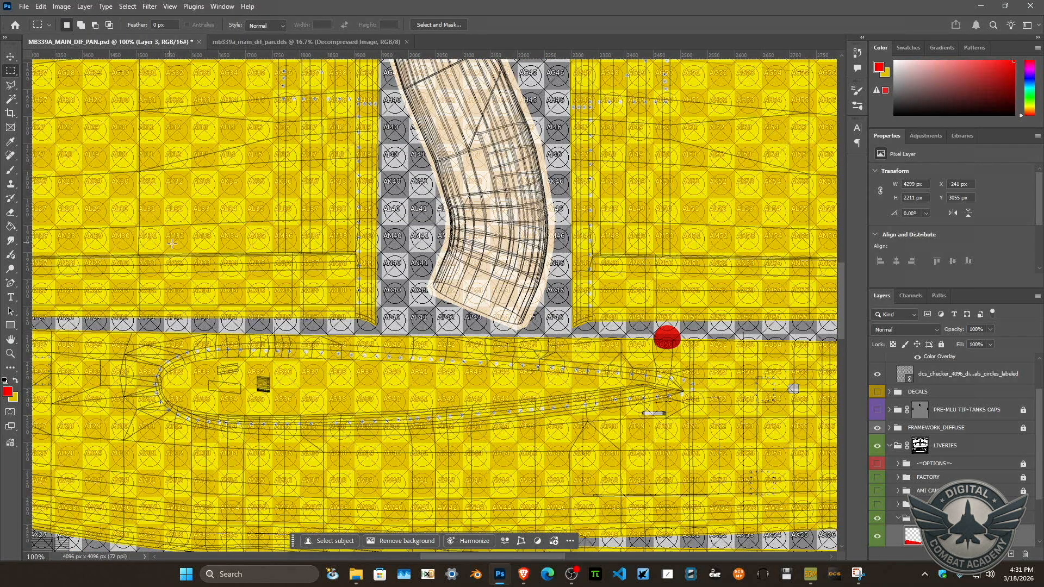
left_click_drag(148, 256, 228, 59)
left_click_drag(183, 416, 283, 134)
left_click_drag(284, 262, 307, 225)
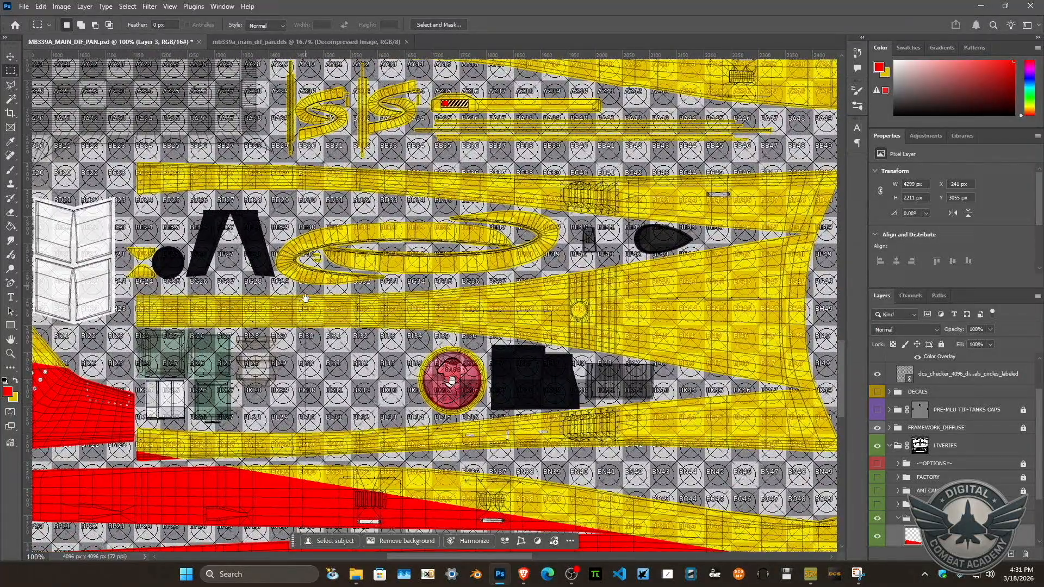
left_click_drag(305, 298, 310, 223)
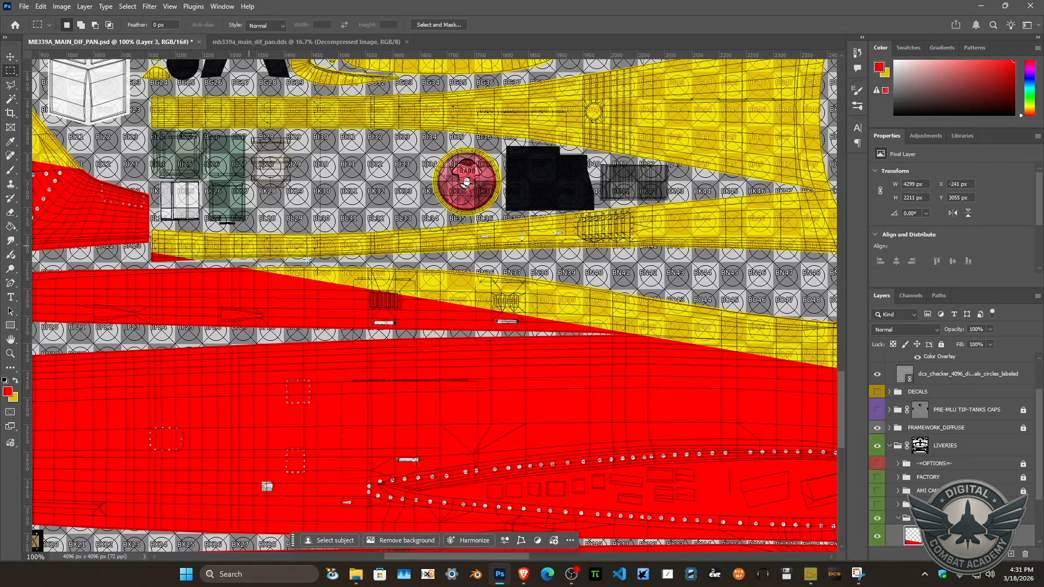
left_click(810, 574)
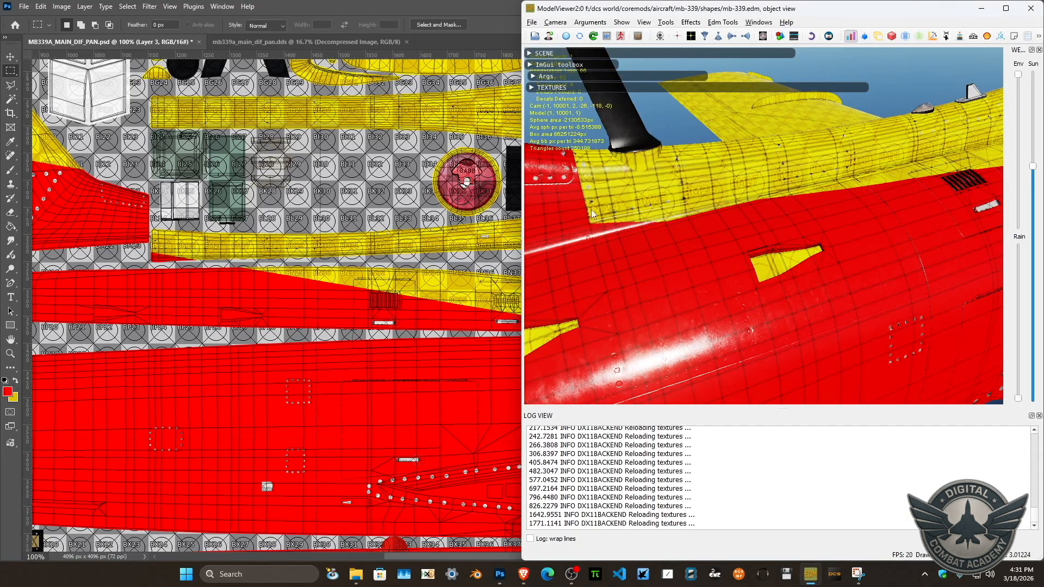
left_click_drag(631, 172, 739, 256)
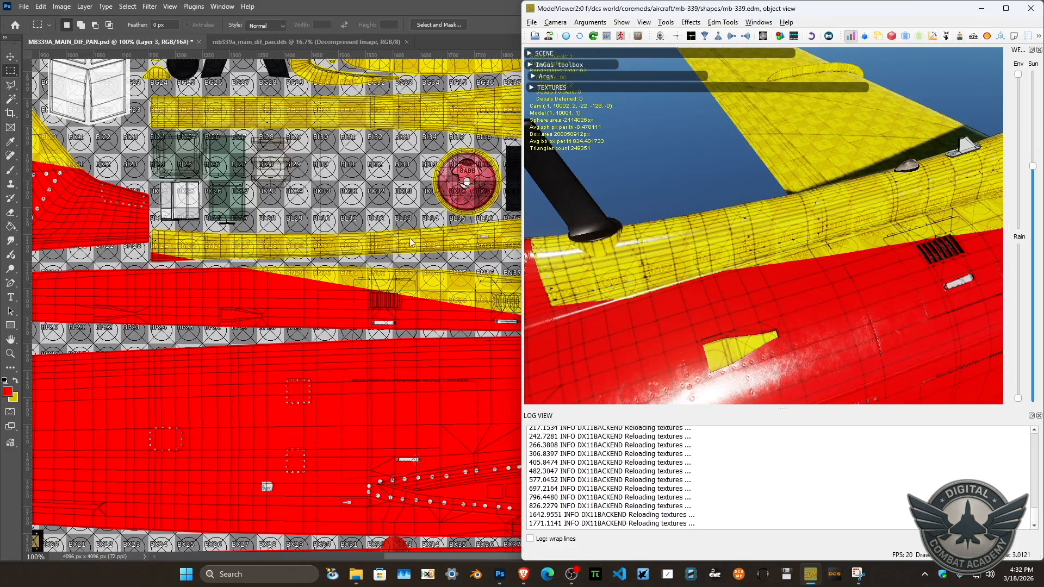
left_click_drag(574, 242, 694, 343)
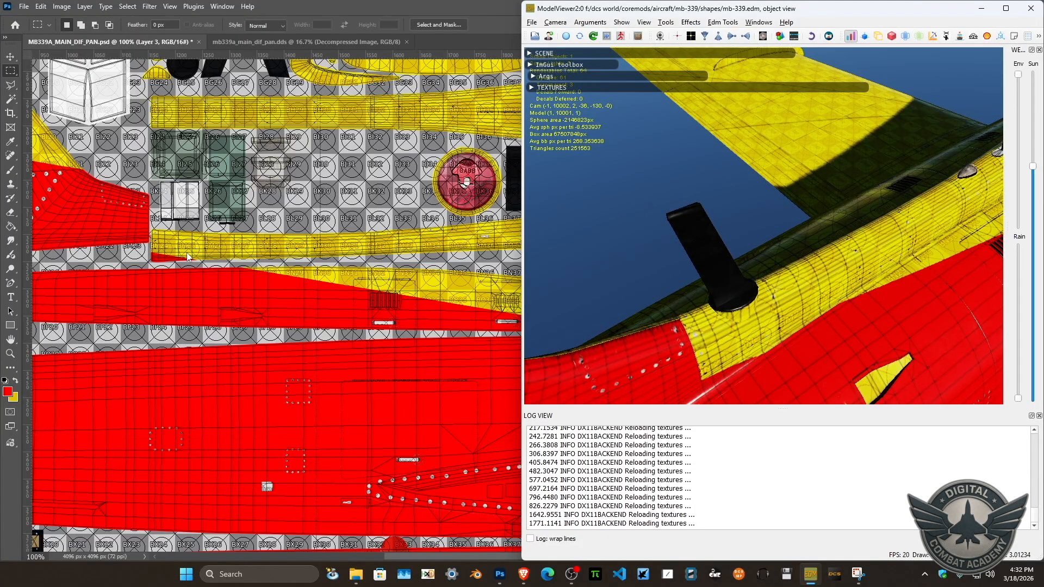
left_click_drag(677, 305, 699, 295)
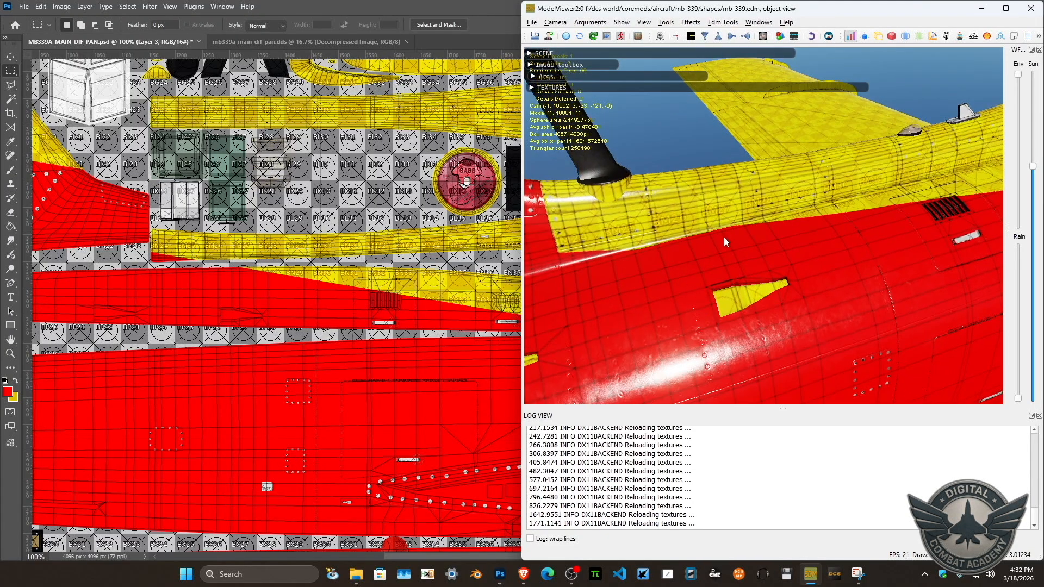
Add a new layer above Layer 3 and fill a 249 by 95 px red rectangle over the fin-side end of the lower spine strip.
left_click(151, 42)
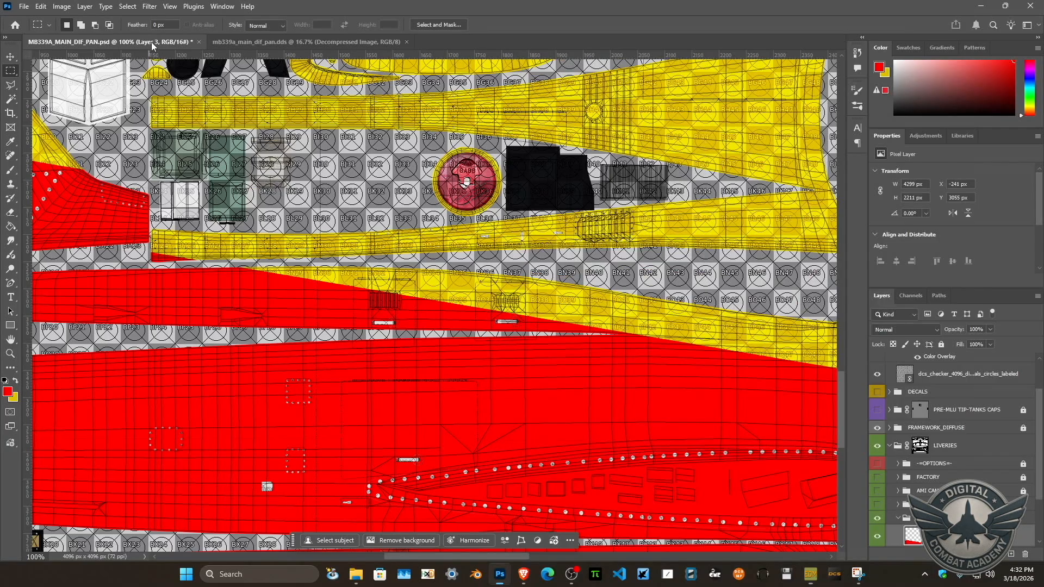
scroll(1038, 472, "down", 3)
scroll(1039, 471, "down", 2)
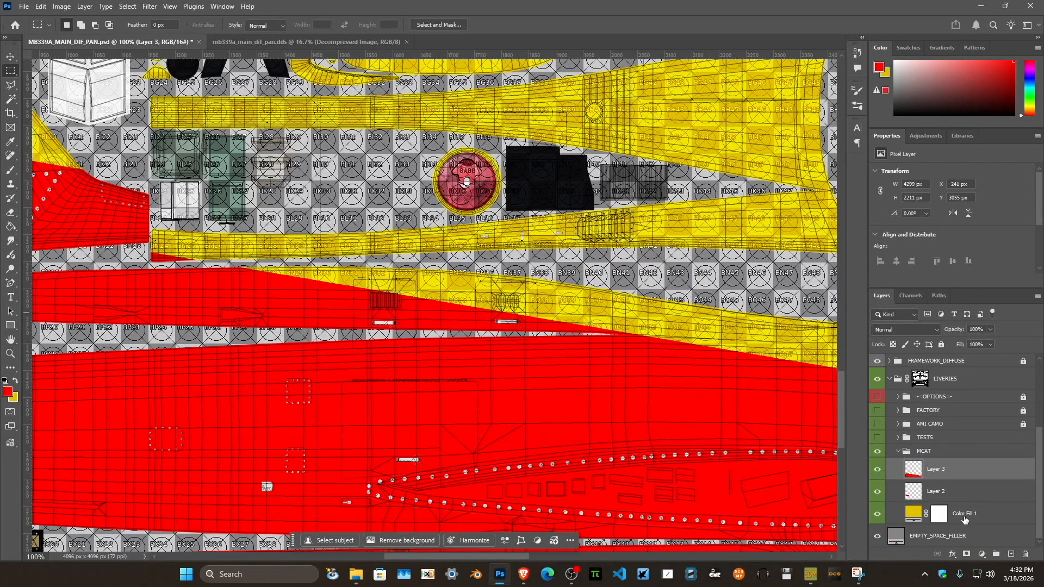
left_click(1010, 554)
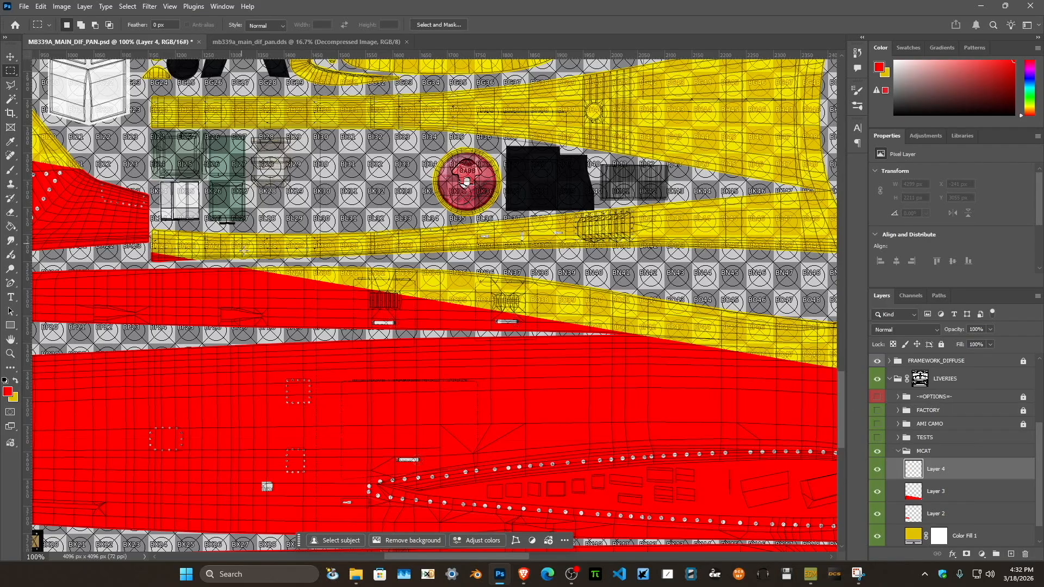
left_click_drag(257, 263, 123, 207)
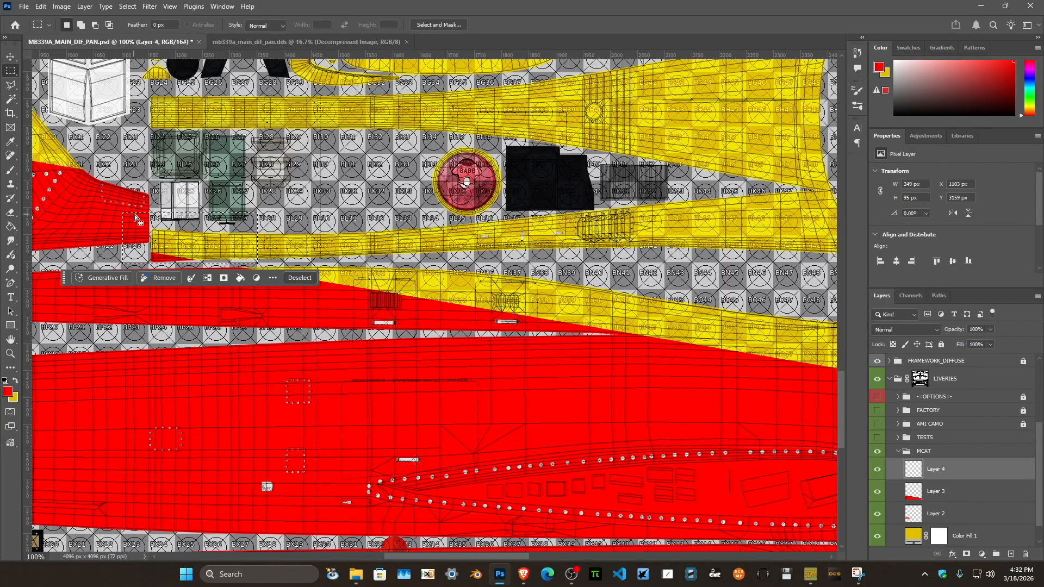
key("alt+BackSpace")
key("ctrl+d")
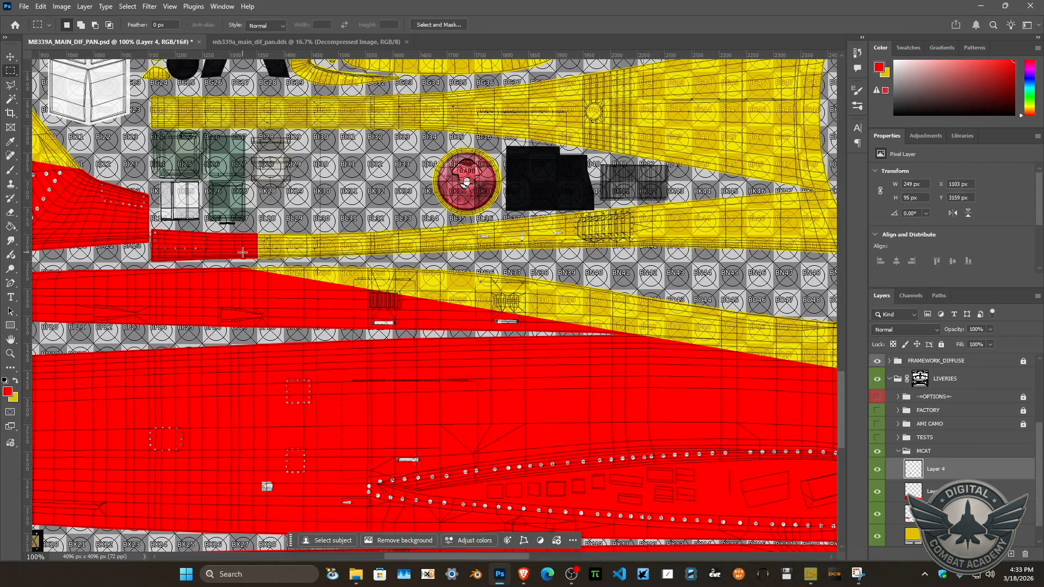
Move the red rectangle below the spine strip to X 1091 px and Y 3238 px.
left_click_drag(243, 259, 235, 291)
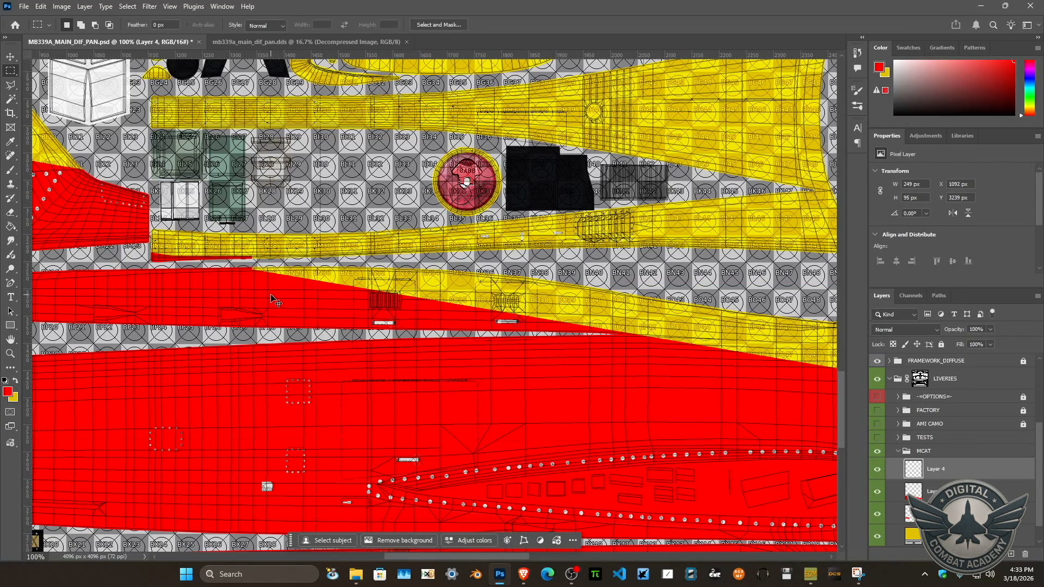
key("Up")
key("Left")
Rotate the red rectangle 14.44° about its upper corner at X 1340 px, Y 3238 px, and apply the transform.
key("ctrl+t")
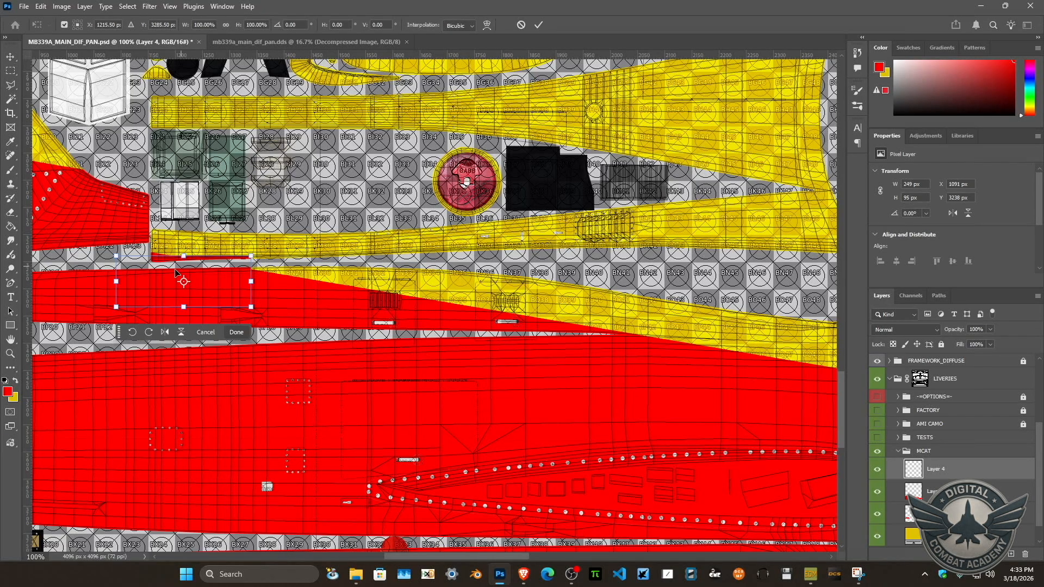
left_click_drag(184, 281, 251, 255)
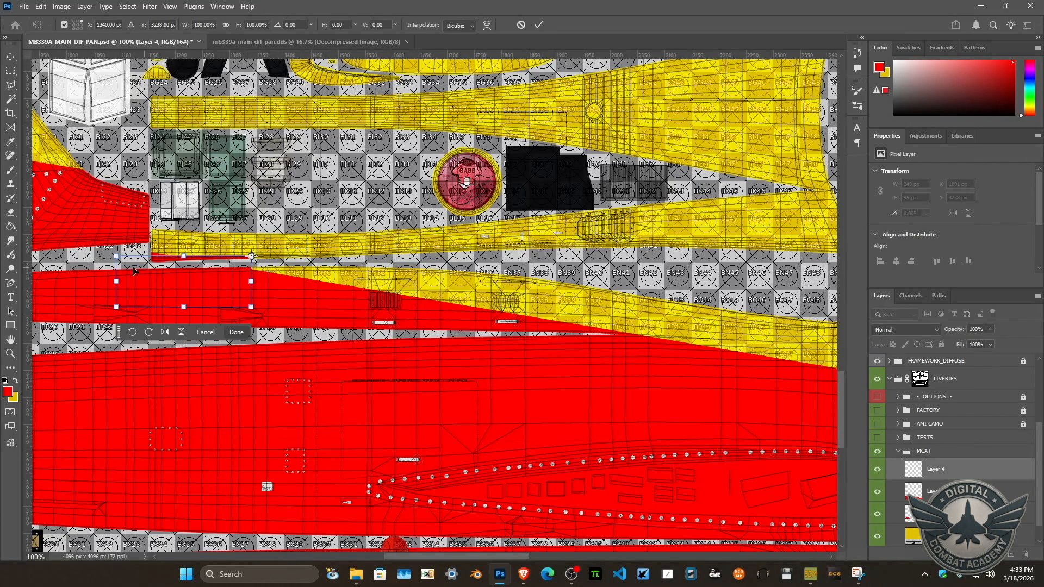
left_click_drag(101, 262, 113, 226)
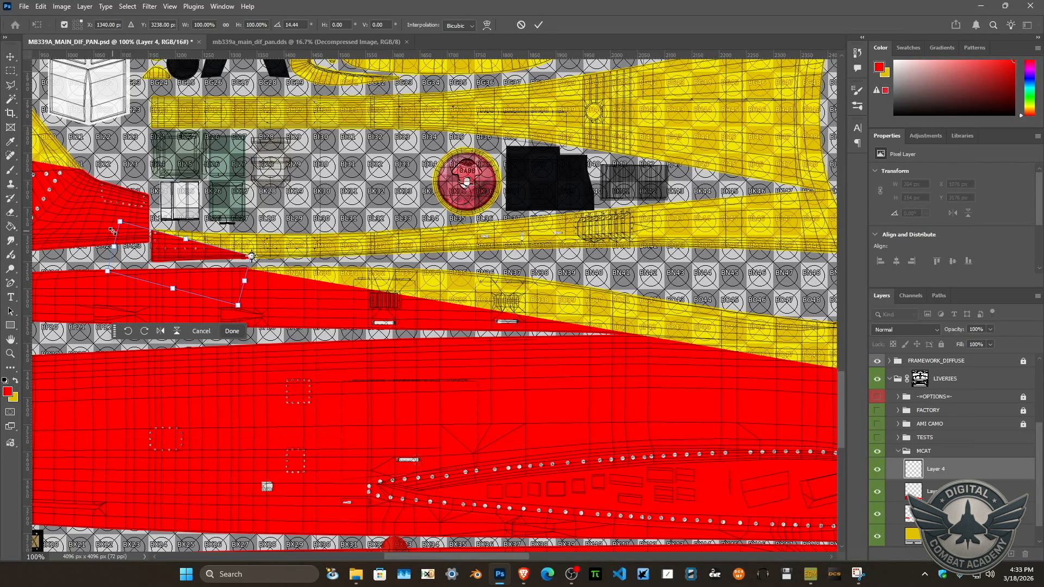
left_click(810, 574)
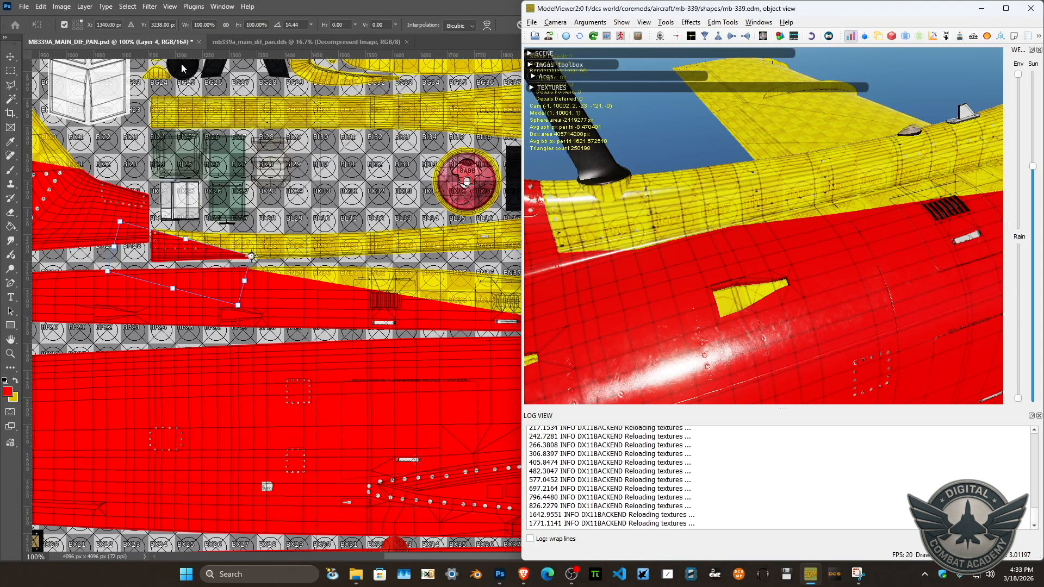
left_click(168, 43)
key("Return")
key("m")
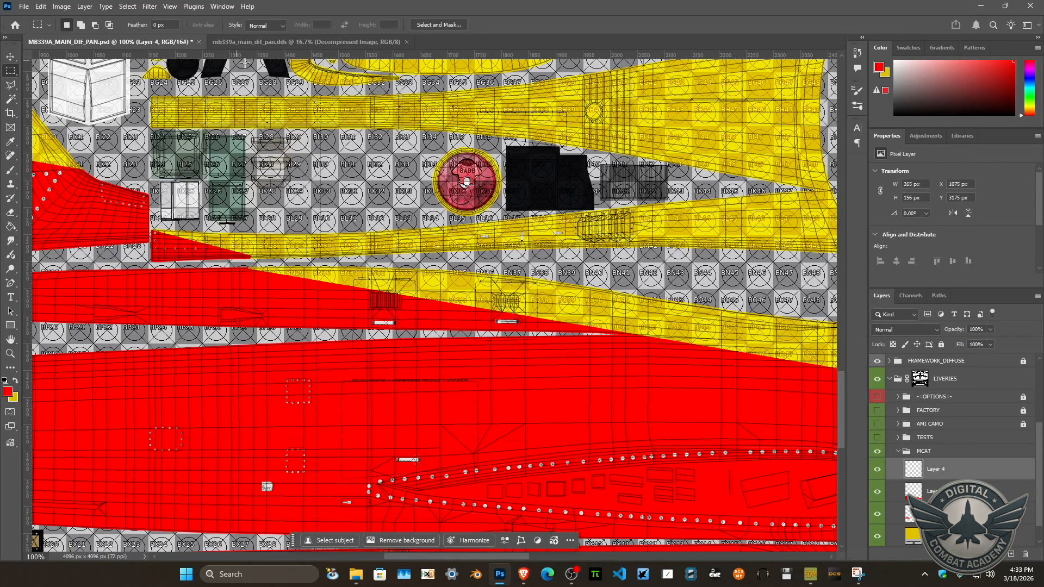
Change the blend mode of the dcs_checker_4096 reference layer to Multiply.
left_click_drag(1039, 441, 1039, 380)
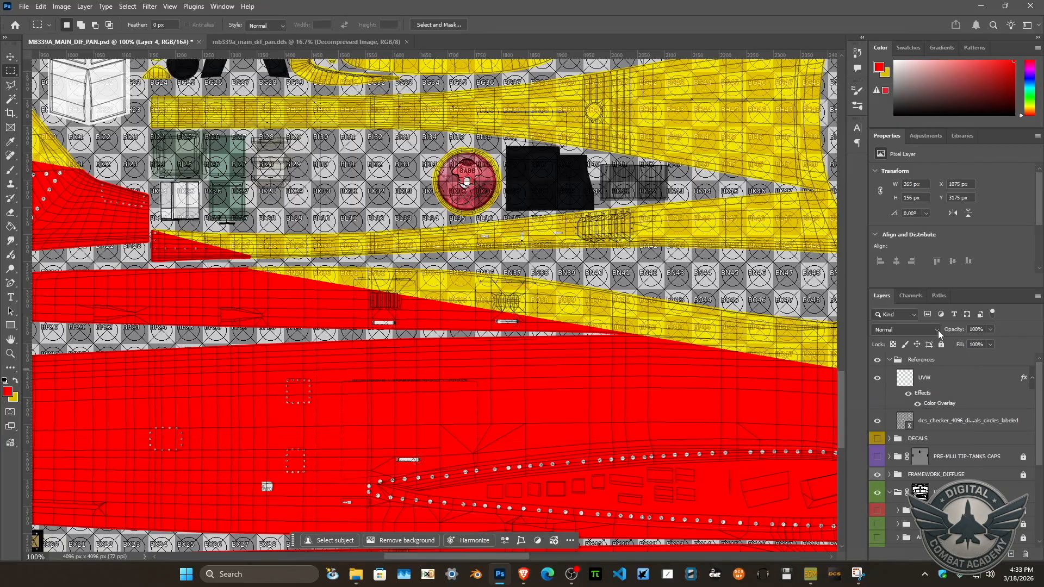
left_click(896, 420)
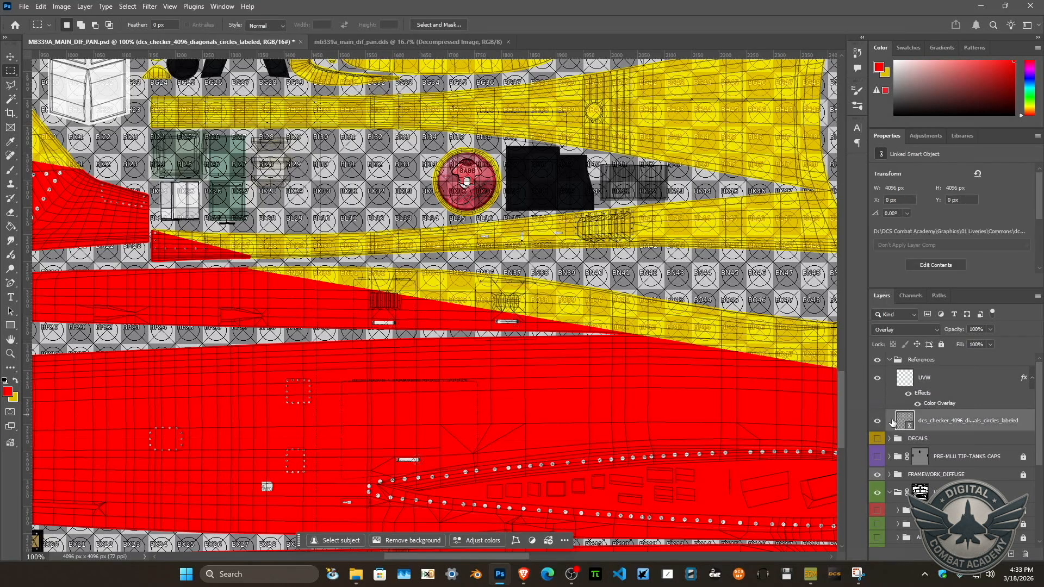
left_click(887, 330)
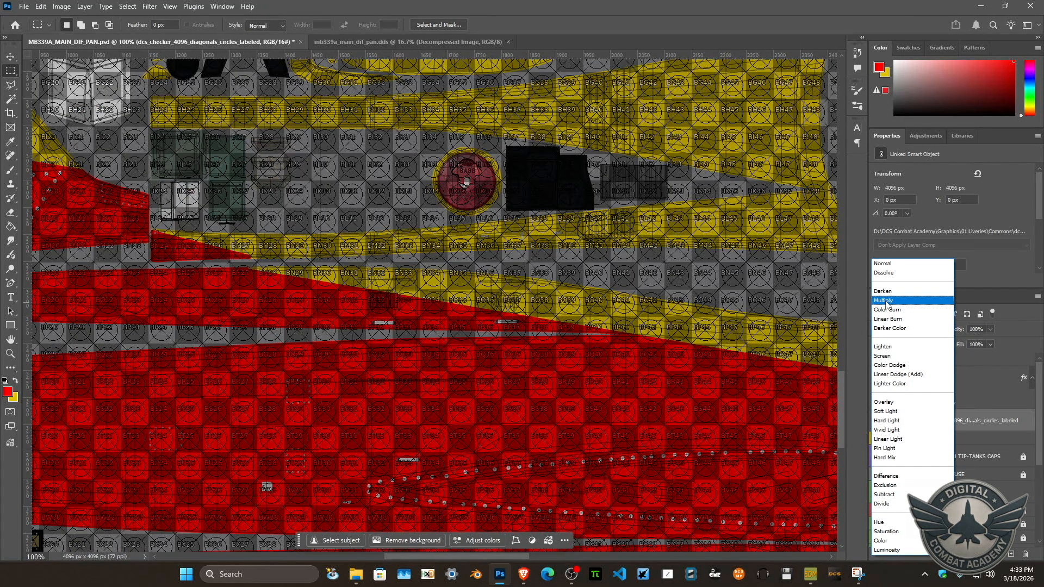
left_click(885, 302)
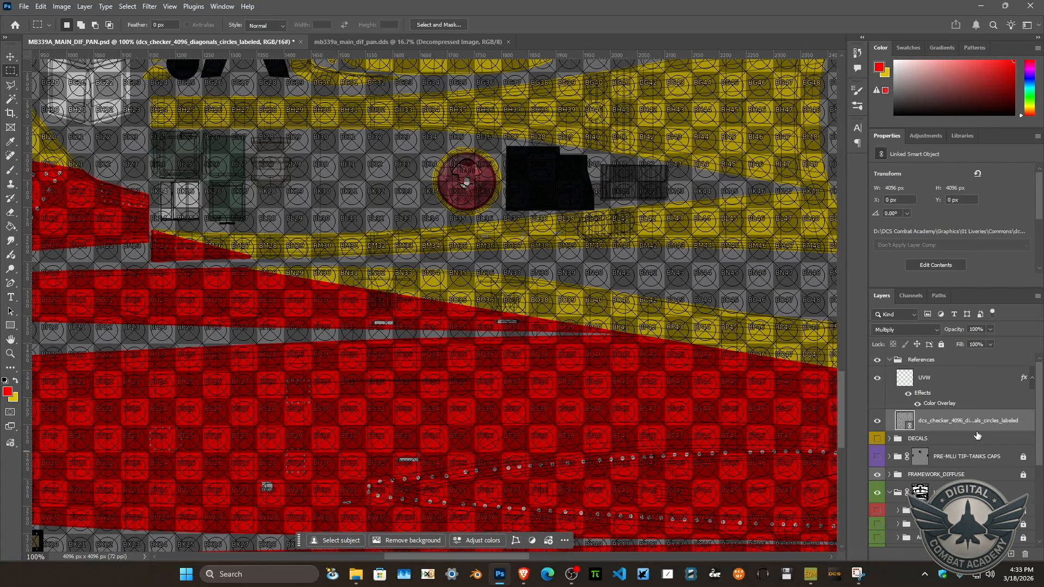
scroll(1031, 406, "down", 3)
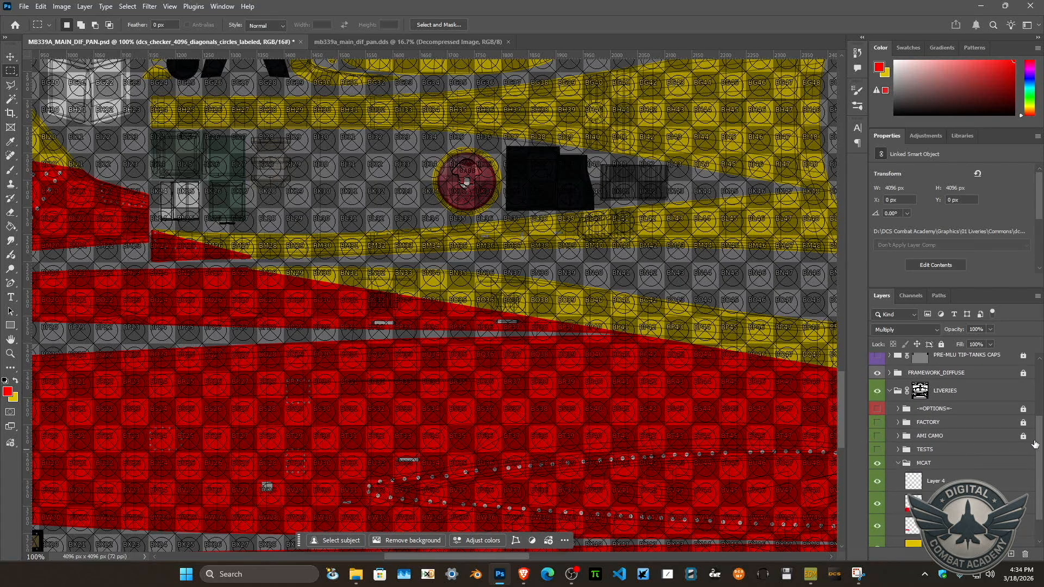
scroll(1033, 445, "down", 1)
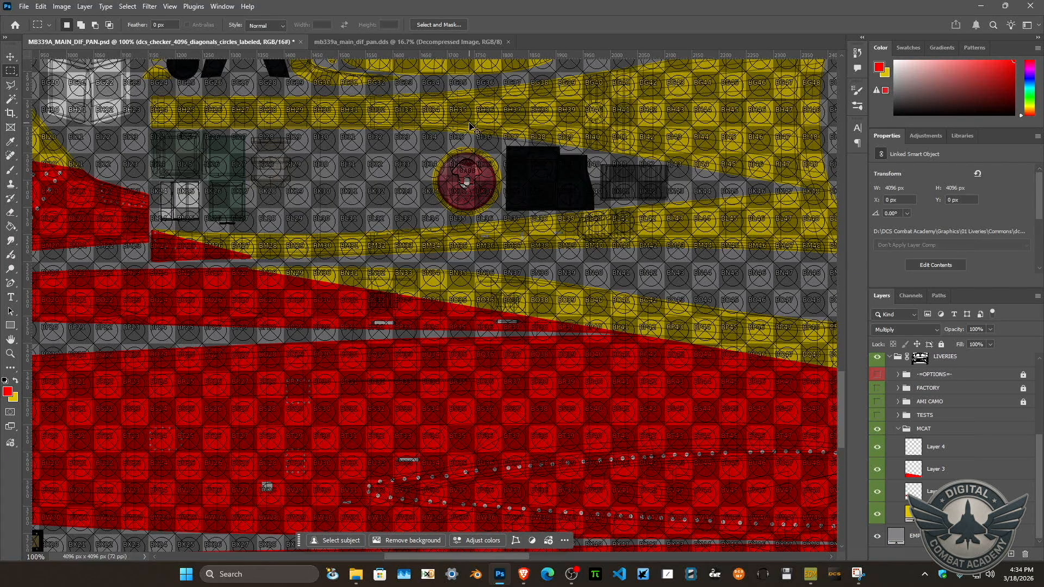
Copy the whole merged texture into mb339a_main_dif_pan.dds, merge and save it as BC7, and check it in ModelViewer.
key("ctrl+a")
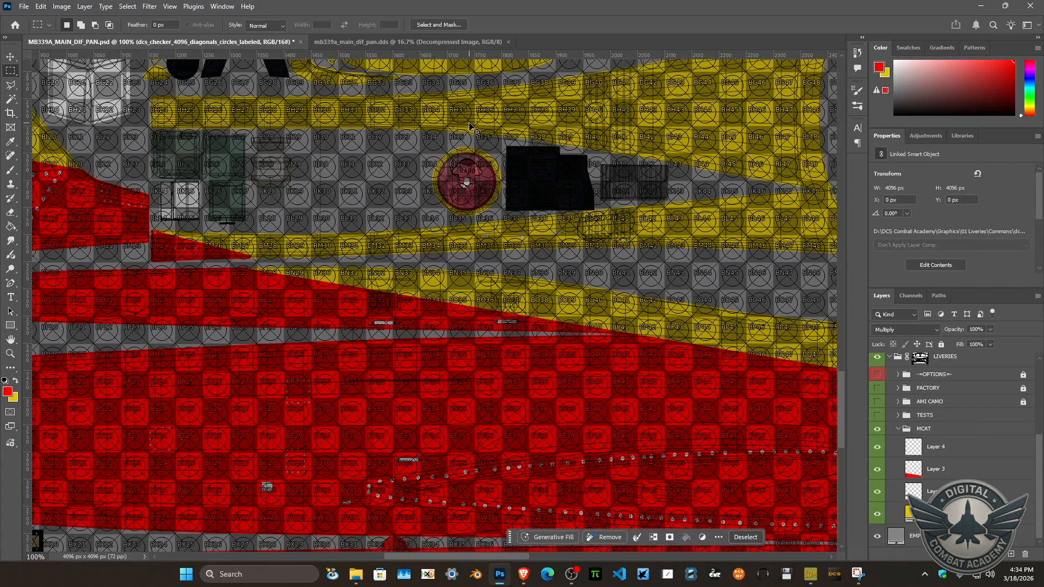
left_click(359, 43)
key("ctrl+v")
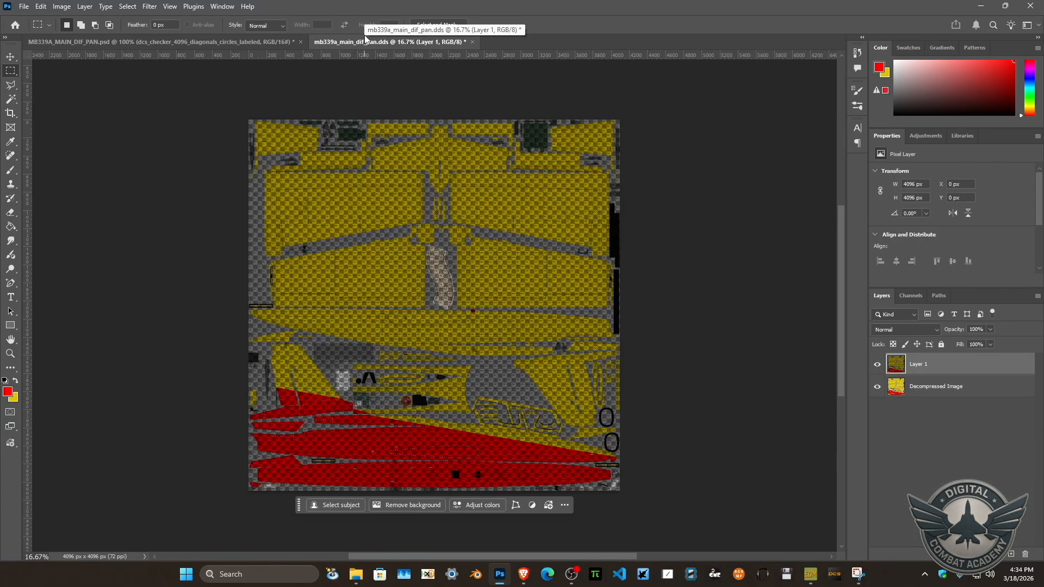
key("ctrl+e")
key("ctrl+s")
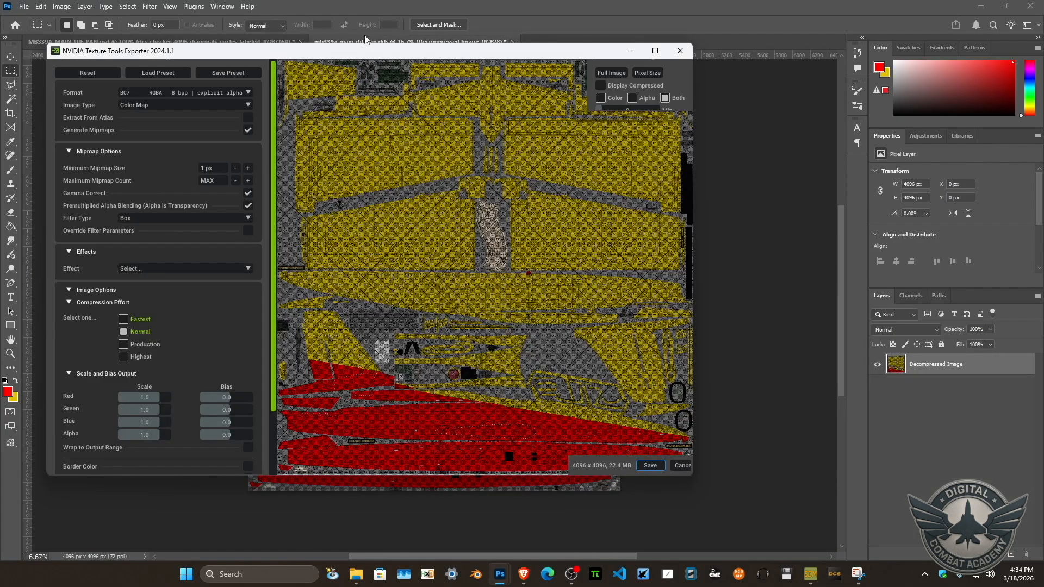
left_click(640, 466)
key("alt+Tab")
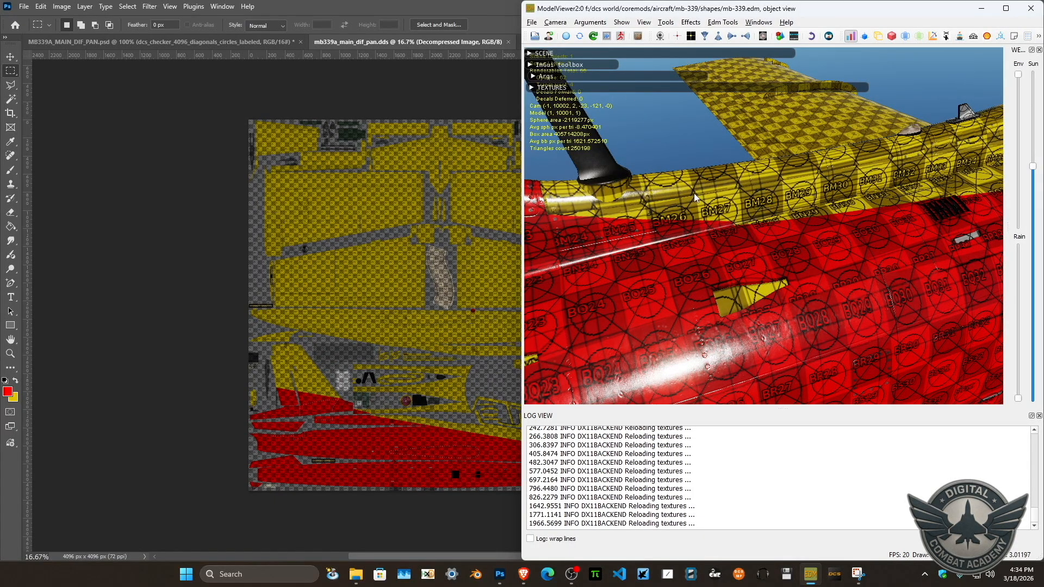
Examine the red and yellow edge along the spine and fuselage around the blade antenna in ModelViewer.
left_click_drag(697, 205, 687, 240)
left_click_drag(639, 284, 878, 193)
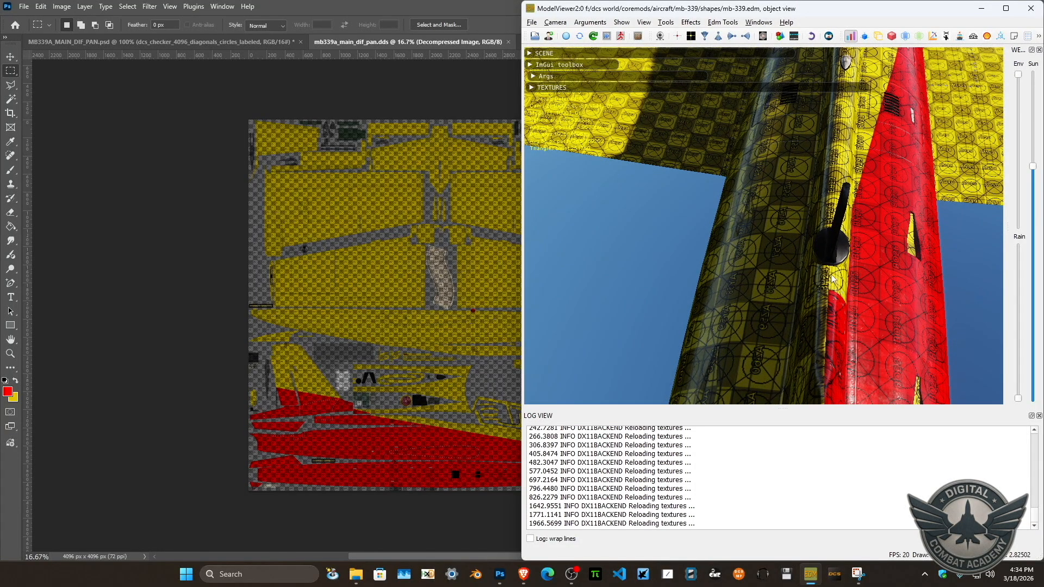
left_click_drag(827, 285, 726, 267)
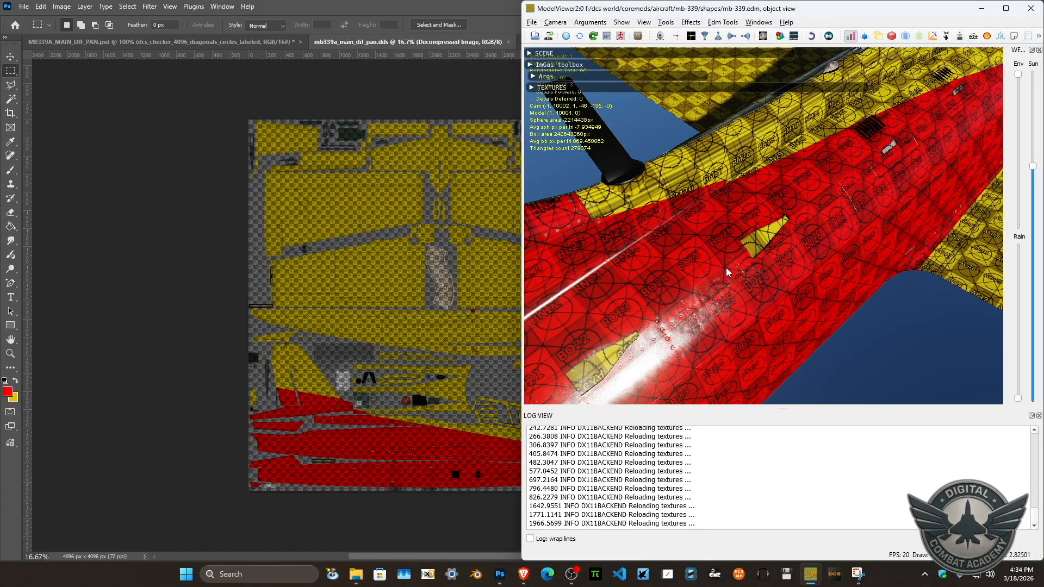
left_click_drag(725, 268, 670, 158)
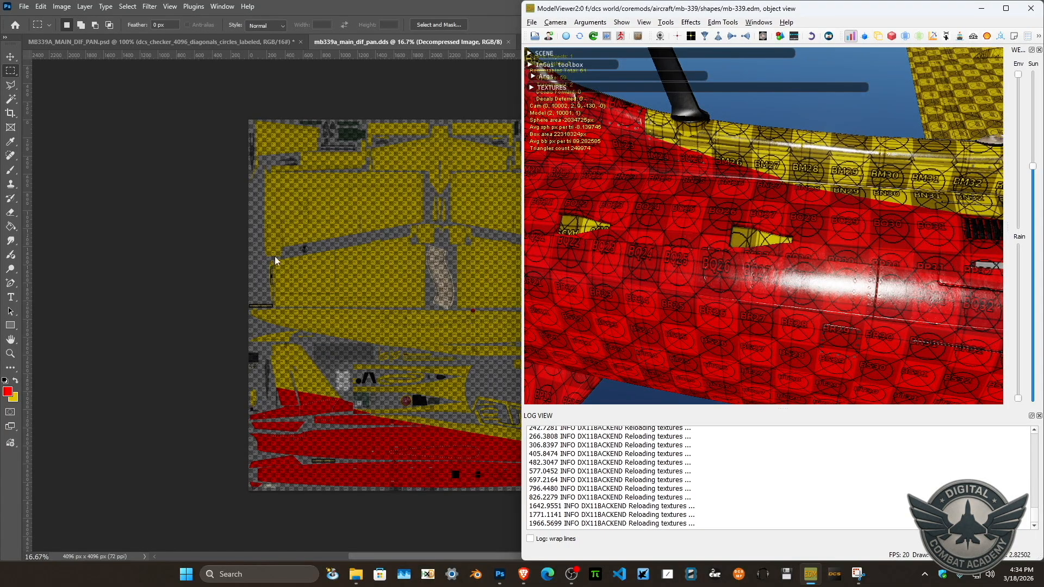
left_click_drag(638, 119, 645, 186)
Duplicate the red wedge on Layer 4 of the MCAT group in MB339A_MAIN_DIF_PAN.psd.
left_click(216, 40)
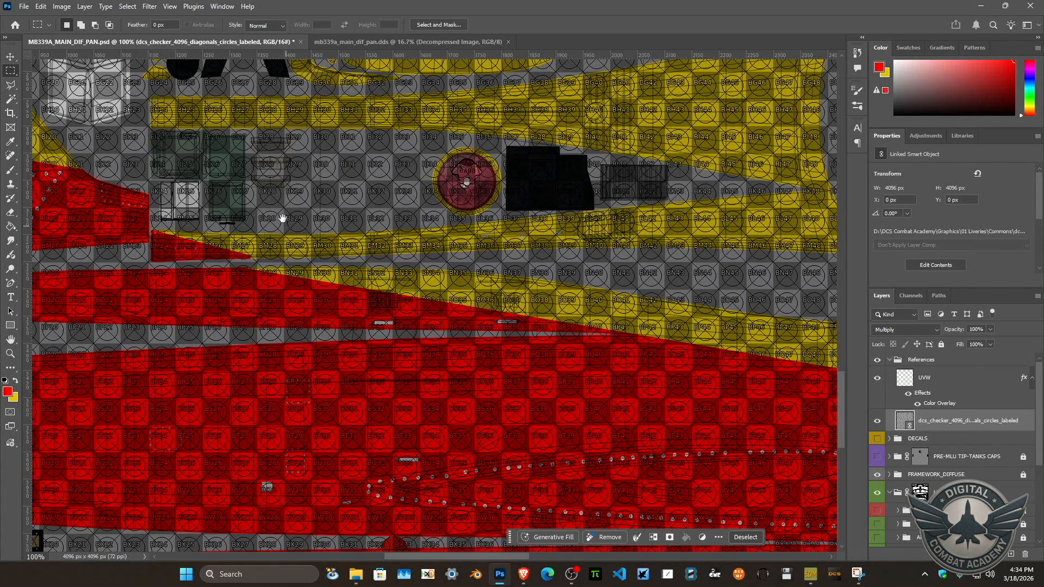
left_click_drag(273, 175, 334, 308)
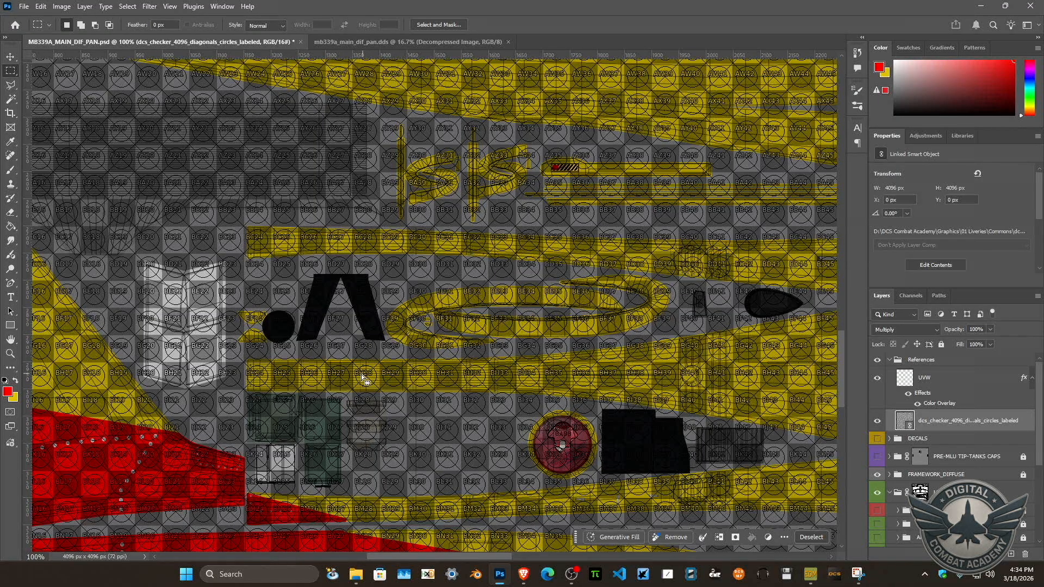
left_click_drag(365, 379, 316, 269)
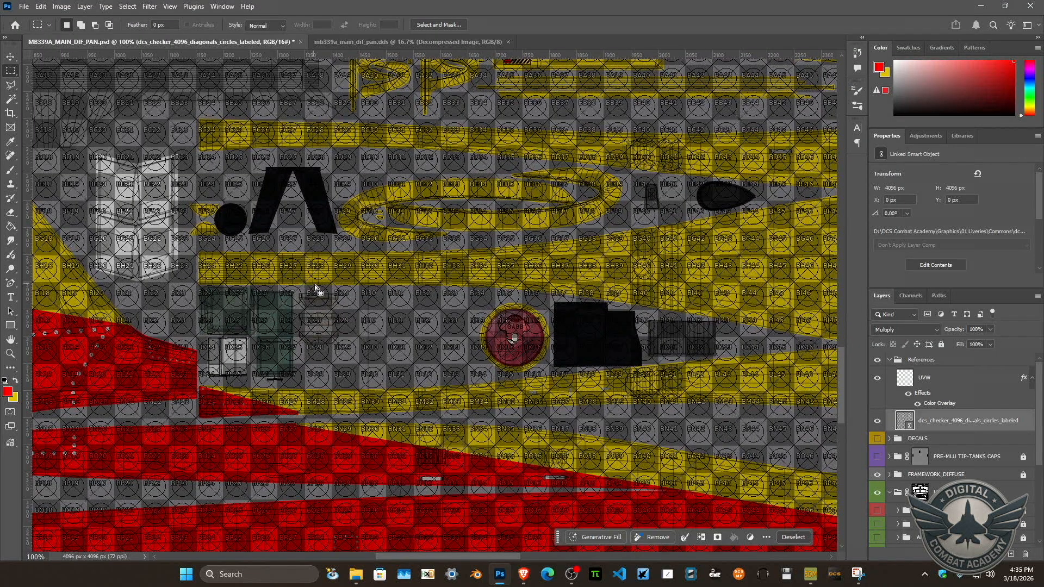
scroll(1036, 409, "down", 5)
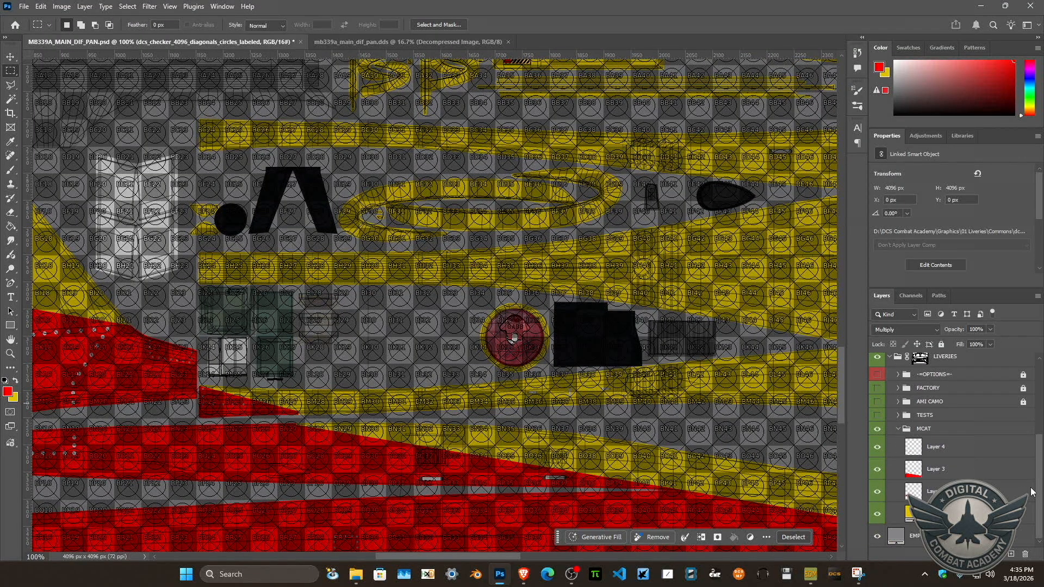
left_click(911, 452)
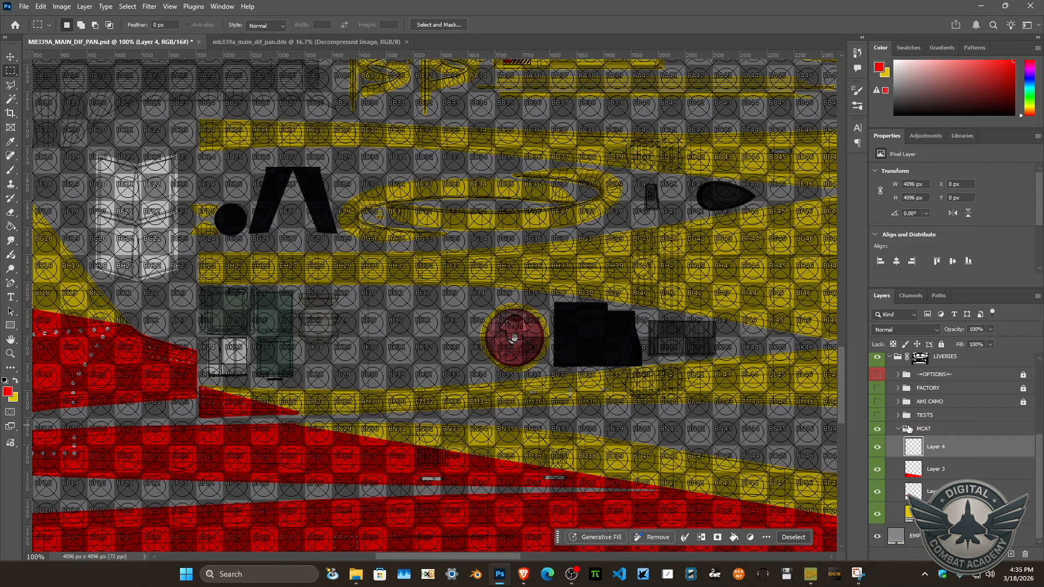
key("ctrl+j")
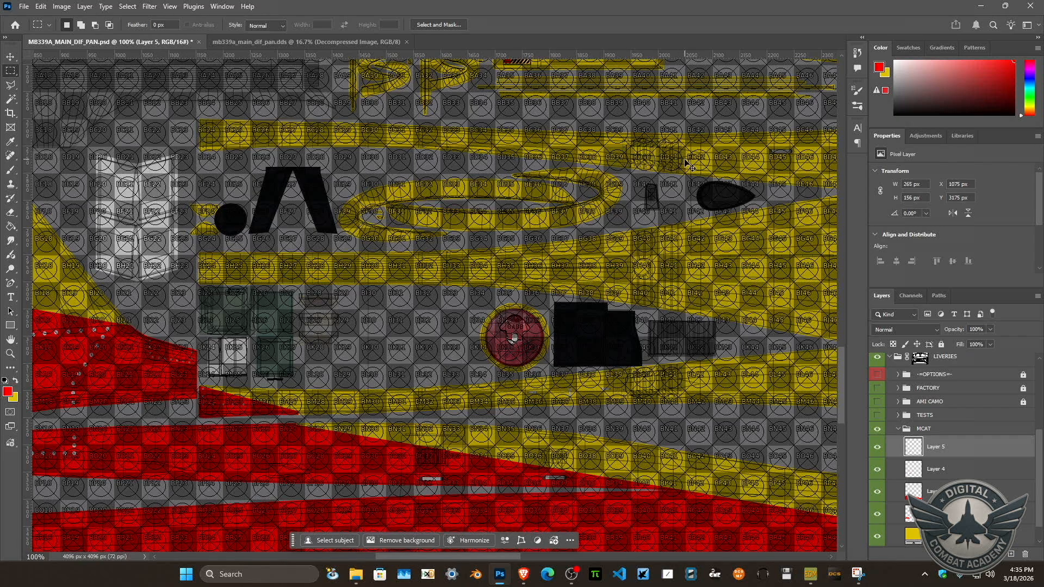
Try to flip the duplicated red wedge vertically and move it up onto the other spine strip at Y 2942 px.
key("ctrl+t")
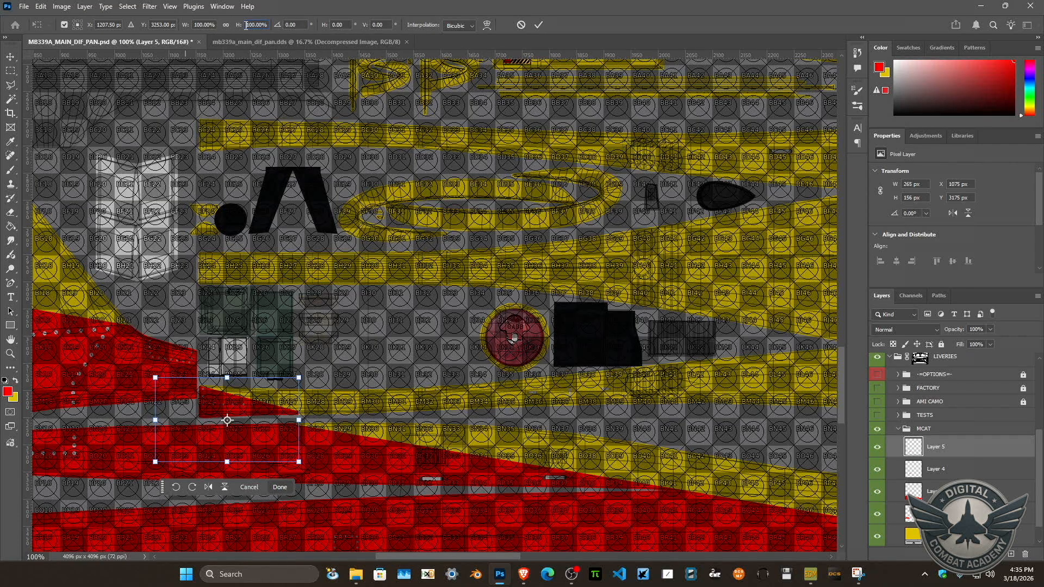
key("Return")
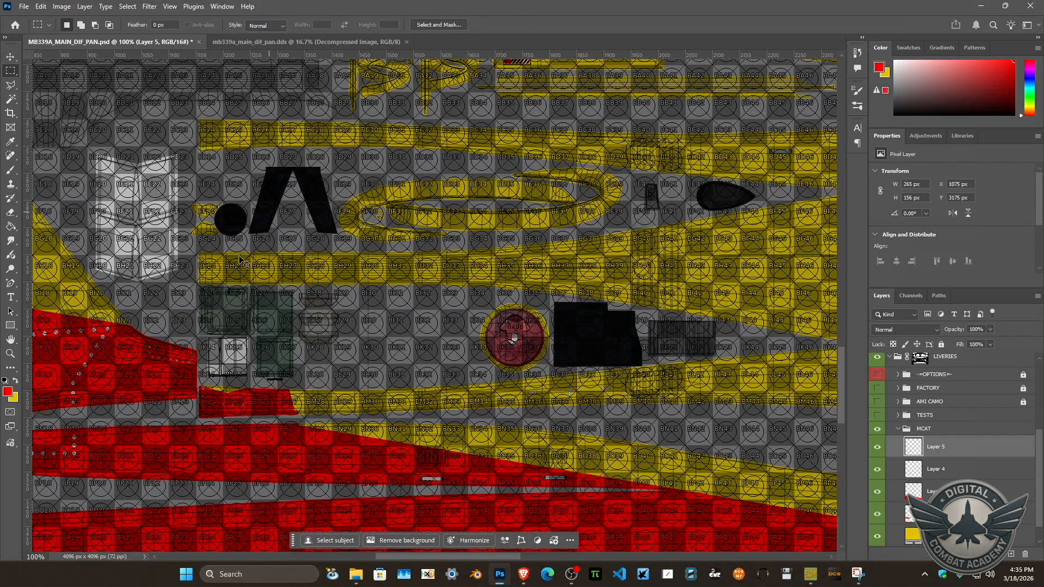
left_click_drag(265, 403, 268, 262)
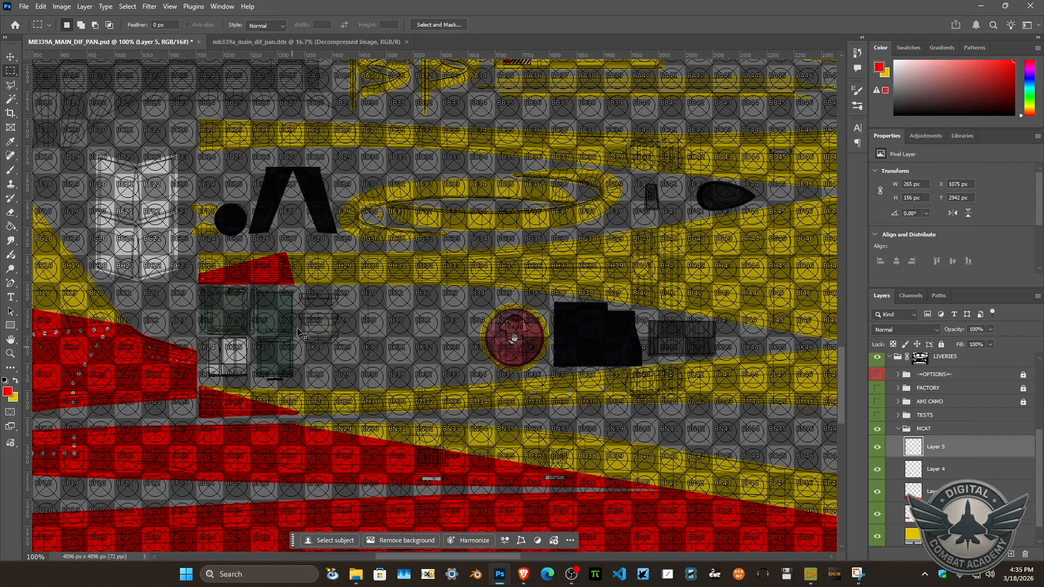
key("ctrl+z")
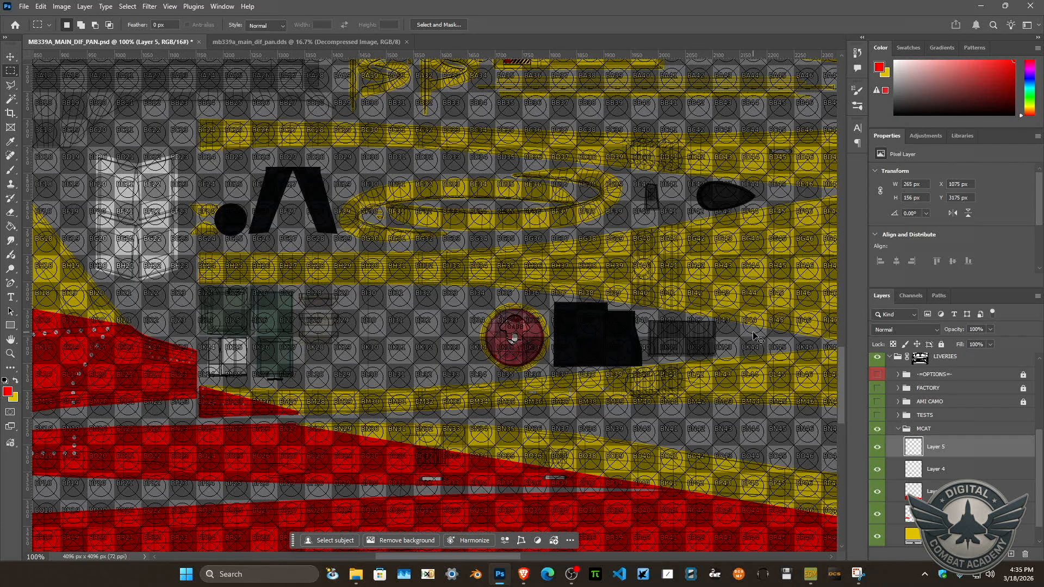
Flip the duplicated red wedge vertically by scaling its height to -100%.
key("ctrl+t")
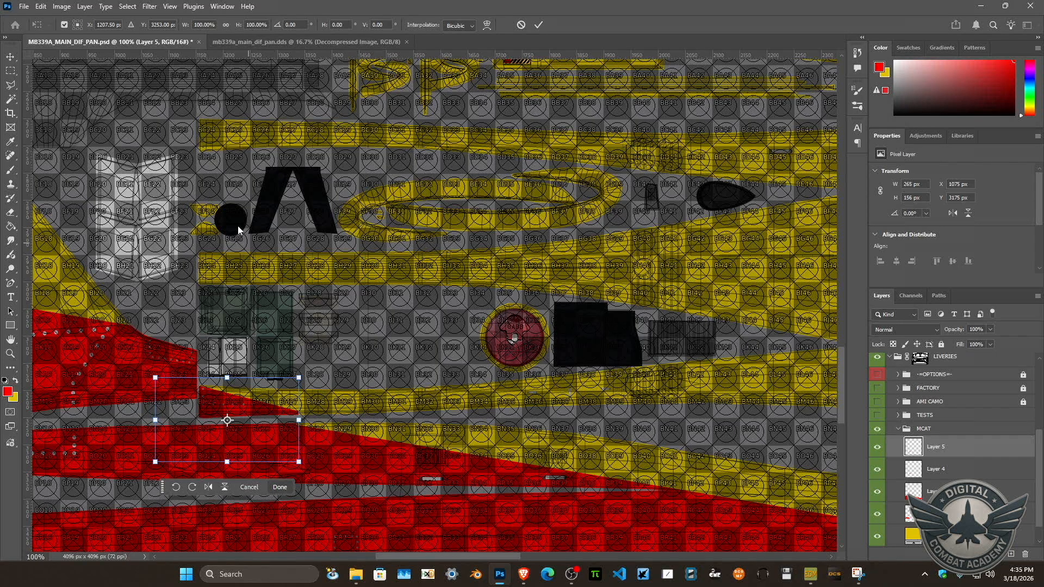
left_click(246, 25)
type("-")
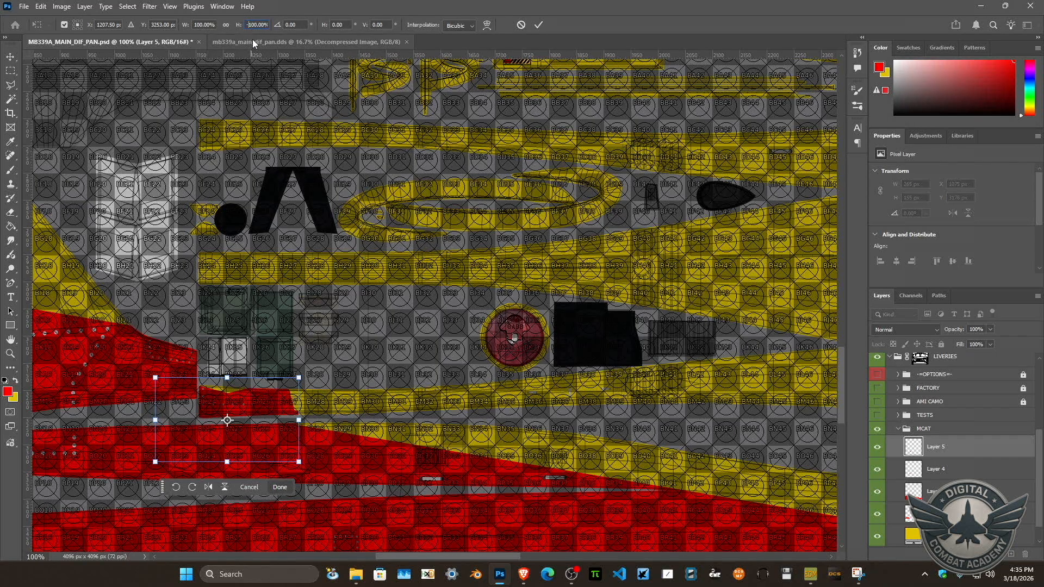
key("Return")
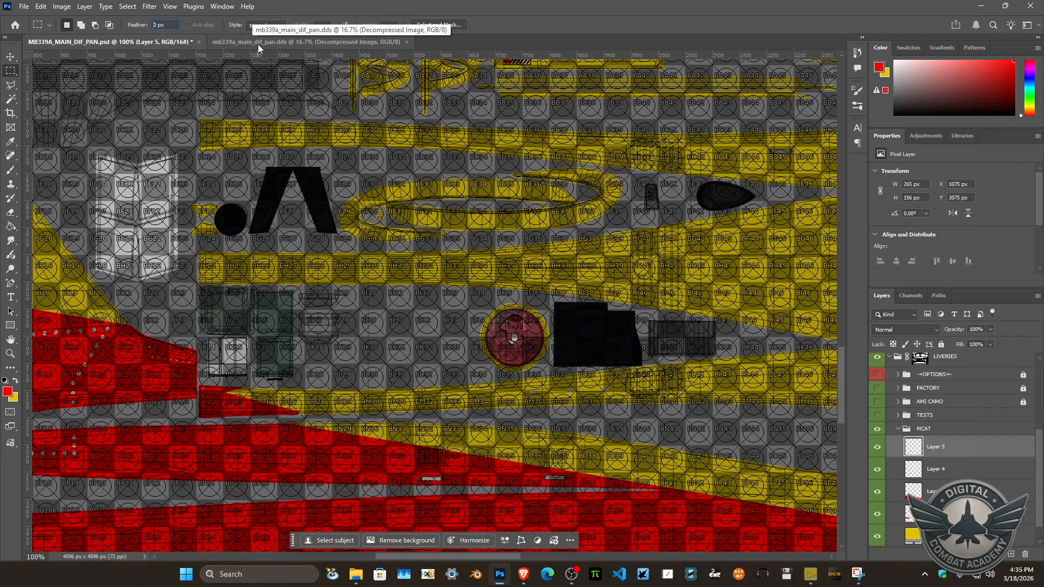
Move the flipped red wedge straight up onto the other spine strip, to Y 2867 px.
key("ctrl+shift+Up")
key("ctrl+shift+Up")
key("ctrl+shift+Up")
key("ctrl+shift+Up")
key("ctrl+shift+Up")
key("ctrl+shift+Up")
key("ctrl+shift+Up")
key("ctrl+shift+Up")
key("ctrl+shift+Up")
key("ctrl+shift+Up")
key("ctrl+shift+Up")
key("ctrl+shift+Up")
key("ctrl+shift+Up")
key("ctrl+shift+Up")
key("ctrl+shift+Up")
key("ctrl+shift+Up")
key("ctrl+shift+Up")
key("ctrl+shift+Up")
key("ctrl+shift+Up")
key("ctrl+shift+Up")
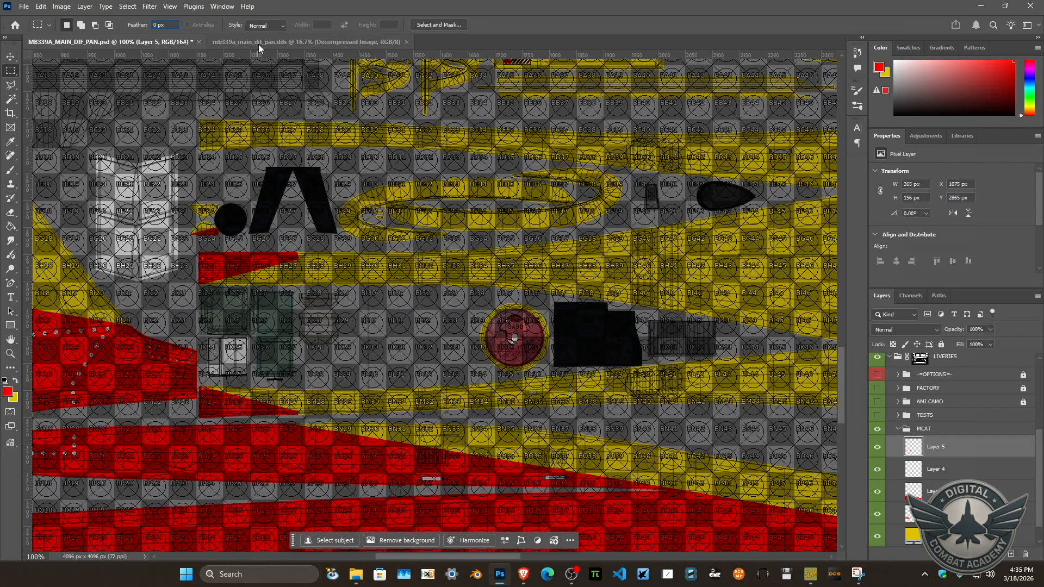
key("ctrl+Up")
key("ctrl+Up")
key("ctrl+Down")
key("ctrl+Down")
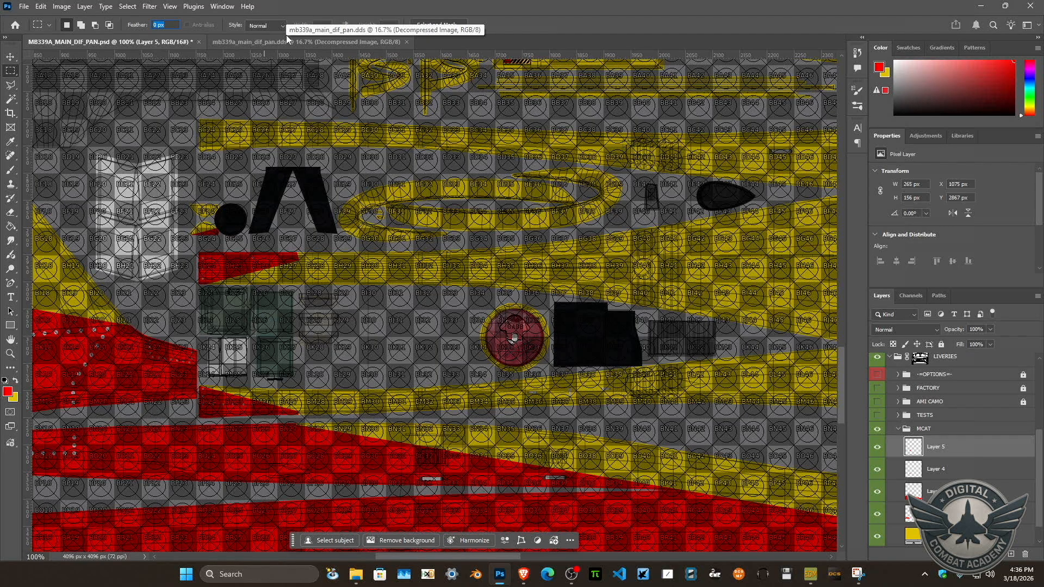
Paste the merged texture into mb339a_main_dif_pan.dds, merge it down, save it as BC7, and check the spine in ModelViewer.
left_click(337, 42)
key("ctrl+v")
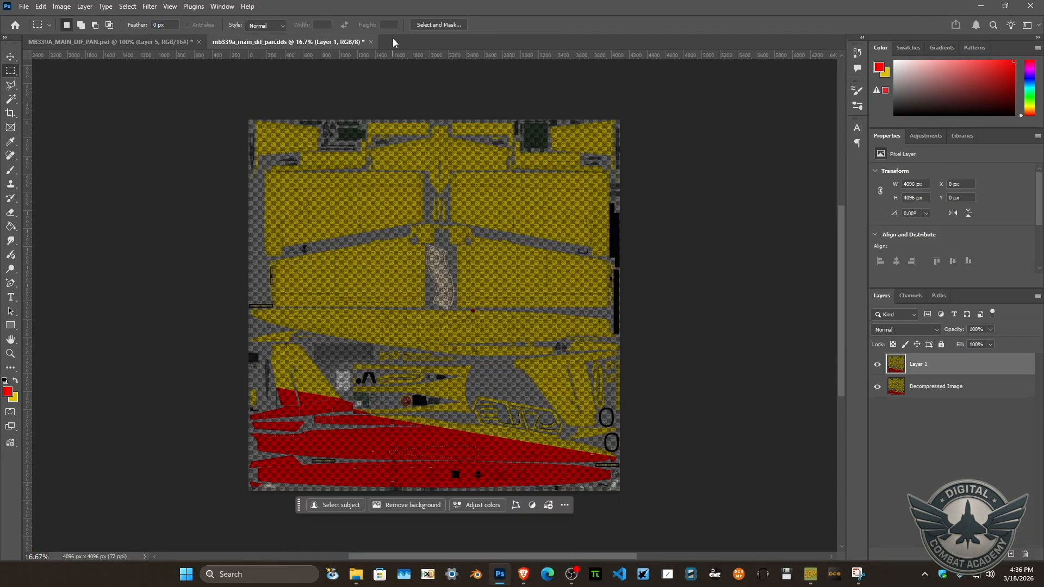
key("ctrl+e")
key("ctrl+s")
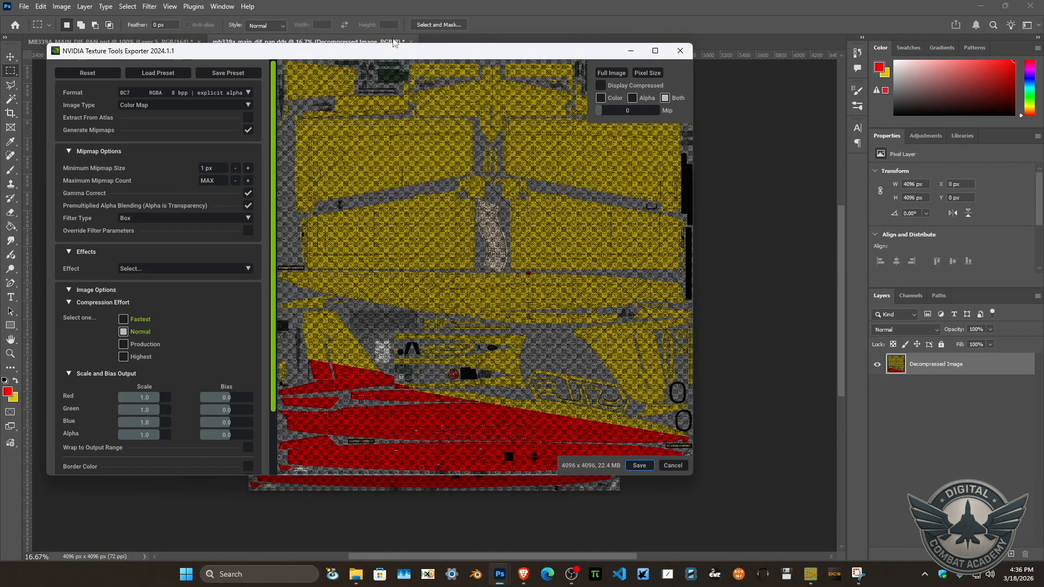
left_click(638, 466)
key("alt+Tab")
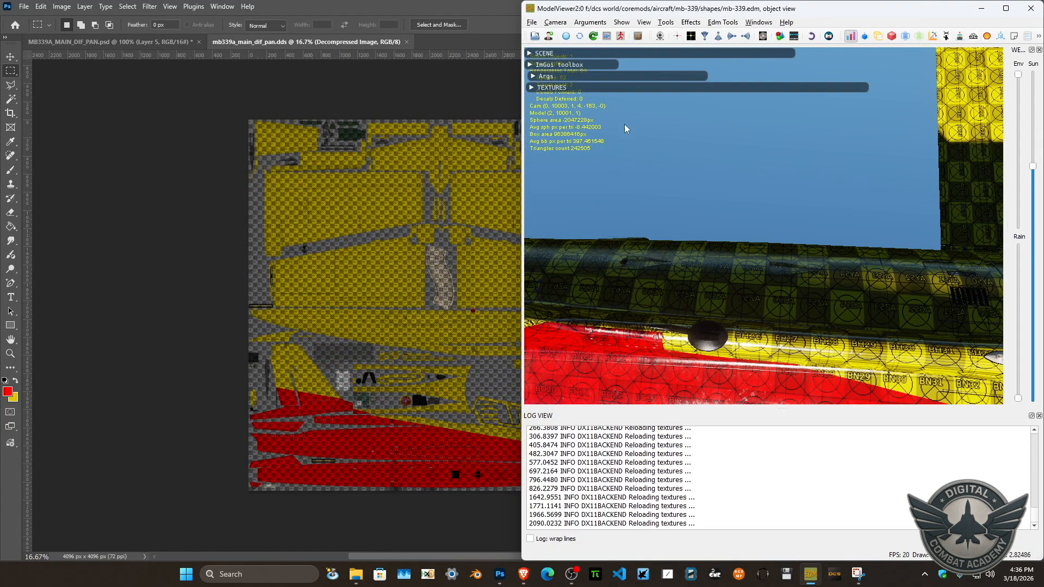
left_click_drag(591, 83, 704, 168)
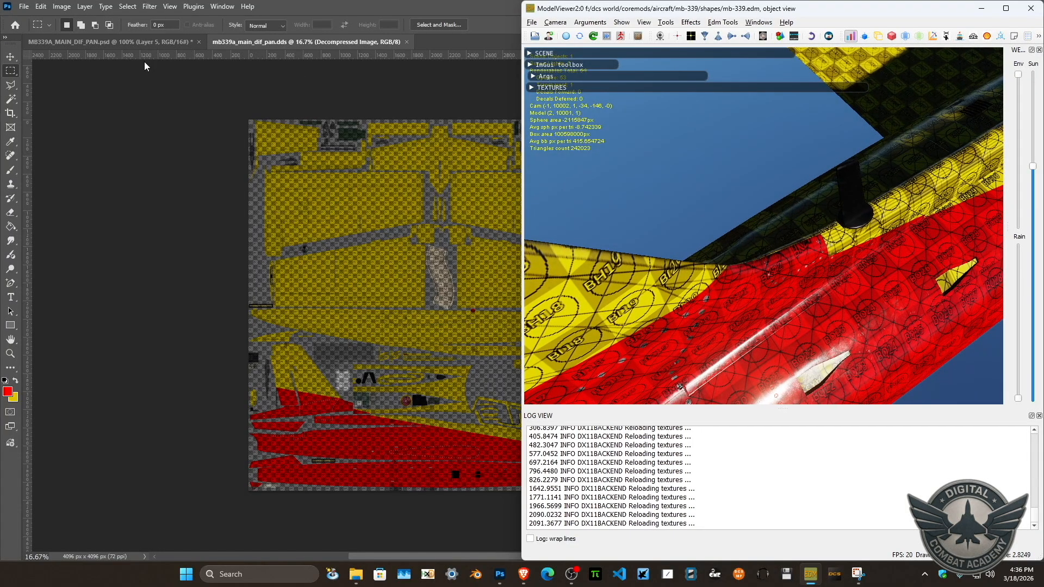
Delete the flipped duplicate wedge layer from the MCAT group in MB339A_MAIN_DIF_PAN.psd.
left_click(161, 42)
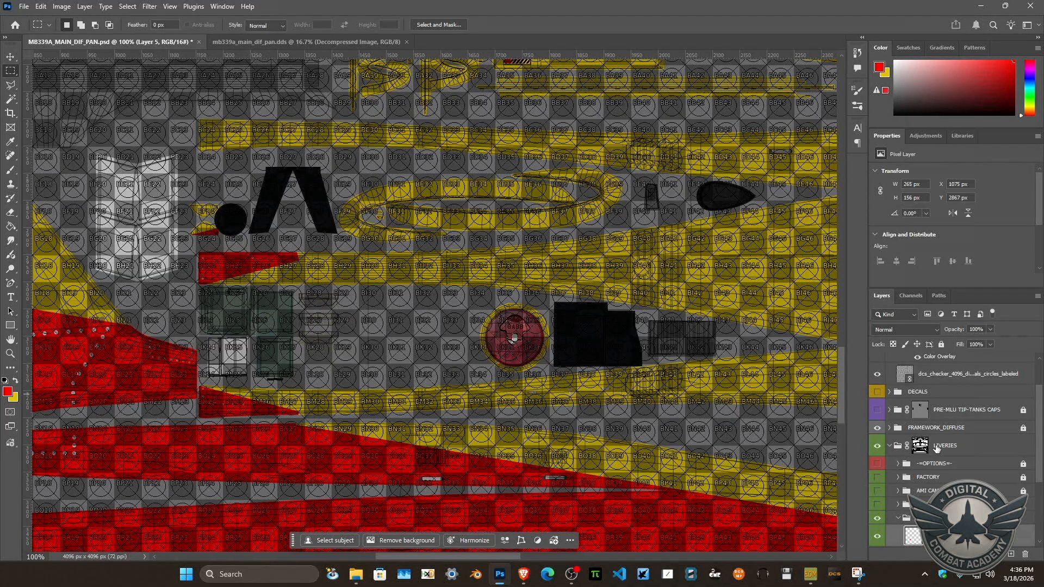
left_click_drag(1038, 422, 1038, 431)
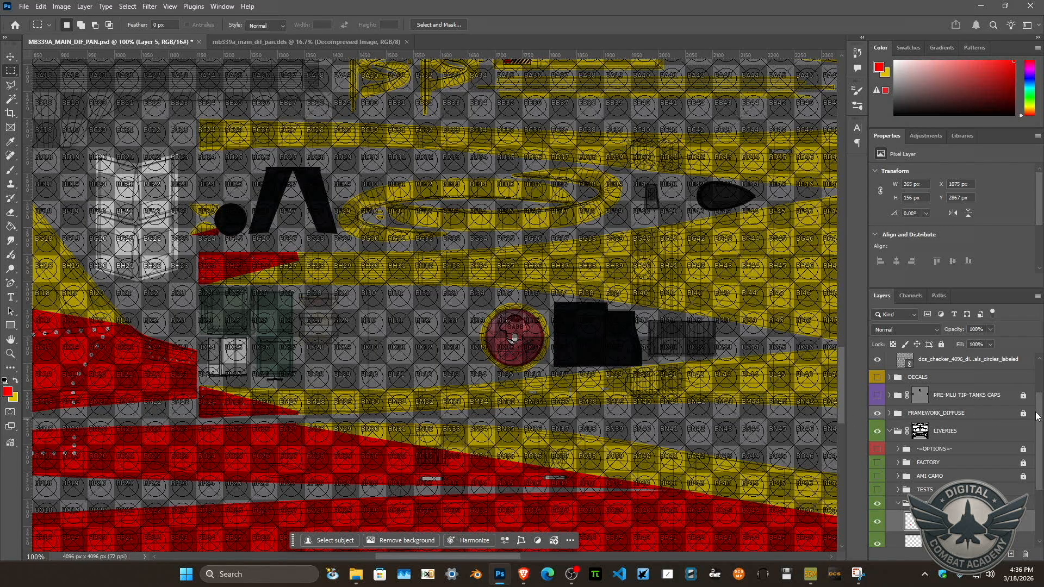
left_click_drag(1037, 418, 1038, 454)
left_click_drag(914, 451, 1024, 553)
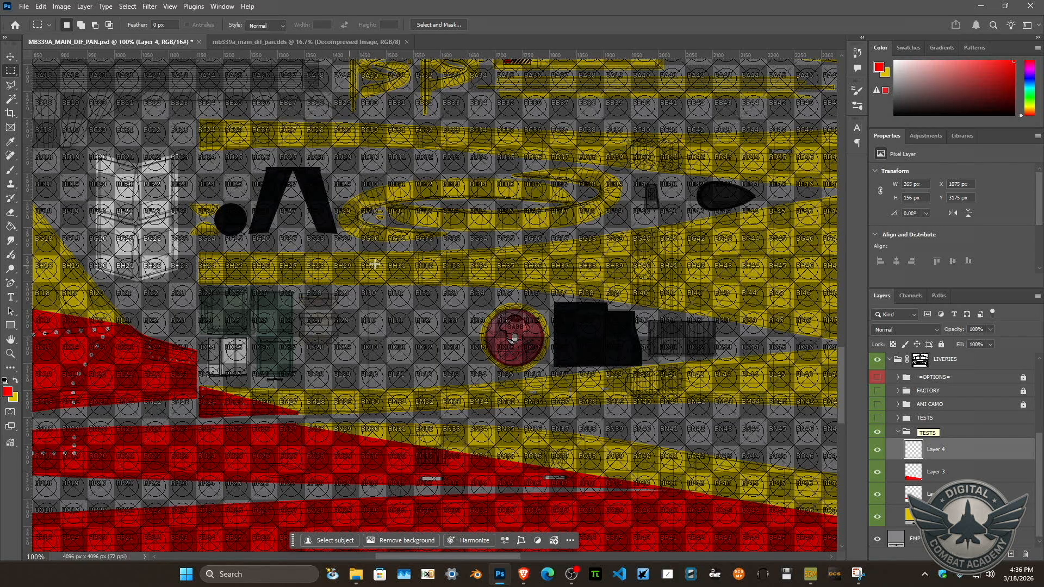
Examine the spine strip around the blade antenna in ModelViewer, comparing its checker labels and red edge with the flat texture.
left_click(797, 554)
left_click_drag(772, 239, 836, 211)
left_click_drag(898, 219, 660, 203)
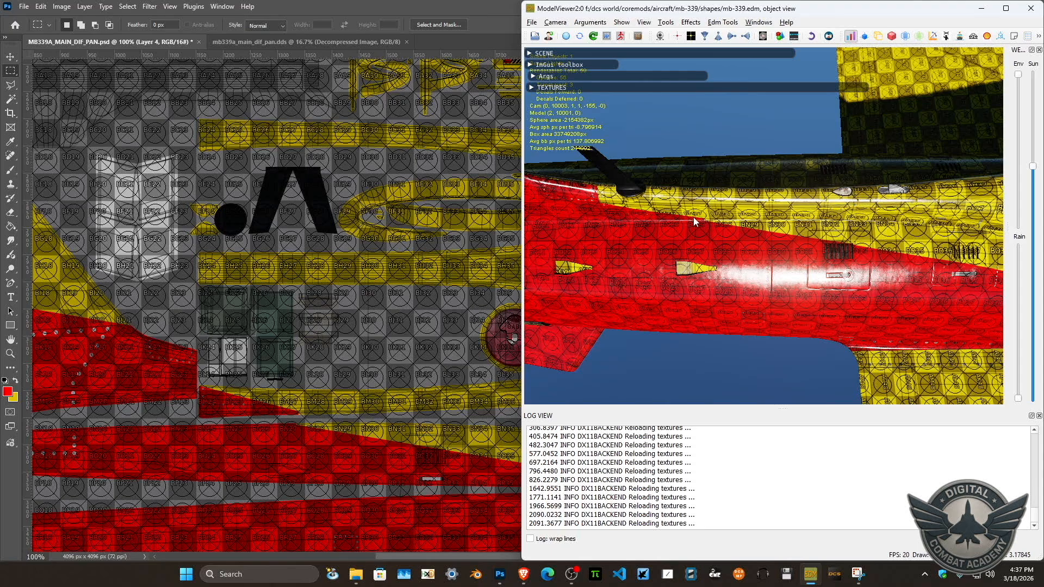
left_click_drag(695, 220, 710, 169)
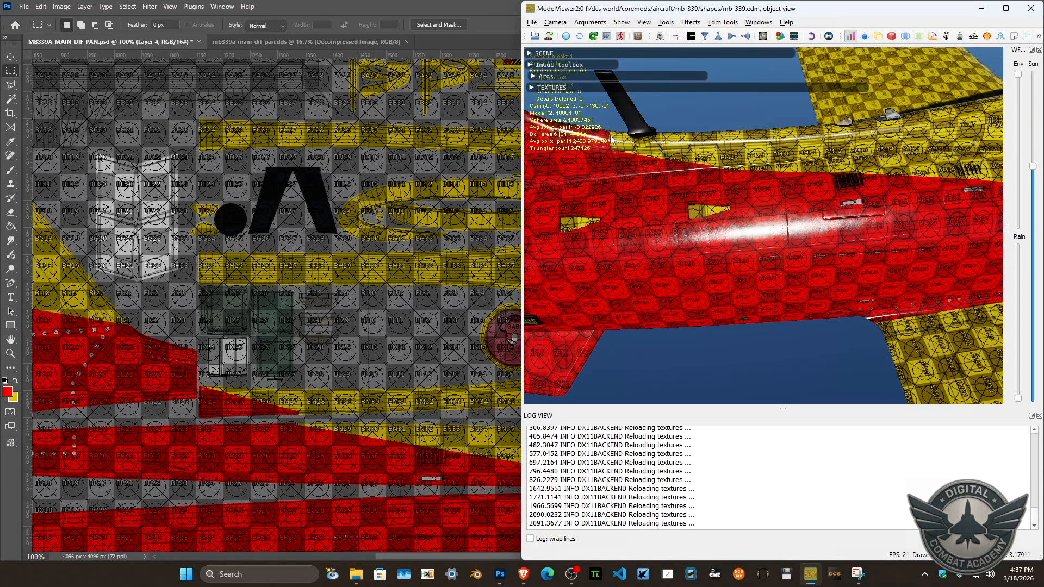
left_click_drag(614, 140, 619, 205)
mouse_move(673, 234)
left_mouse_down()
mouse_move(680, 266)
mouse_move(681, 233)
left_mouse_up()
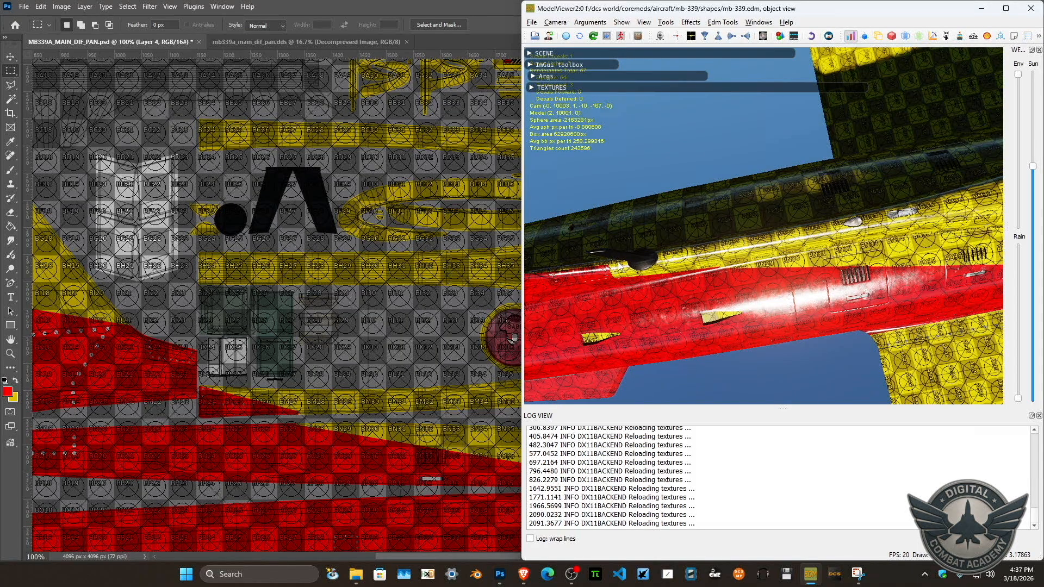
scroll(607, 239, "up", 5)
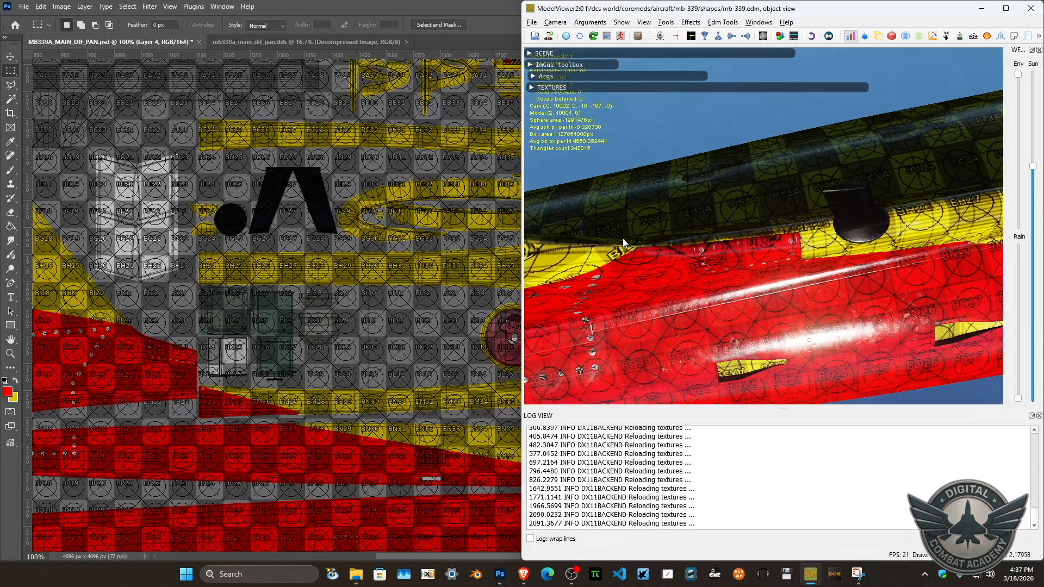
left_click_drag(654, 239, 708, 263)
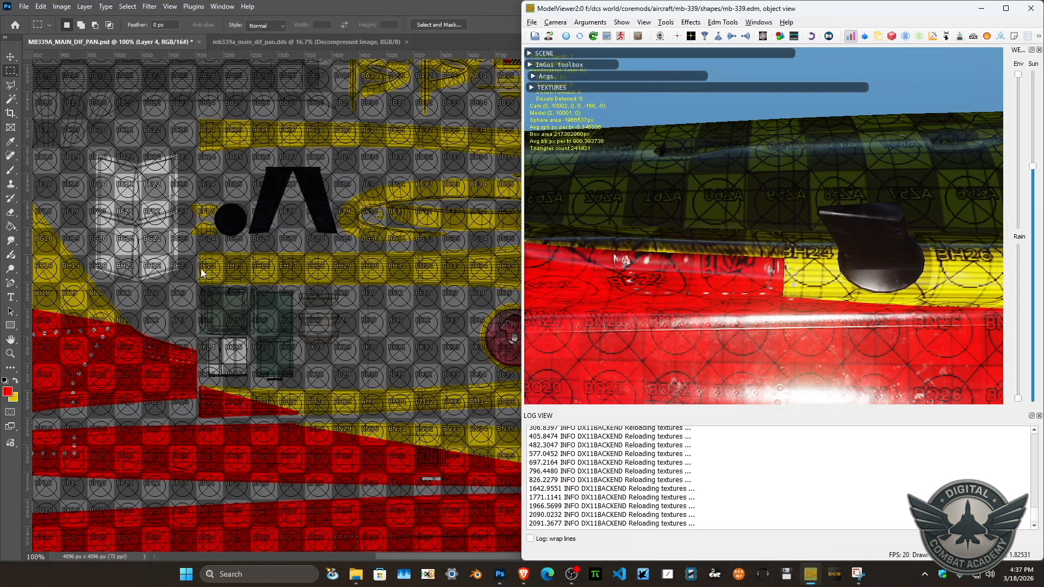
left_click_drag(661, 281, 694, 256)
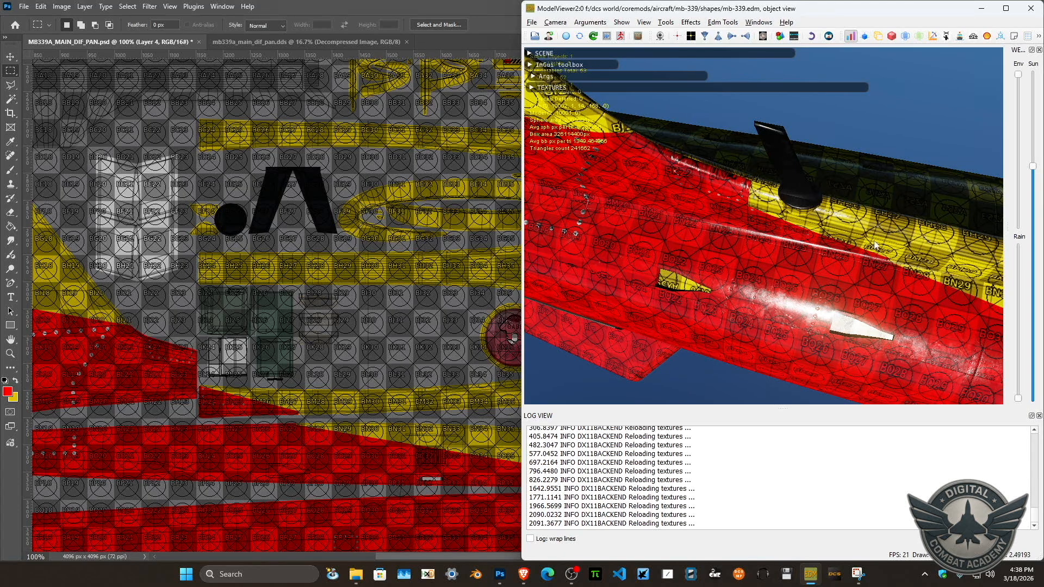
left_click_drag(873, 230, 866, 265)
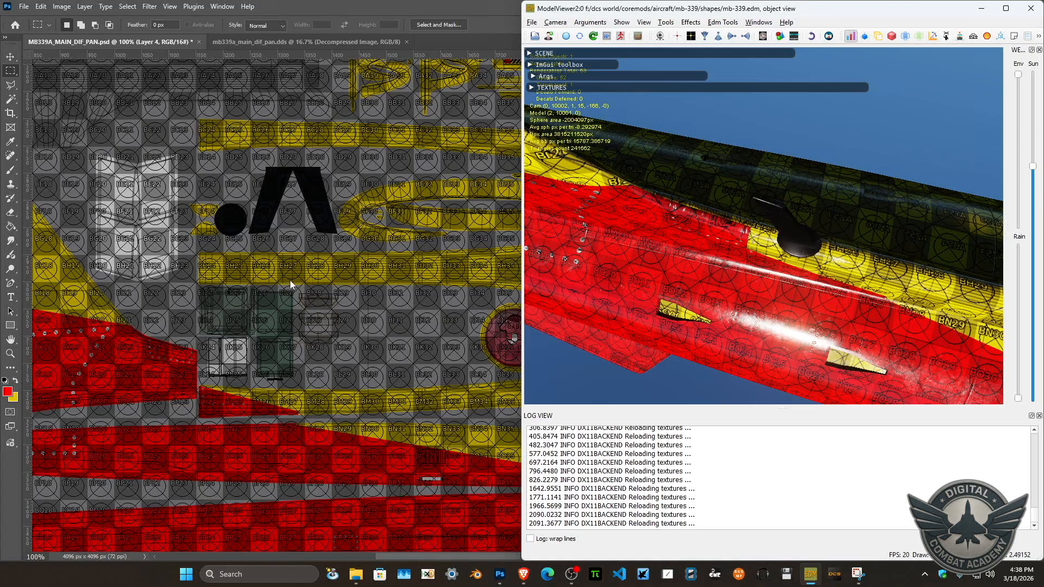
left_click_drag(563, 292, 624, 263)
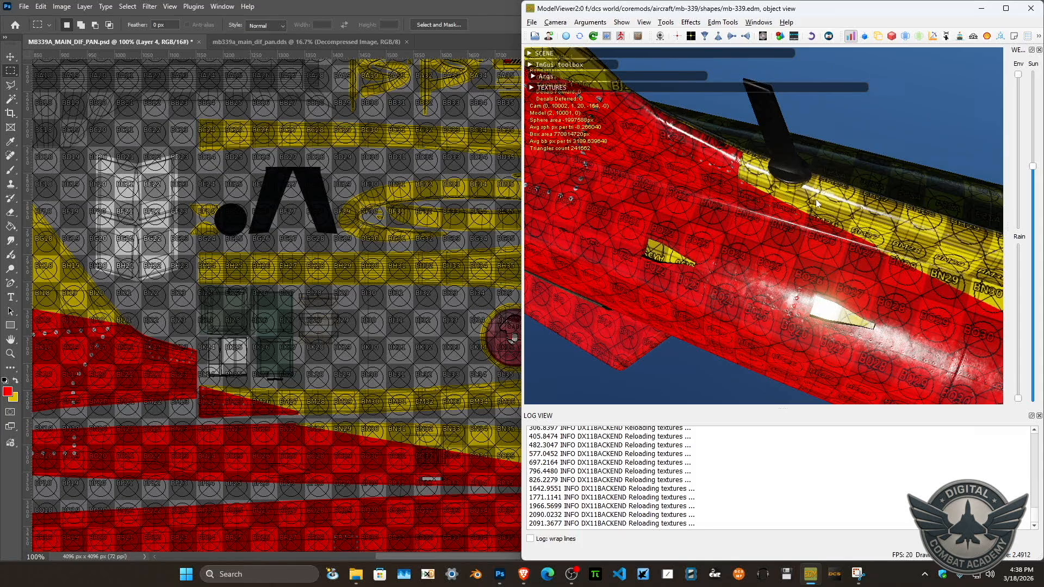
Add a new empty layer above Layer 4 in the MCAT group of MB339A_MAIN_DIF_PAN.psd.
left_click(155, 44)
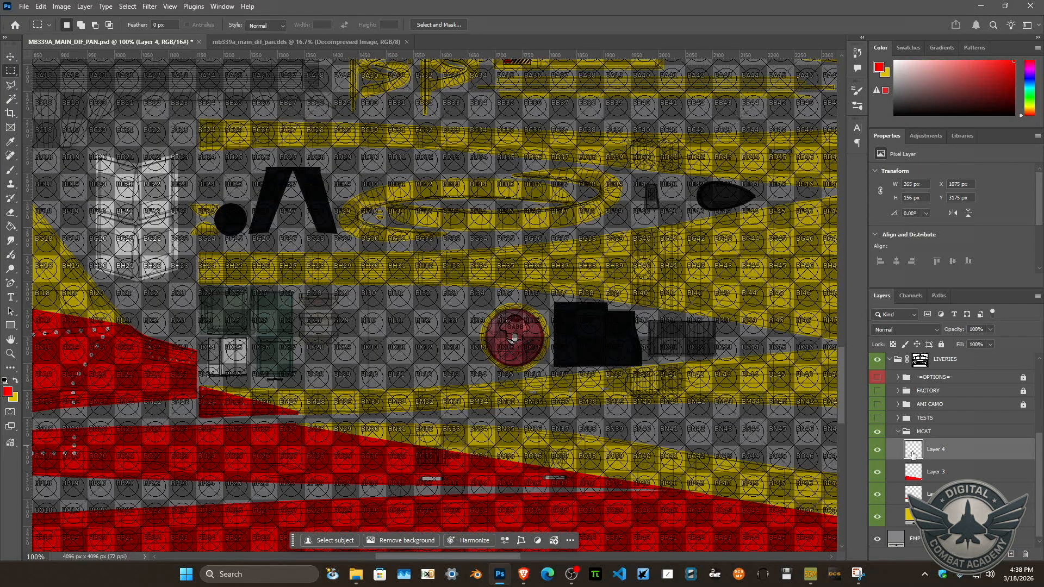
left_click(1010, 554)
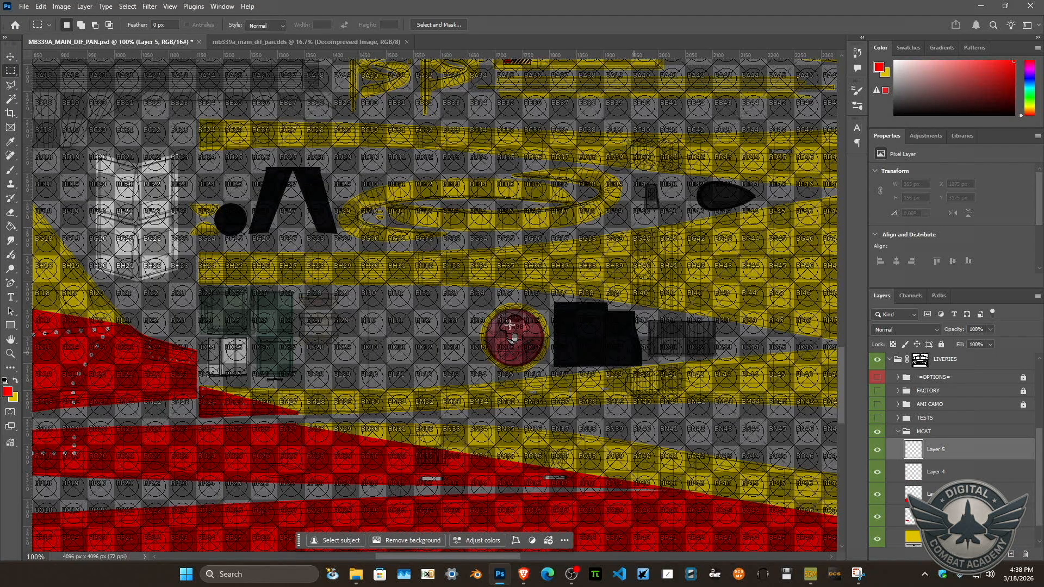
Fill a red rectangle about 205 × 60 px on Layer 5 over the lower half of the yellow strip at BH24–BH27.
left_click_drag(189, 269, 300, 301)
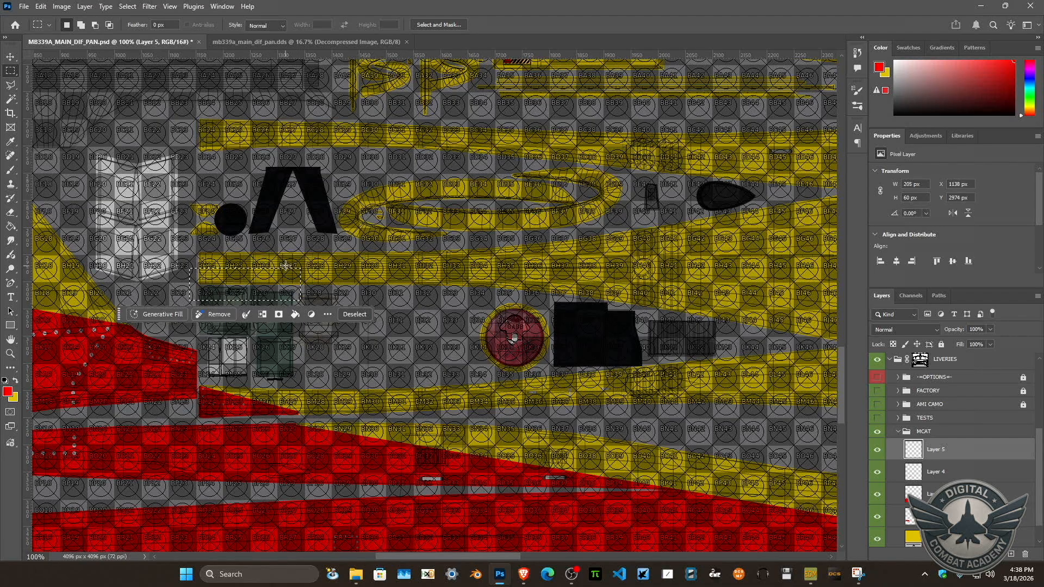
key("alt+BackSpace")
key("ctrl+d")
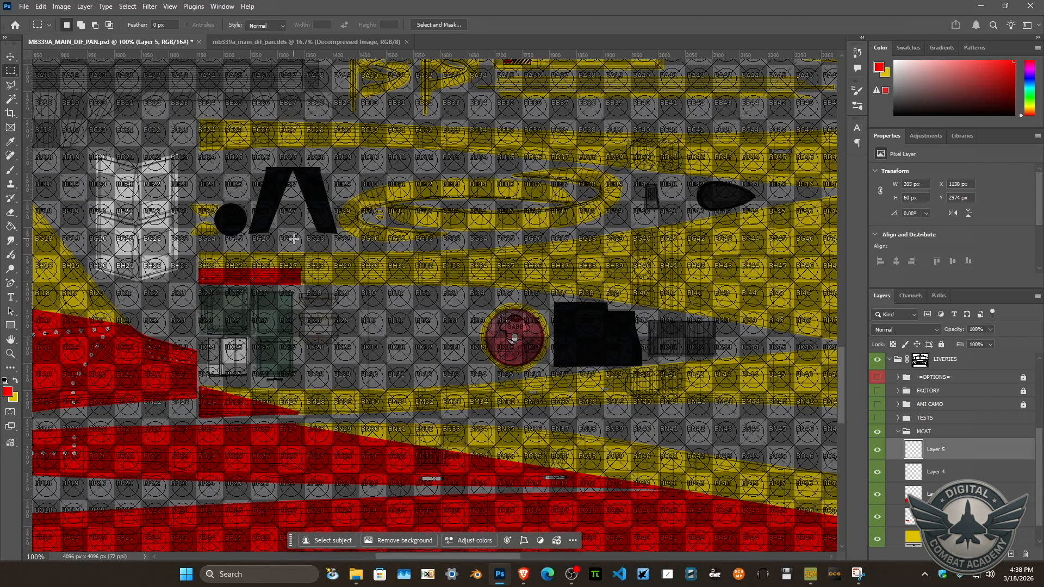
Align the red rectangle with the strip's left end at BH24 and rotate it 14.44° about its upper-left corner.
key("ctrl+t")
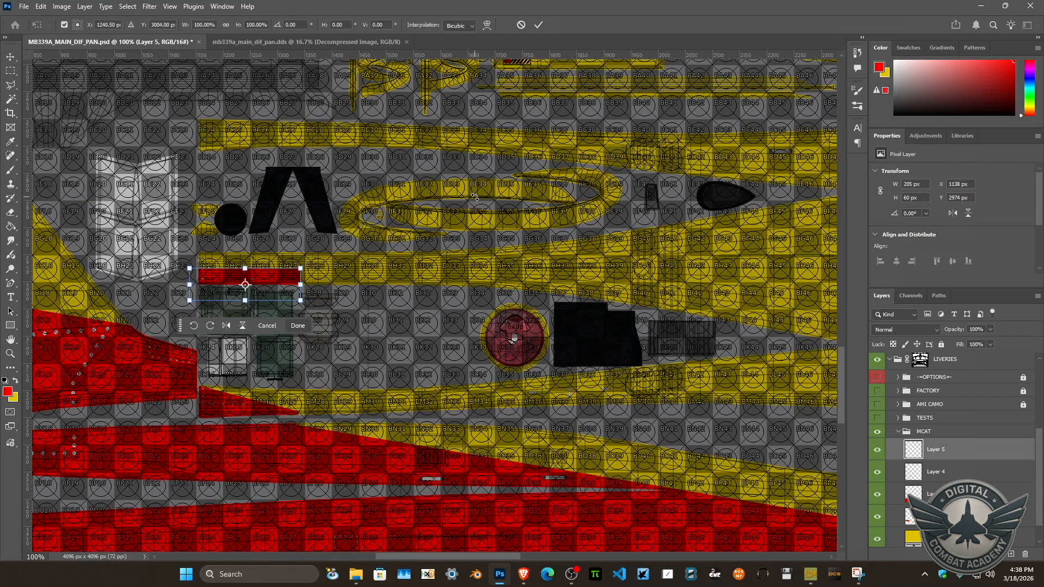
key("ctrl+plus")
key("ctrl+plus")
left_click_drag(618, 236, 840, 247)
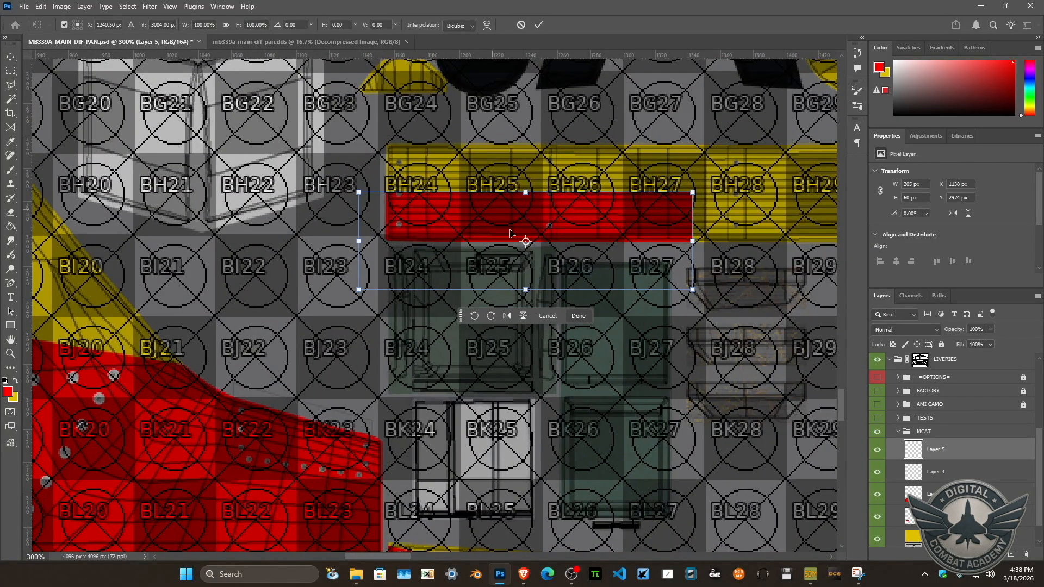
left_click_drag(525, 242, 353, 194)
left_click_drag(429, 215, 457, 217)
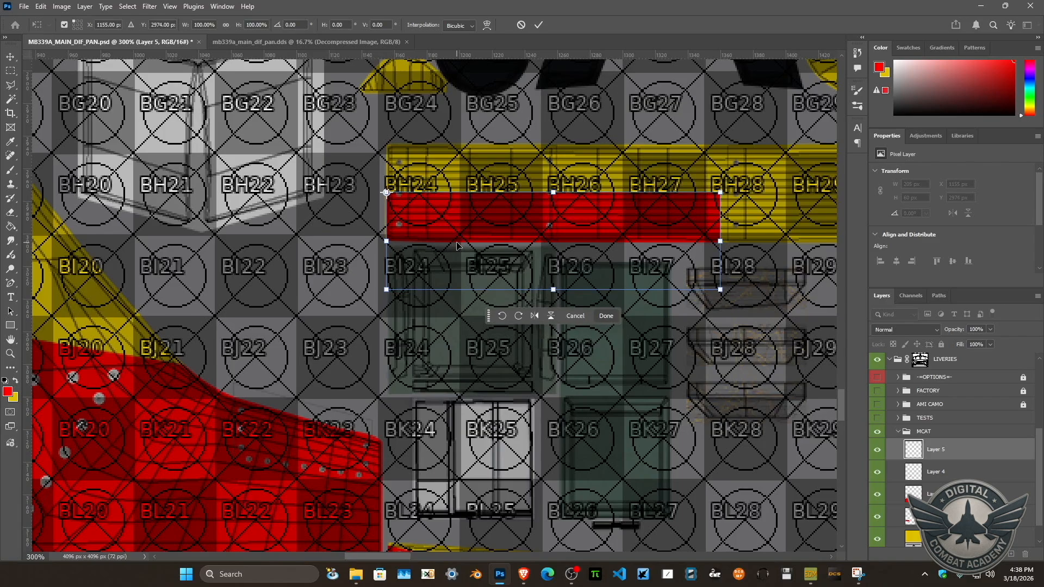
key("Up")
left_click_drag(735, 181, 749, 260)
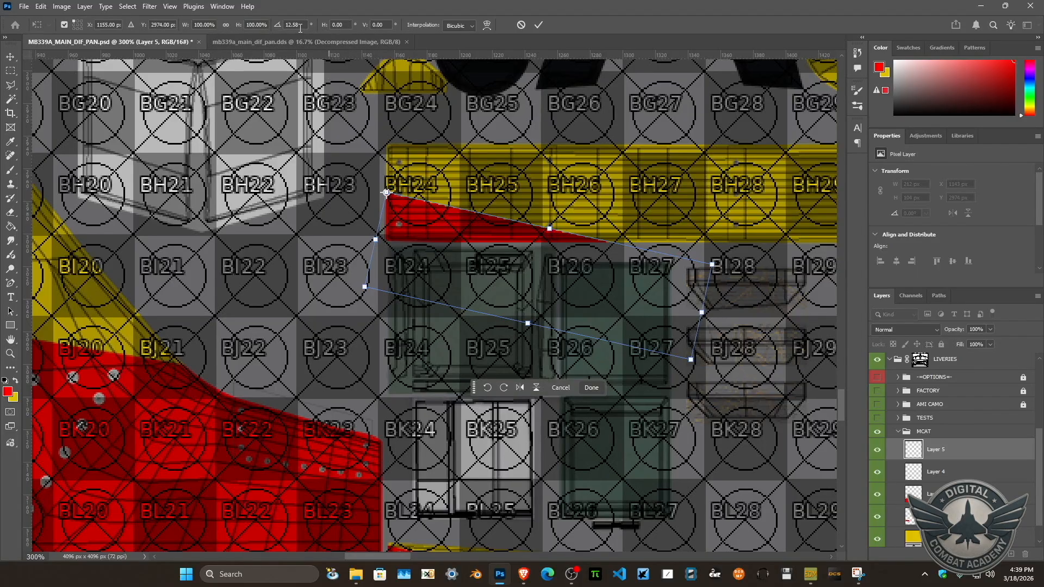
type("14.44")
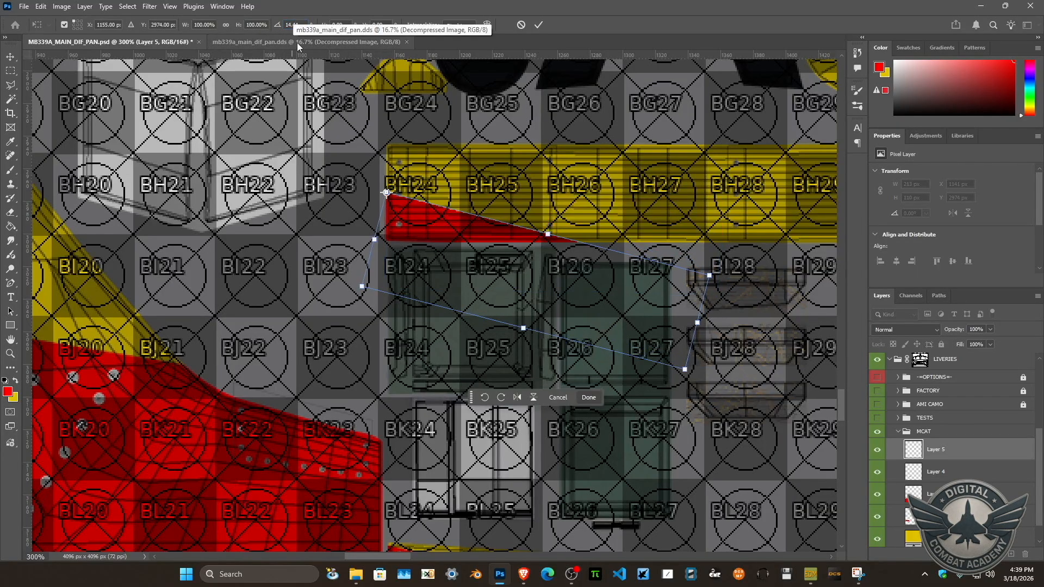
key("Return")
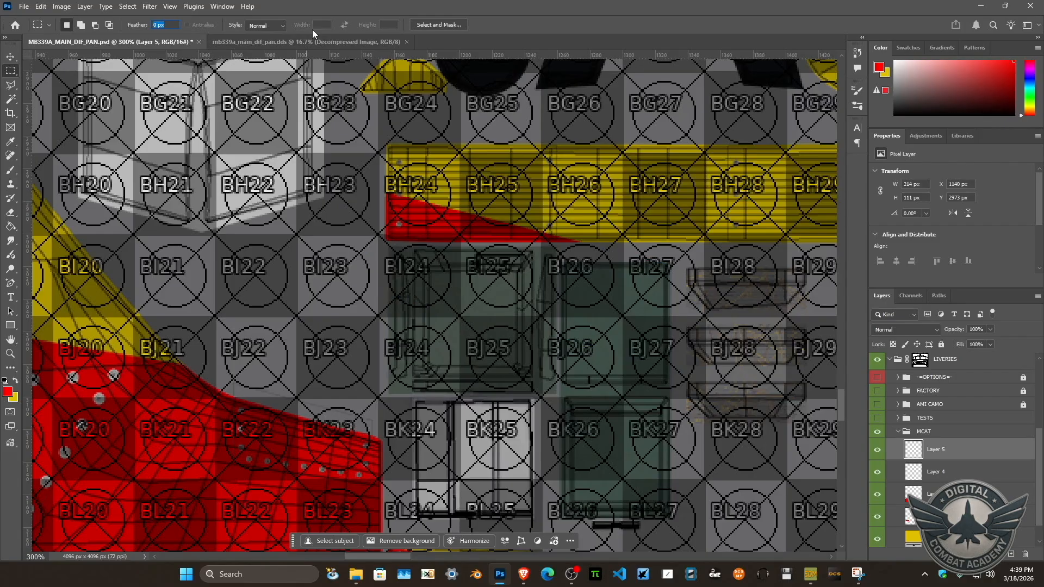
Paste the merged livery into mb339a_main_dif_pan.dds, merge it down, save it as BC7, and check the new spine wedge in ModelViewer.
left_click(341, 41)
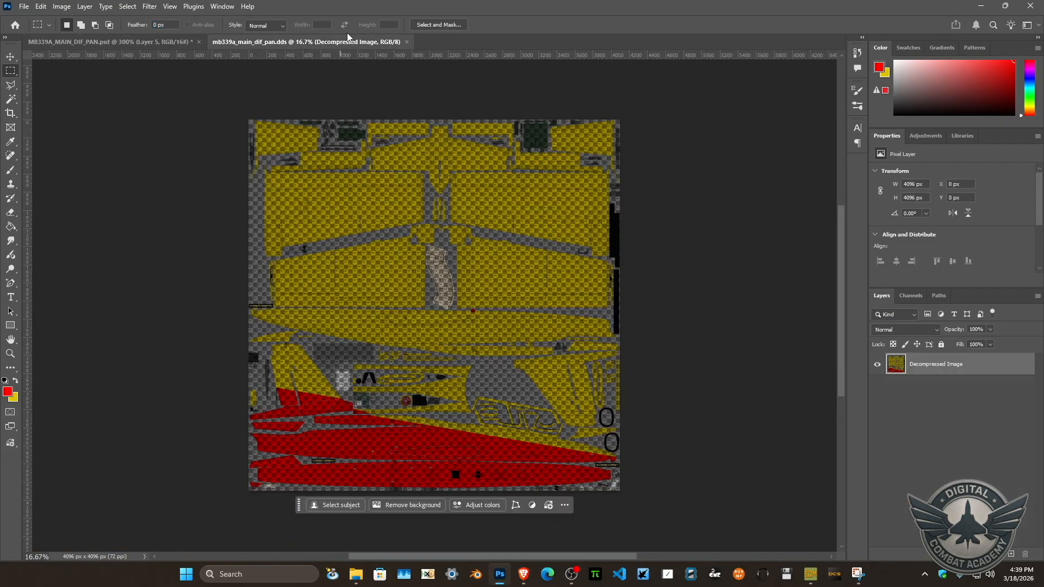
left_click(170, 40)
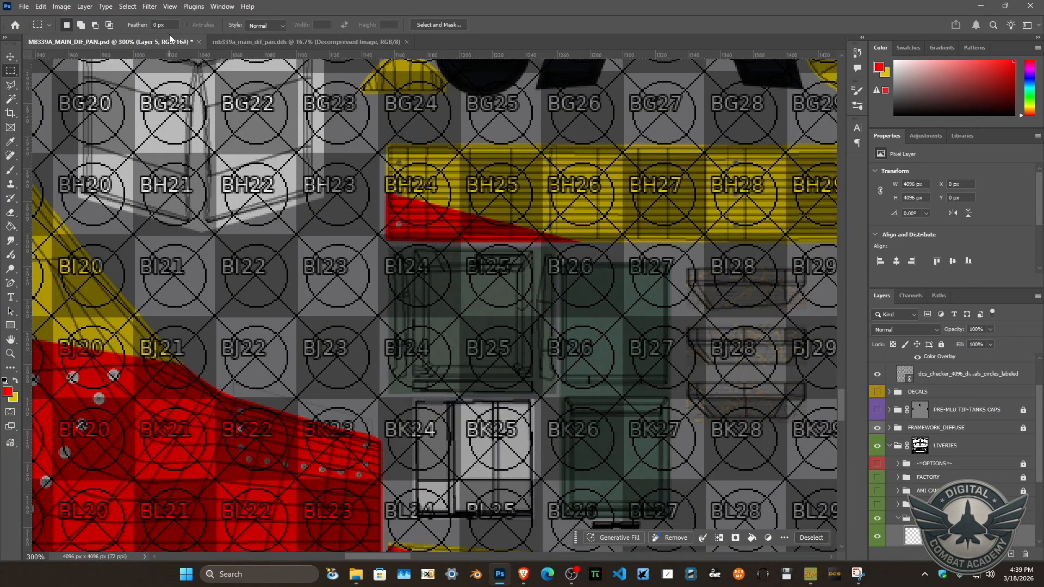
key("ctrl+d")
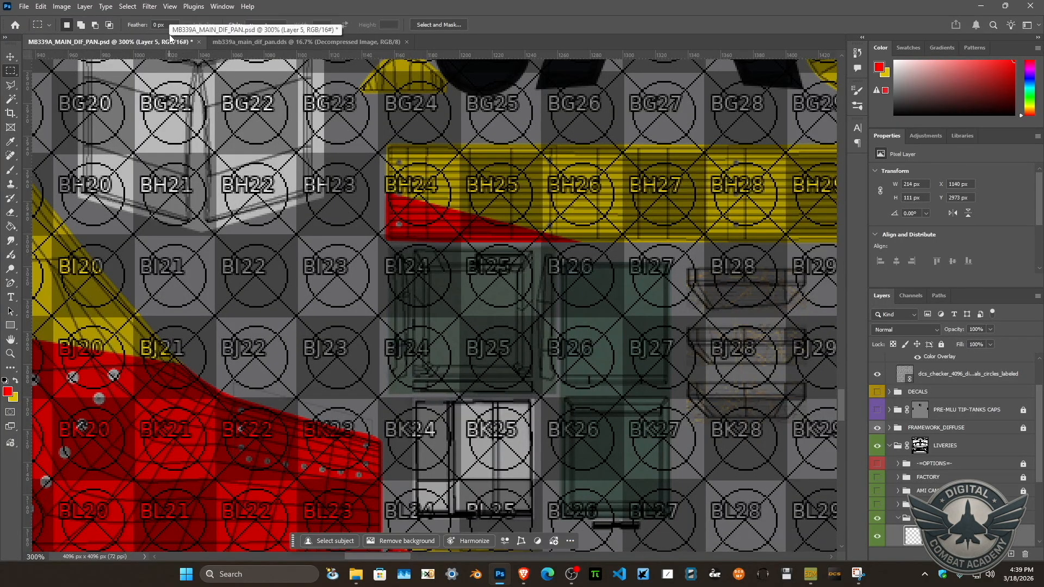
key("ctrl+a")
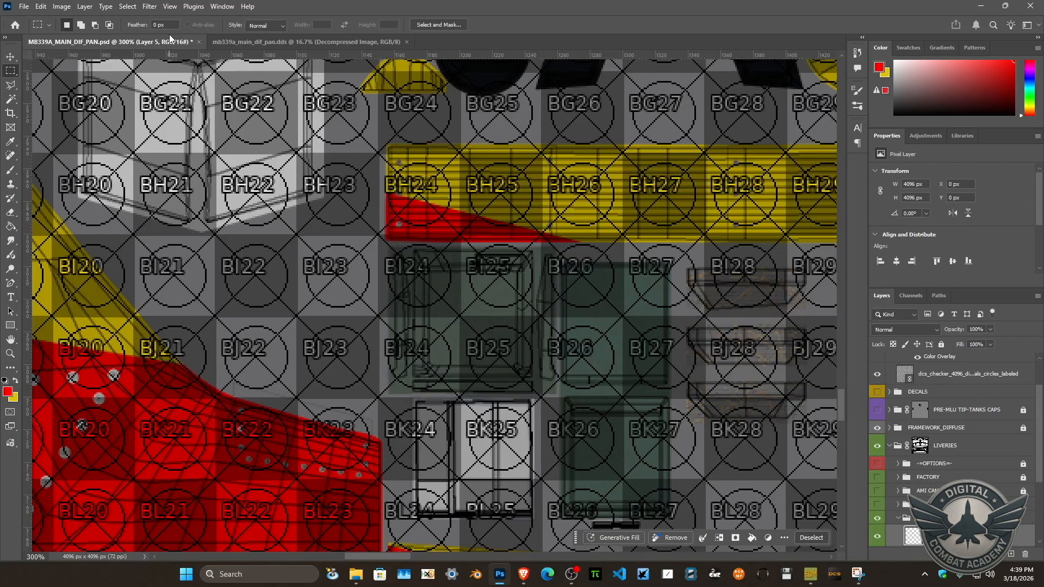
left_click(363, 38)
key("ctrl+v")
key("ctrl+e")
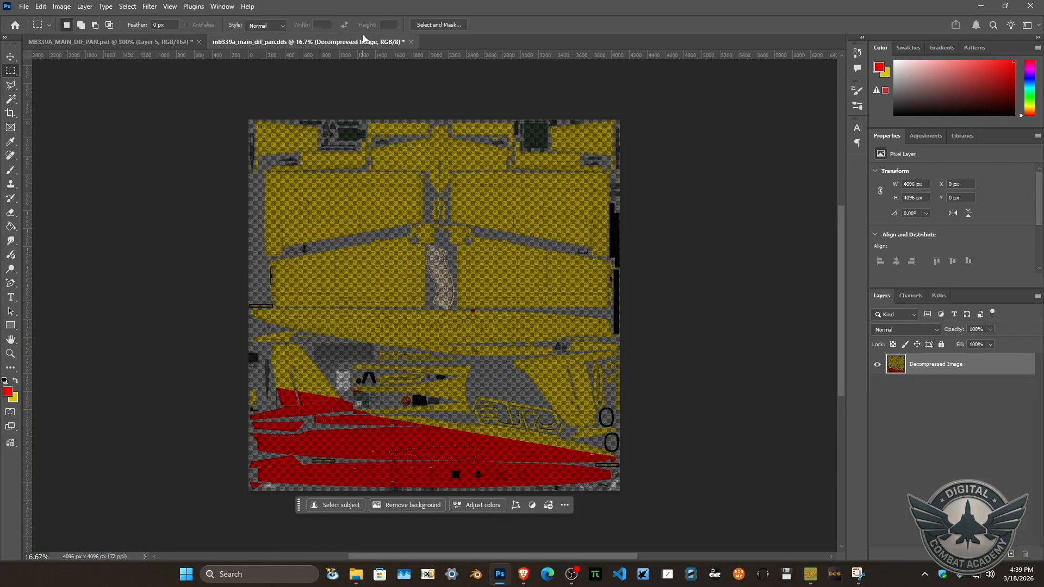
key("ctrl+s")
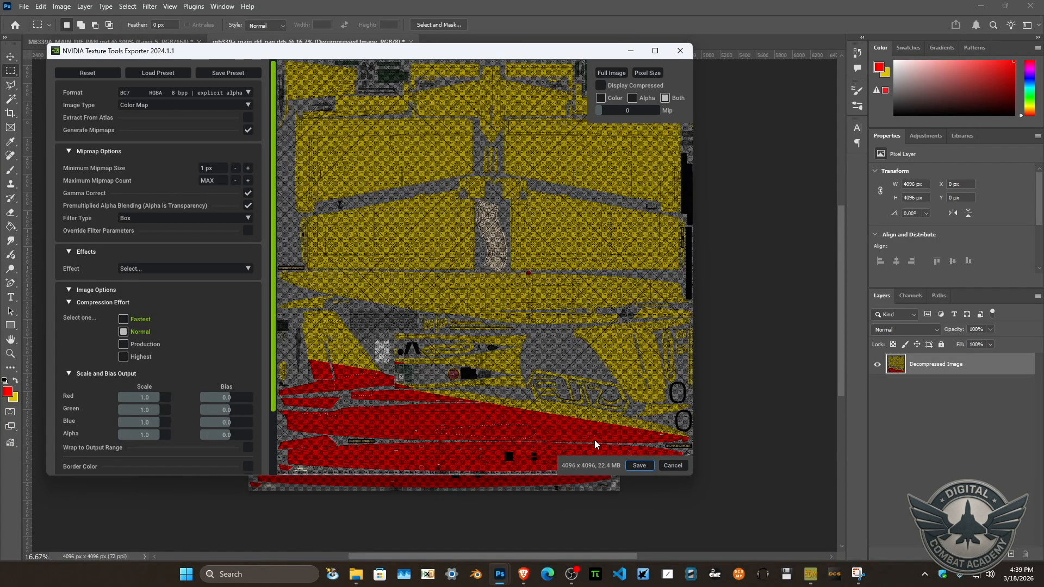
left_click(638, 466)
key("alt+Tab")
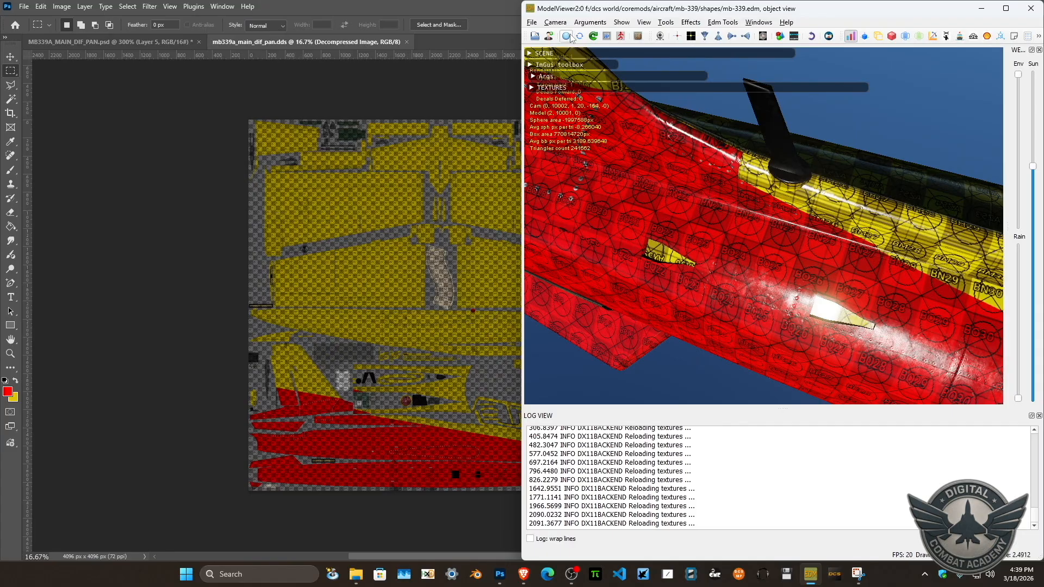
left_click_drag(741, 177, 761, 145)
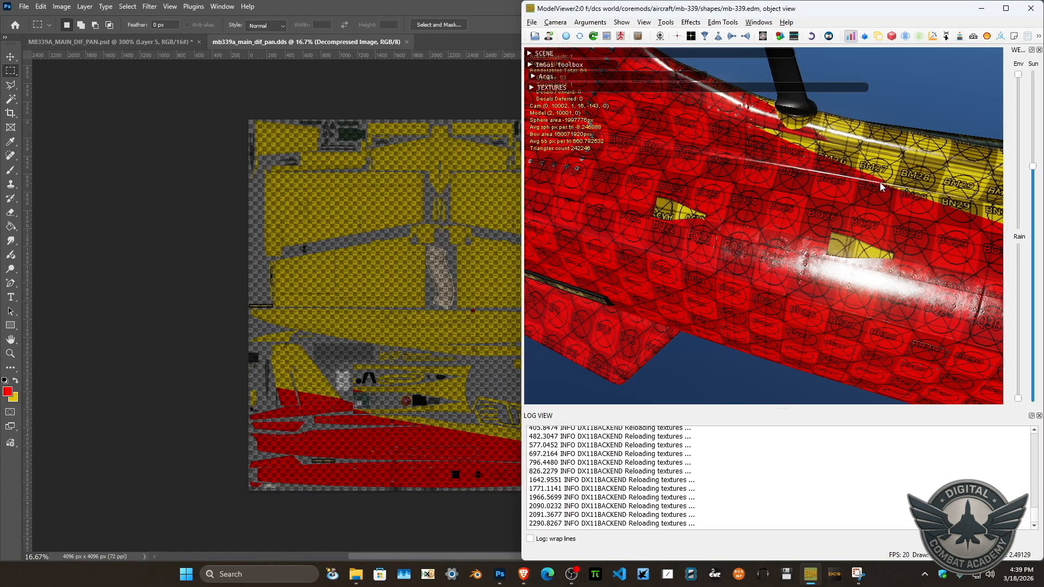
Compare the BM24–BM27 wedge with the model and rotate Layer 4 by 3.27° around the wedge's right tip.
left_click(146, 46)
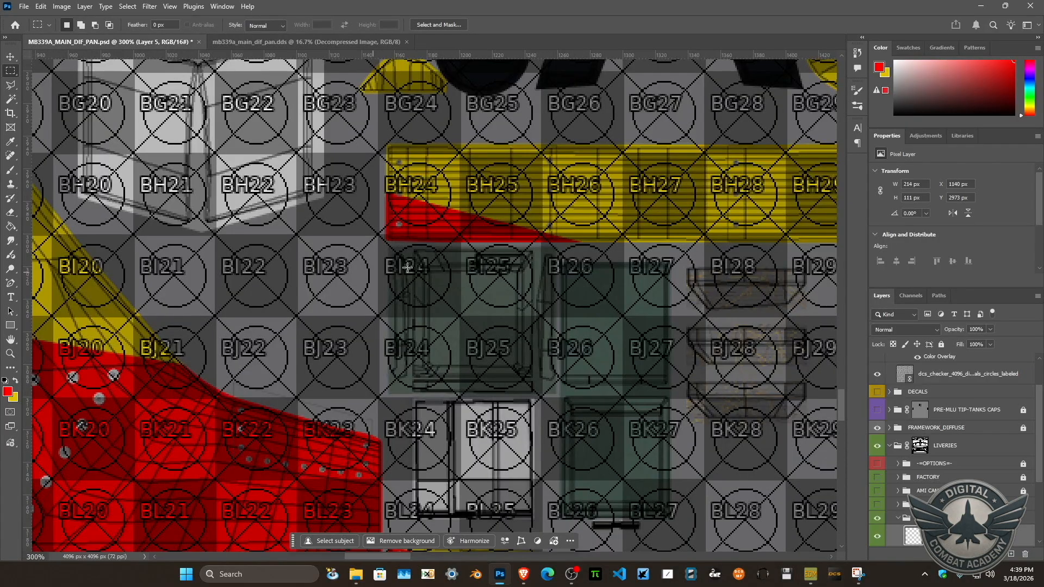
left_click_drag(575, 348, 556, 266)
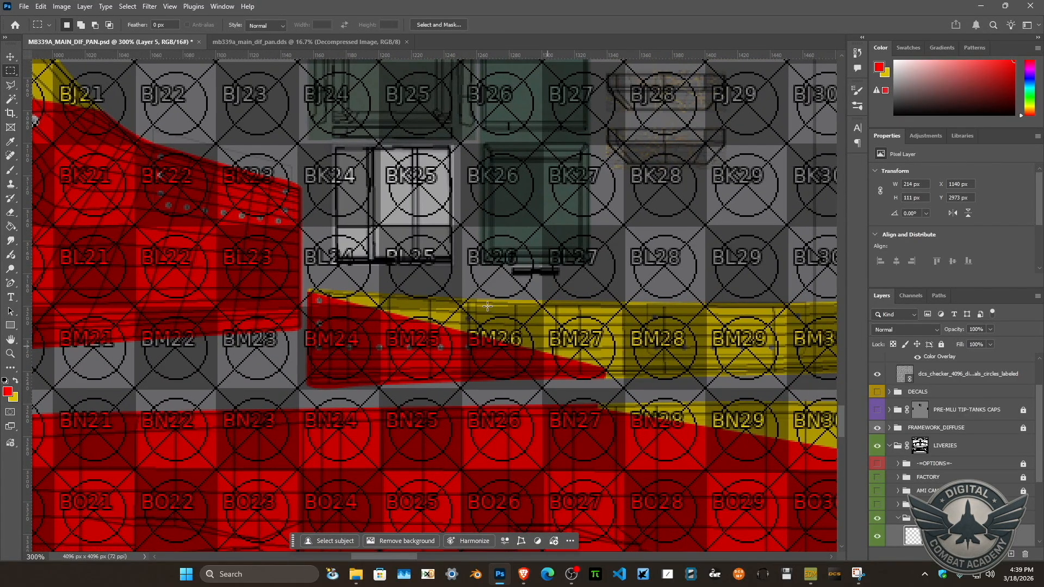
left_click(810, 574)
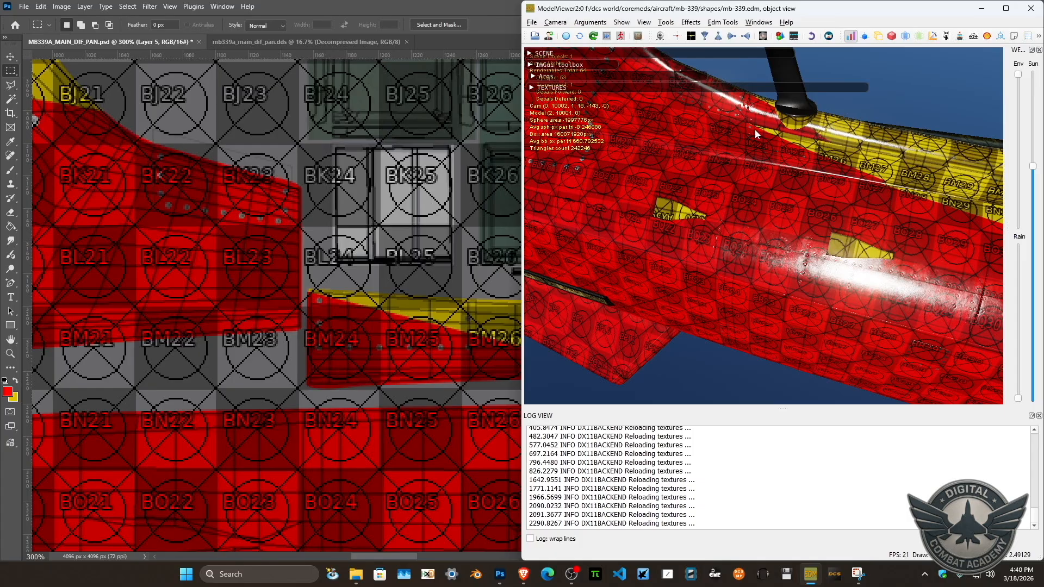
left_click(164, 44)
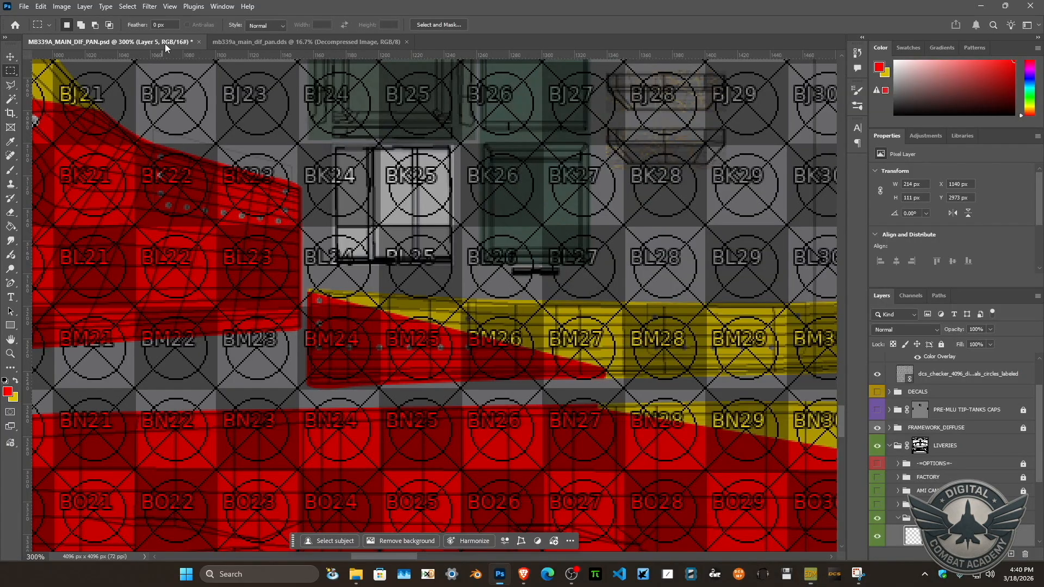
scroll(895, 439, "down", 3)
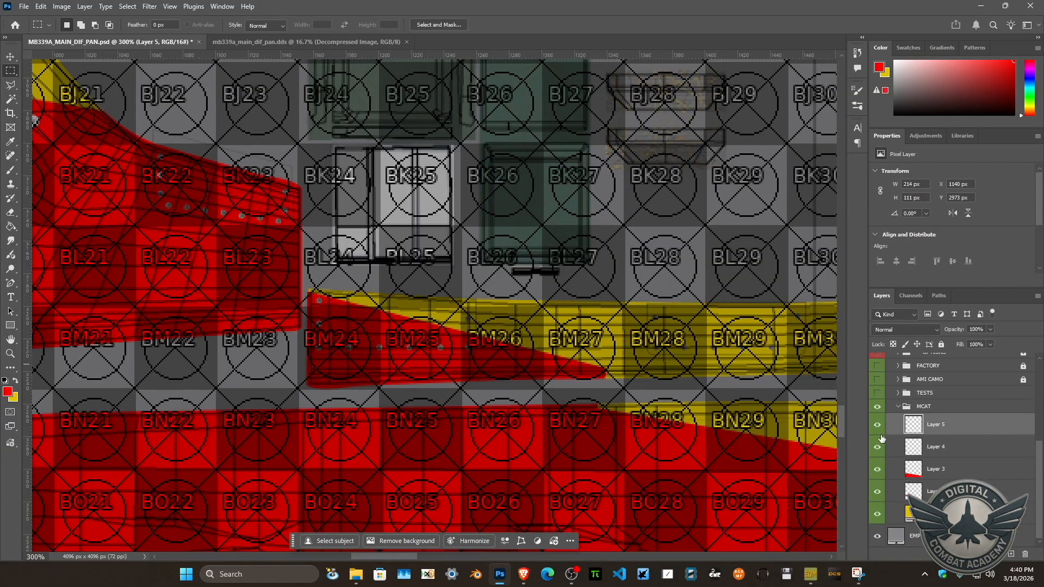
left_click(876, 447)
left_click(877, 447)
left_click(924, 448)
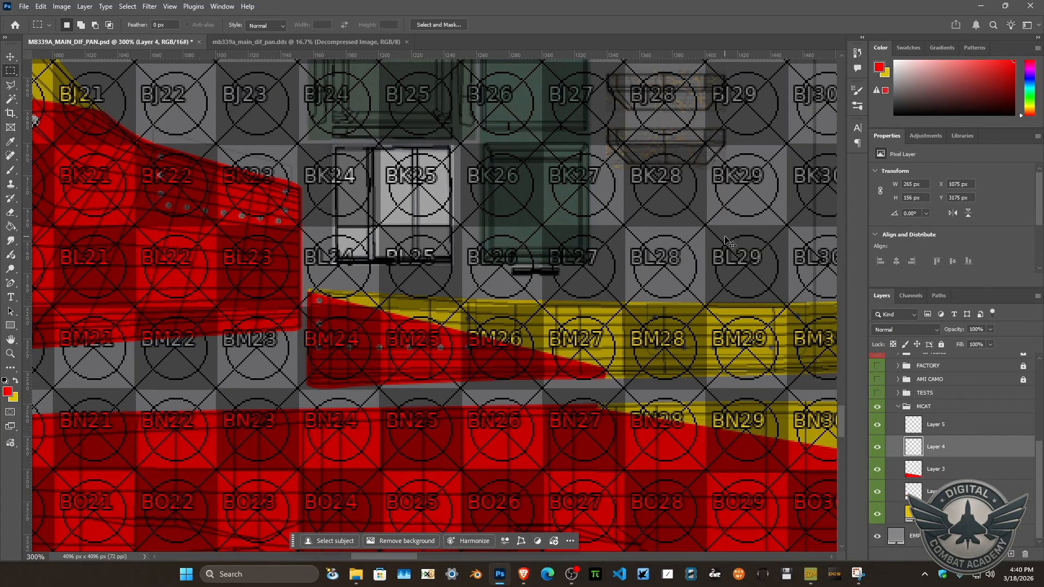
key("ctrl+t")
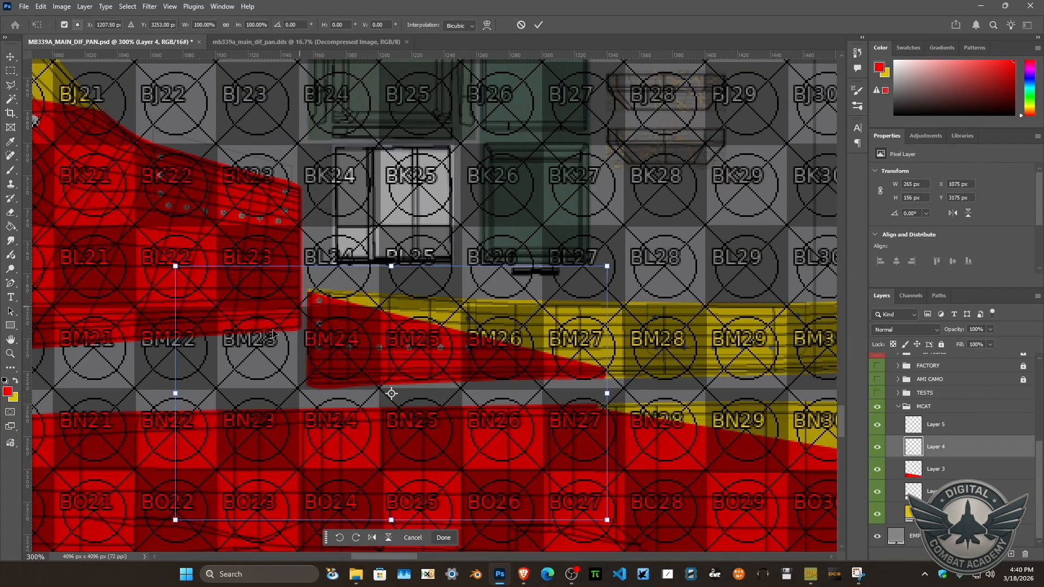
left_click_drag(392, 393, 606, 369)
left_click_drag(622, 241, 631, 239)
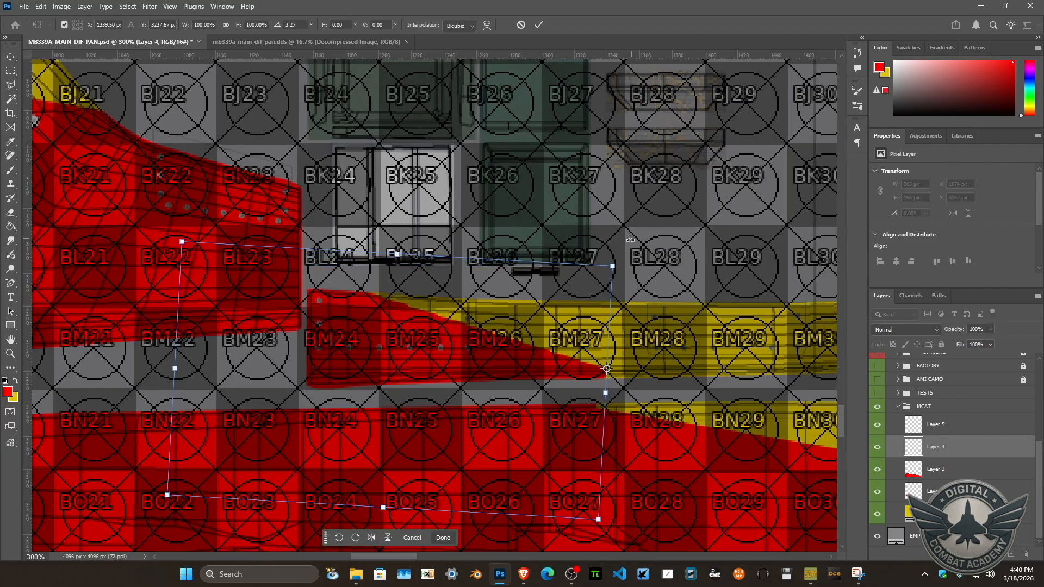
key("Return")
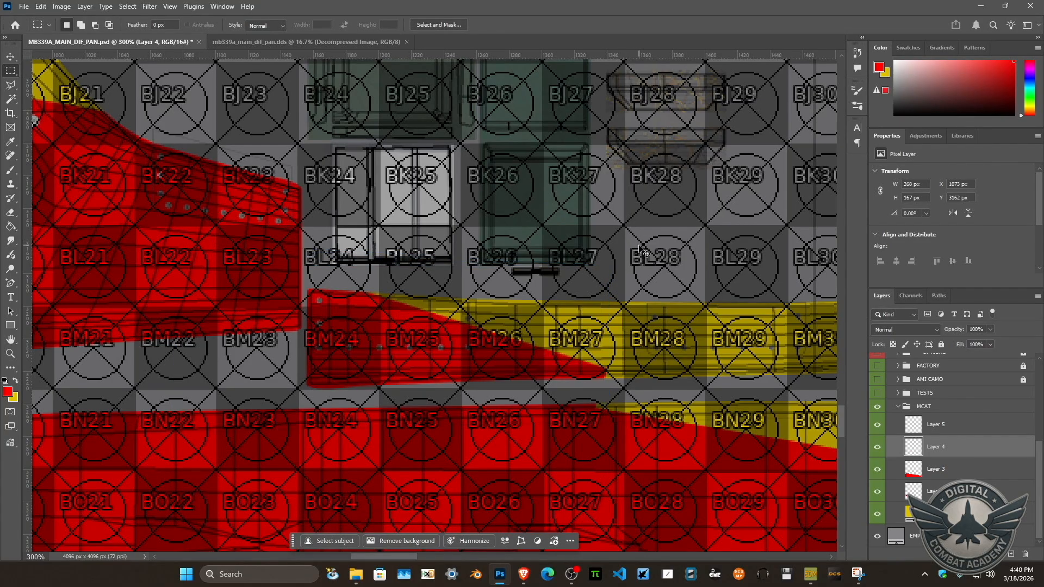
Update mb339a_main_dif_pan.dds with the rotated Layer 4 wedge, flatten it, export it as BC7, and inspect the spine edge in ModelViewer.
key("ctrl+a")
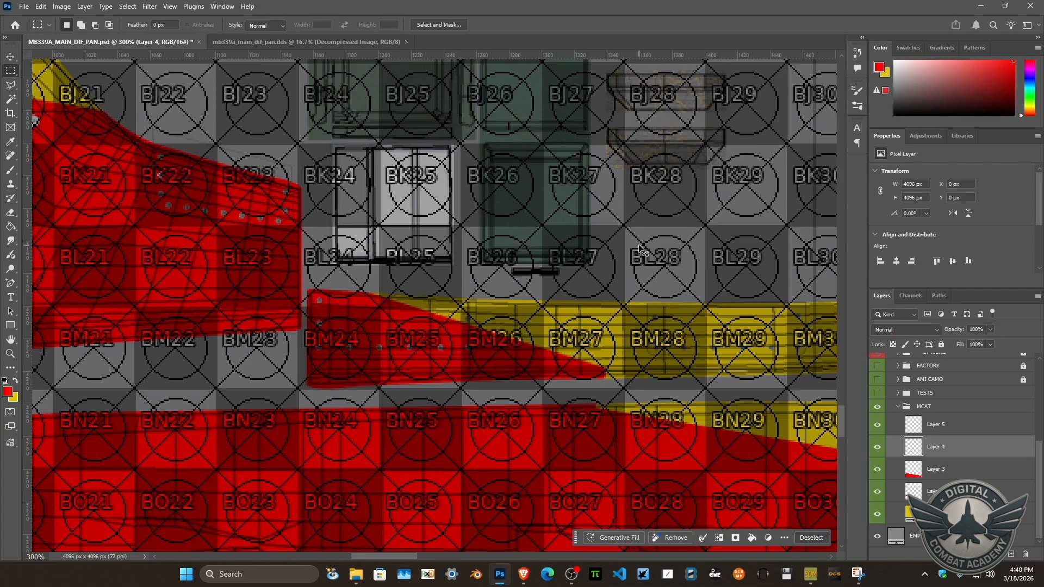
left_click(286, 38)
key("ctrl+v")
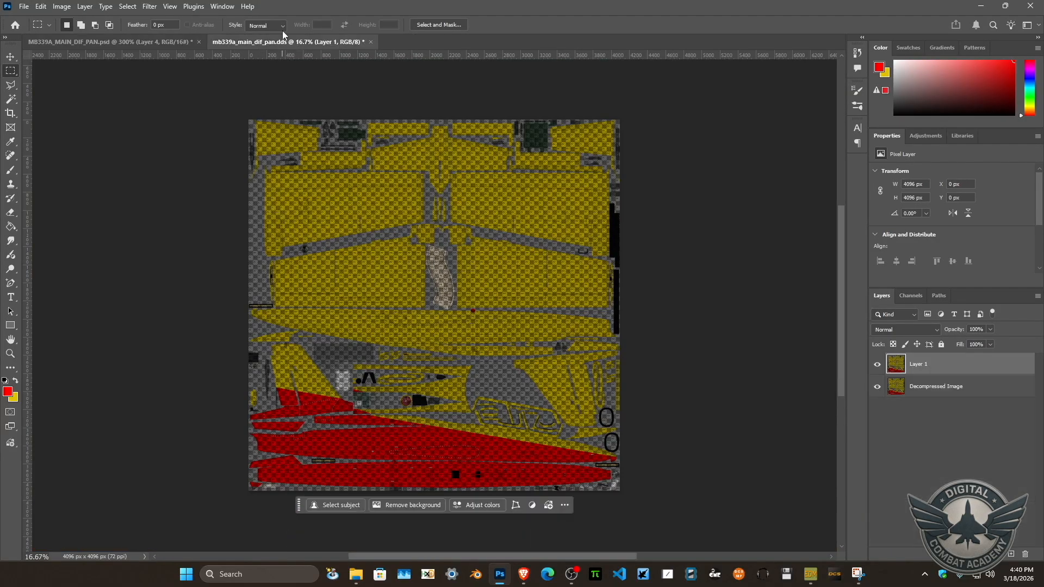
key("ctrl+e")
key("ctrl+s")
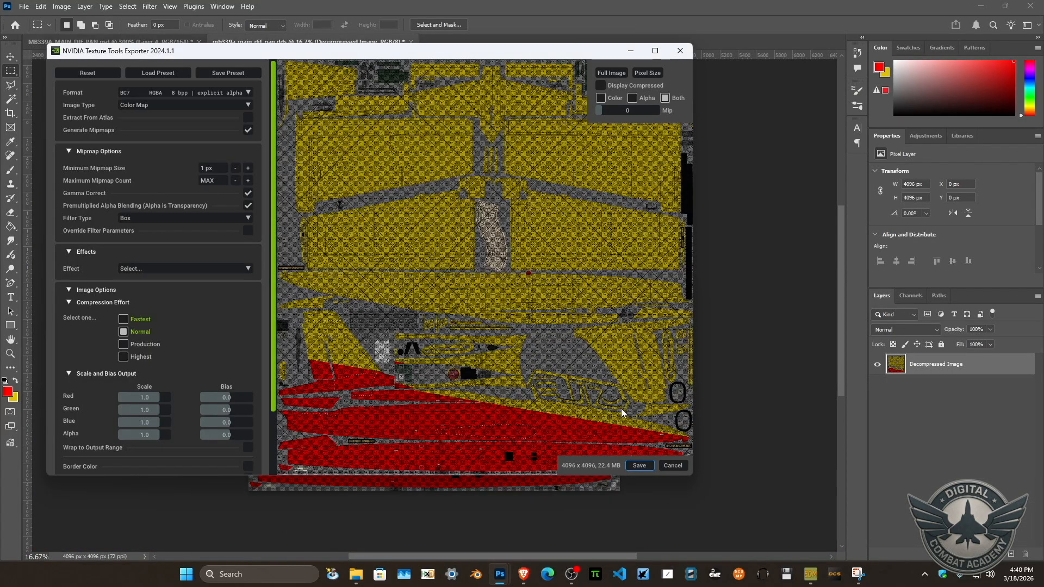
left_click(639, 466)
key("alt+Tab")
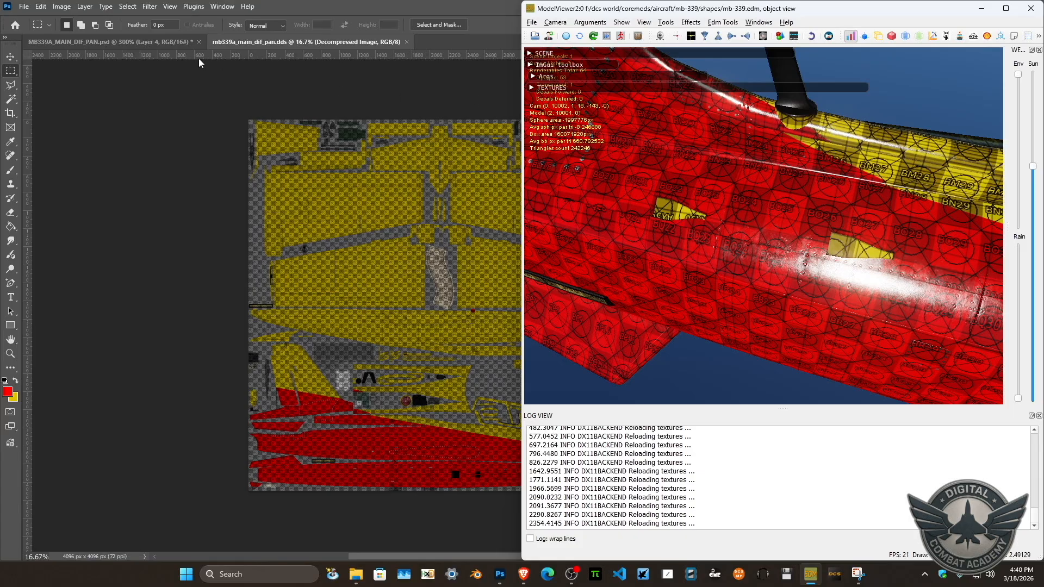
Rotate the Layer 4 wedge about 12° further clockwise around its right tip near BM27 and test a small vertical shift.
left_click(175, 43)
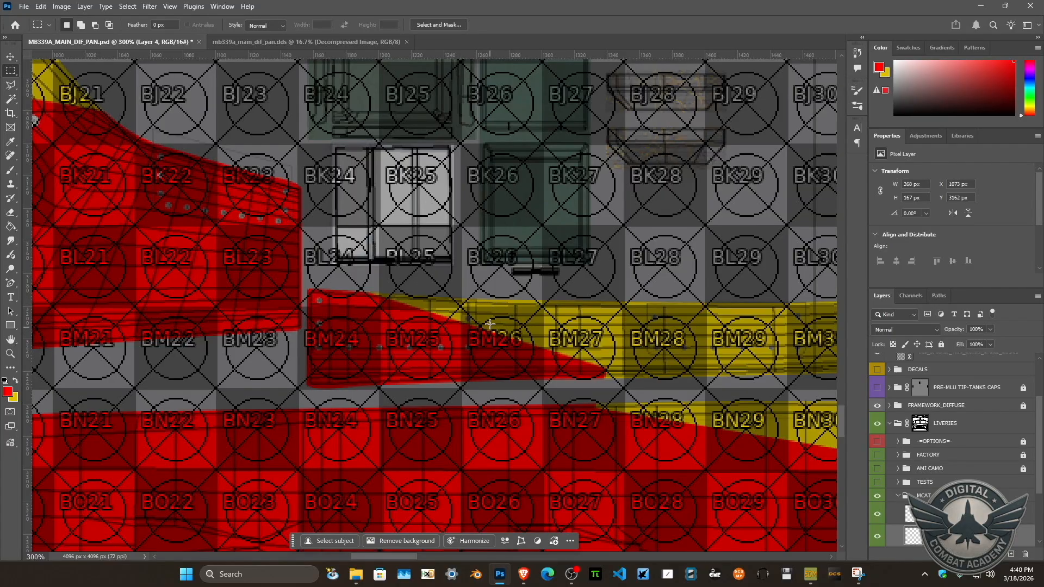
key("ctrl+t")
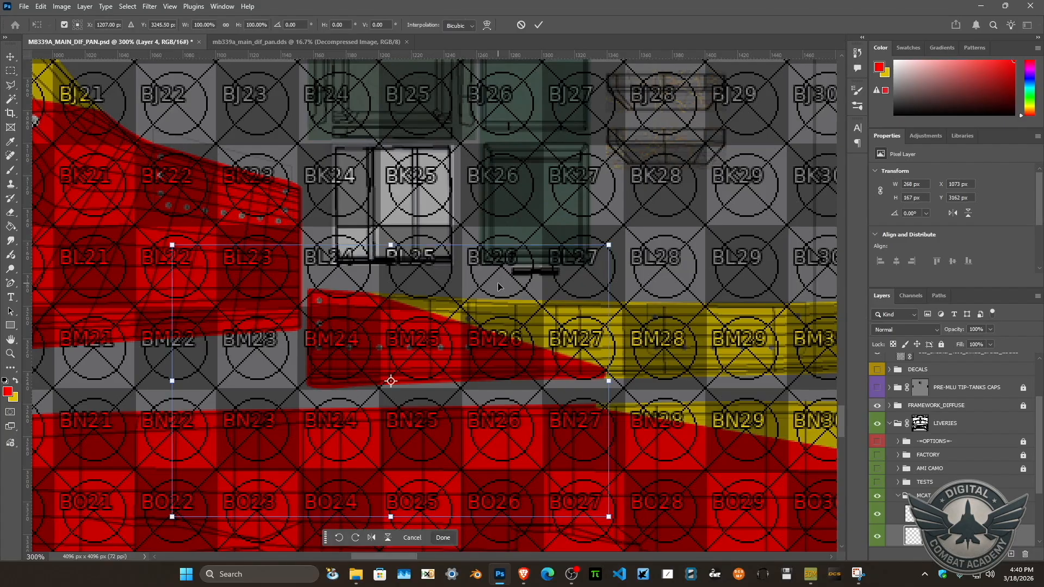
left_click_drag(391, 380, 606, 370)
left_click_drag(616, 221, 646, 228)
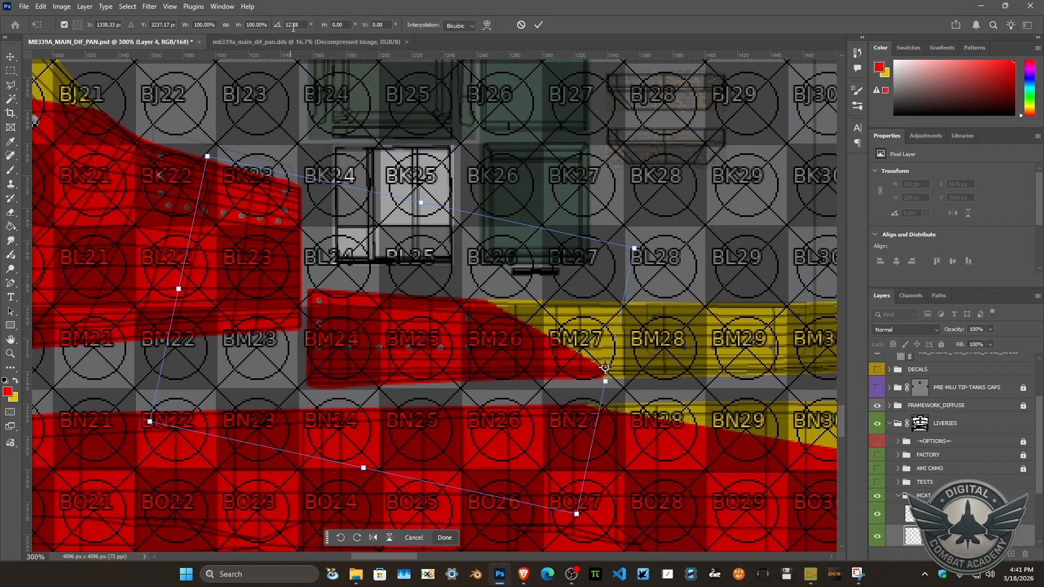
key("Return")
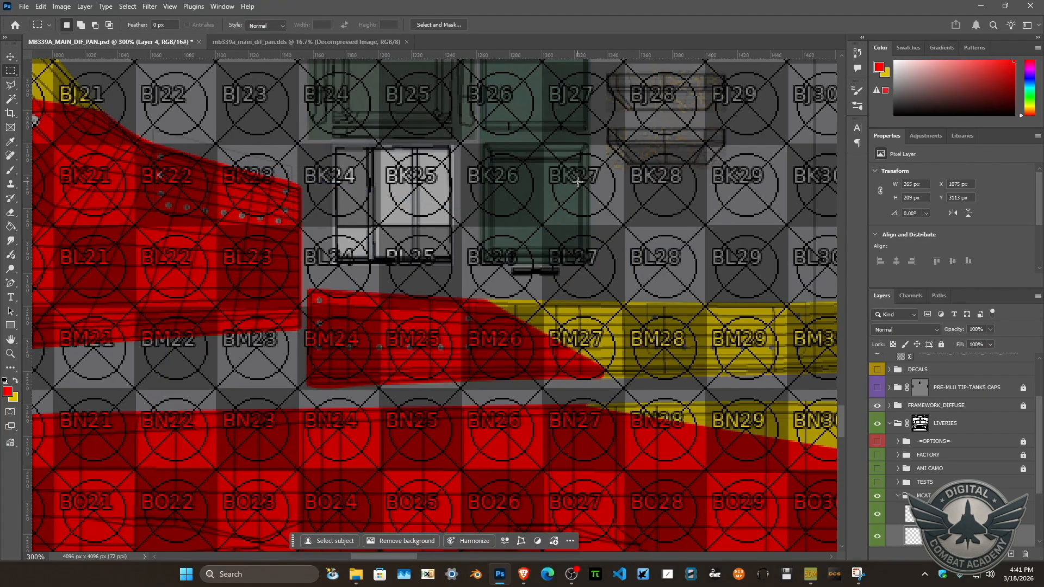
key("ctrl+shift+Down")
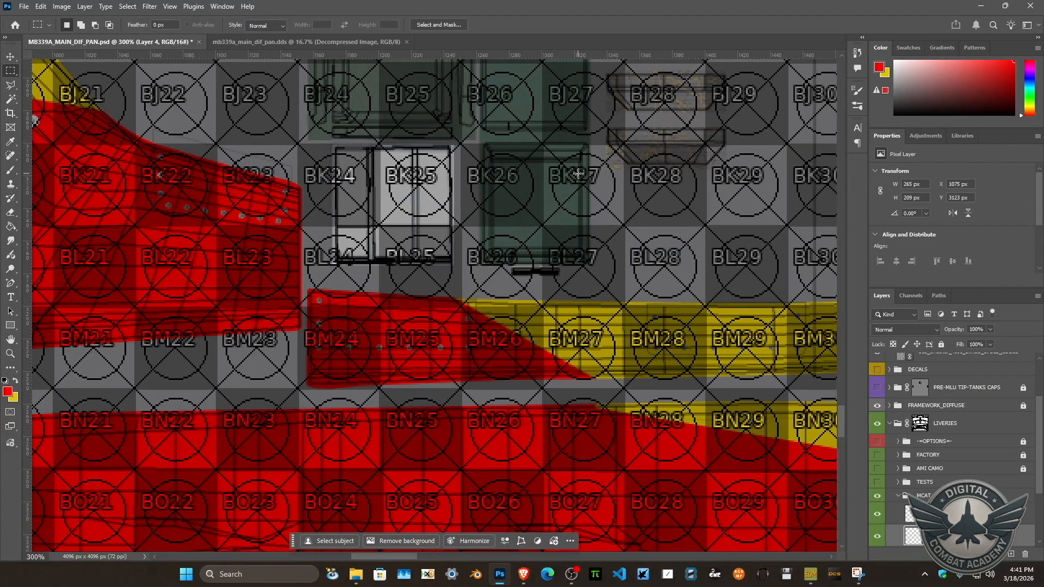
key("ctrl+shift+Up")
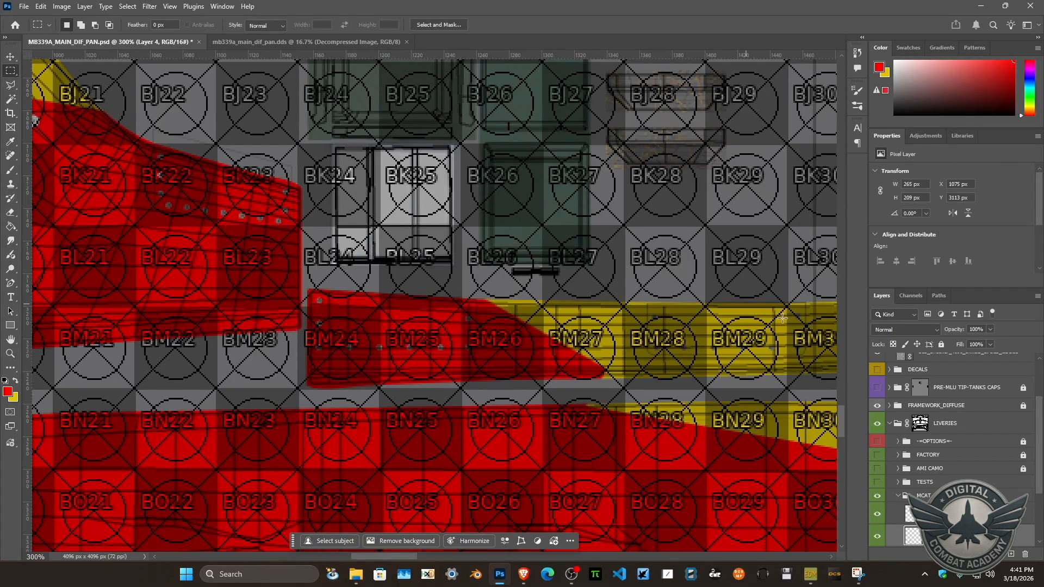
Marquee the strip beneath the BM24–BM27 spine wedge, delete the excess Layer 4 red there, and deselect.
scroll(1038, 437, "down", 2)
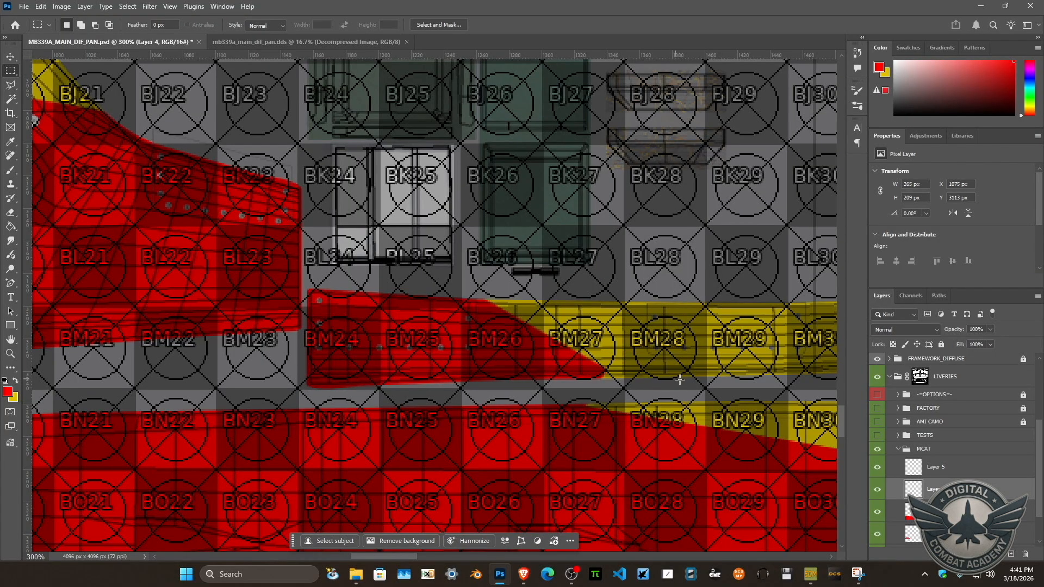
left_click_drag(688, 378, 207, 543)
key("shift+Up")
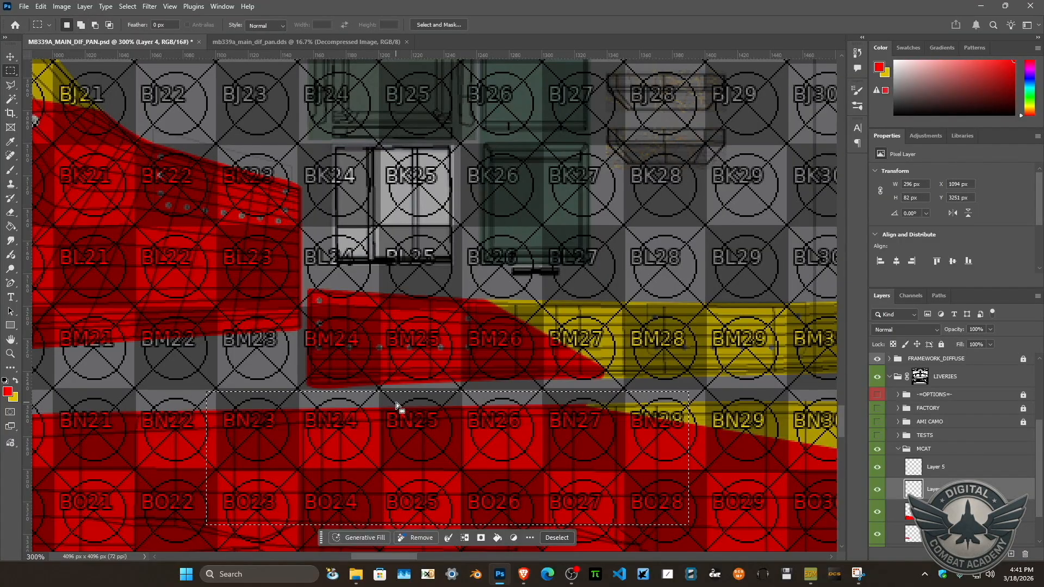
key("Up")
key("Up")
key("Up")
key("Up")
key("ctrl+d")
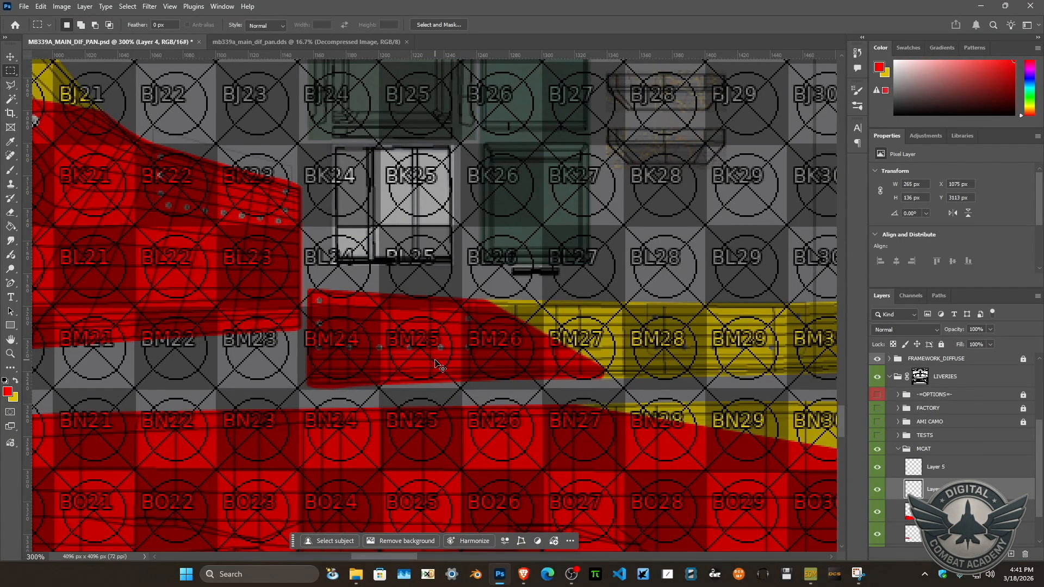
Copy the trimmed livery merged into mb339a_main_dif_pan.dds, merge it down, save it as BC7, and reload the textures in ModelViewer.
key("ctrl+a")
key("ctrl+d")
left_click(330, 43)
key("ctrl+v")
key("ctrl+e")
key("ctrl+s")
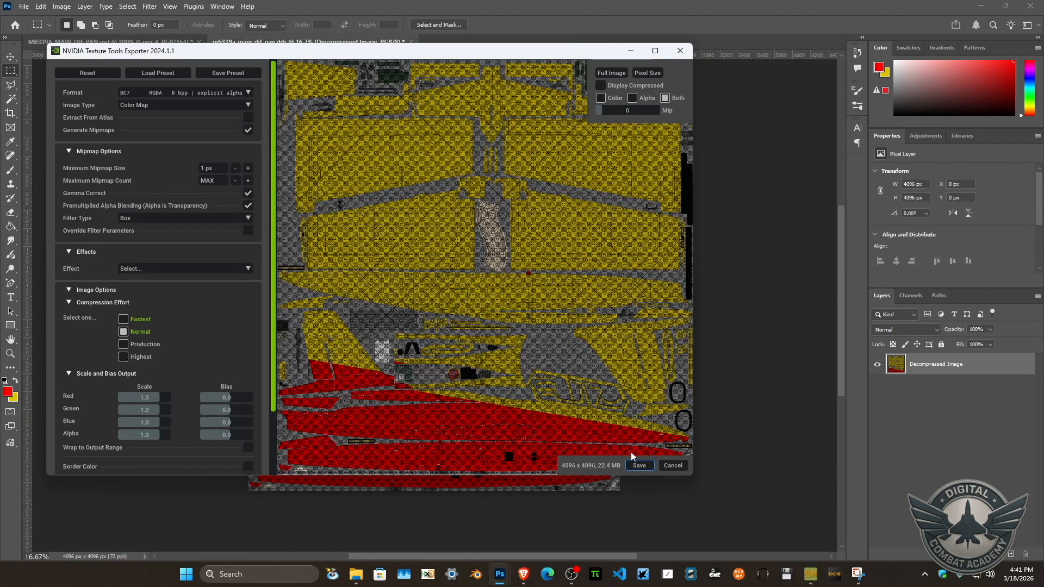
left_click(639, 465)
left_click(594, 36)
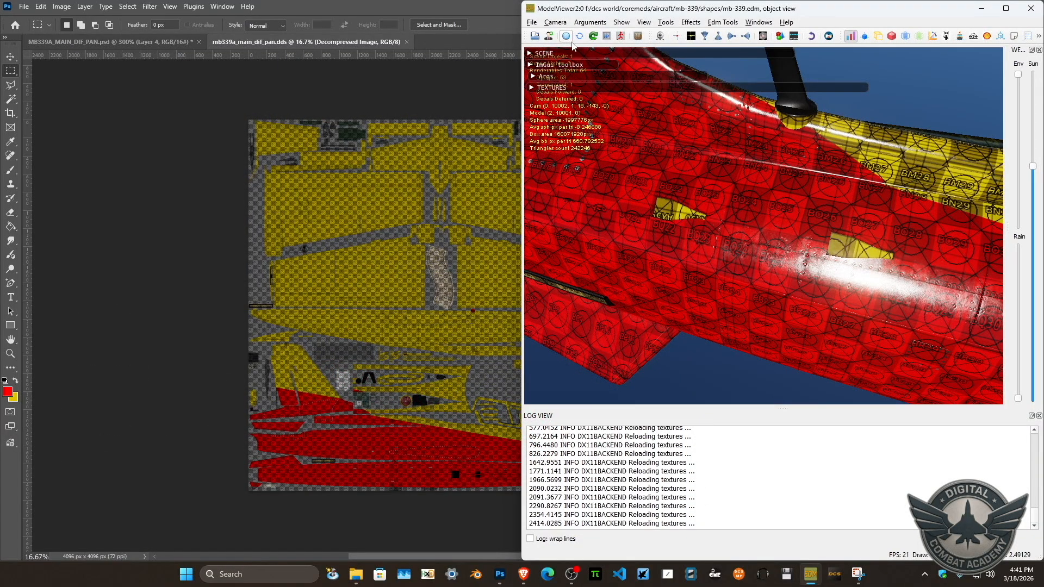
Examine the spine wedge and tail from several angles in ModelViewer and compare the colours with the MCAT Livrea.pdf sketch in the browser.
left_click_drag(683, 96, 812, 179)
scroll(828, 166, "up", 5)
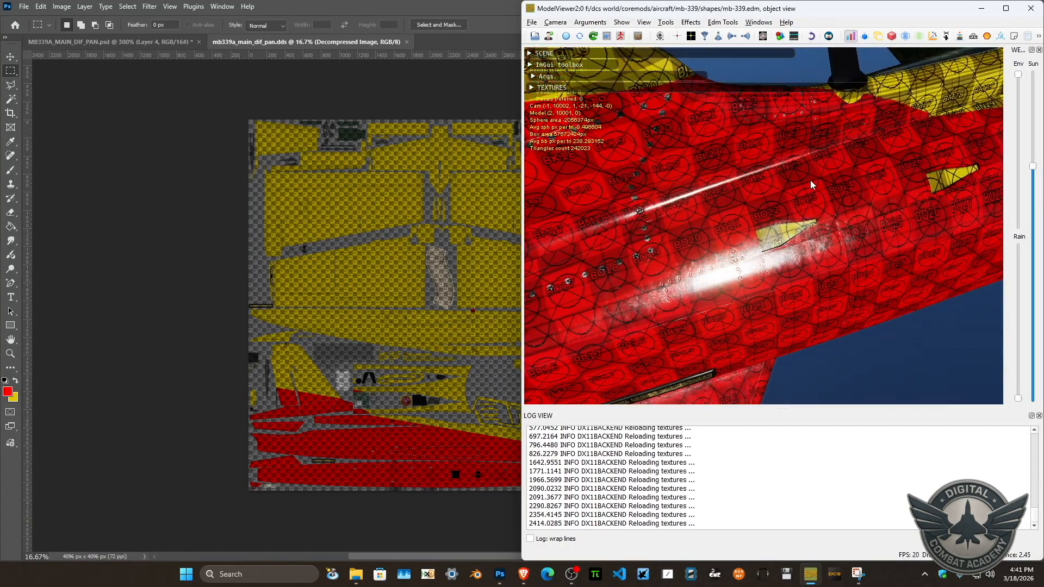
scroll(805, 188, "up", 5)
scroll(798, 244, "up", 3)
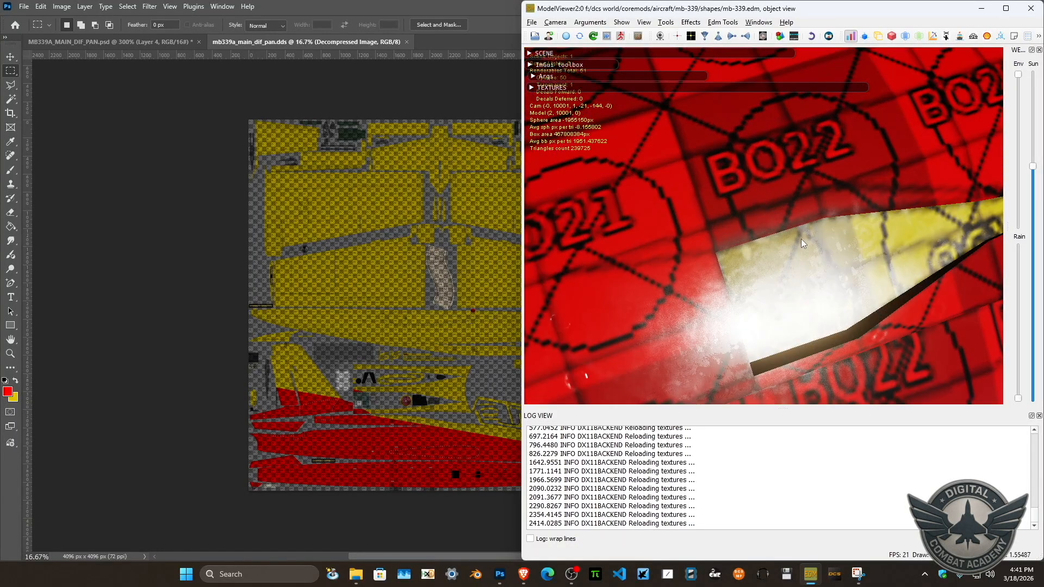
left_click_drag(1032, 166, 1033, 226)
scroll(907, 237, "down", 6)
left_click_drag(912, 289, 716, 281)
left_click_drag(683, 267, 866, 278)
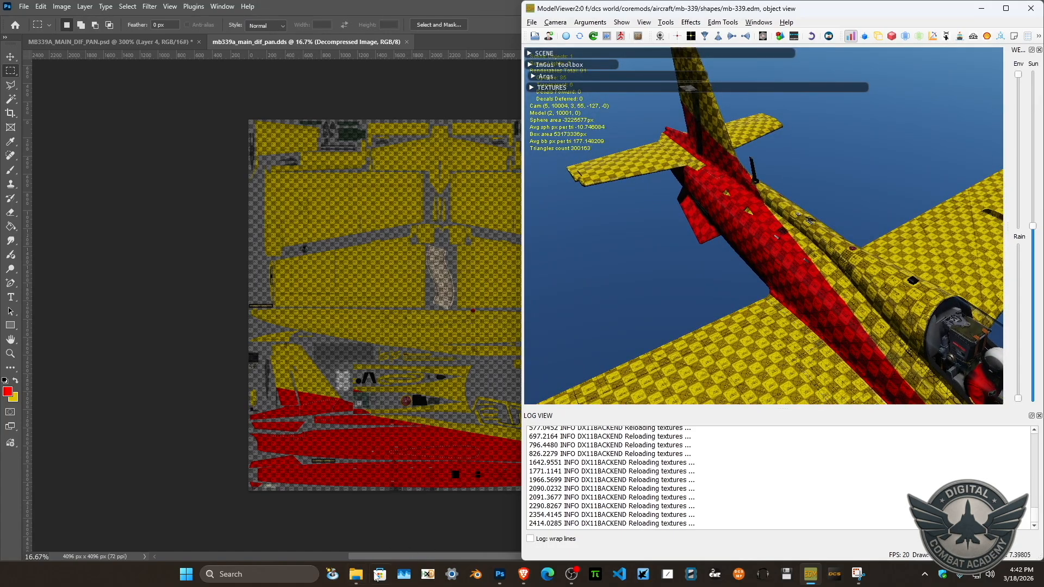
left_click(524, 574)
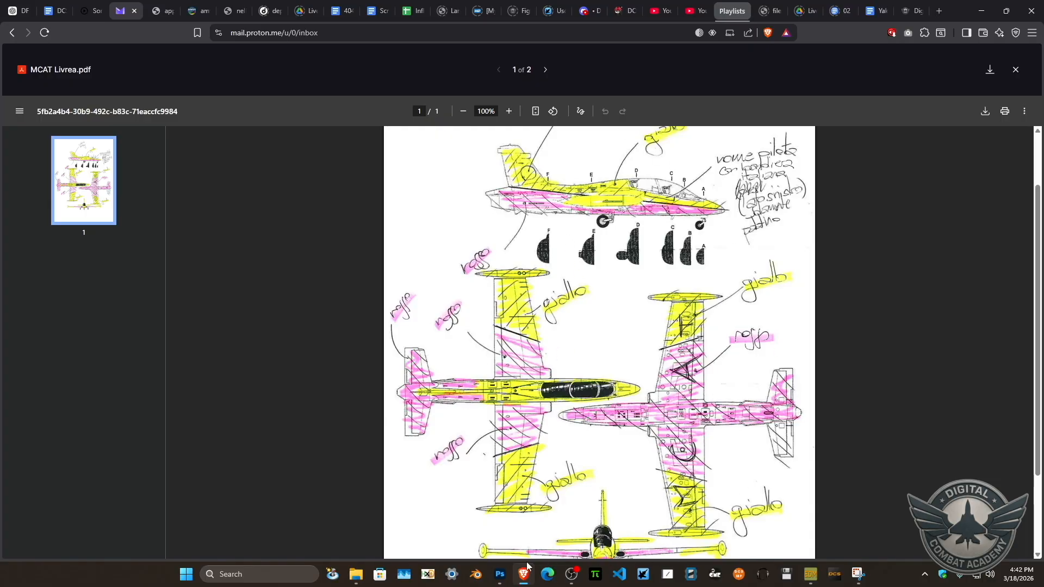
left_click(500, 575)
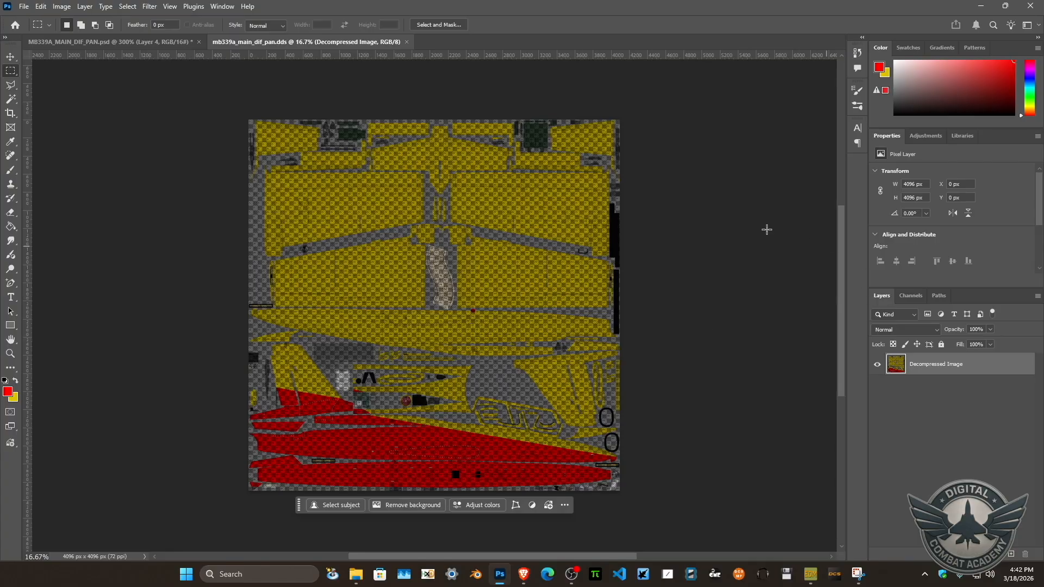
Identify Layer 2 in the MCAT group of MB339A_MAIN_DIF_PAN.psd by toggling its visibility, and duplicate it.
left_click(171, 43)
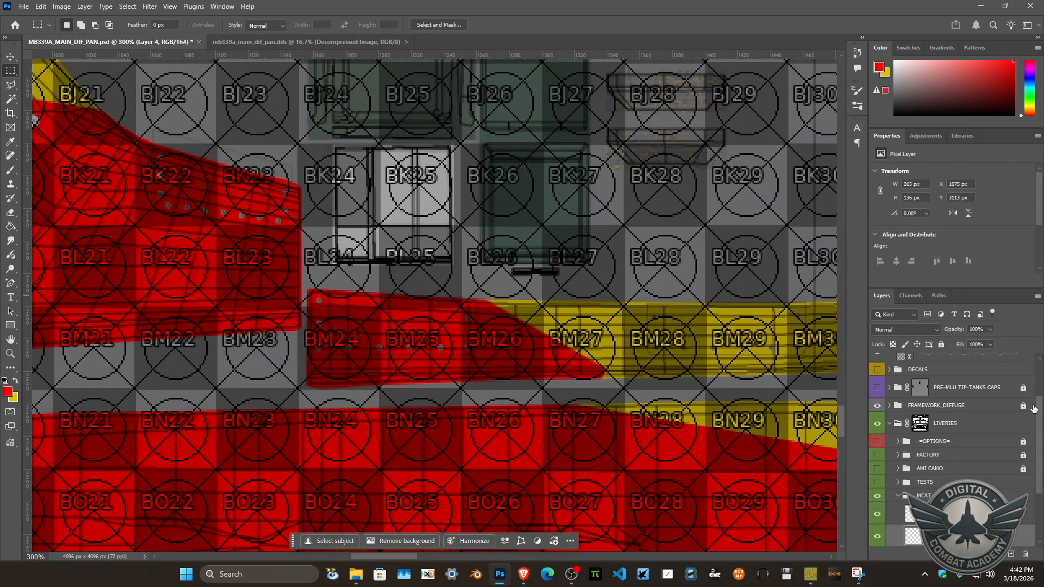
left_click_drag(1035, 416, 1035, 475)
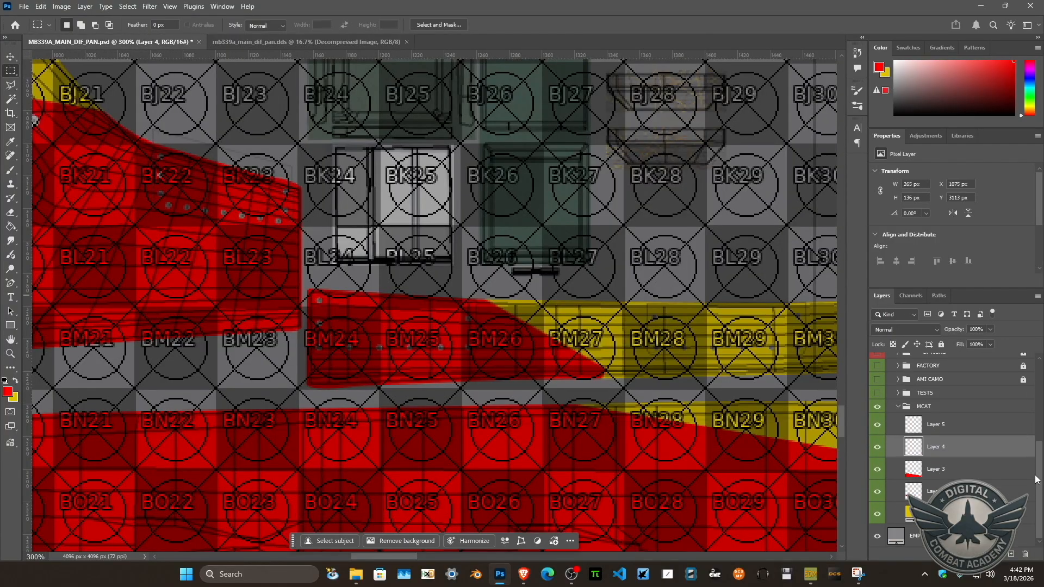
left_click(877, 491)
left_click(877, 493)
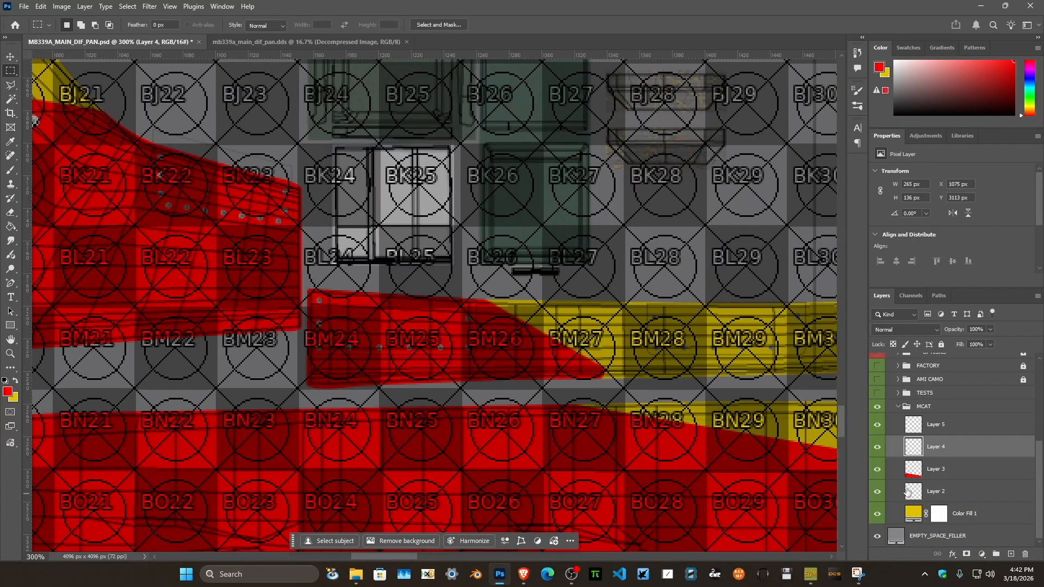
left_click(916, 493)
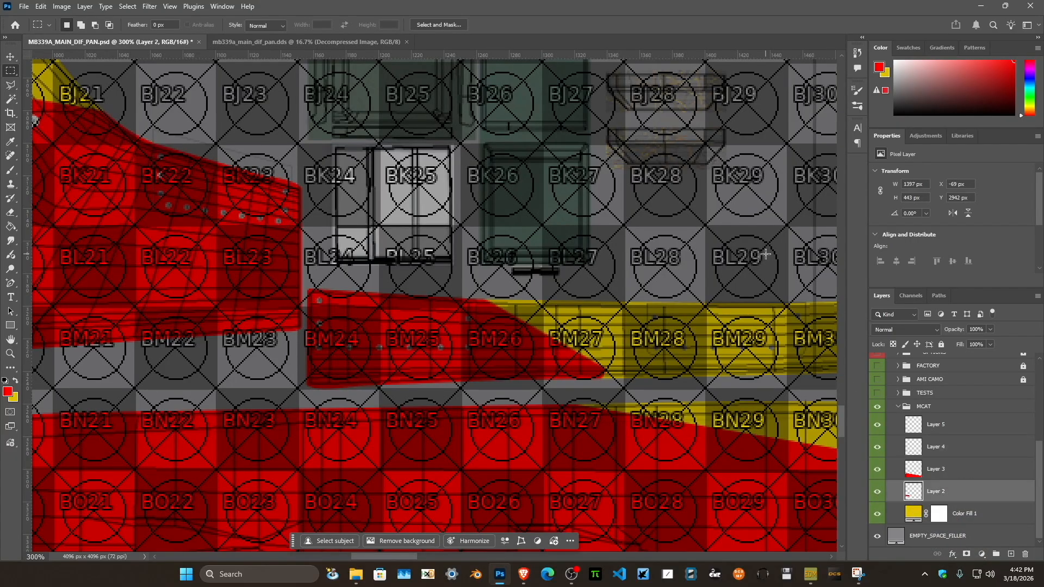
key("ctrl+0")
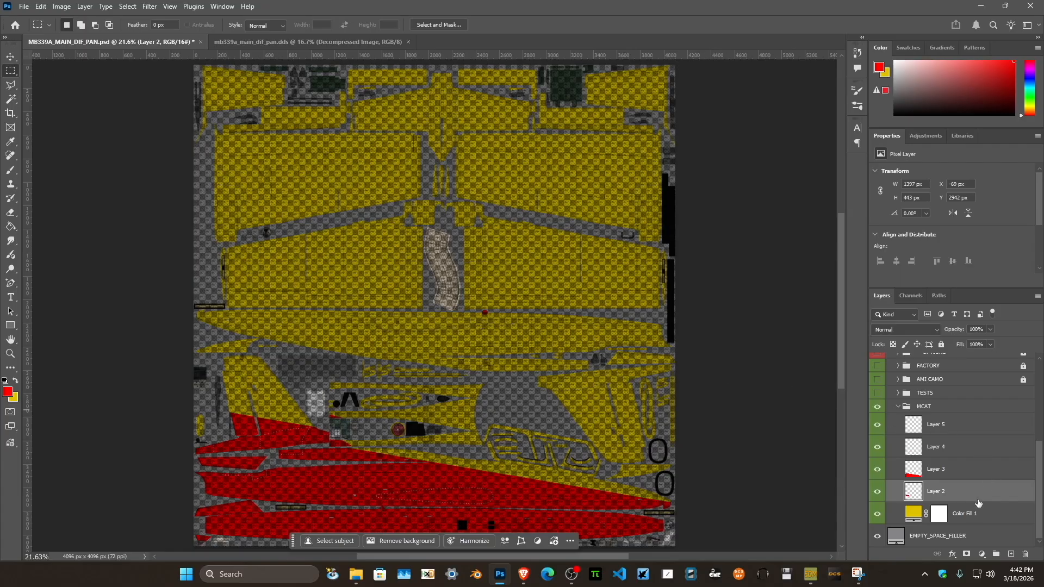
key("ctrl+j")
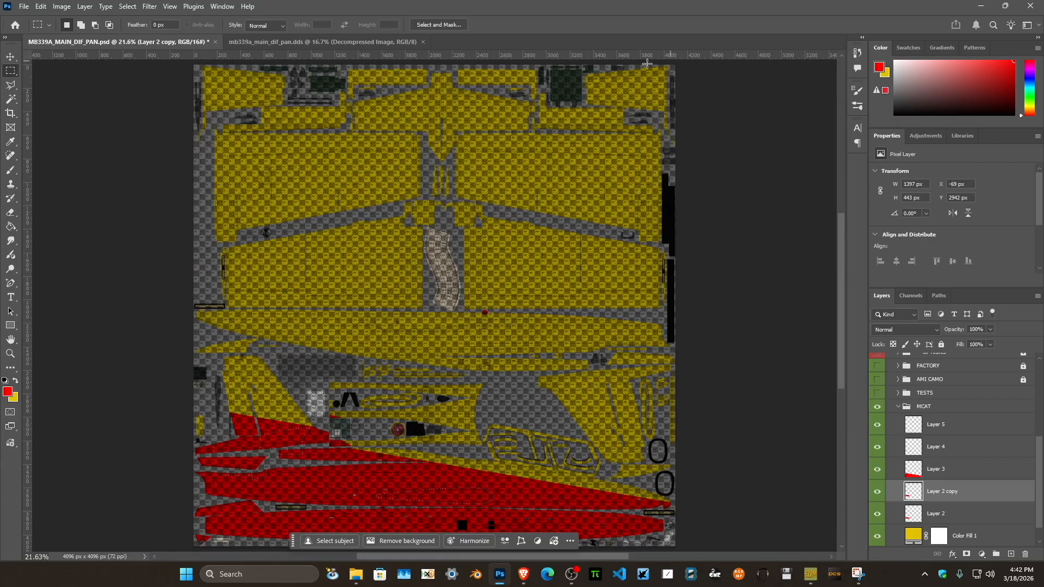
Check the document dimensions in pixels without resizing, and place a vertical guide down the centre of the canvas.
left_click(62, 7)
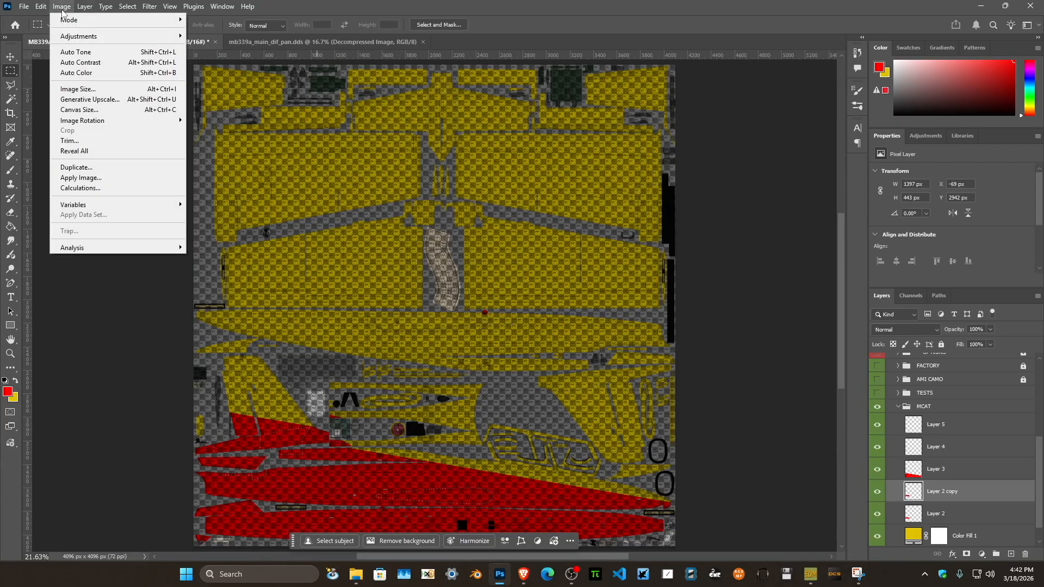
left_click(81, 89)
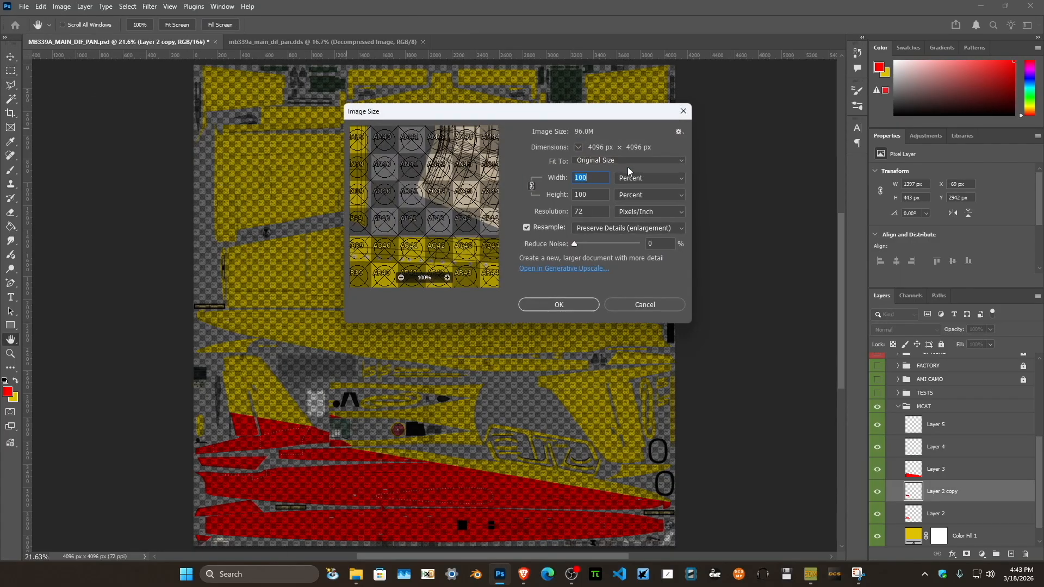
left_click(632, 180)
left_click(623, 198)
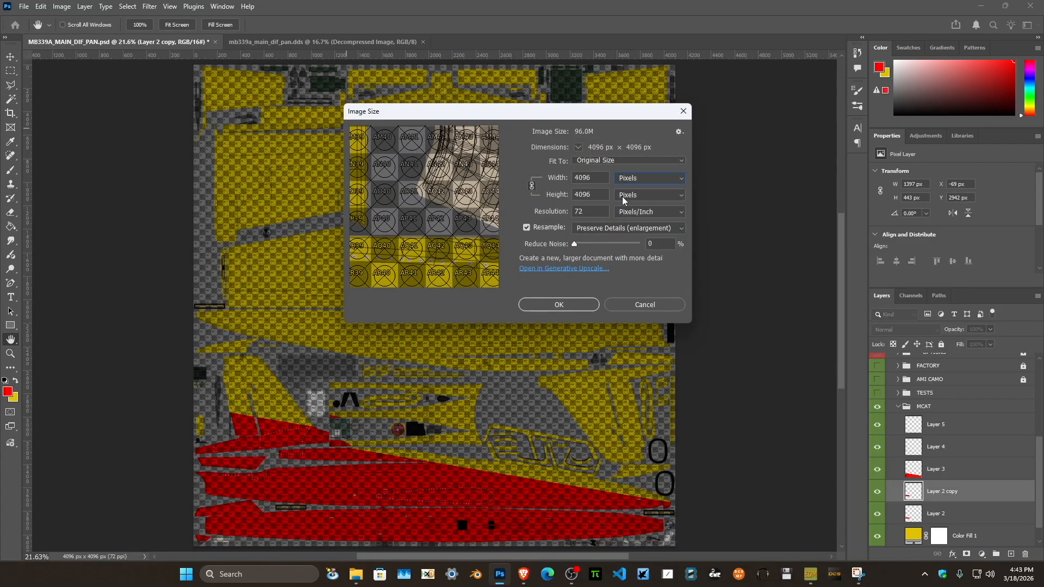
left_click(639, 305)
key("m")
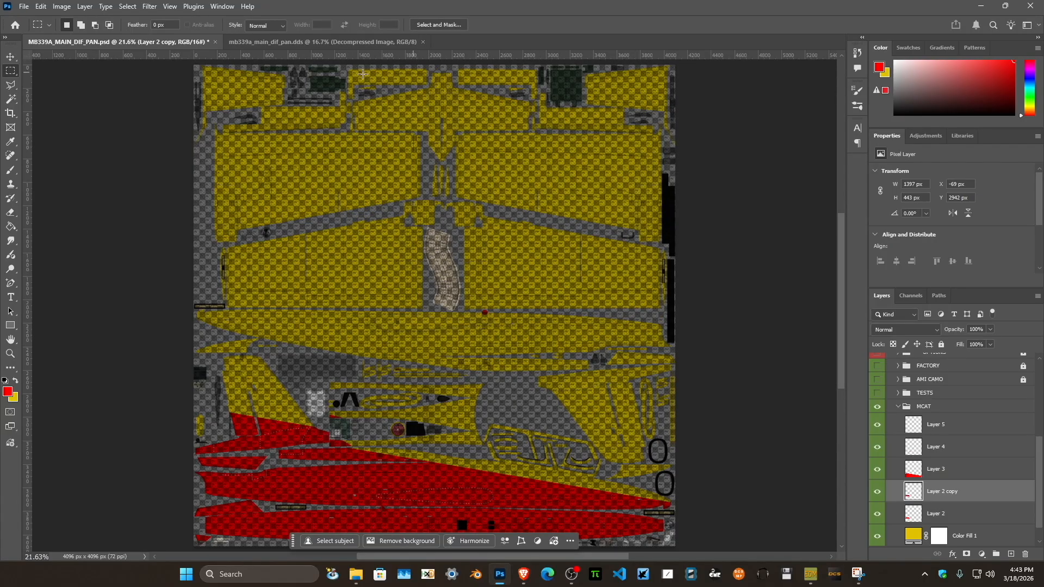
left_click_drag(25, 164, 435, 152)
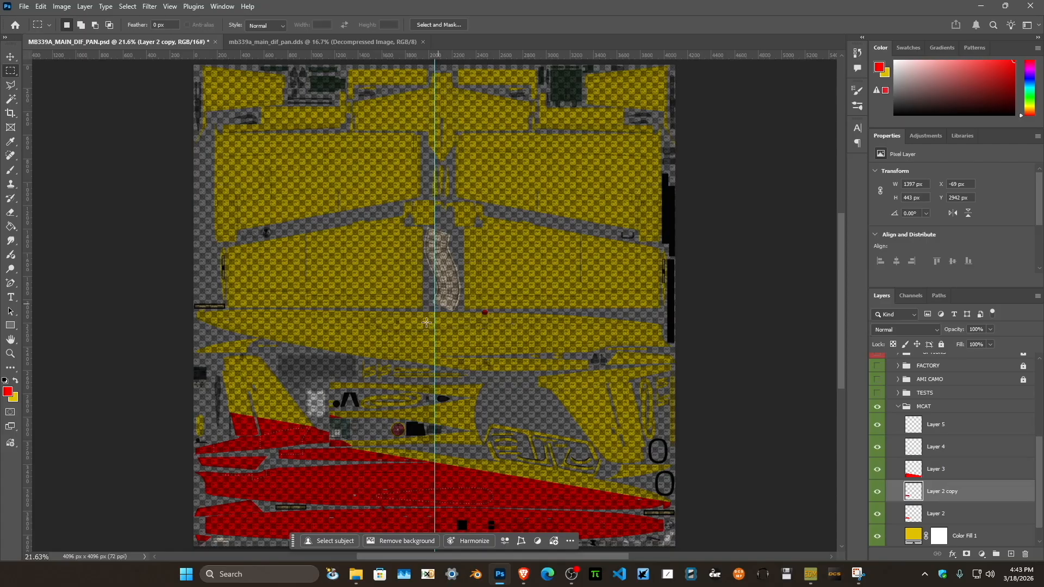
Rotate Layer 2 copy 180° around the centre guide and move it onto the opposite fin, to about X 2405 px, Y 2844 px.
left_click(877, 492)
left_click(877, 514)
left_click(877, 492)
left_click(877, 514)
key("ctrl+t")
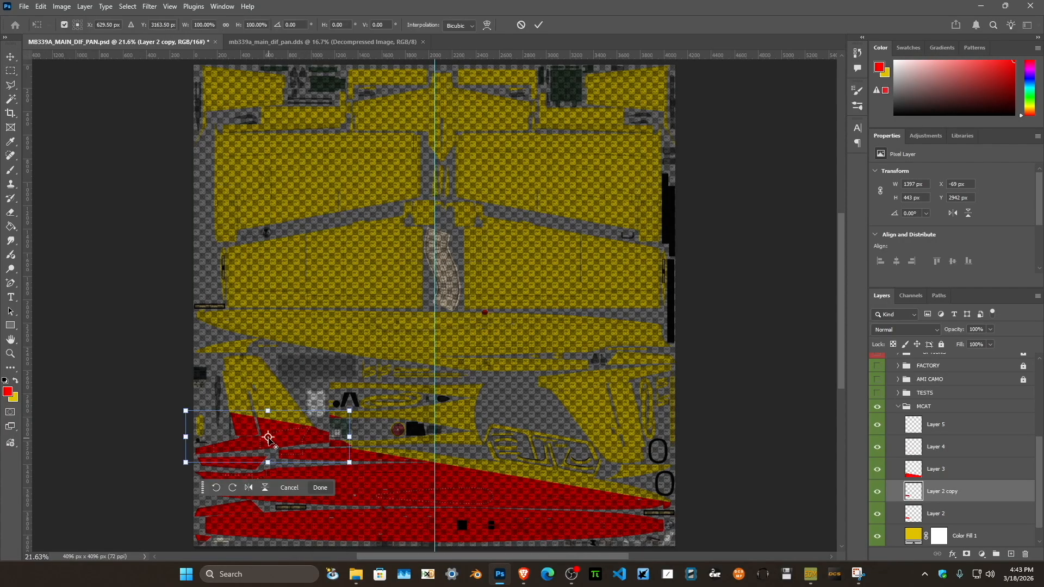
left_click_drag(268, 437, 436, 436)
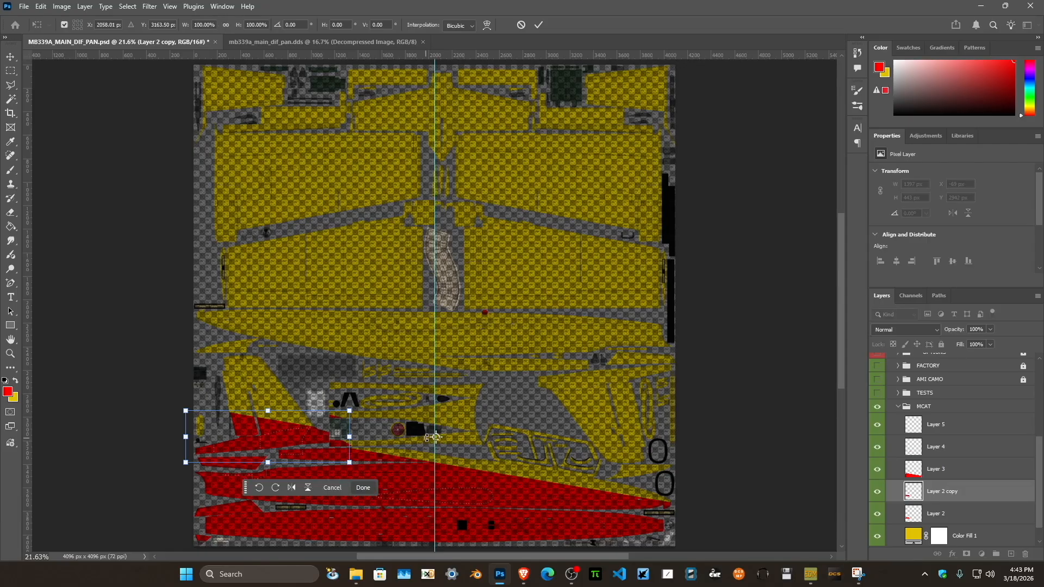
left_click_drag(436, 437, 435, 437)
left_click(285, 25)
type("180")
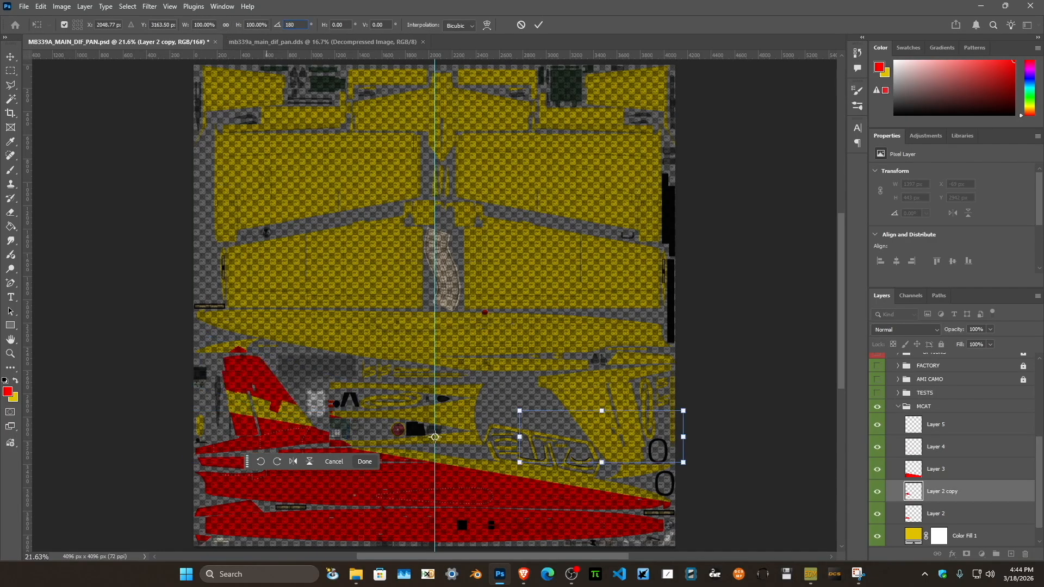
key("Return")
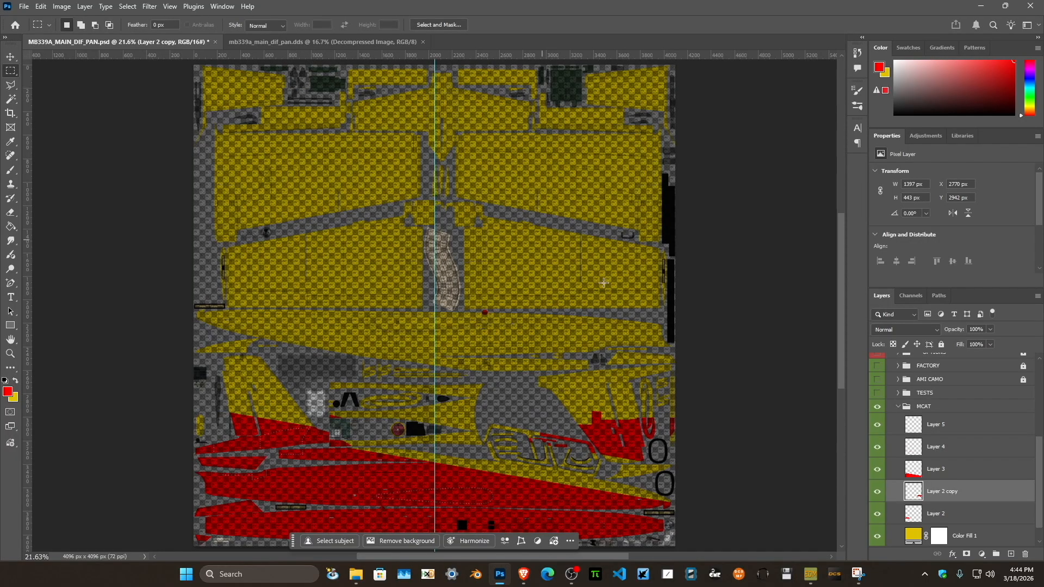
left_click_drag(613, 439, 565, 418)
Clear all guides from MB339A_MAIN_DIF_PAN.psd.
scroll(1032, 455, "up", 5)
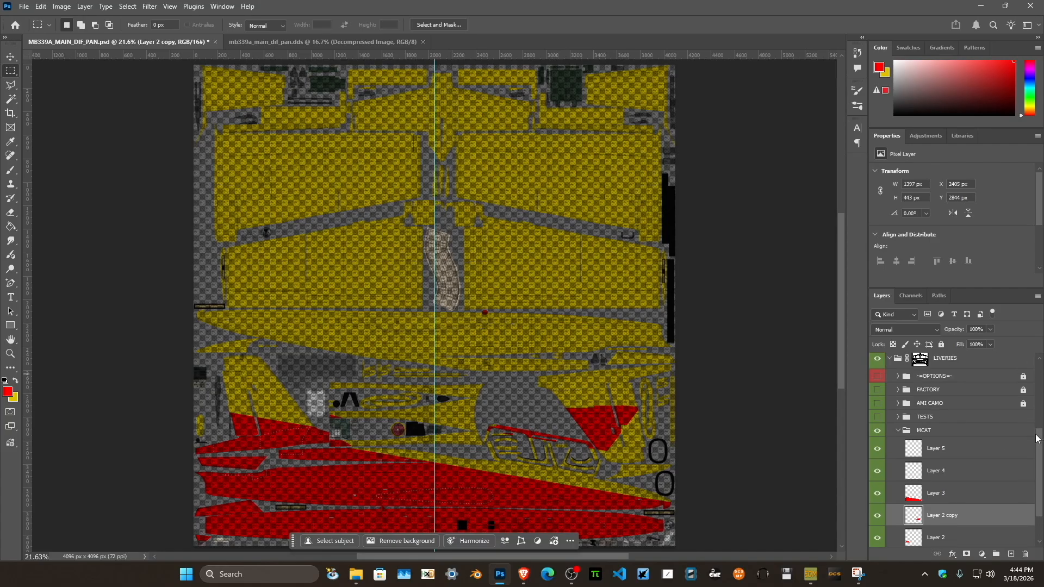
left_click(223, 6)
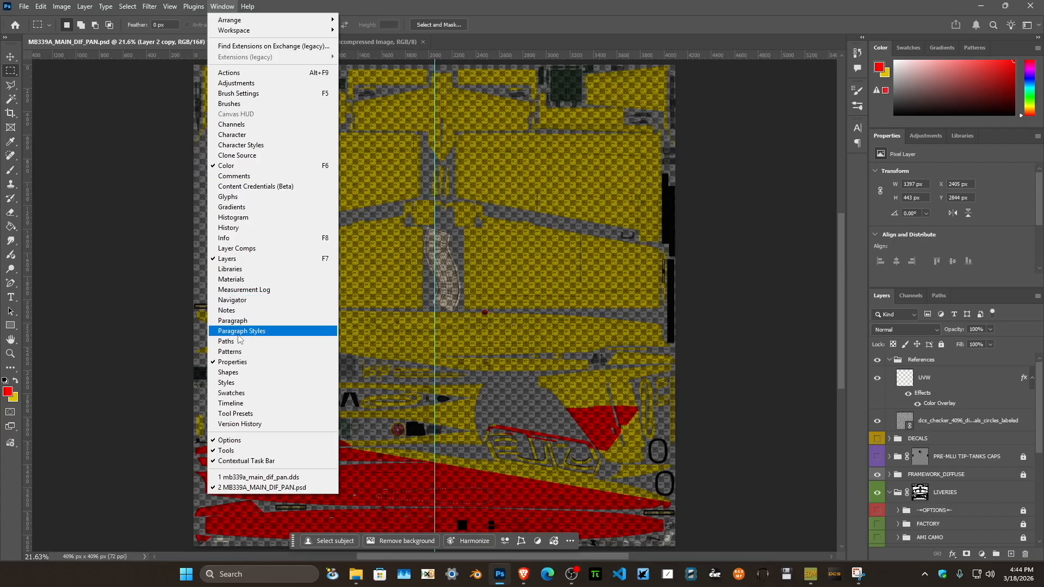
mouse_move(199, 10)
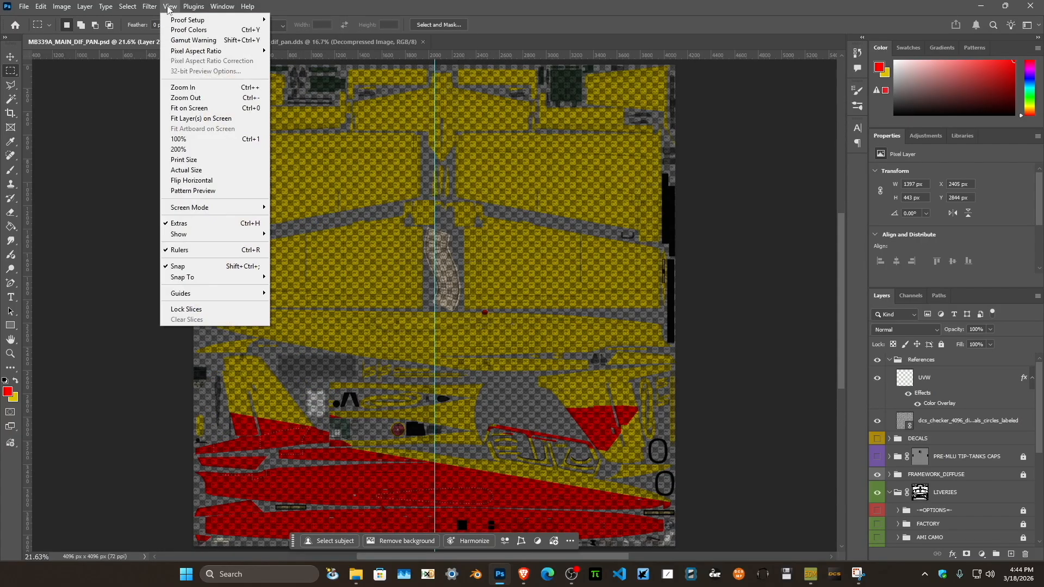
mouse_move(190, 293)
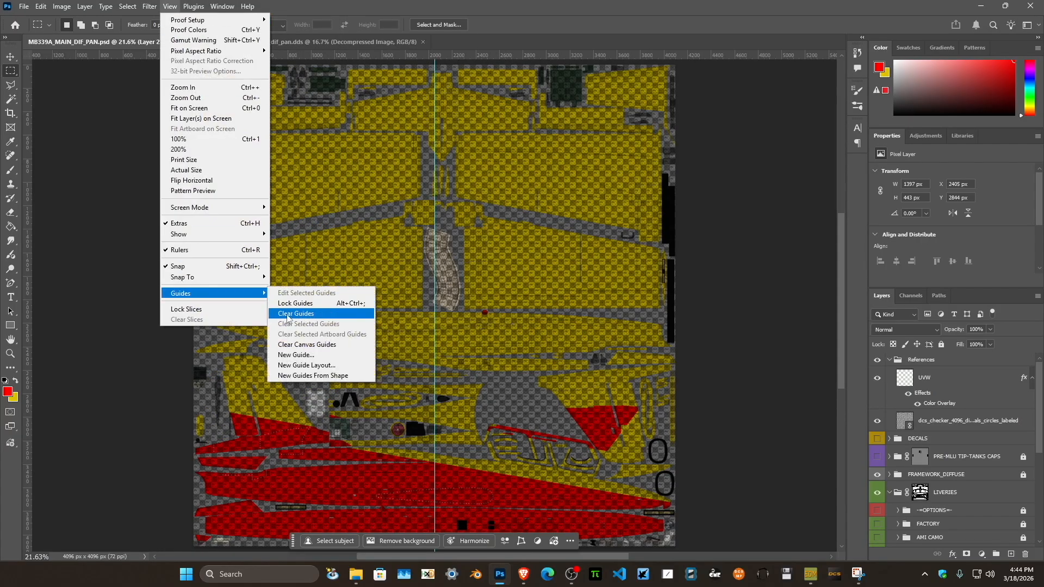
left_click(286, 313)
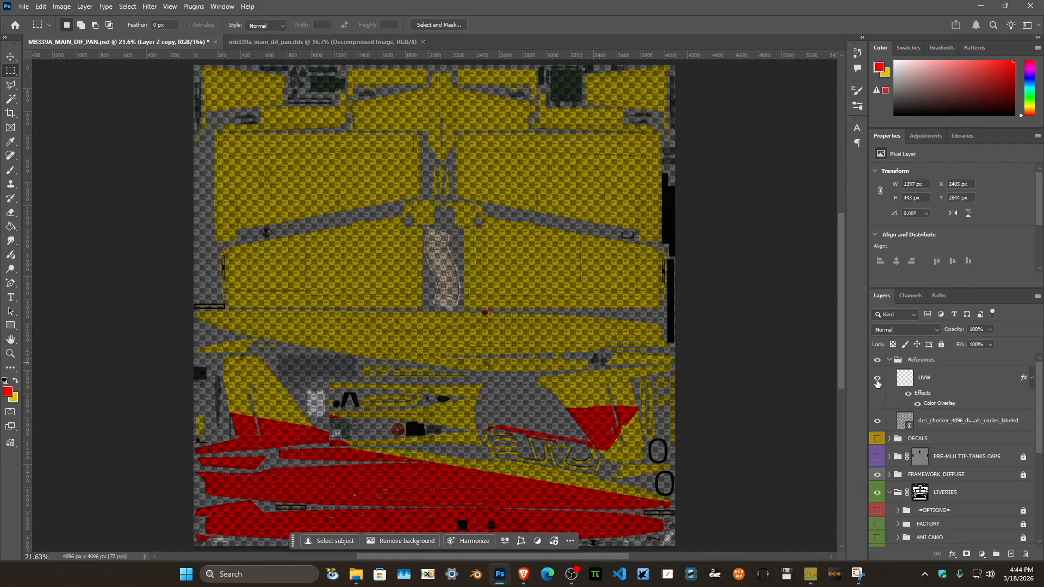
Hide the labelled checker layer in the References group and examine the red fin, spine and fuselage edges at 100%.
left_click(877, 423)
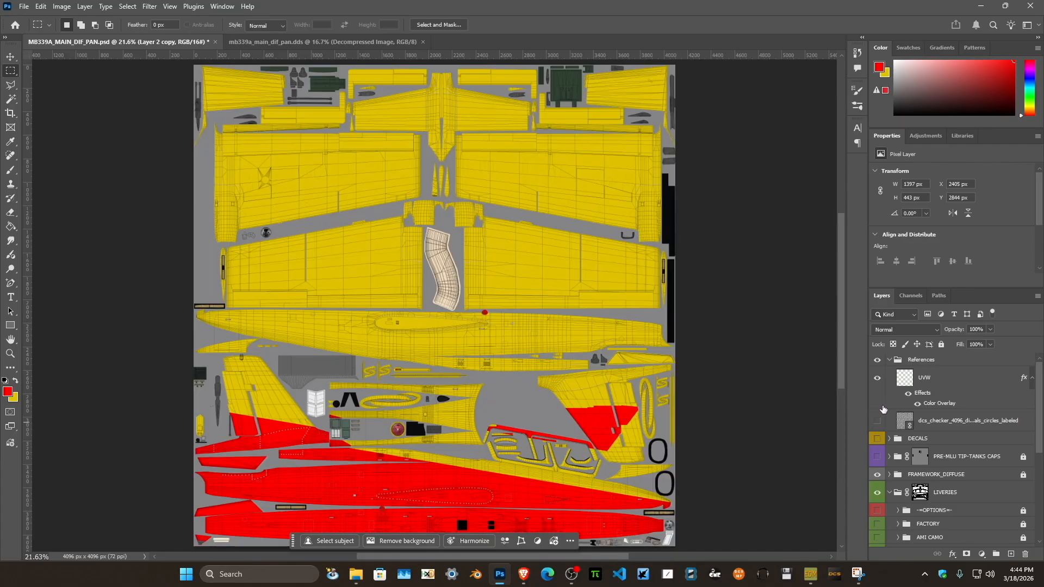
scroll(1005, 440, "down", 5)
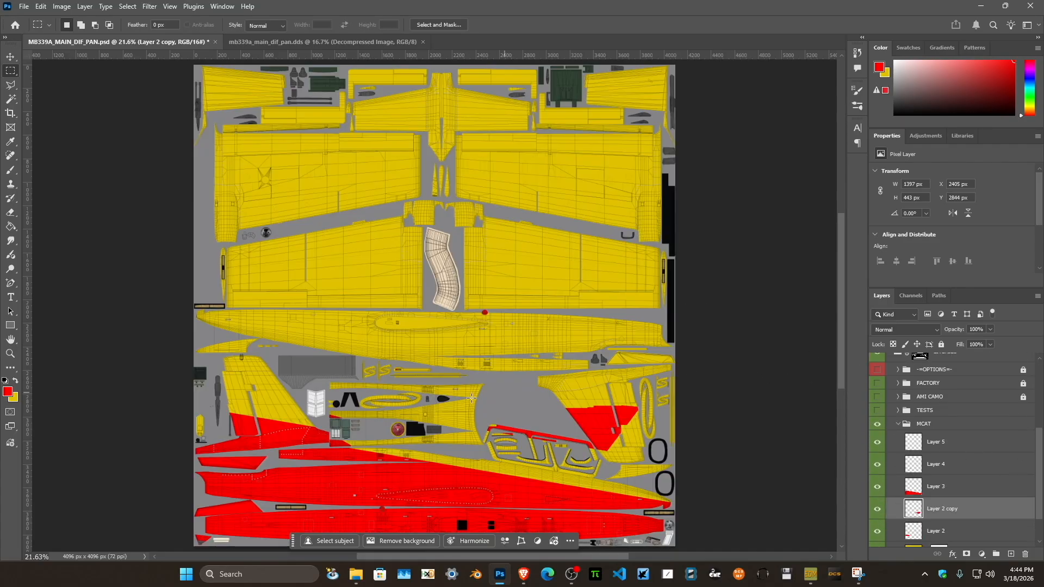
key("ctrl+1")
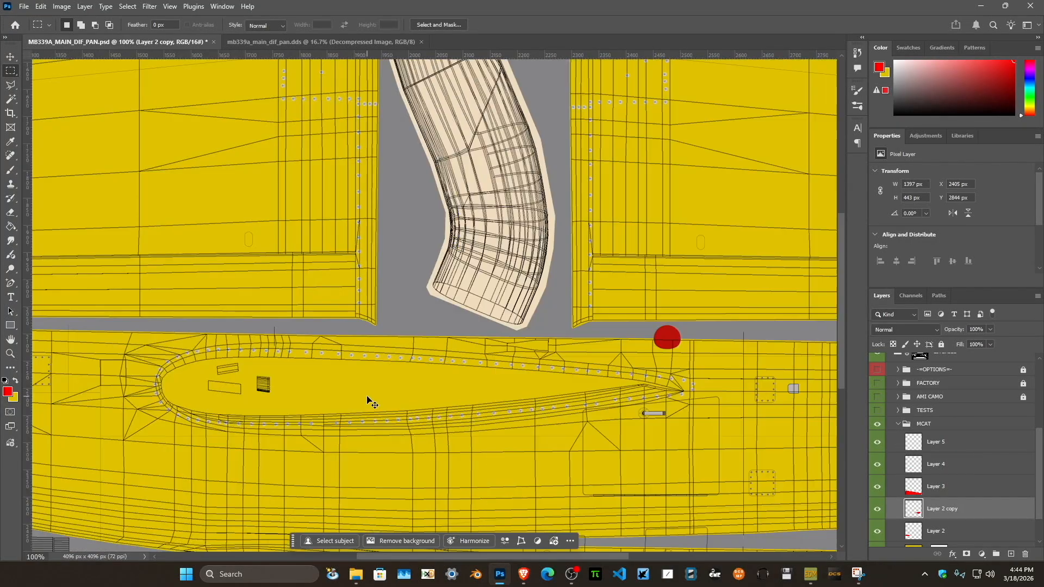
left_click_drag(313, 459, 454, 233)
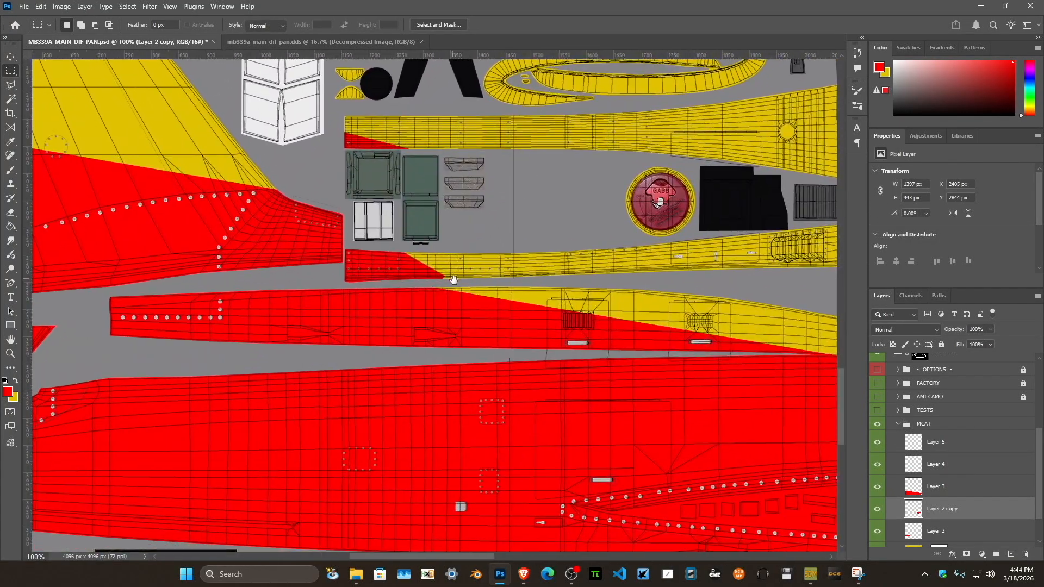
left_click_drag(452, 280, 508, 354)
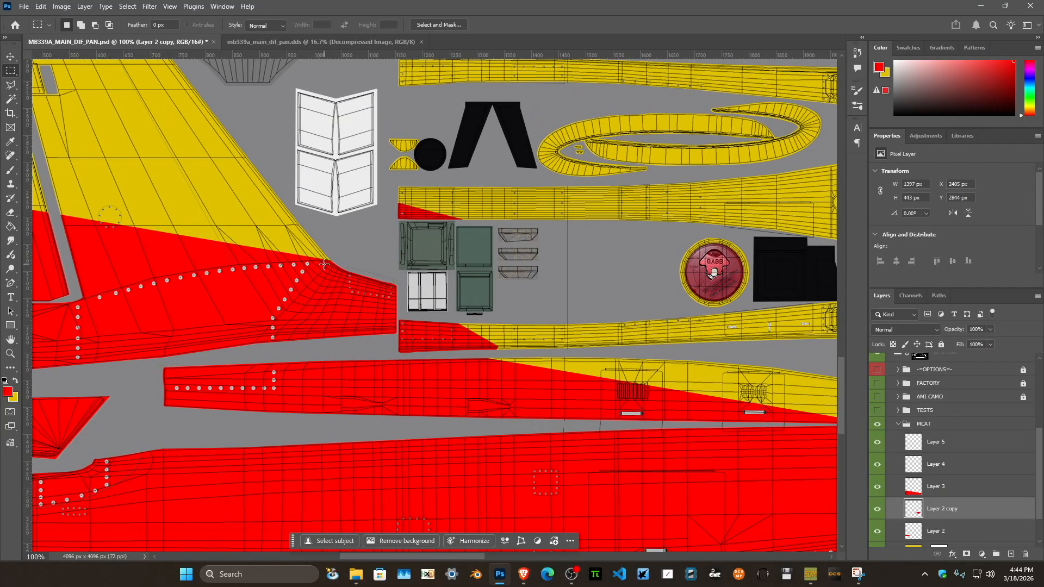
Move Layer 2 copy across the opposite fin toward its base, to about X 2741 px, Y 2477 px.
left_click_drag(755, 230, 115, 224)
left_click_drag(654, 258, 163, 247)
left_click_drag(490, 204, 408, 287)
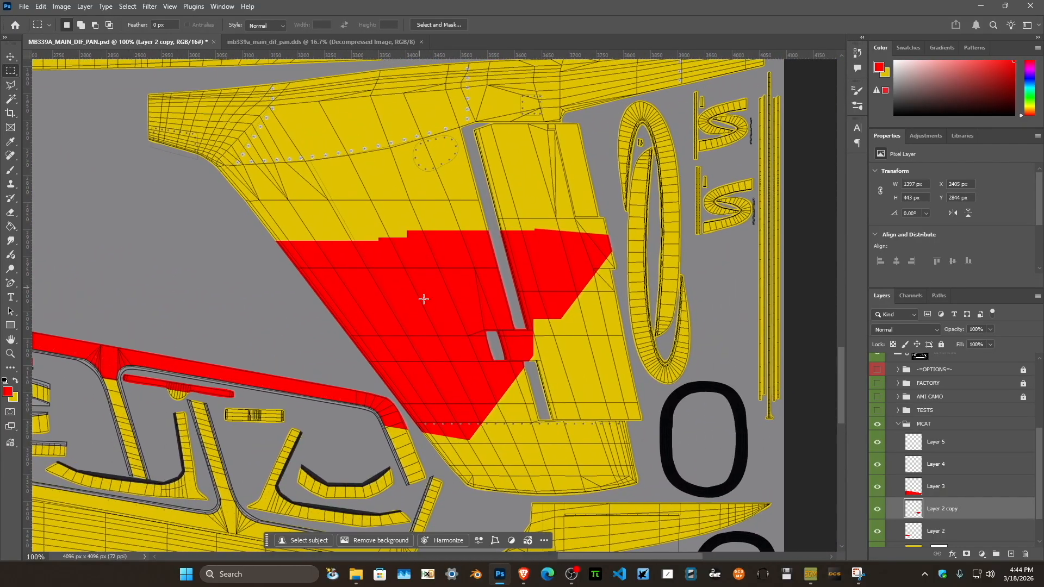
mouse_move(445, 324)
left_mouse_down()
mouse_move(471, 256)
mouse_move(526, 220)
mouse_move(545, 181)
mouse_move(627, 171)
mouse_move(444, 171)
mouse_move(453, 141)
mouse_move(485, 124)
mouse_move(526, 161)
mouse_move(482, 197)
mouse_move(407, 158)
left_mouse_up()
Compare the red areas on both fins and delete Layer 2 copy from the MCAT group.
key("ctrl+0")
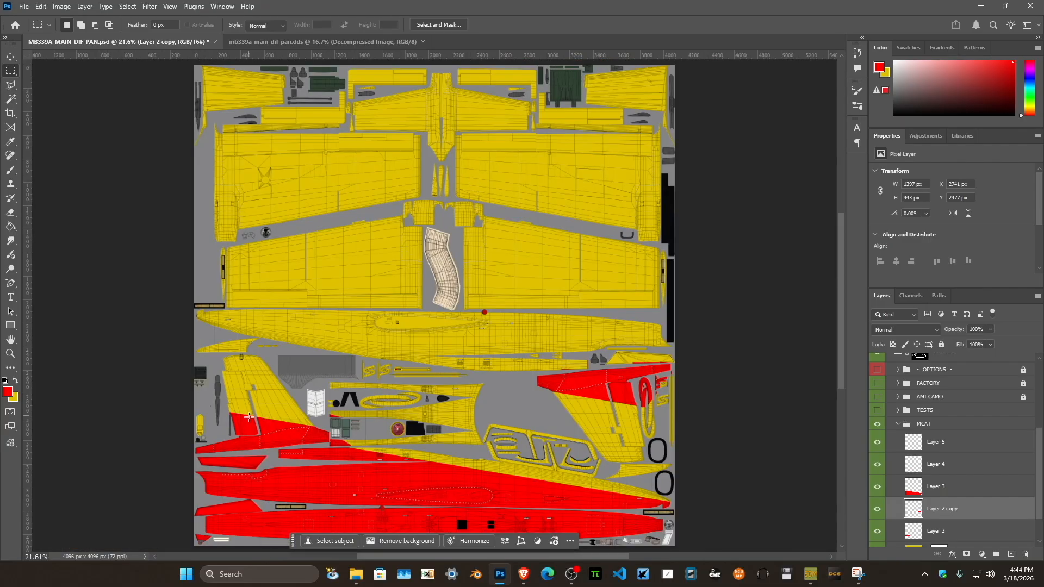
key("ctrl+1")
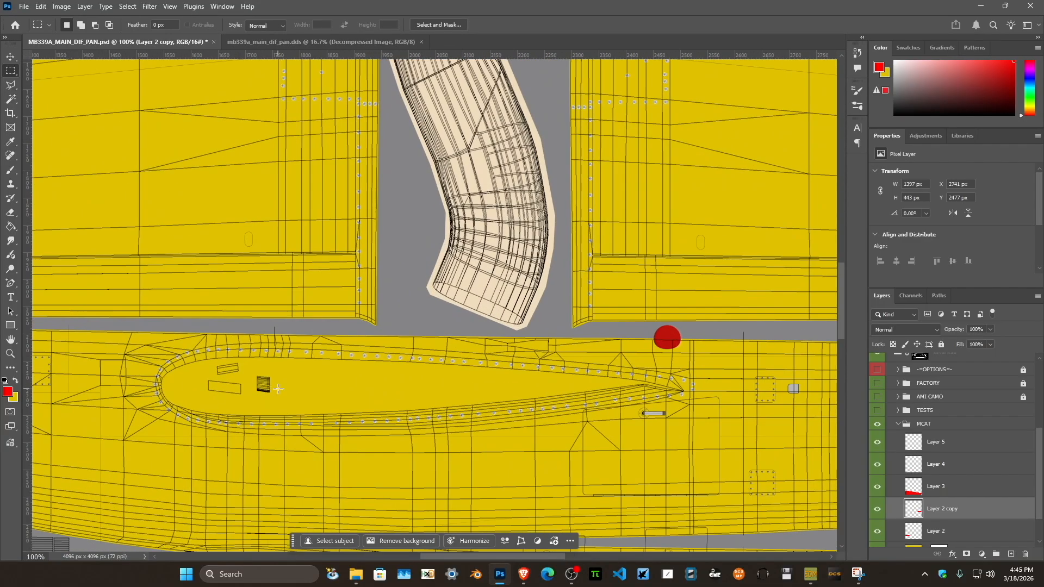
left_click_drag(279, 410, 537, 218)
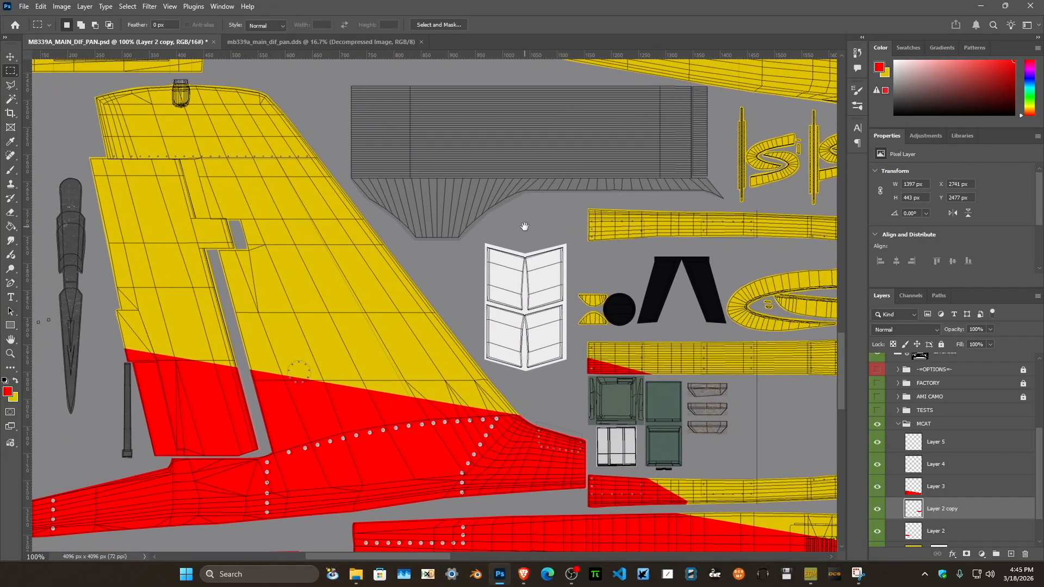
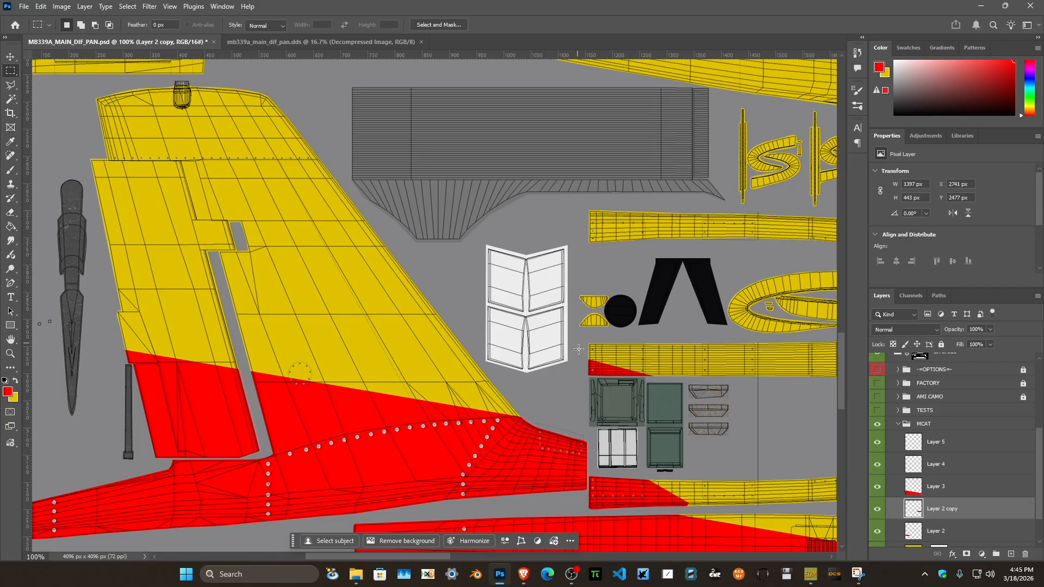
left_click_drag(1035, 441, 1035, 488)
left_click_drag(912, 465, 1025, 554)
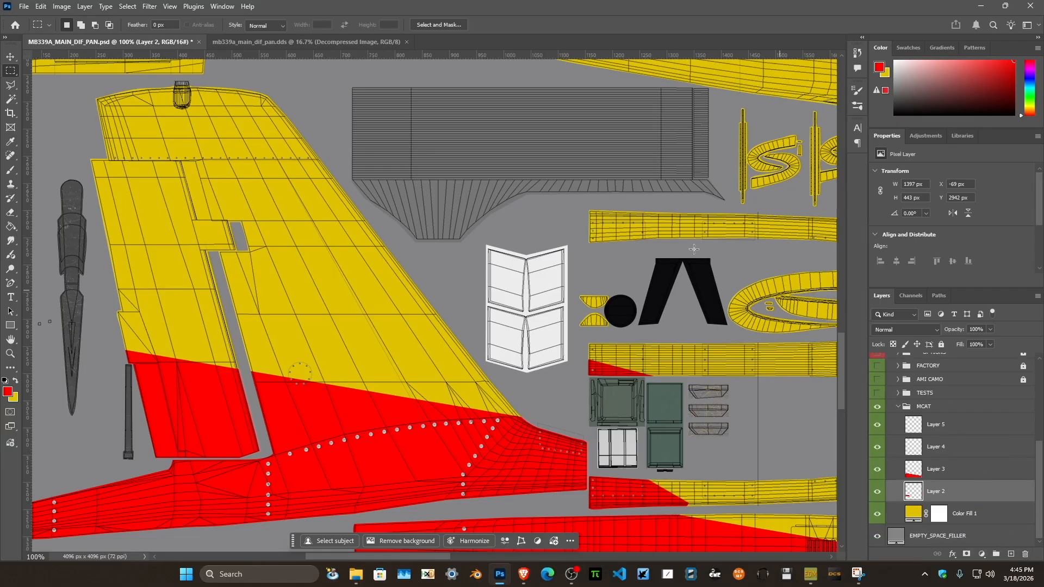
Add a new layer above Layer 2 and select a rectangle about 1739 × 408 px over the aft half of the yellow fuselage side.
key("ctrl+0")
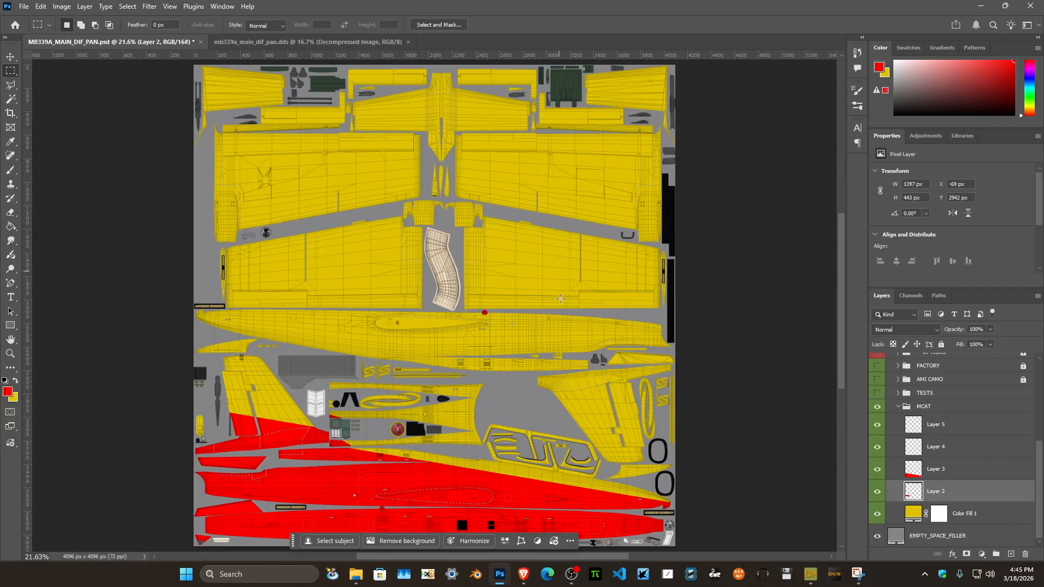
left_click(1010, 555)
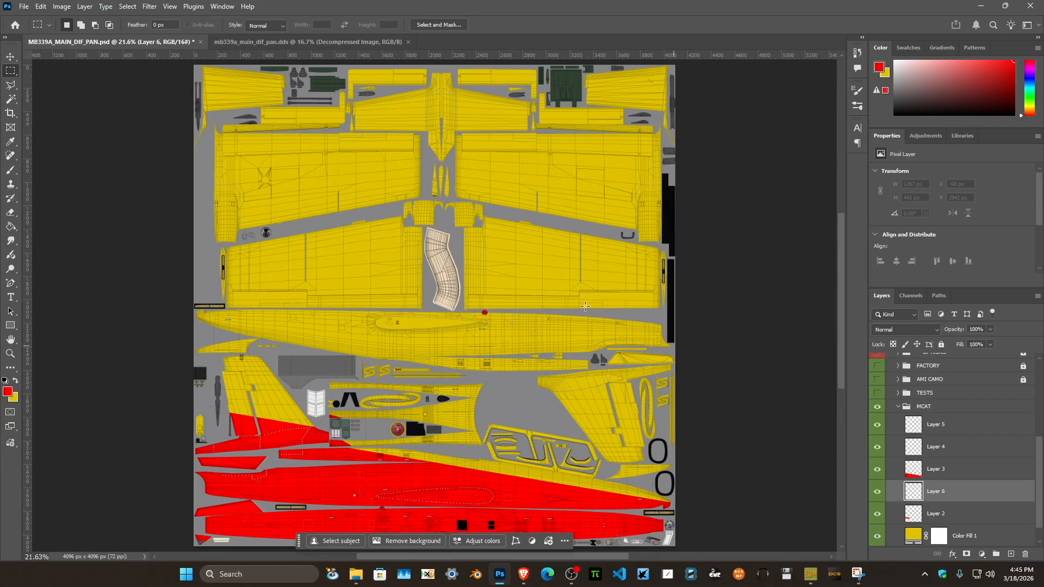
left_click_drag(459, 296, 661, 344)
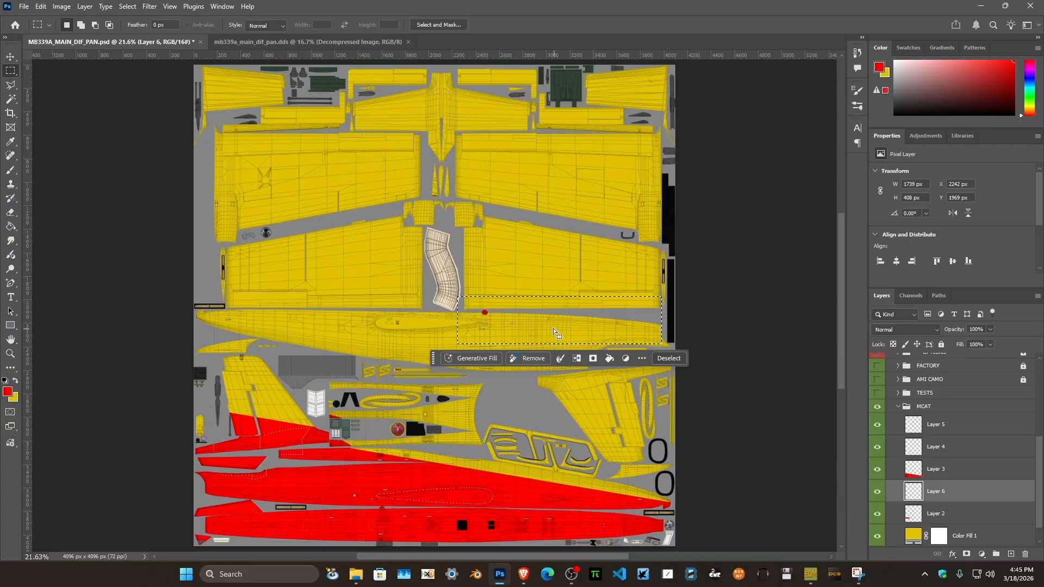
Stretch the selection downward to about 778 px high, fill it with red on Layer 6, and deselect.
right_click(554, 328)
left_click(569, 197)
left_click_drag(558, 345, 560, 387)
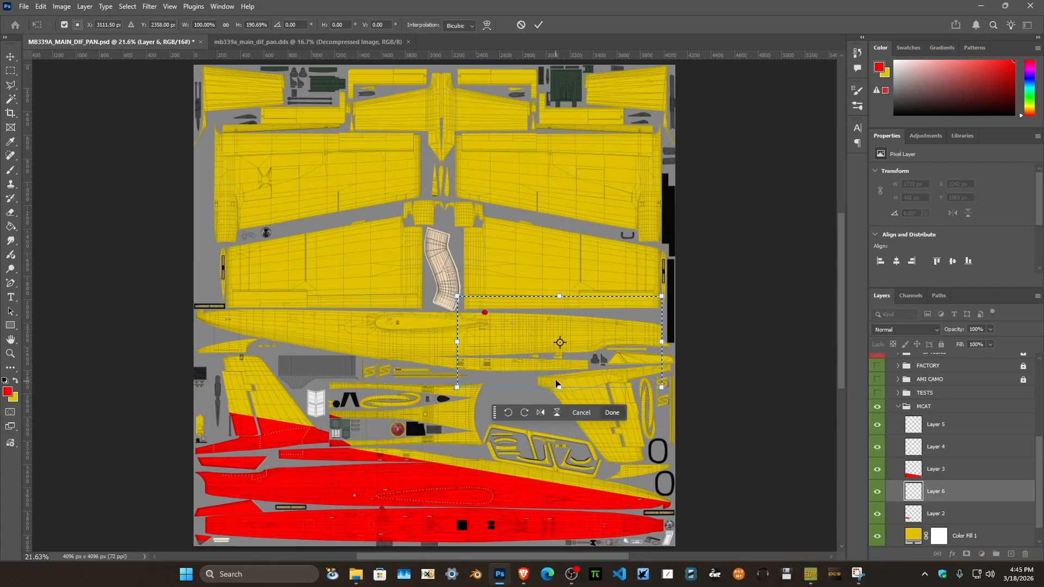
key("Return")
key("alt+BackSpace")
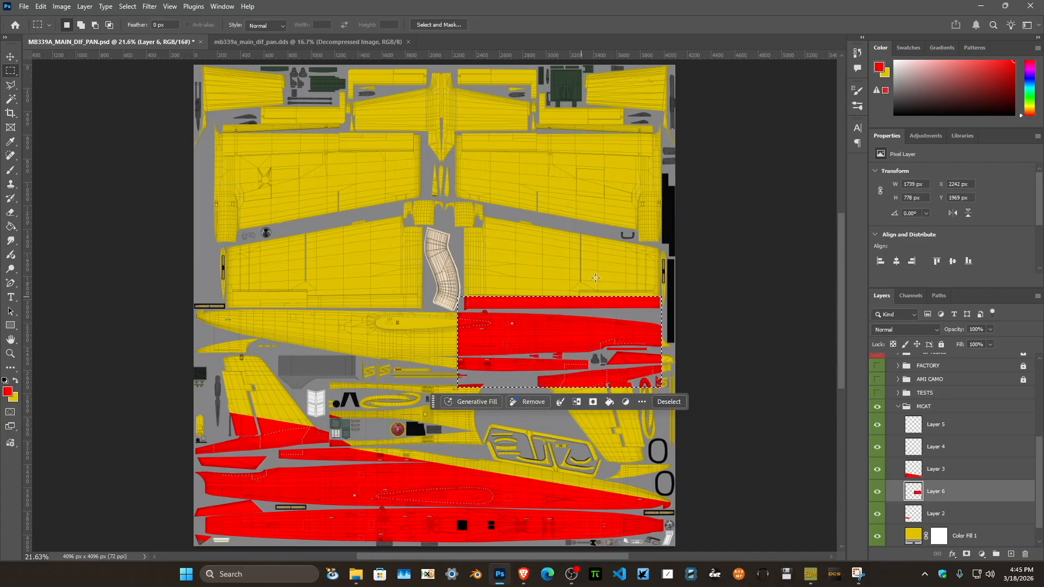
key("ctrl+d")
Save the PSD and move the red rectangle on Layer 6 aft to about X 2921 px, Y 1944 px.
left_click_drag(510, 340, 565, 328)
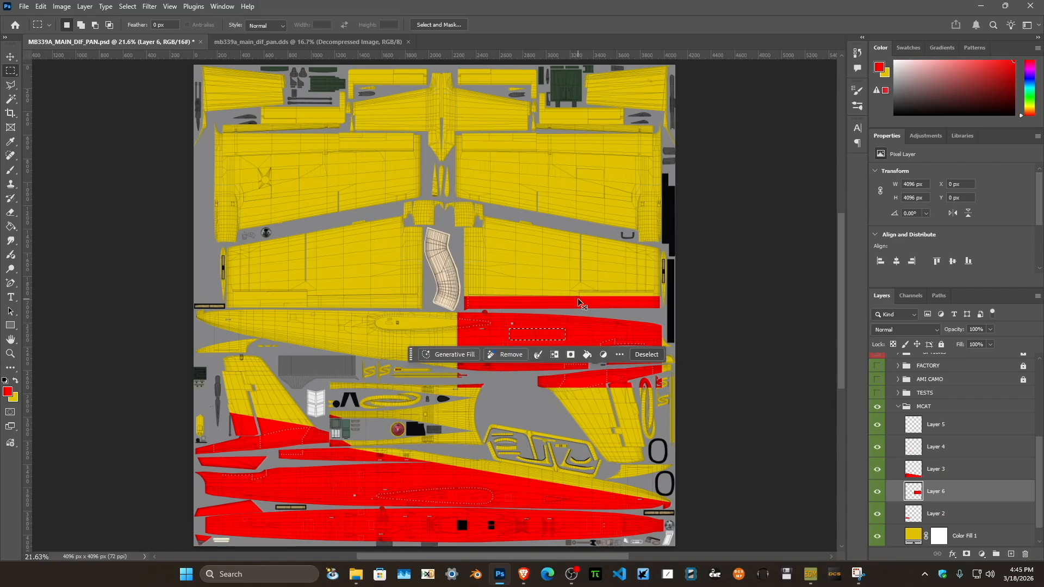
key("ctrl+d")
key("ctrl+s")
left_click_drag(514, 338, 592, 333)
Fine-position the red rectangle at the front edge of the opposite fin's base, to about X 2928 px, Y 1955 px.
key("ctrl+1")
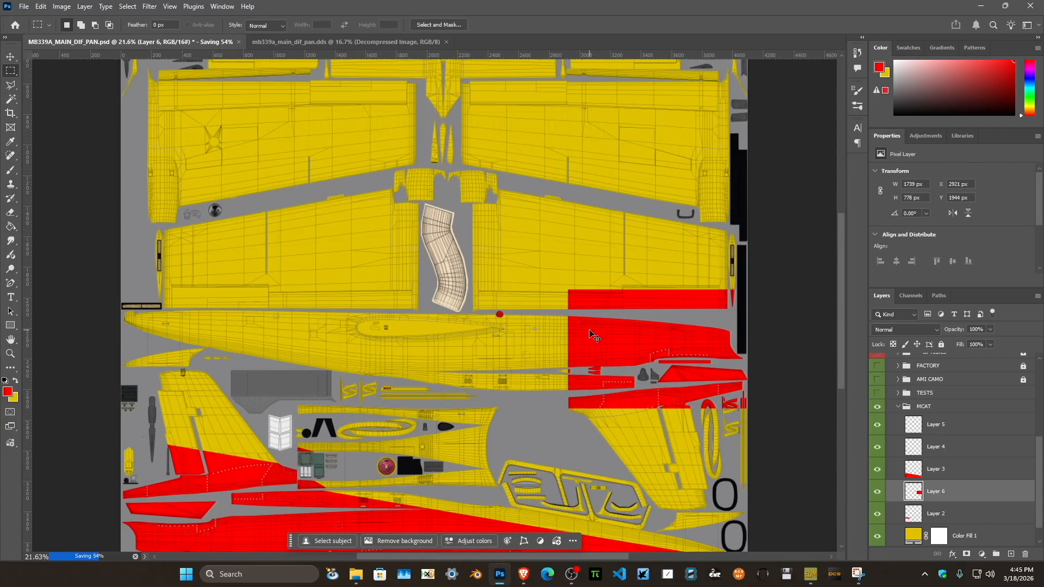
left_click_drag(751, 402, 464, 201)
left_click_drag(511, 273, 531, 236)
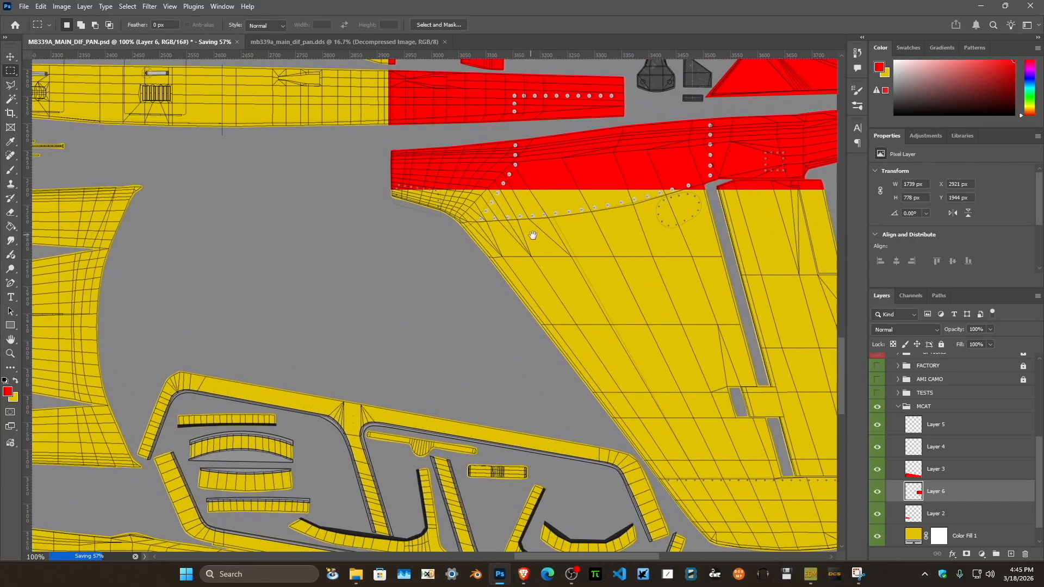
left_click_drag(409, 184, 412, 190)
key("ctrl+Down")
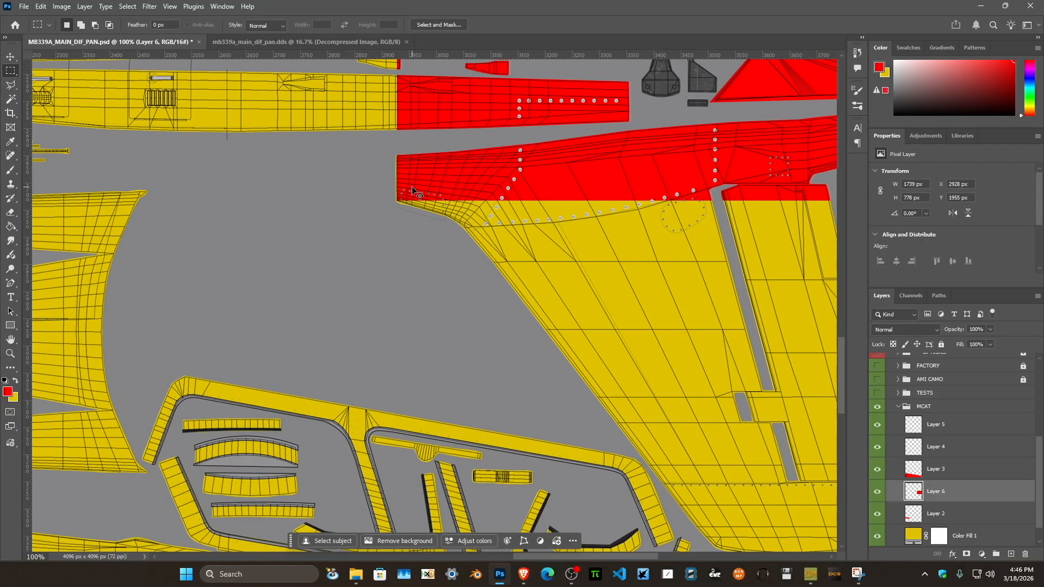
Rotate Layer 6 clockwise by 9.6° about its lower-left corner, then shift it 20 px to the left.
key("ctrl+t")
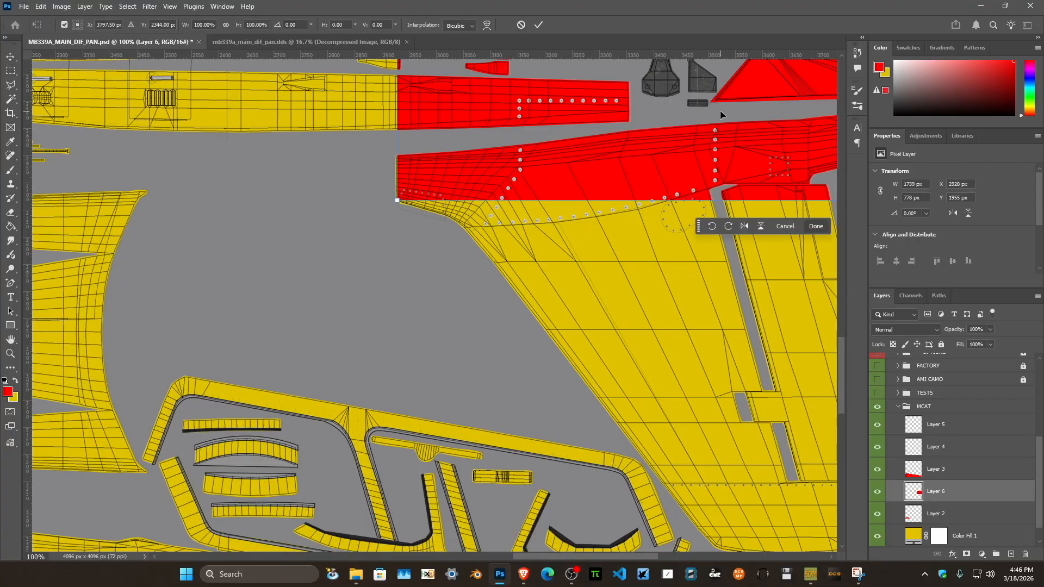
left_click_drag(720, 111, 540, 324)
left_click_drag(699, 217, 227, 428)
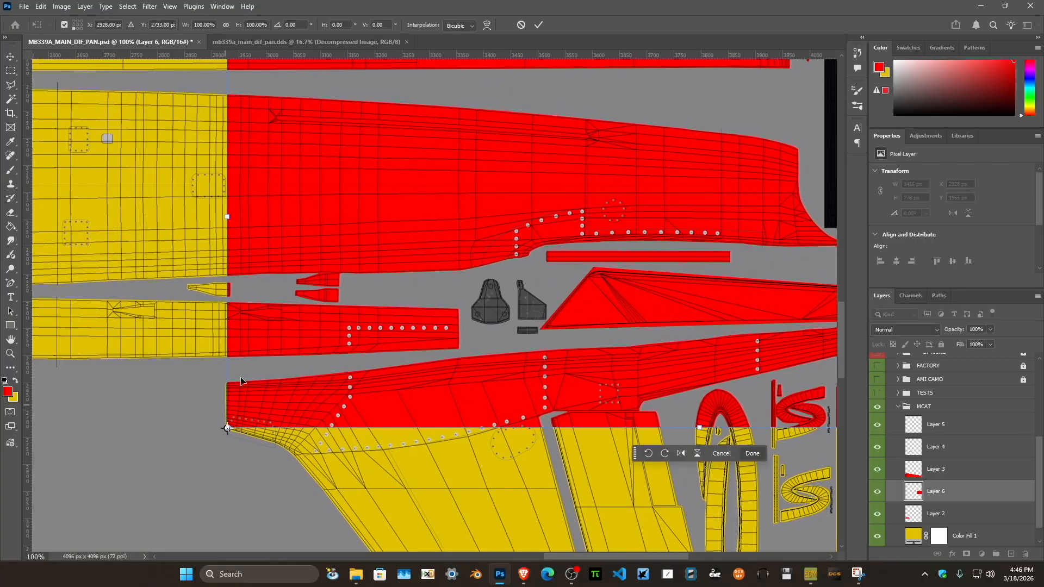
left_click_drag(778, 498, 774, 521)
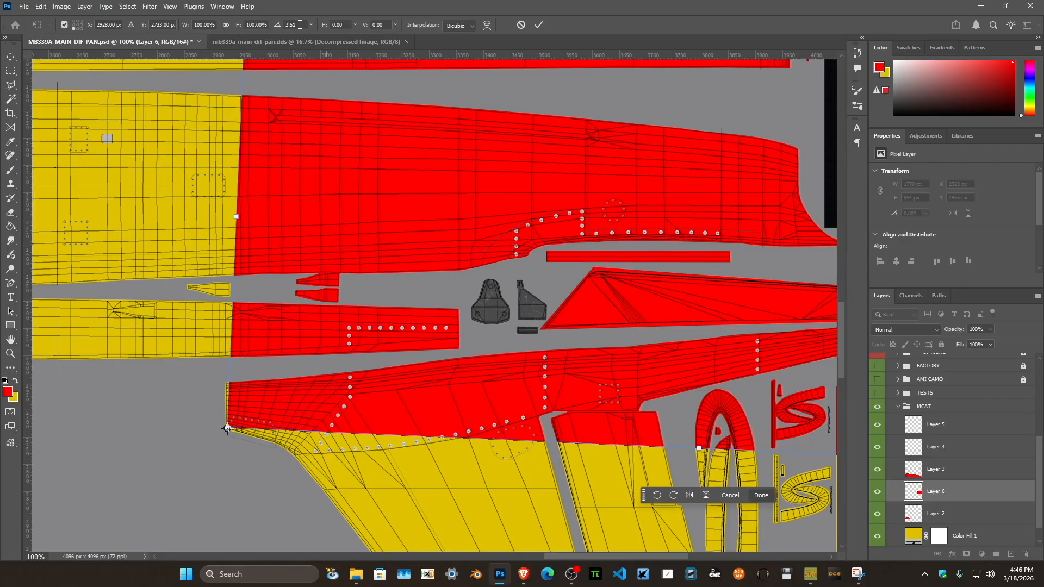
left_click_drag(300, 25, 270, 27)
type("9.6")
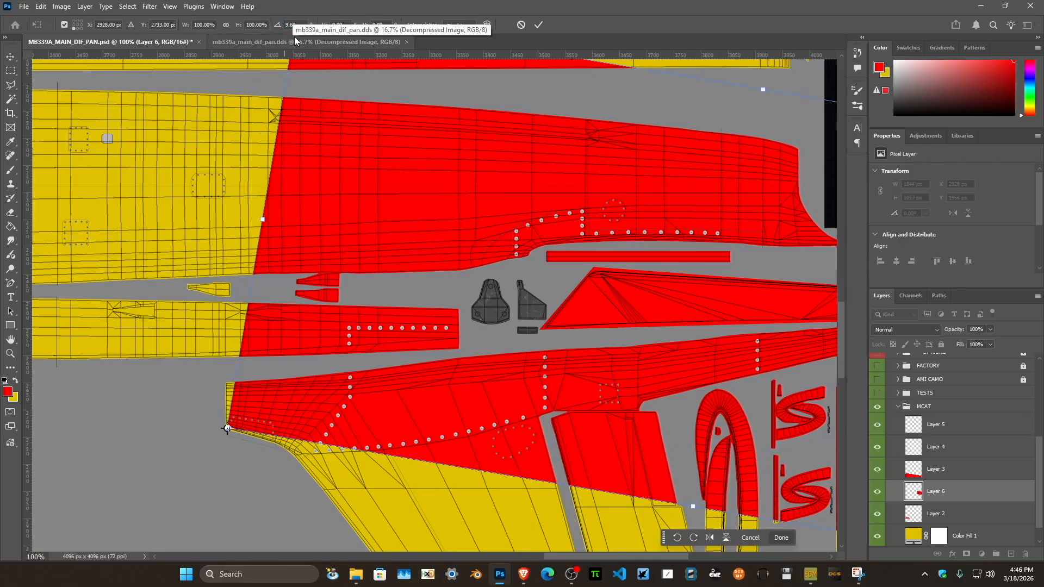
key("Return")
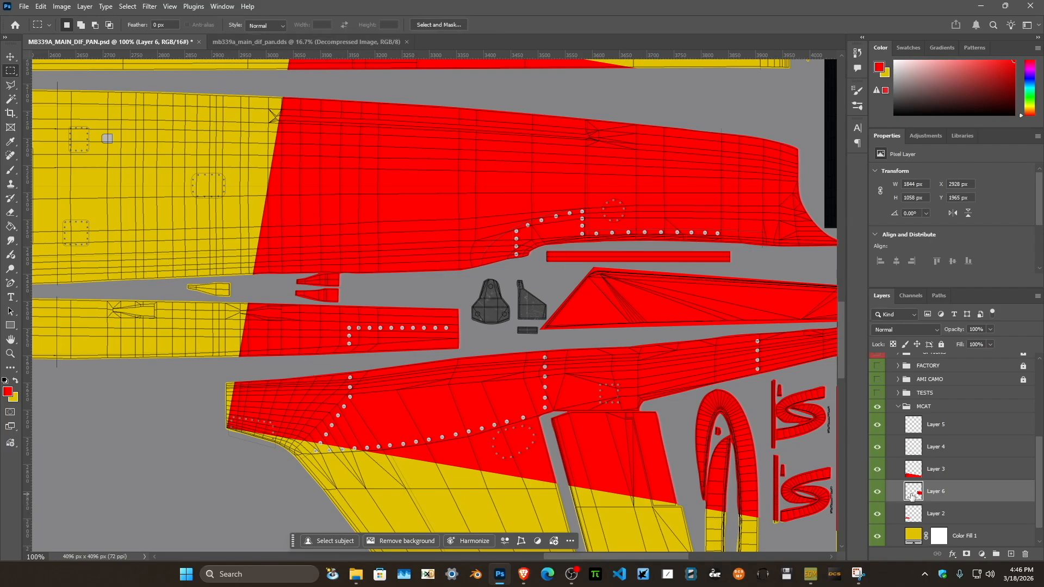
key("ctrl+shift+Left")
key("ctrl+shift+Left")
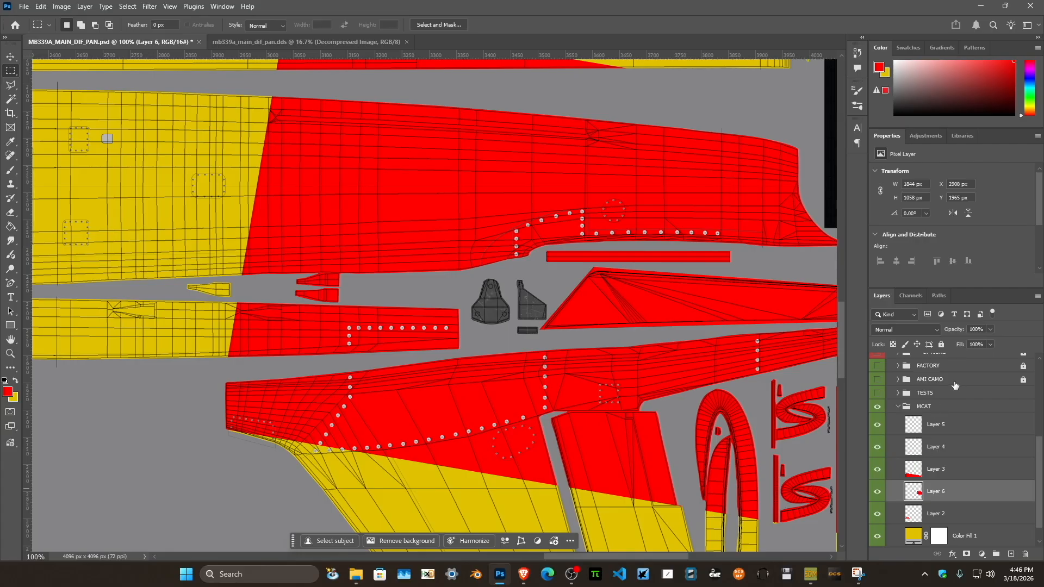
Clear the part of Layer 6's red fill that spills onto the wing section above the fuselage.
key("ctrl+0")
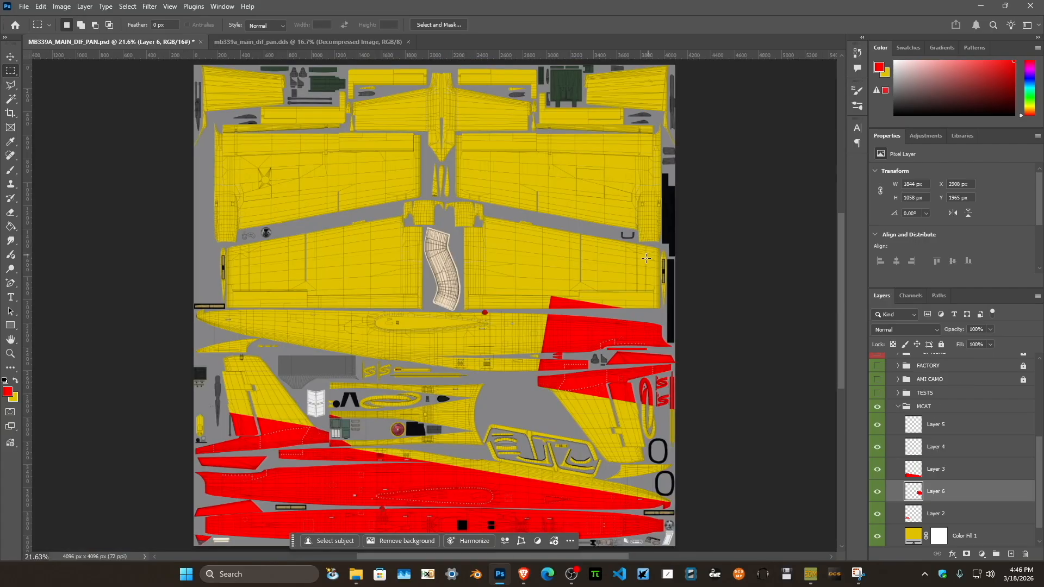
left_click_drag(491, 247, 671, 311)
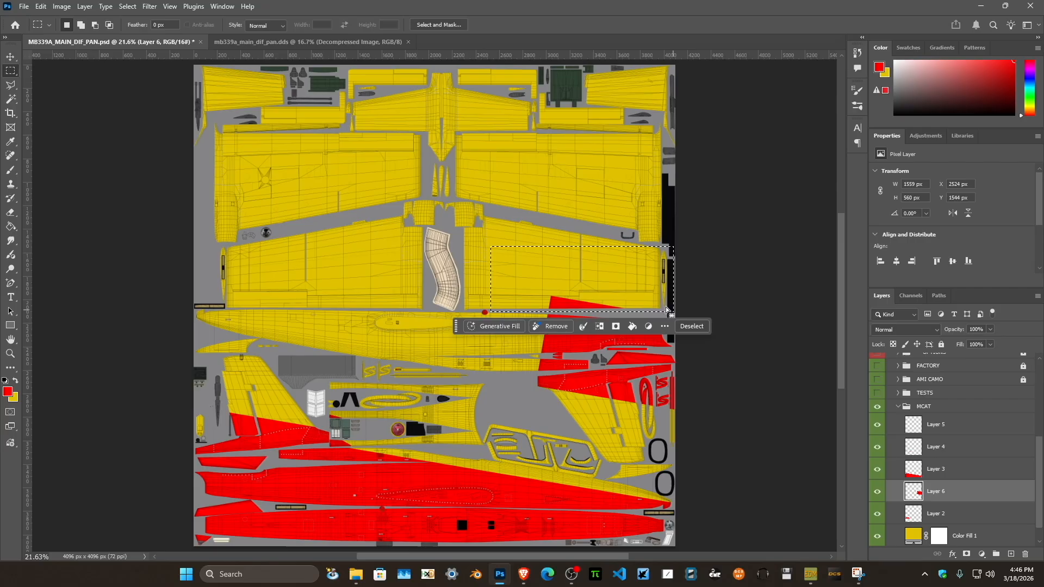
left_click(628, 249)
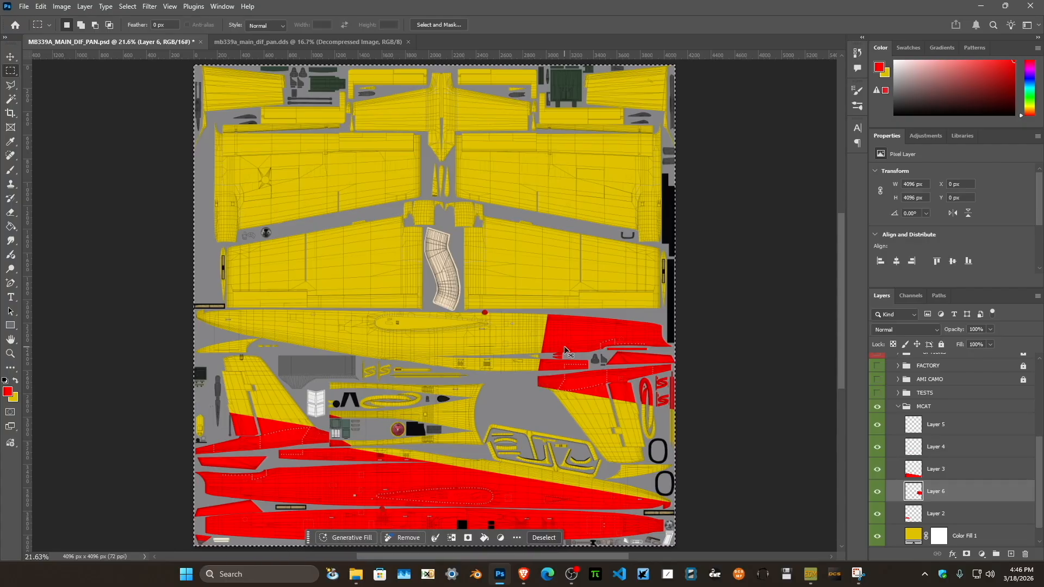
Update mb339a_main_dif_pan.dds with the merged texture from the PSD and save it through the NVIDIA texture exporter.
left_click(315, 39)
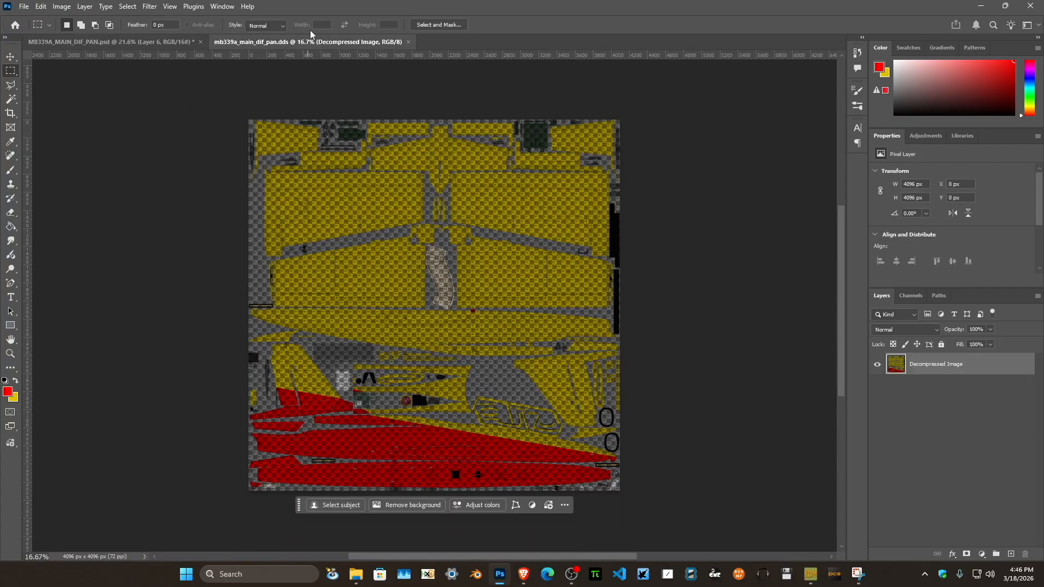
key("ctrl+s")
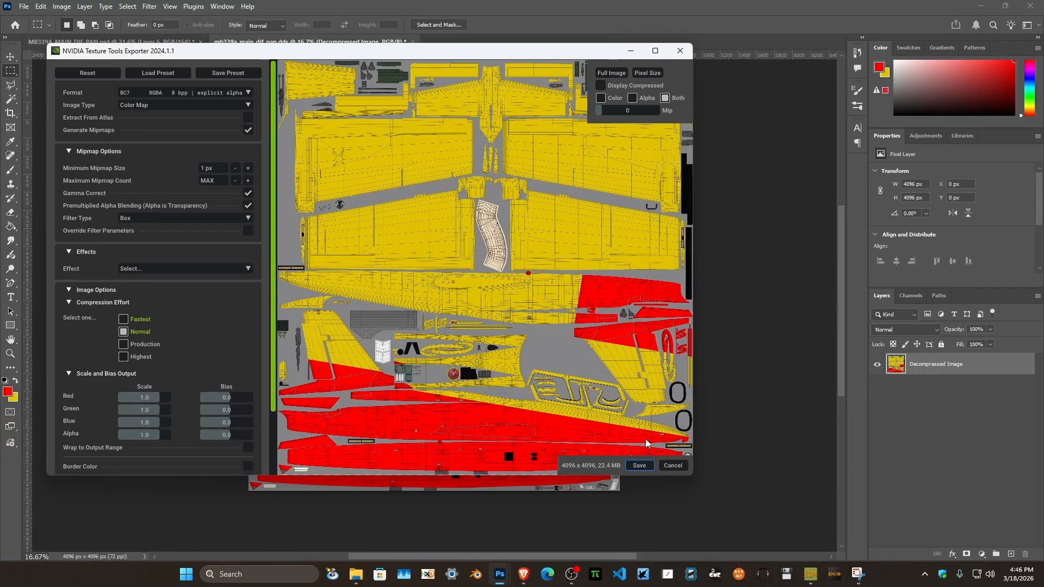
key("alt+Tab")
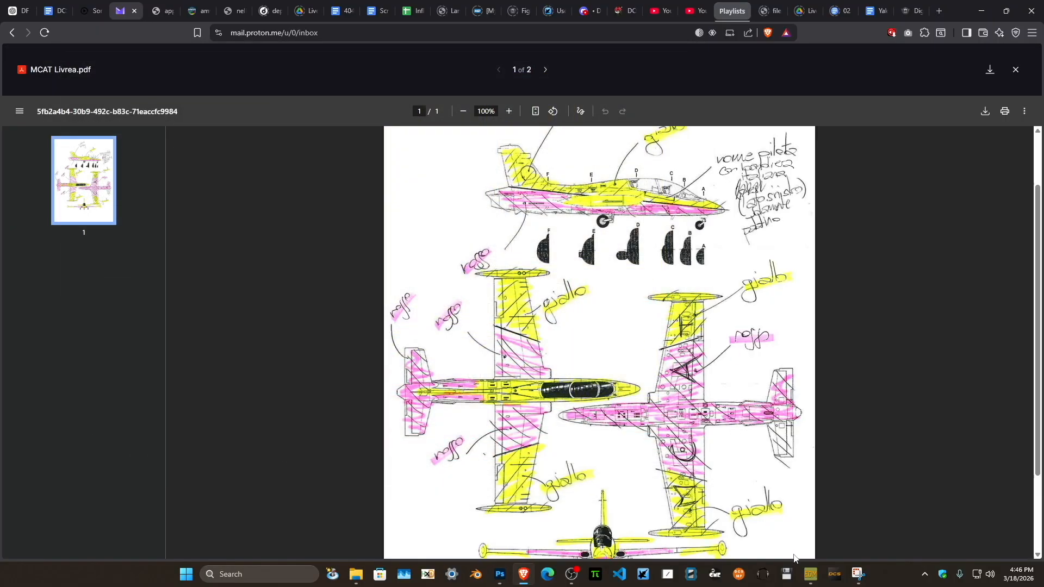
Switch to ModelViewer, reload the textures, and orbit the MB-339 to inspect the red areas around the tail.
left_click(810, 574)
left_click(566, 36)
mouse_move(665, 128)
left_mouse_down()
mouse_move(676, 177)
mouse_move(667, 165)
mouse_move(655, 171)
mouse_move(665, 153)
mouse_move(837, 240)
mouse_move(803, 215)
mouse_move(818, 204)
mouse_move(736, 216)
mouse_move(658, 155)
mouse_move(699, 177)
mouse_move(757, 180)
mouse_move(766, 132)
mouse_move(735, 105)
mouse_move(732, 174)
mouse_move(853, 147)
mouse_move(783, 142)
mouse_move(678, 108)
mouse_move(785, 157)
mouse_move(830, 142)
mouse_move(801, 168)
mouse_move(791, 214)
mouse_move(675, 185)
mouse_move(688, 161)
mouse_move(673, 166)
mouse_move(719, 150)
left_mouse_up()
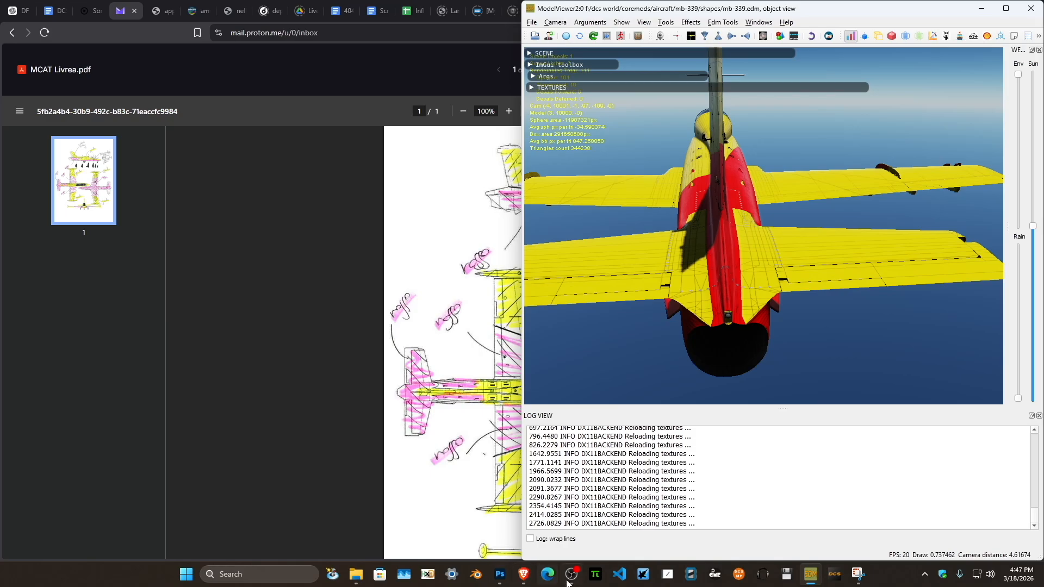
Switch back to MB339A_MAIN_DIF_PAN.psd in Photoshop and delete Layer 6 from the MCAT group.
left_click(499, 576)
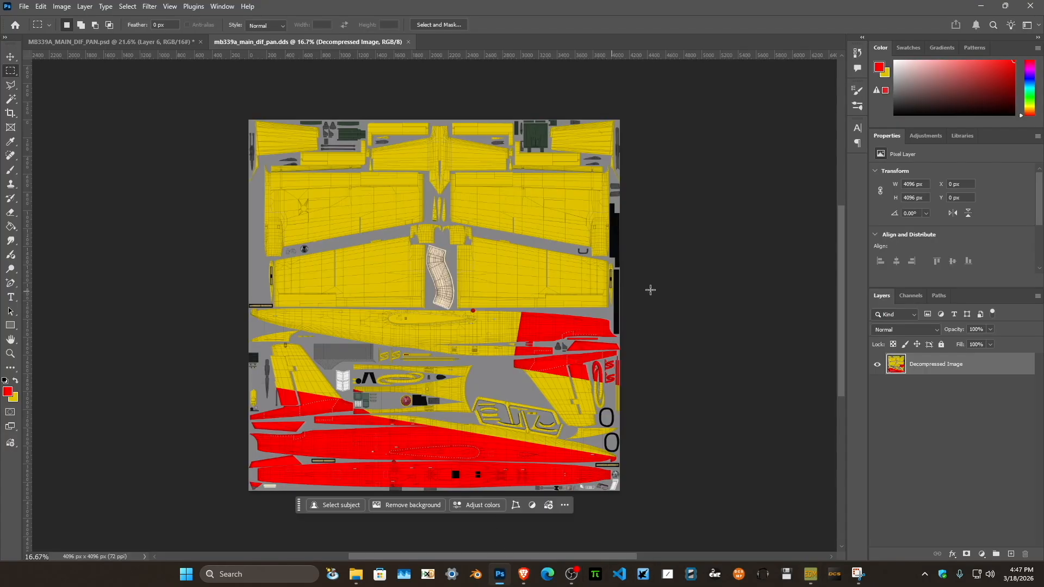
left_click(136, 42)
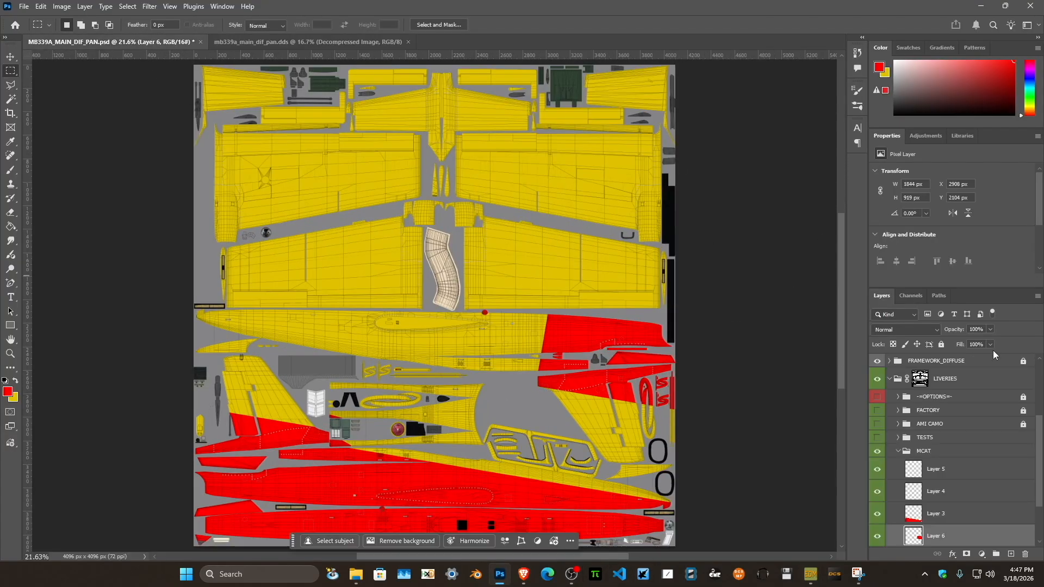
scroll(1029, 526, "down", 3)
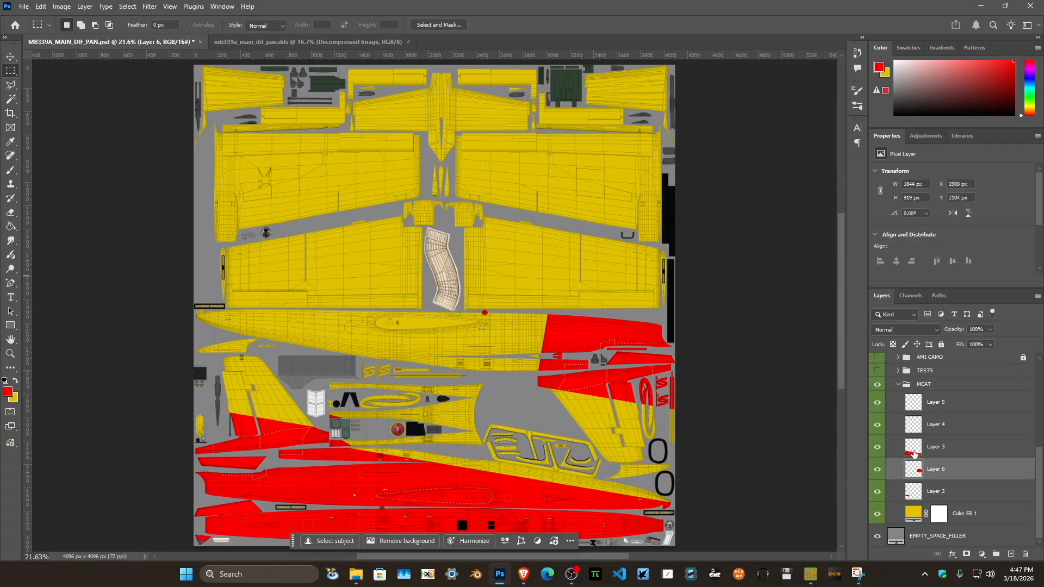
key("Delete")
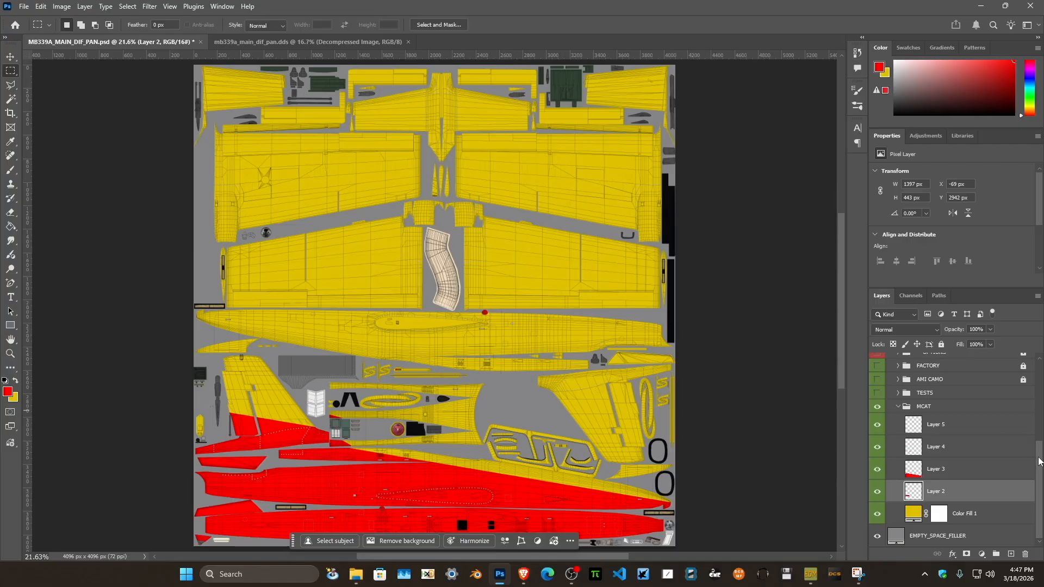
Load the LIVERIES group mask as a selection, invert it, and clear Layer 2's pixels outside the aircraft parts.
scroll(1038, 461, "up", 3)
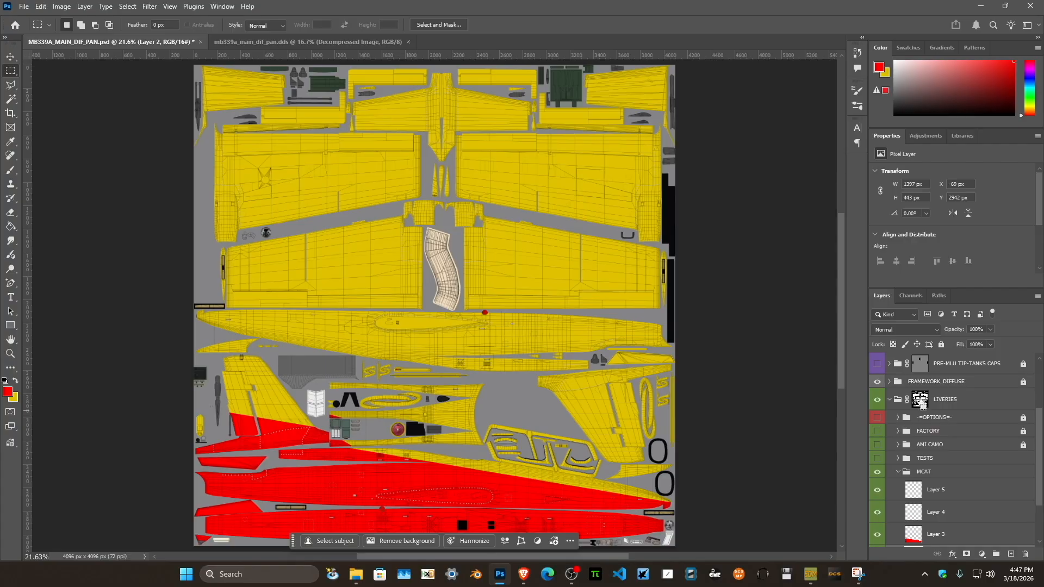
left_click(920, 402, "ctrl")
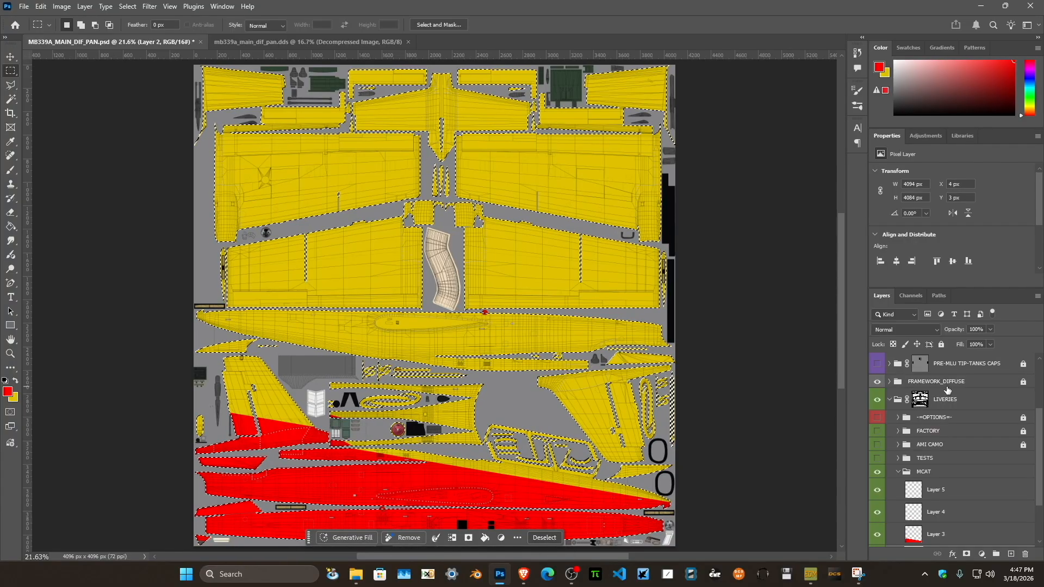
scroll(1036, 466, "down", 3)
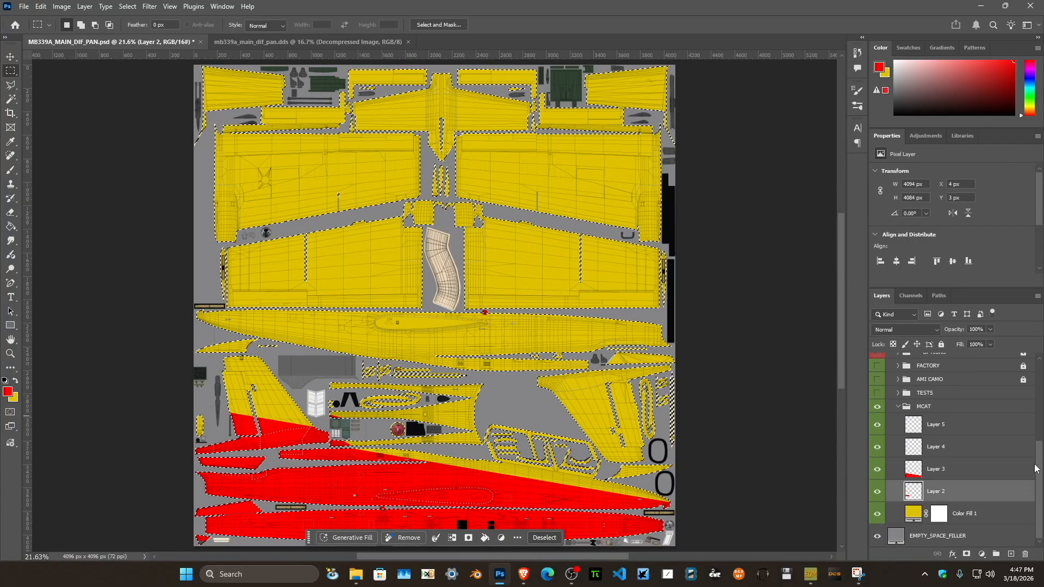
key("ctrl+d")
left_click(910, 470, "ctrl")
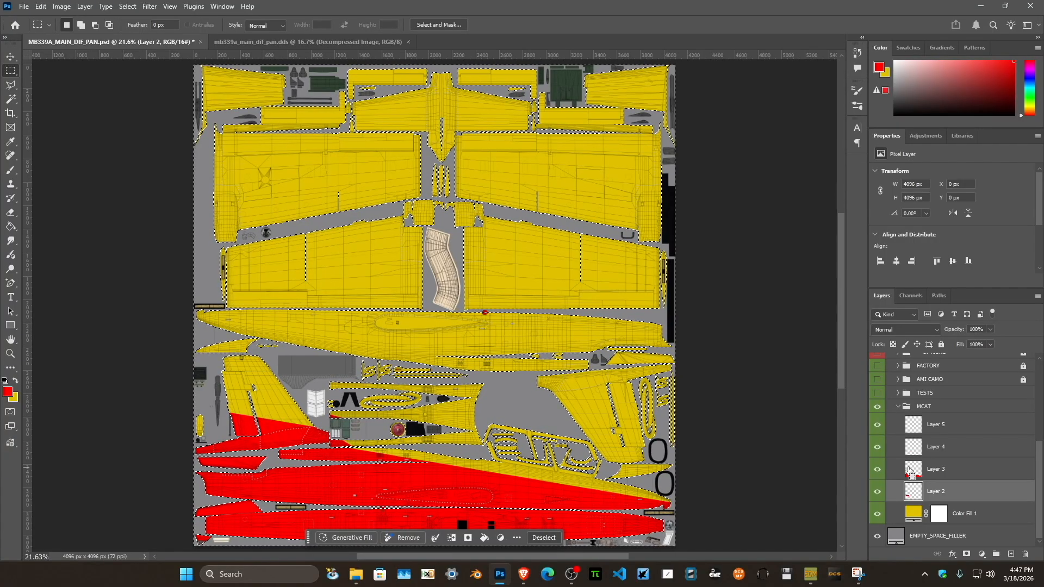
key("ctrl+d")
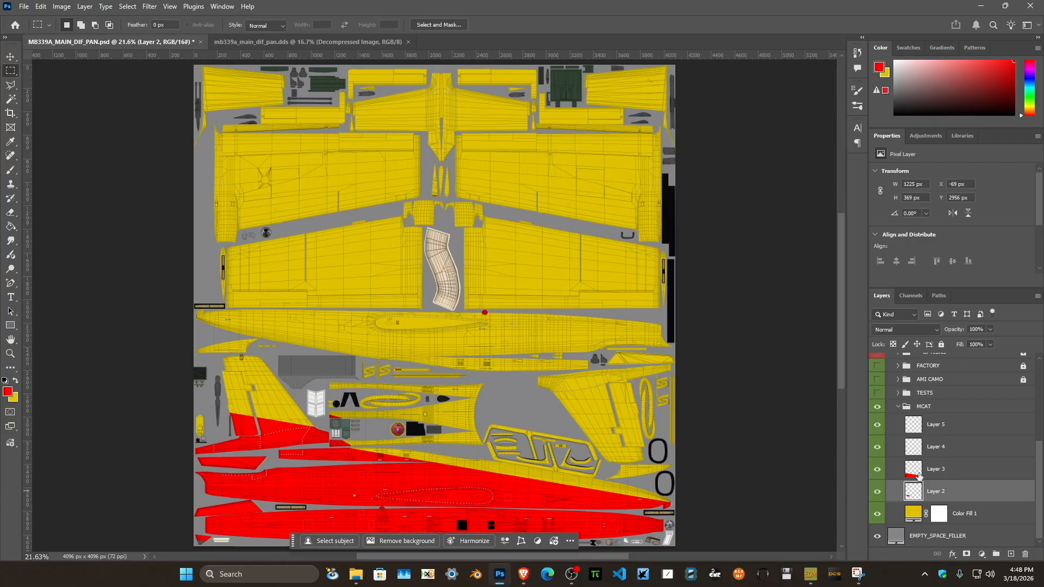
Duplicate Layer 2 and flip the copy horizontally.
left_click_drag(920, 477, 919, 476)
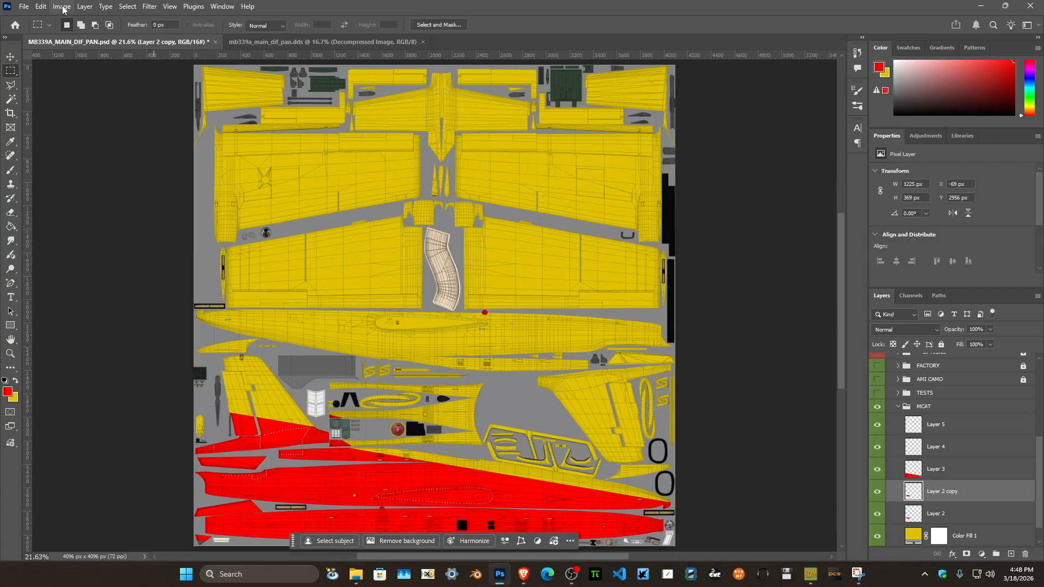
left_click(41, 6)
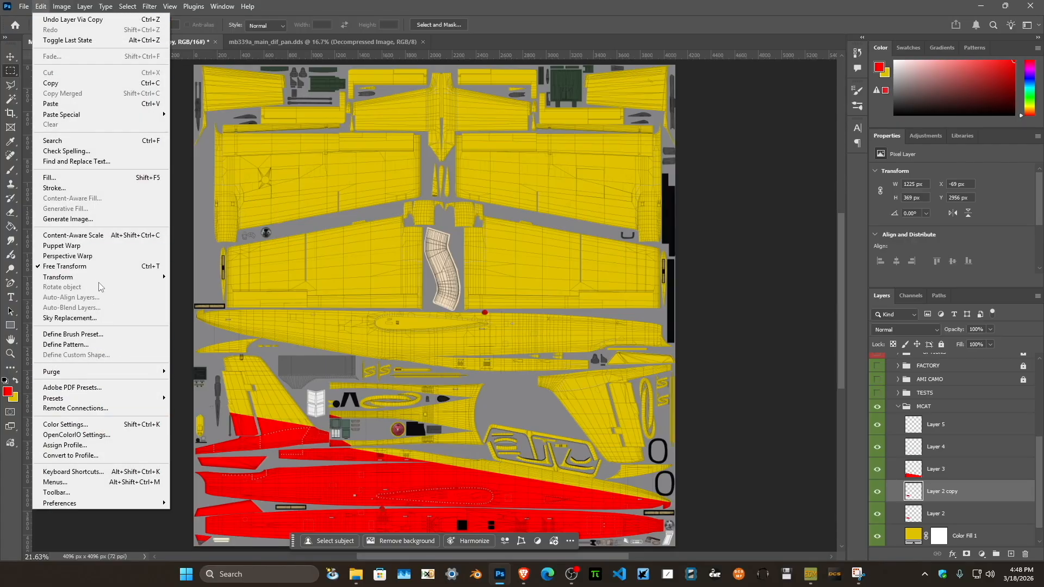
mouse_move(104, 278)
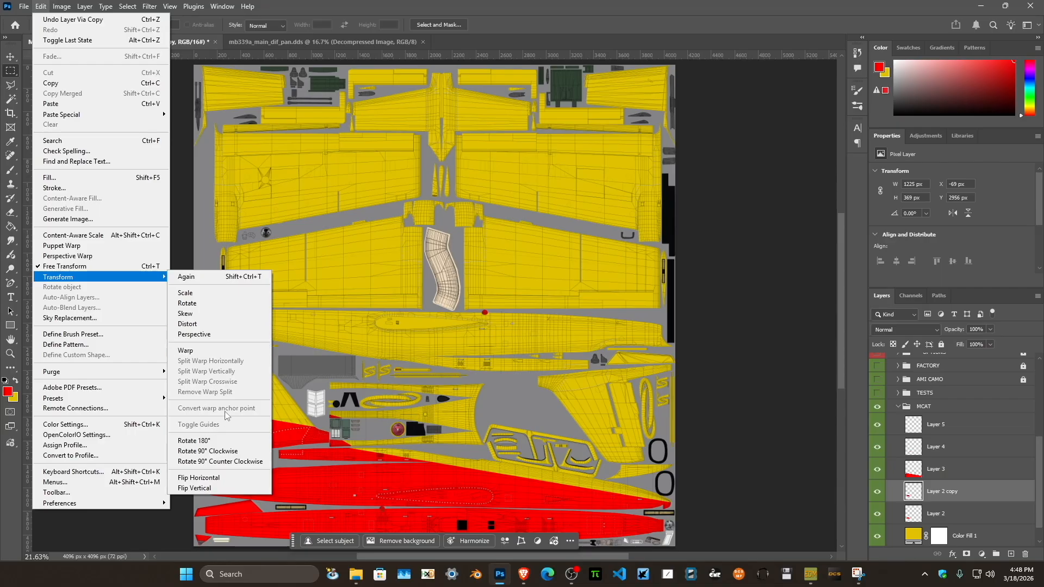
left_click(198, 478)
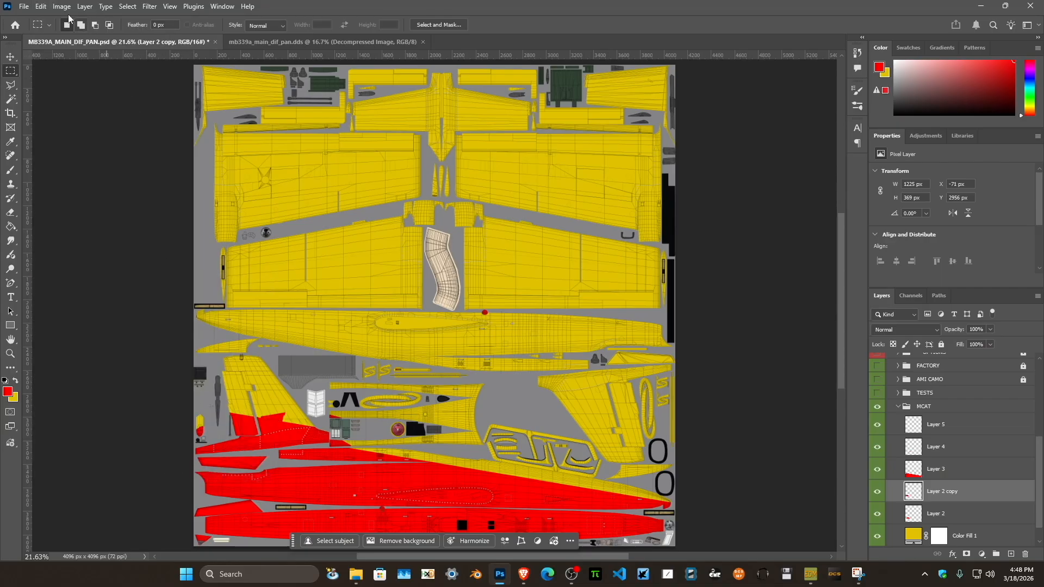
Flip the Layer 2 copy vertically and move it onto the opposite tail fin, at about X 2916 px, Y 2538 px.
left_click(41, 6)
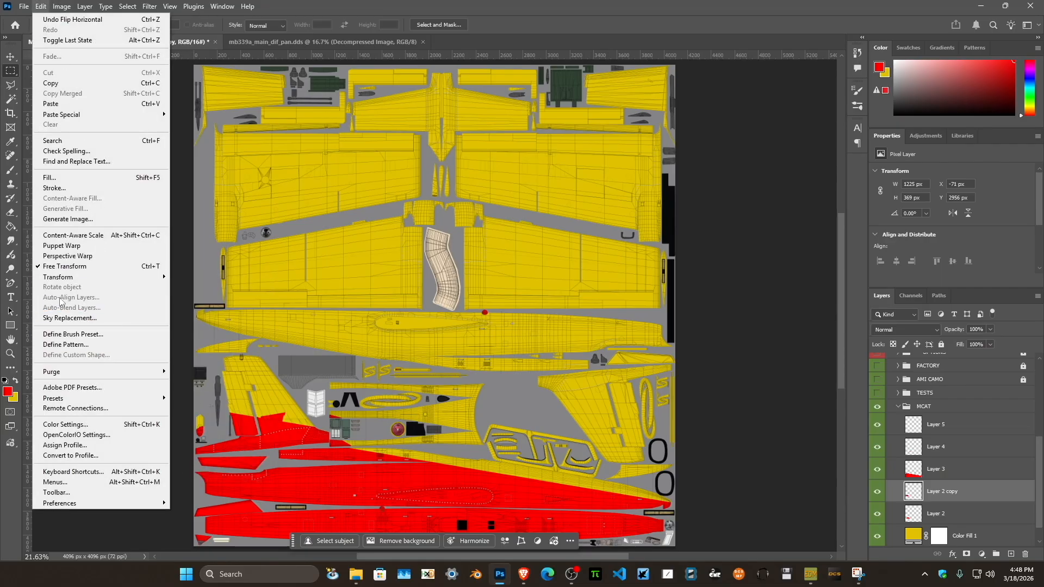
mouse_move(101, 280)
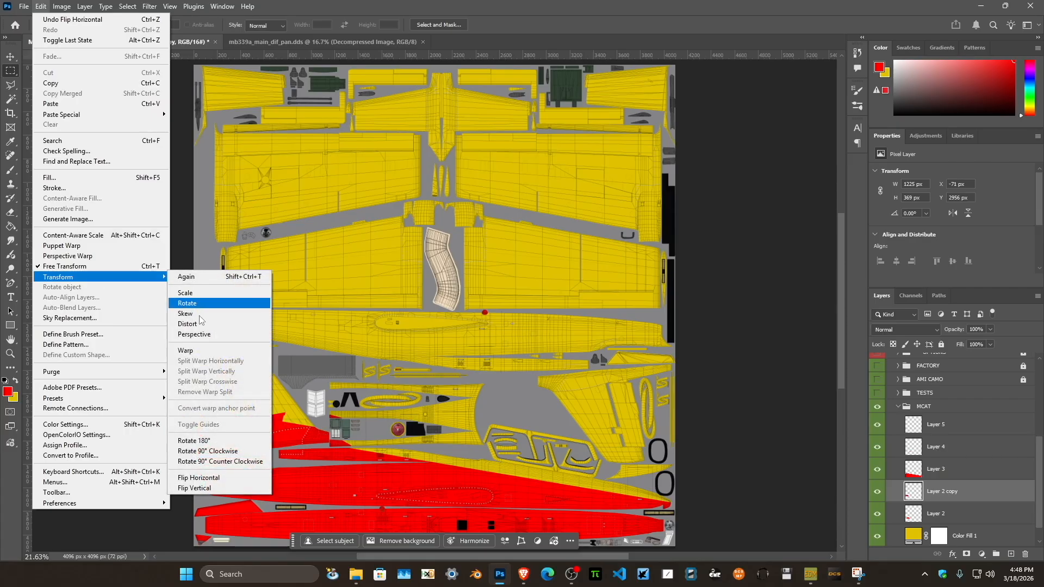
left_click(210, 489)
left_click_drag(298, 426, 652, 365)
left_click_drag(602, 439, 610, 409)
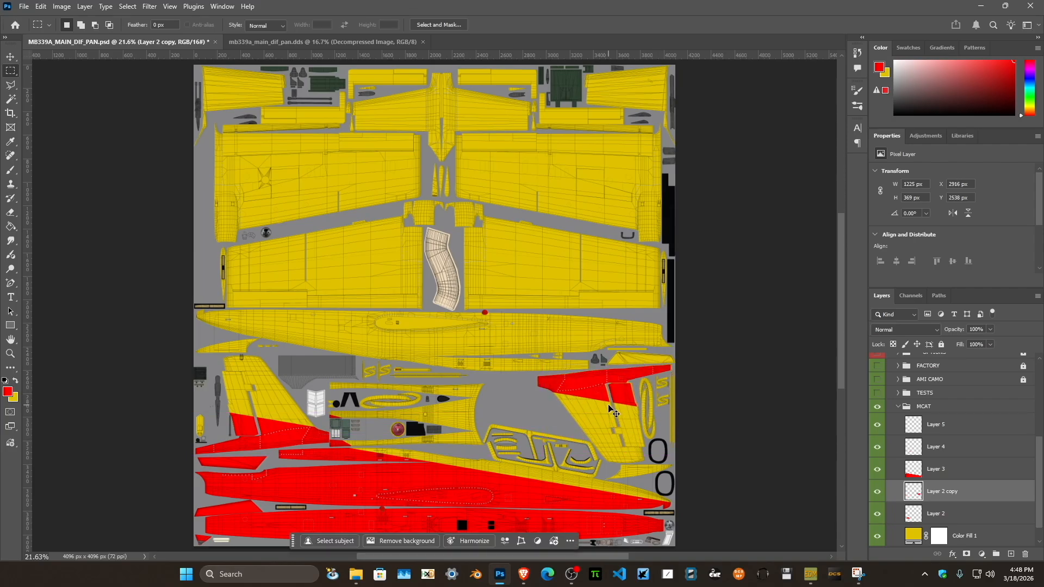
Nudge the Layer 2 copy pixel by pixel to X 2919 px, Y 2536 px, aligning the red with the fin's outline.
key("ctrl+1")
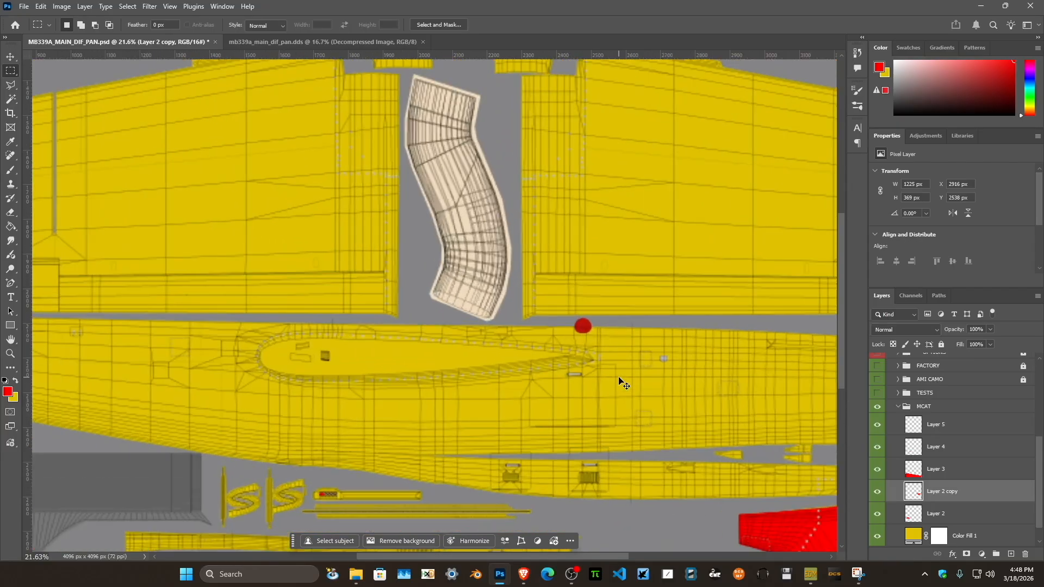
left_click_drag(638, 378, 393, 235)
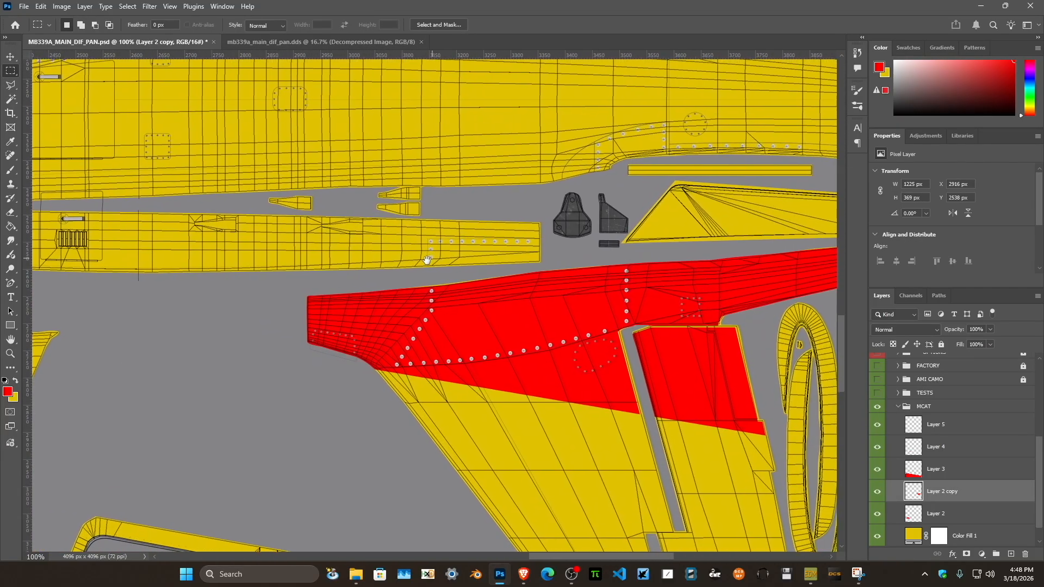
left_click_drag(647, 226, 482, 256)
left_click_drag(536, 232, 431, 252)
key("ctrl+Right")
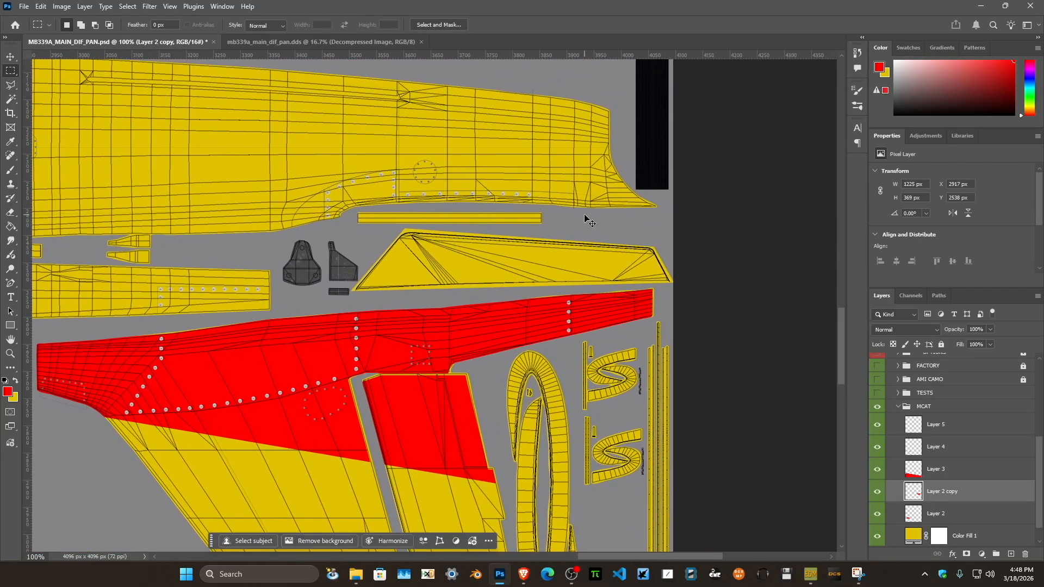
key("ctrl+Right")
key("ctrl+Up")
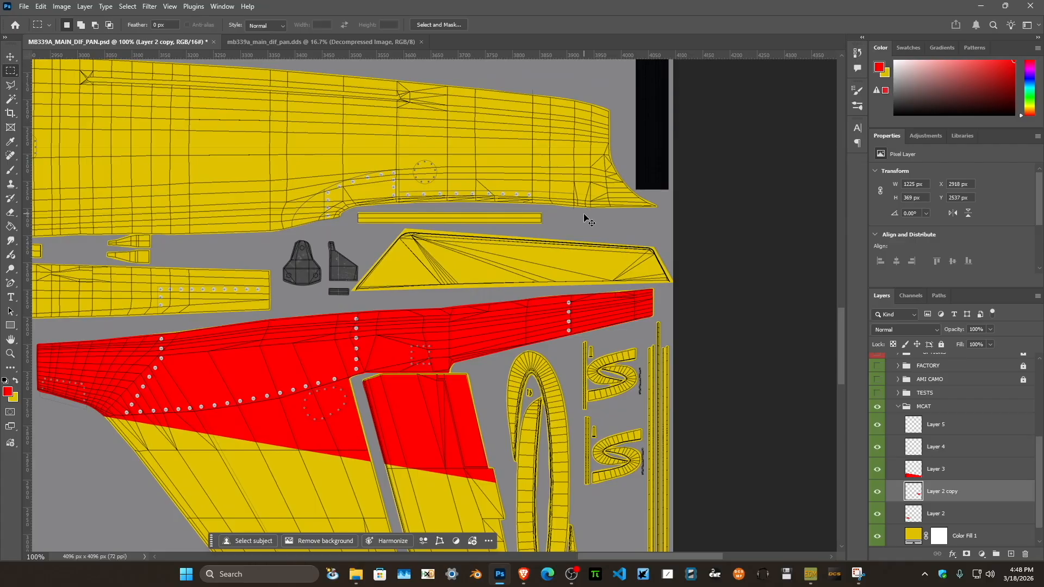
key("ctrl+Up")
key("ctrl+Up")
key("ctrl+Down")
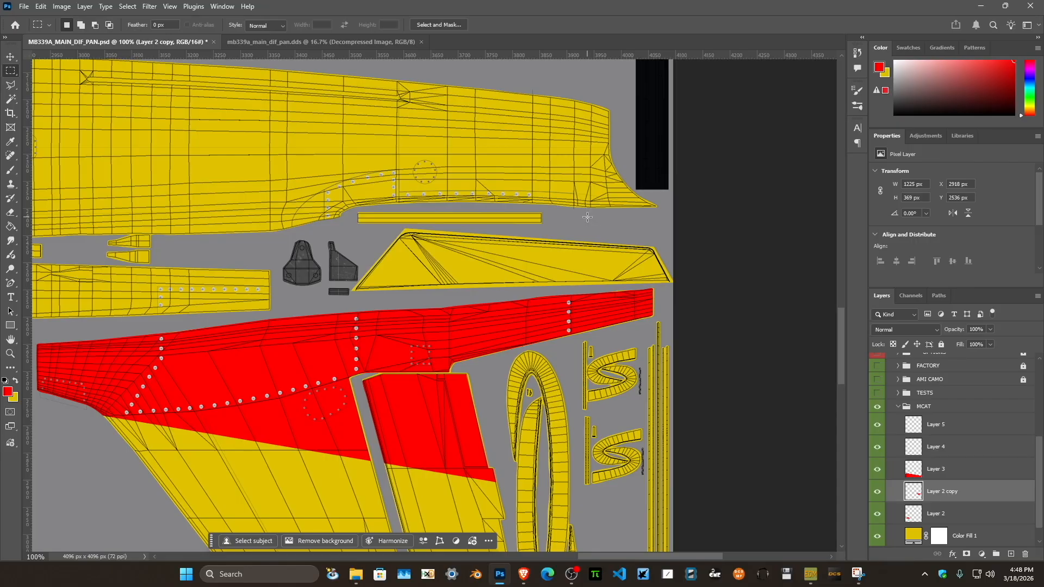
key("ctrl+Right")
key("ctrl+Right")
key("ctrl+Left")
key("ctrl+Right")
key("ctrl+Right")
key("ctrl+Left")
key("ctrl+Left")
key("ctrl+Up")
key("ctrl+Up")
key("ctrl+Up")
key("ctrl+Down")
key("ctrl+Down")
key("ctrl+Down")
key("ctrl+Up")
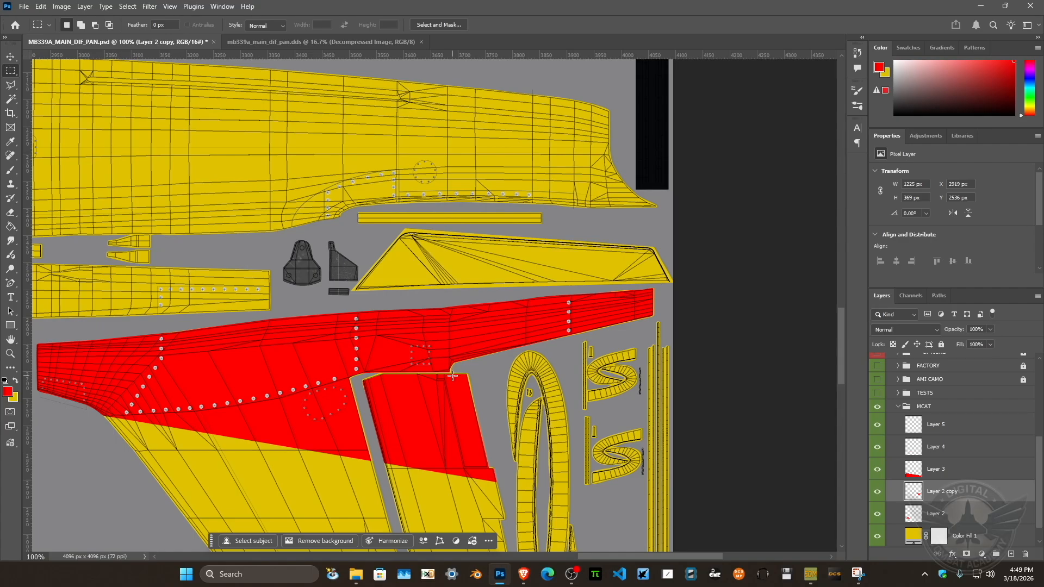
Copy the whole merged livery into mb339a_main_dif_pan.dds, merge it down into one layer, and save the DDS file.
key("ctrl+a")
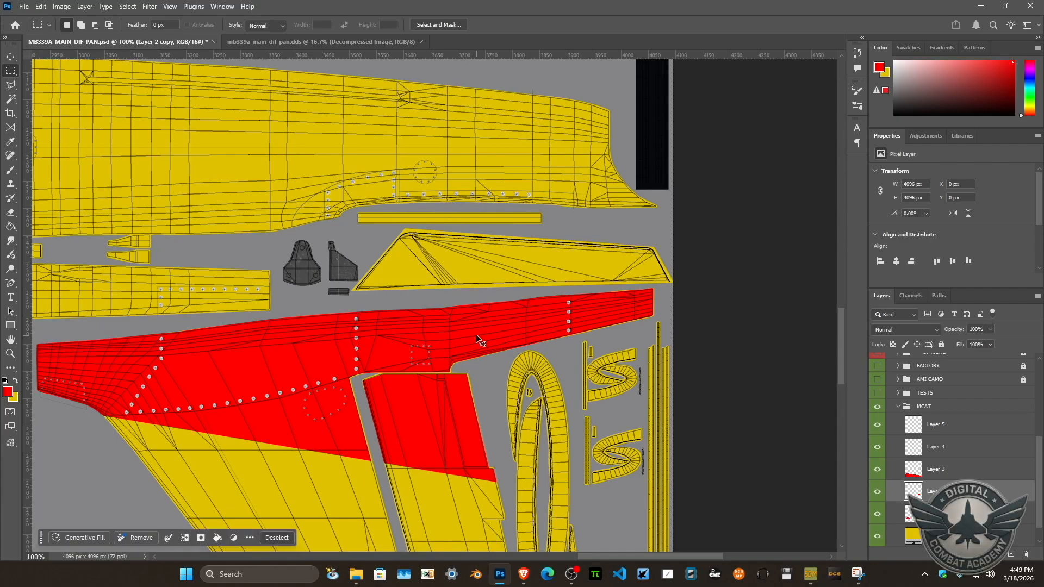
key("ctrl+d")
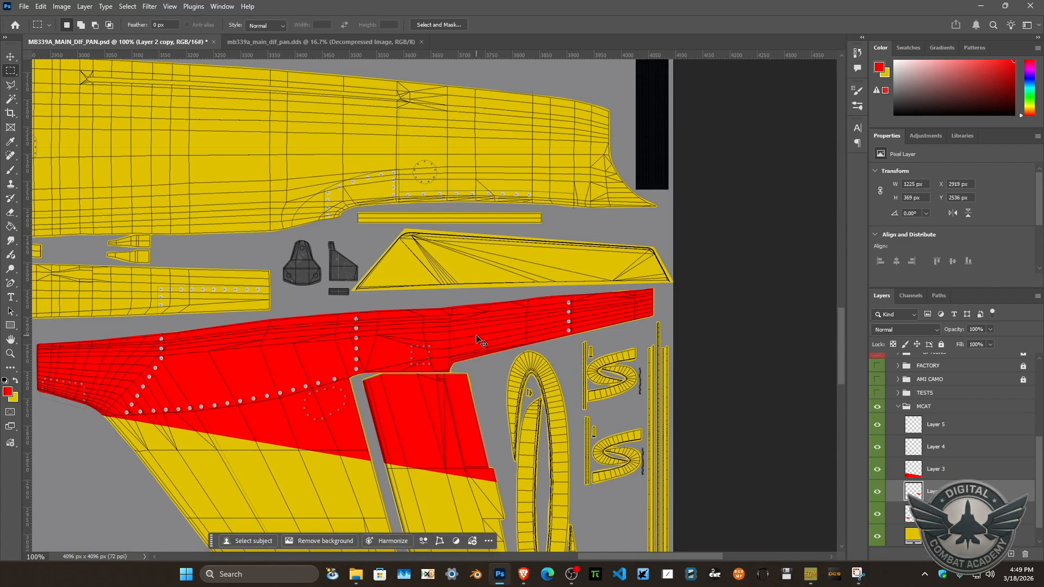
left_click(325, 41)
key("ctrl+v")
key("ctrl+e")
key("ctrl+s")
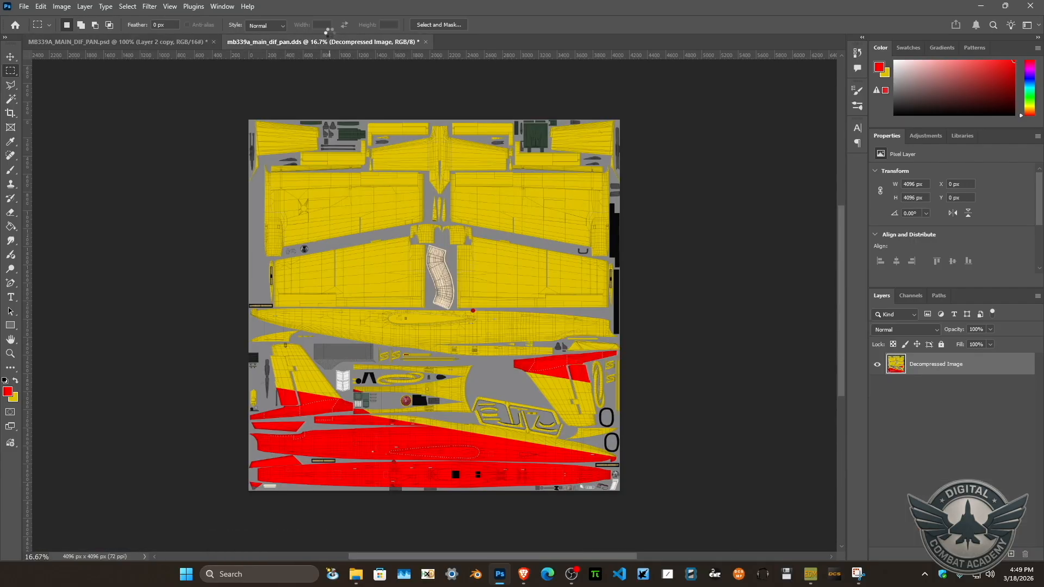
Switch to ModelViewer, reload the textures, and examine the red areas on both sides of the aircraft's tail.
left_click(638, 465)
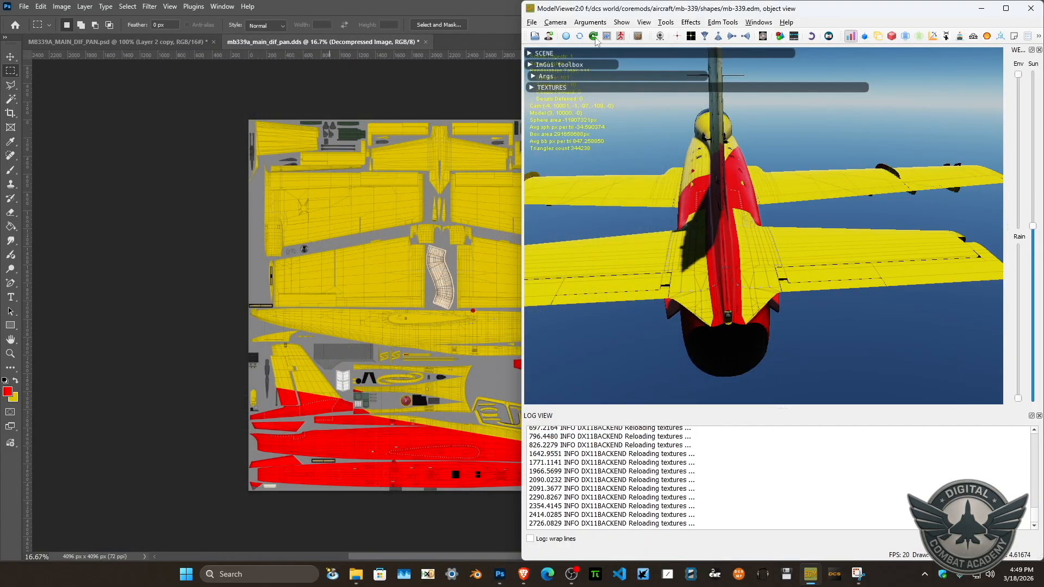
left_click_drag(658, 150, 772, 242)
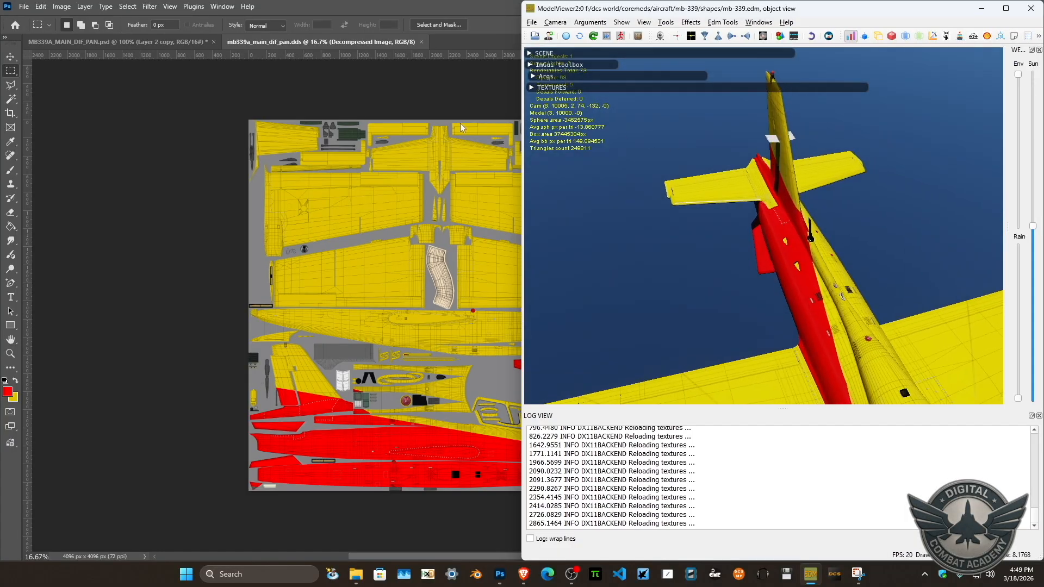
In MB339A_MAIN_DIF_PAN.psd, group Layer 2 and Layer 2 copy and name the group Fin.
left_click(143, 42)
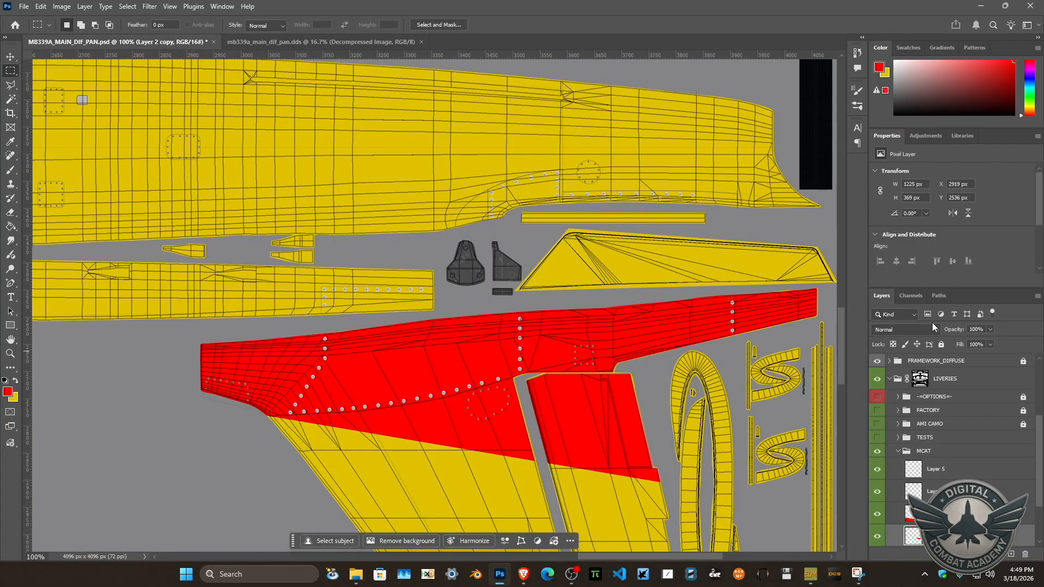
key("ctrl+0")
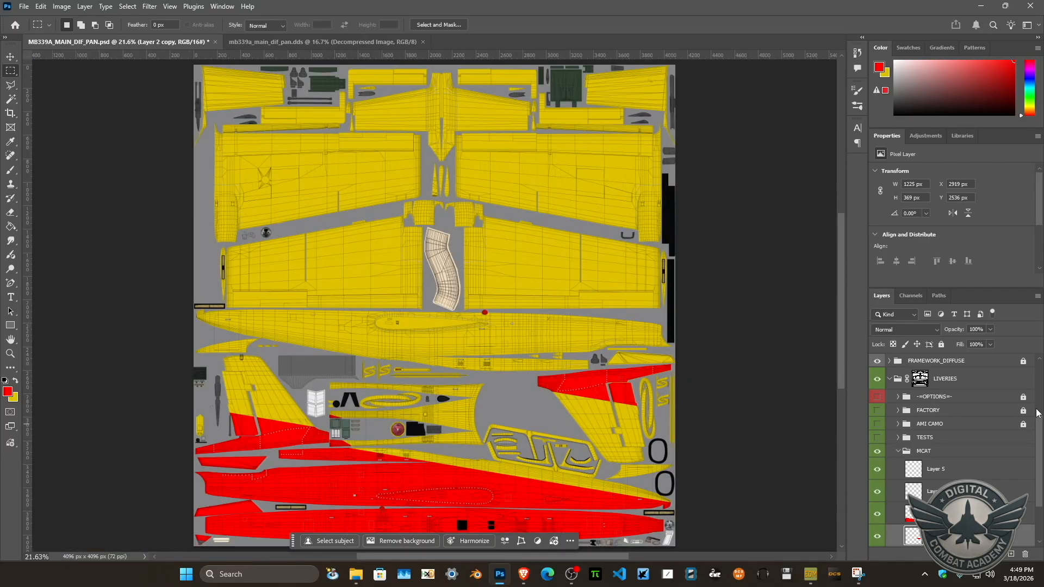
scroll(1039, 472, "down", 2)
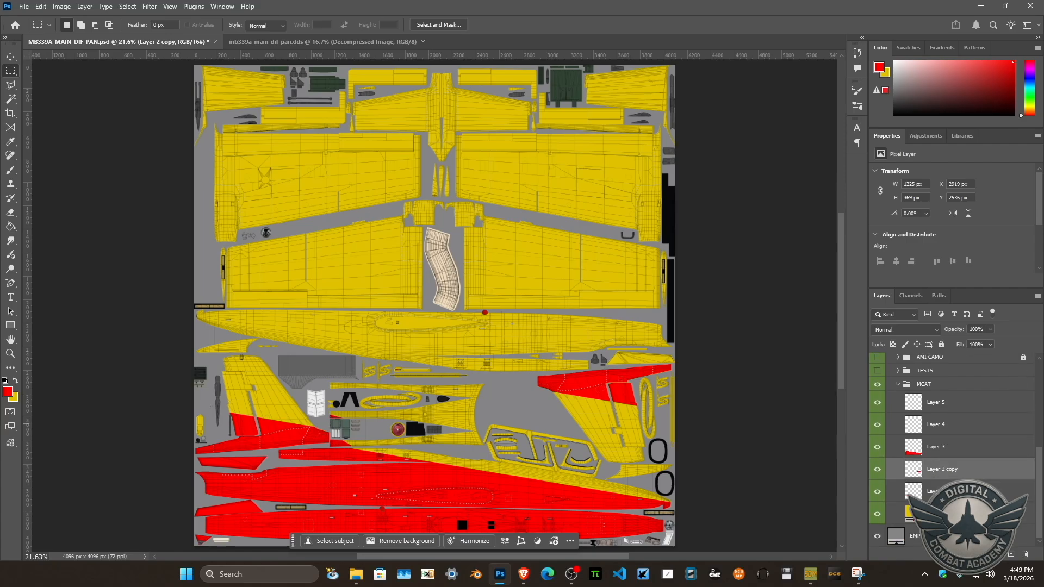
left_click(967, 493, "shift")
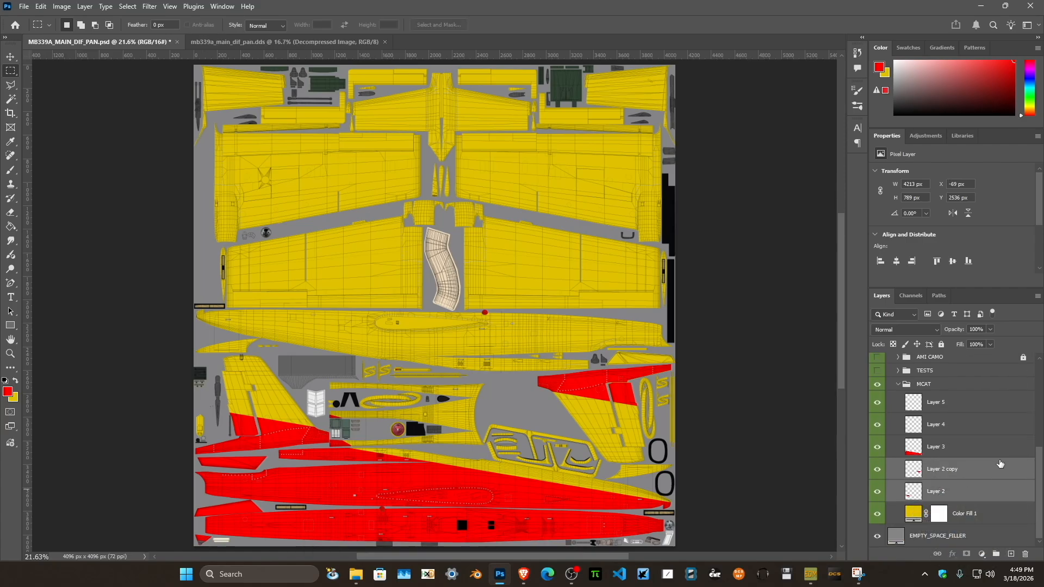
key("ctrl+g")
double_click(943, 496)
type("Fin")
key("Return")
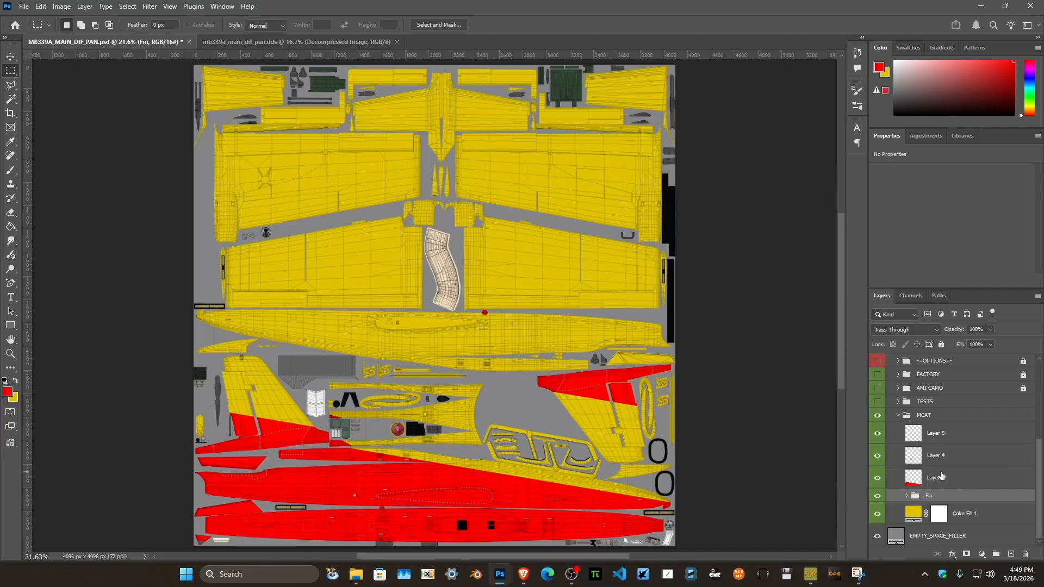
Examine the area covered by Layer 3 by toggling its visibility and outlining its pixels as a selection.
left_click(877, 478)
left_click(877, 478)
left_click(877, 478)
left_click(877, 478)
left_click(912, 479)
left_click(913, 480, "ctrl")
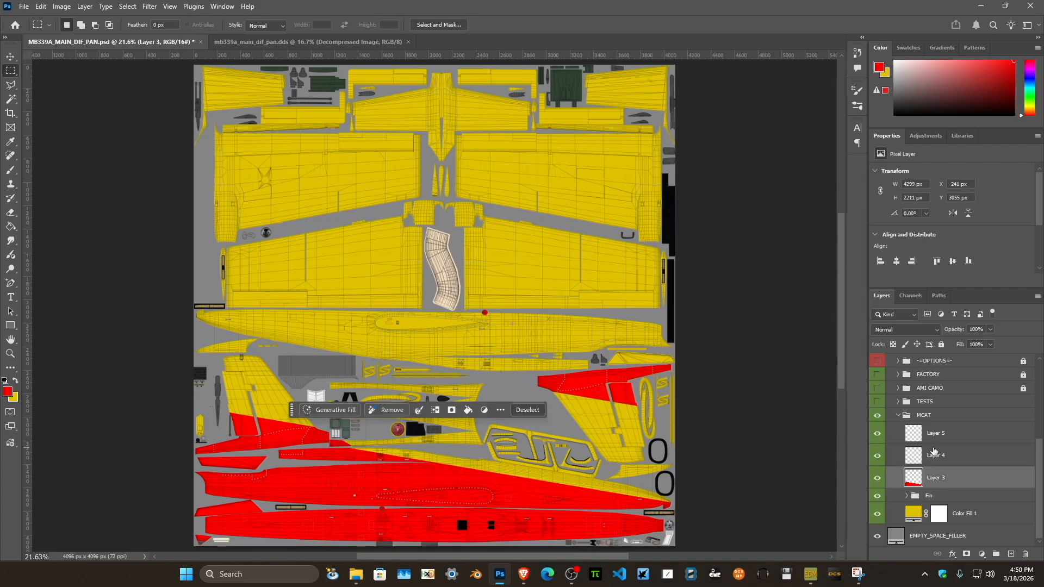
key("ctrl+d")
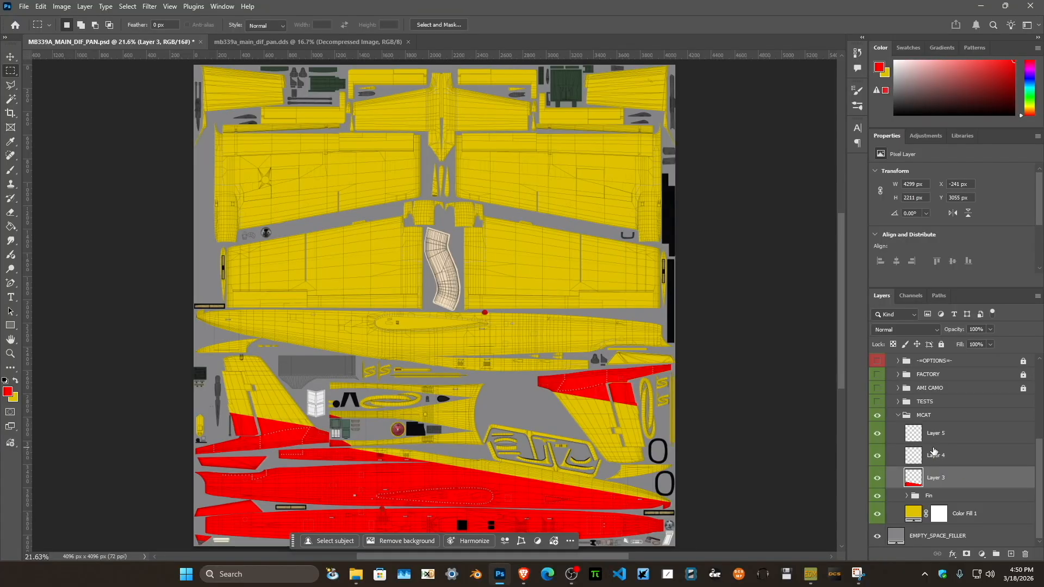
Duplicate Layer 3 and clear the copy's pixels outside the aircraft parts using the LIVERIES group mask, checking the remaining outline.
key("ctrl+j")
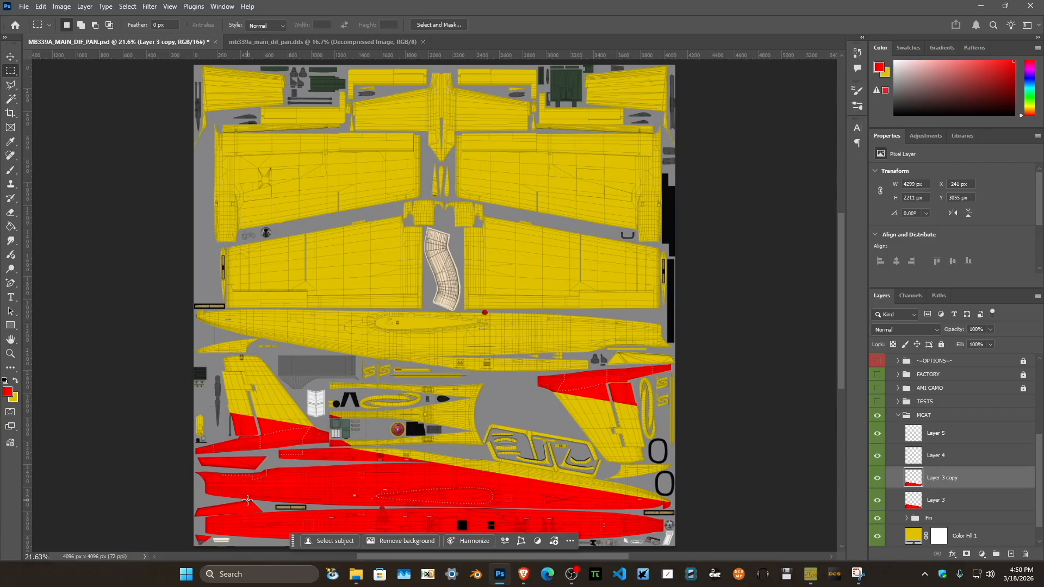
key("ctrl+1")
left_click_drag(549, 375, 606, 192)
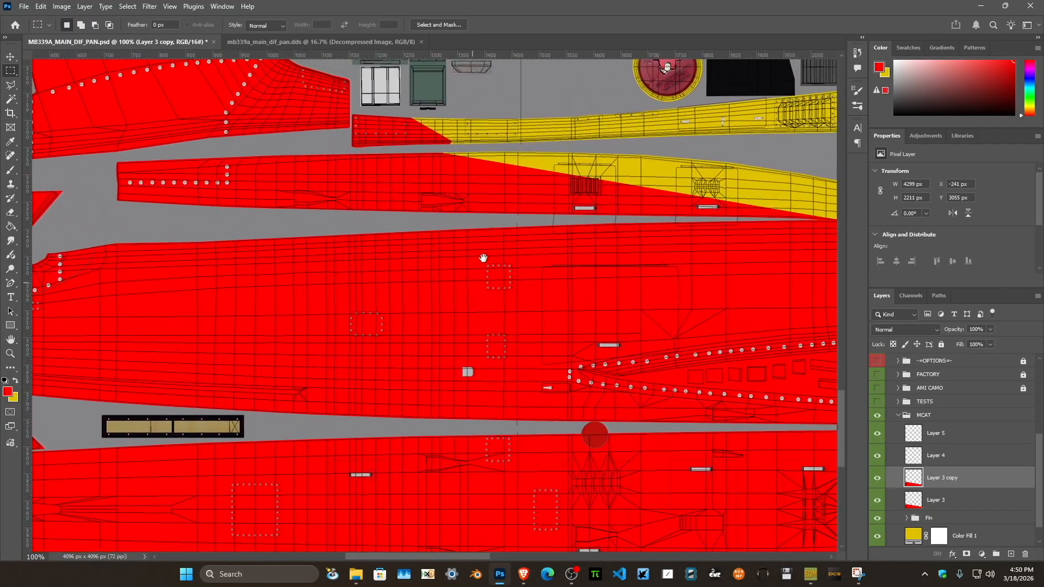
key("ctrl+0")
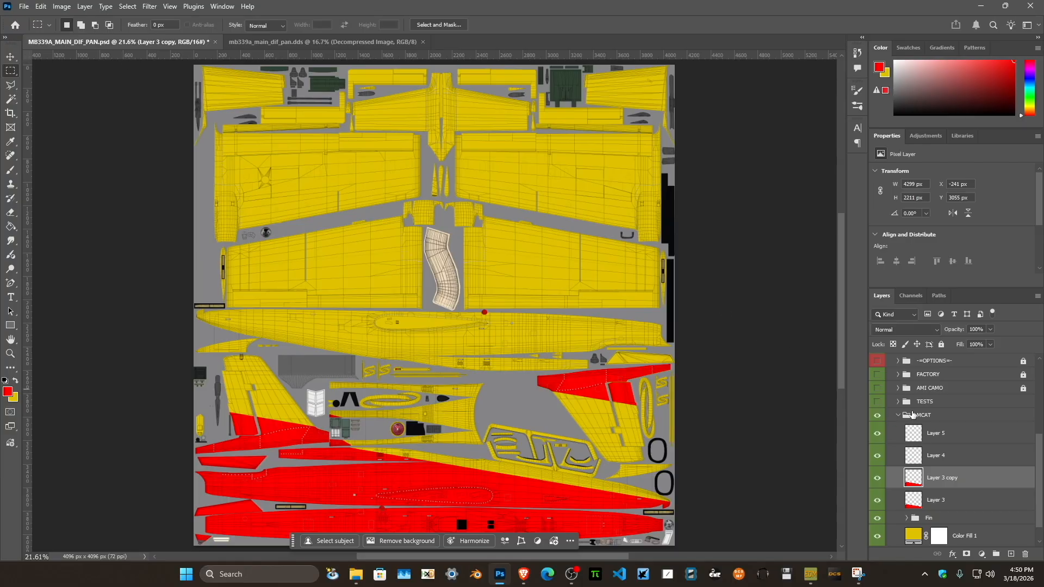
scroll(956, 446, "up", 3)
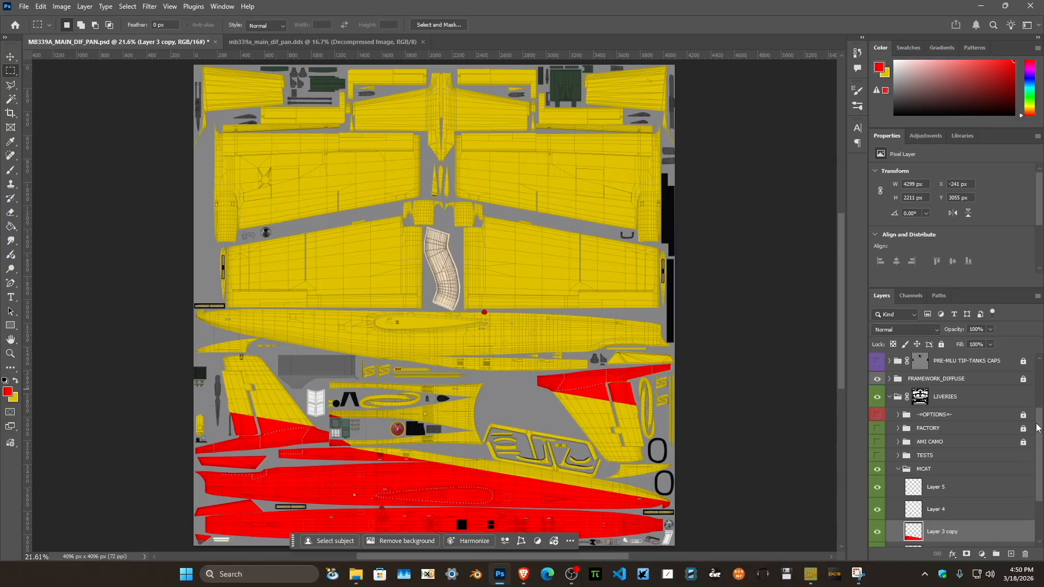
left_click(923, 409, "ctrl")
left_click(900, 406, "ctrl")
scroll(1034, 453, "down", 3)
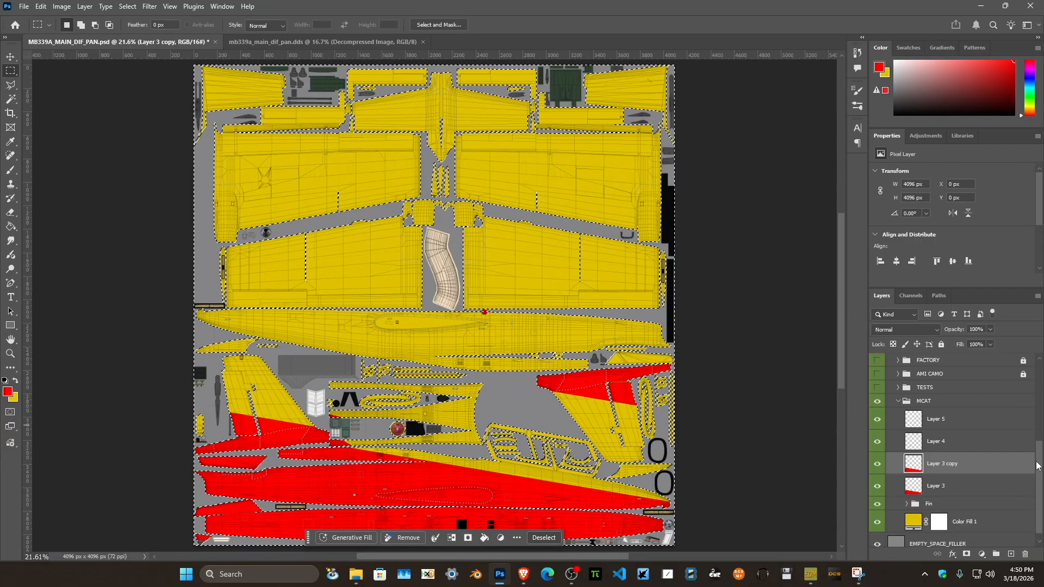
key("ctrl+d")
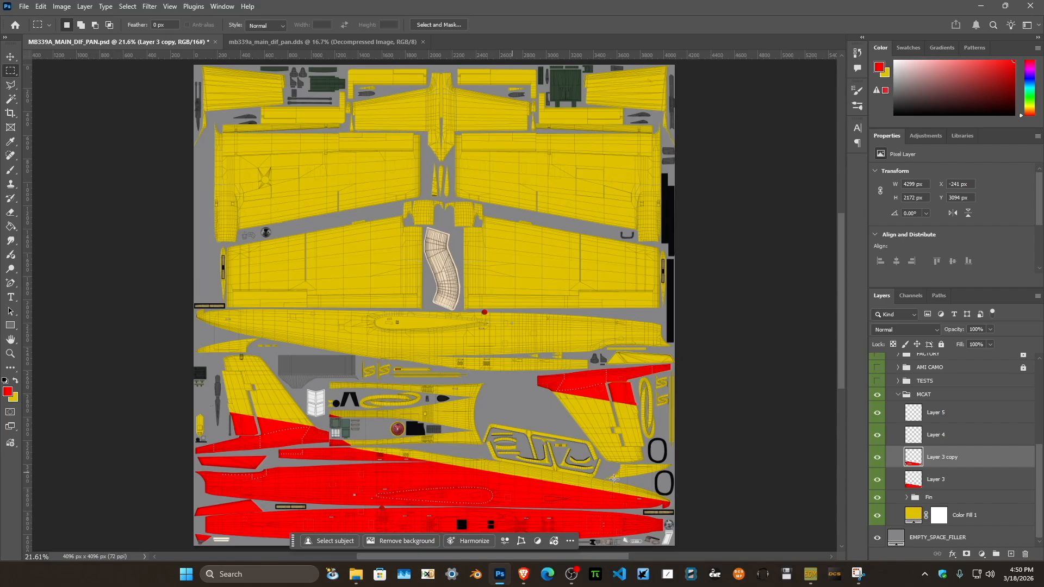
left_click(913, 458, "ctrl")
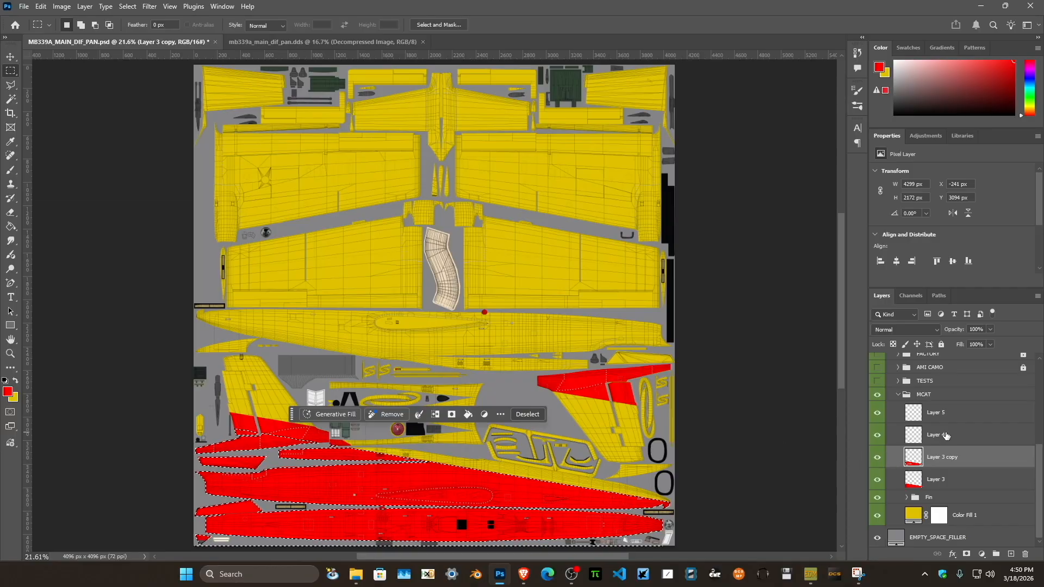
key("ctrl+d")
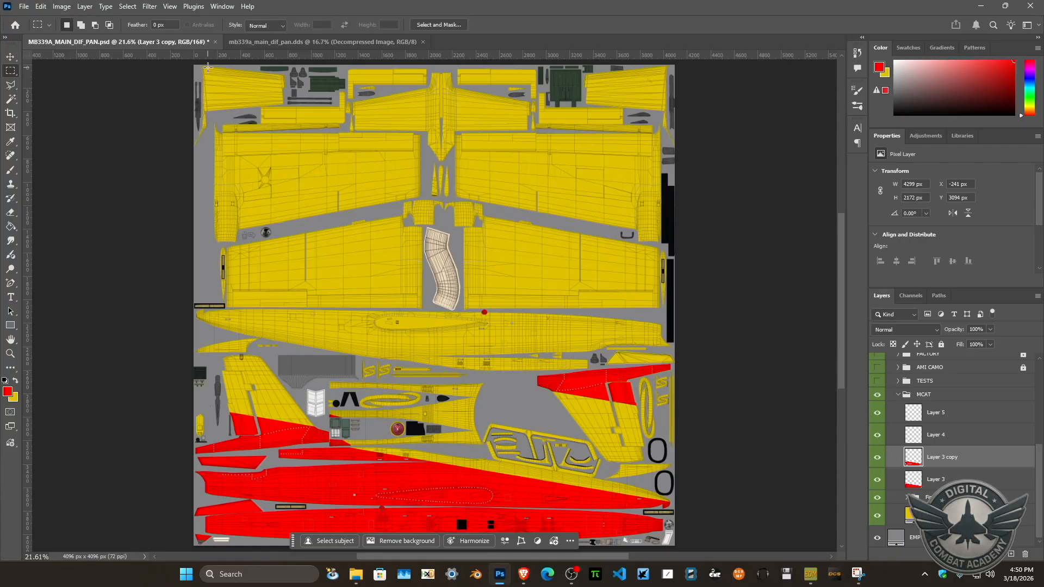
Rotate the Layer 3 copy by 180° and move it onto the opposite fuselage side, at about X 24 px, Y 614 px.
key("ctrl+t")
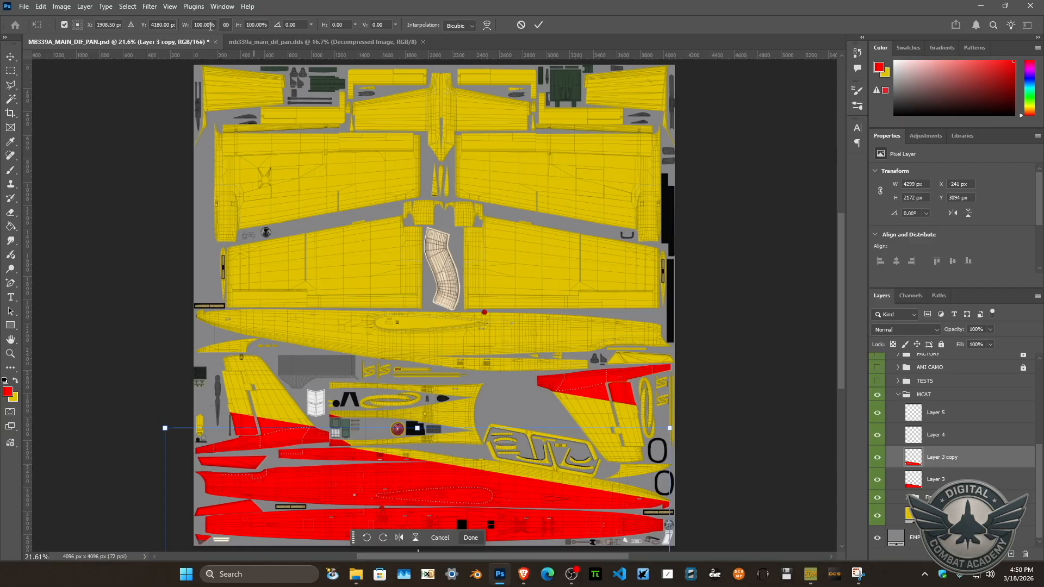
type("180")
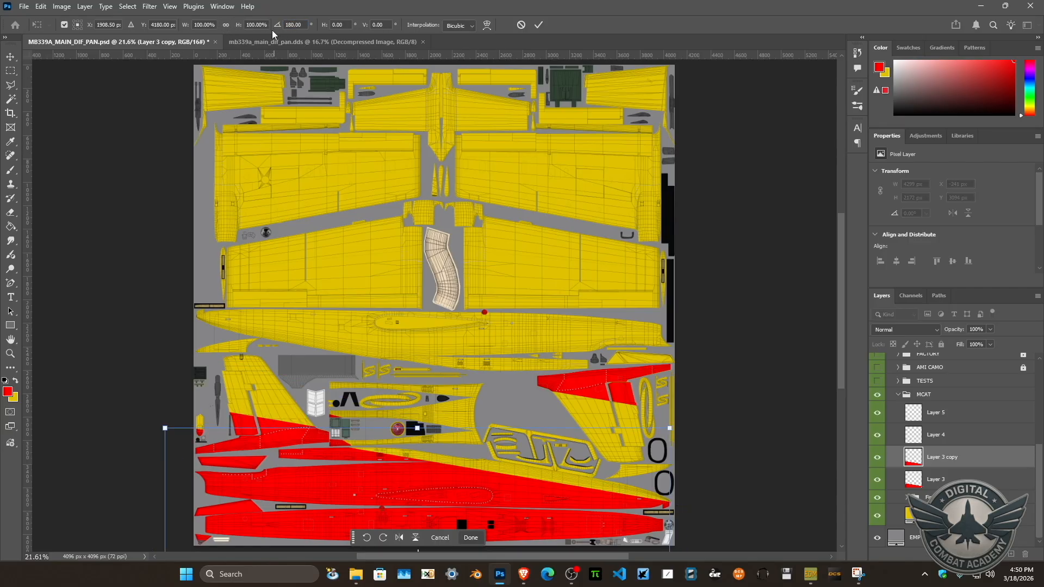
key("Return")
left_click_drag(473, 486, 520, 208)
key("ctrl+shift+Left")
key("ctrl+shift+Up")
key("ctrl+shift+Up")
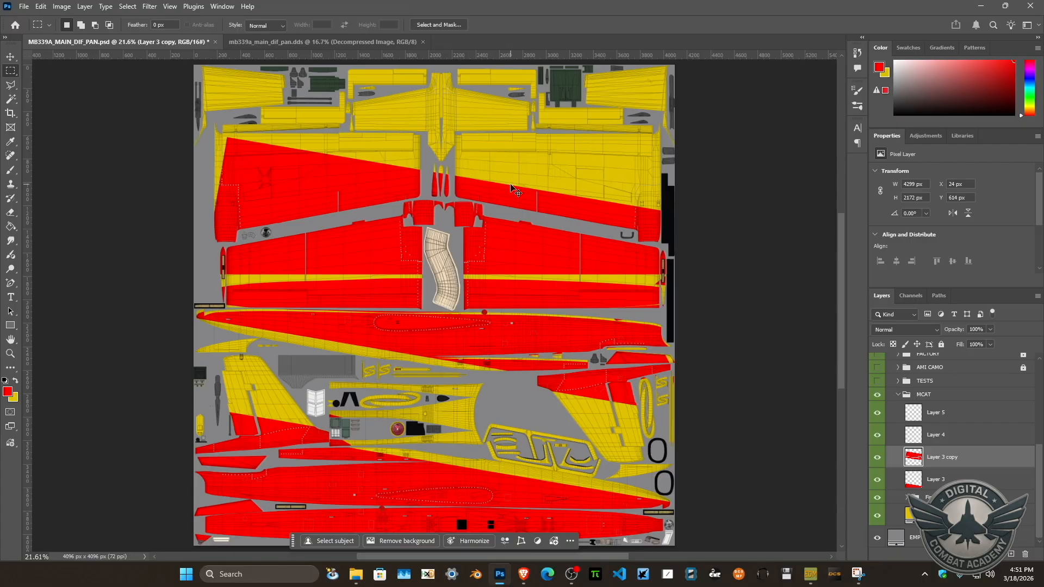
Nudge the Layer 3 copy to about X 17 px, Y 593 px, aligning its red edge with the fuselage's nose tip.
key("ctrl+1")
left_click_drag(362, 321, 715, 135)
left_click_drag(217, 61, 543, 322)
key("ctrl+Up")
key("ctrl+Up")
key("ctrl+Up")
key("ctrl+Up")
key("ctrl+Up")
key("ctrl+Up")
key("ctrl+Up")
key("ctrl+Up")
key("ctrl+Up")
key("ctrl+Up")
key("ctrl+Up")
key("ctrl+Up")
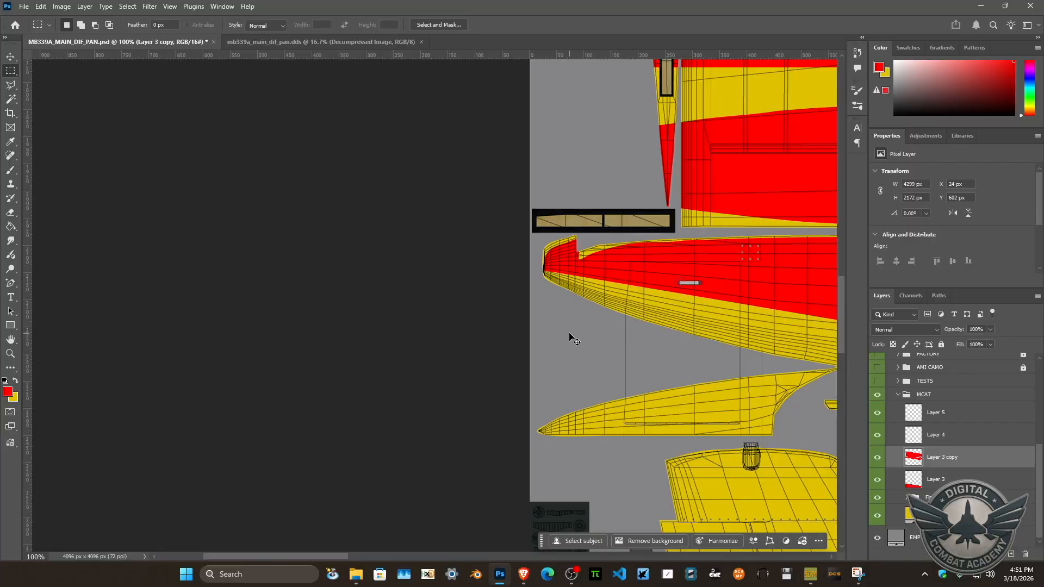
key("ctrl+Left")
key("ctrl+Left")
key("ctrl+Left")
key("ctrl+Up")
key("ctrl+Up")
key("ctrl+Up")
key("ctrl+Up")
key("ctrl+Up")
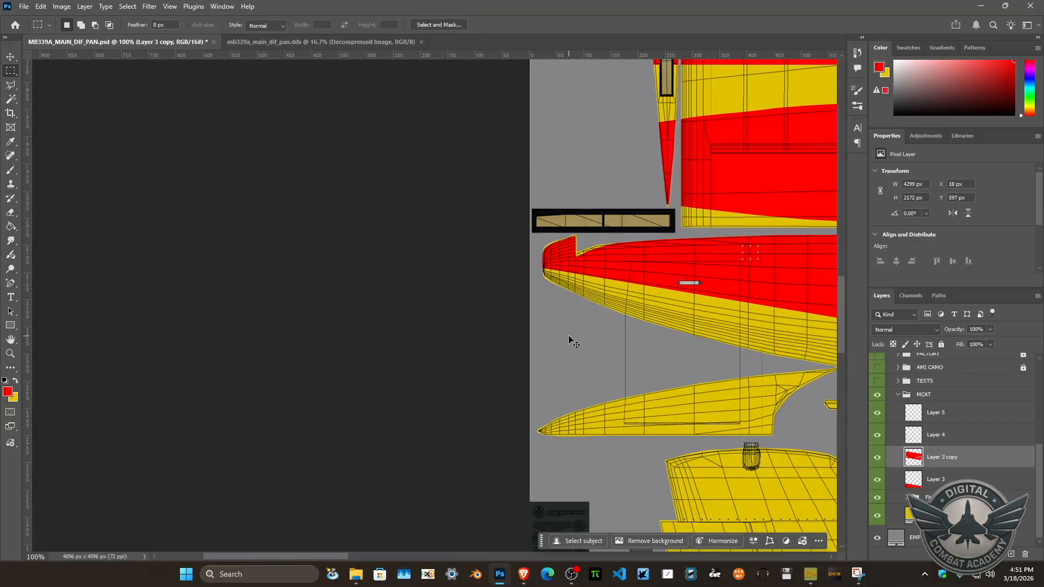
key("ctrl+Up")
key("ctrl+Up")
key("ctrl+Up")
key("ctrl+Up")
key("ctrl+Up")
key("ctrl+Down")
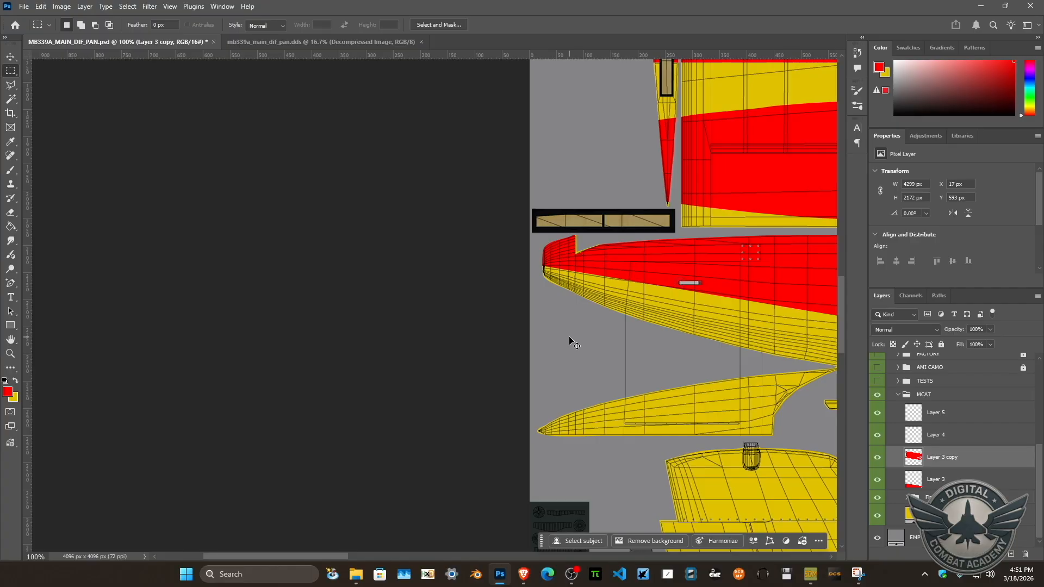
Try nudging the Layer 3 copy to fit the rear part of the opposite fuselage side, and delete the copy.
left_click_drag(718, 309, 244, 307)
left_click_drag(652, 333, 179, 285)
left_click_drag(574, 300, 275, 275)
left_click_drag(541, 270, 293, 278)
left_click_drag(453, 272, 314, 275)
key("ctrl+Down")
key("ctrl+Down")
key("ctrl+Down")
key("ctrl+Down")
key("ctrl+Down")
key("ctrl+Up")
key("ctrl+Down")
key("ctrl+Right")
left_click_drag(935, 457, 1025, 553)
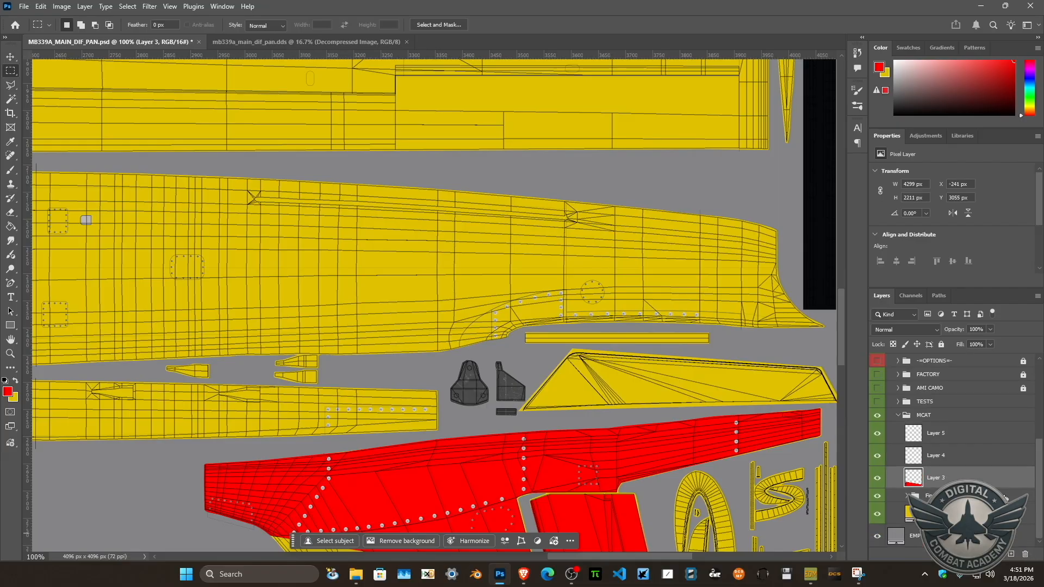
Create a new layer above Layer 3 and fill a full-width rectangle about 4096 × 1416 px with red across the wings.
left_click(1011, 555)
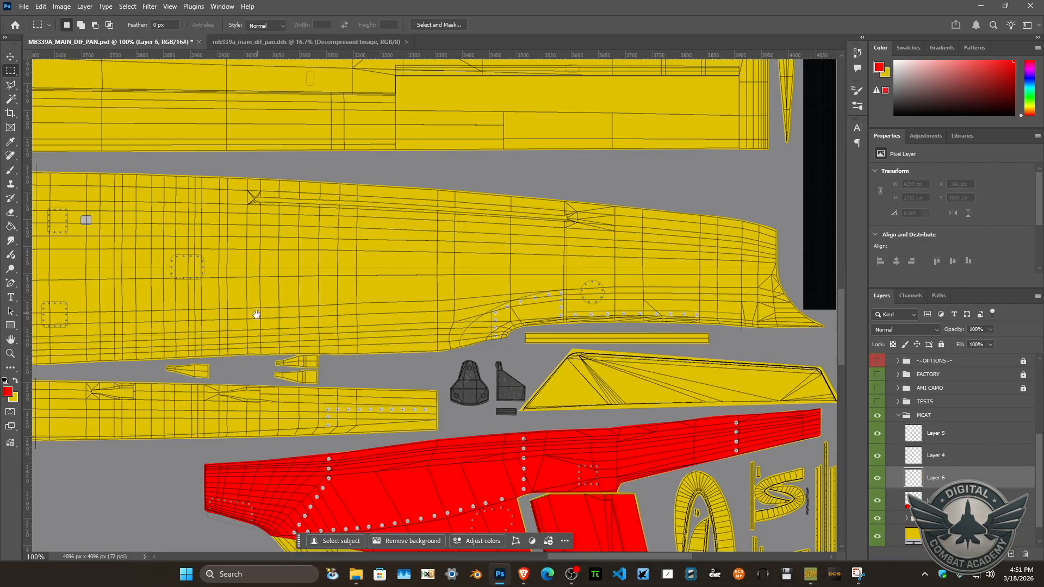
key("ctrl+0")
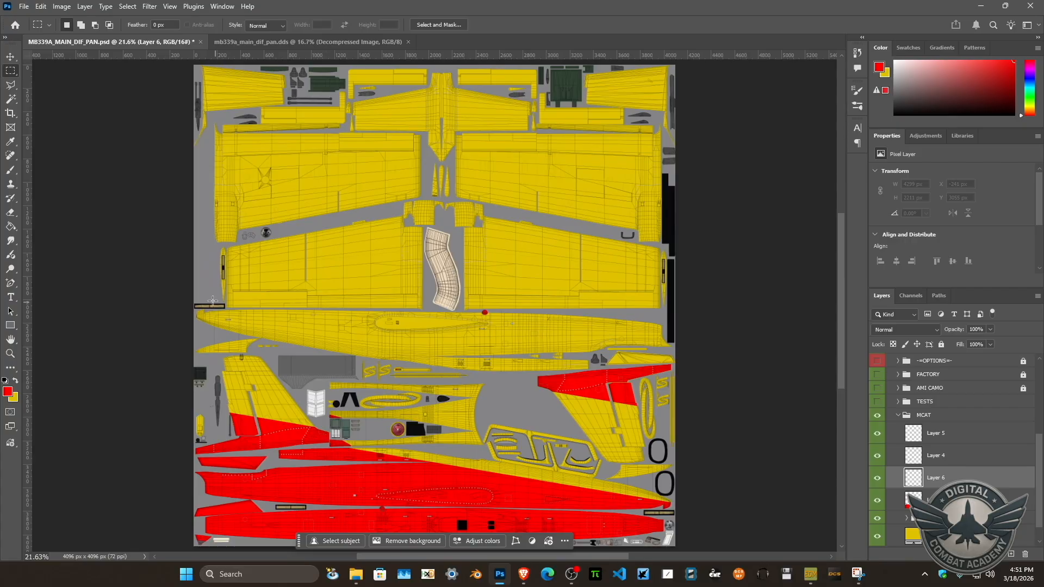
left_click_drag(709, 134, 136, 300)
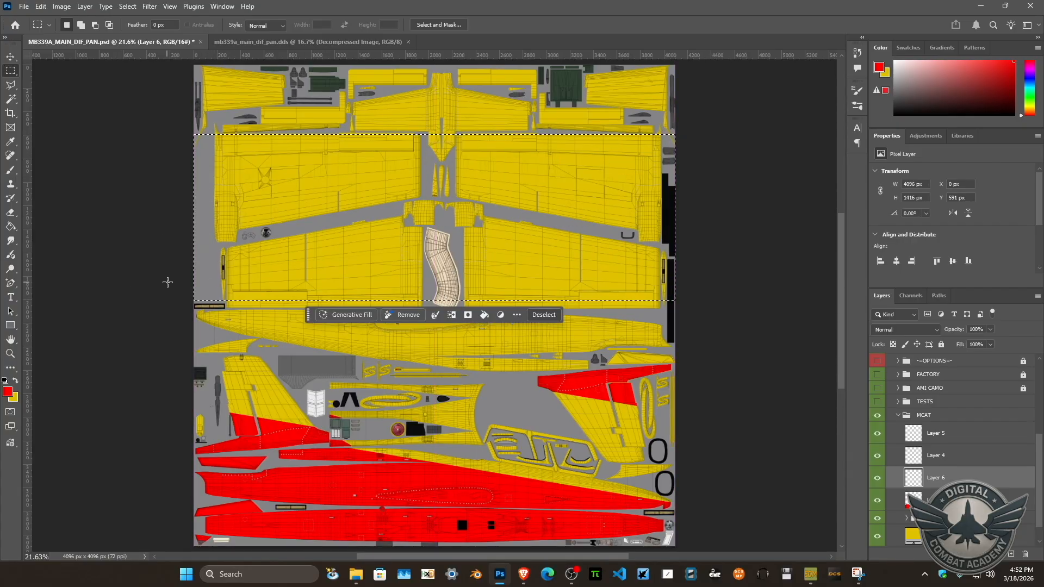
key("alt+BackSpace")
key("ctrl+d")
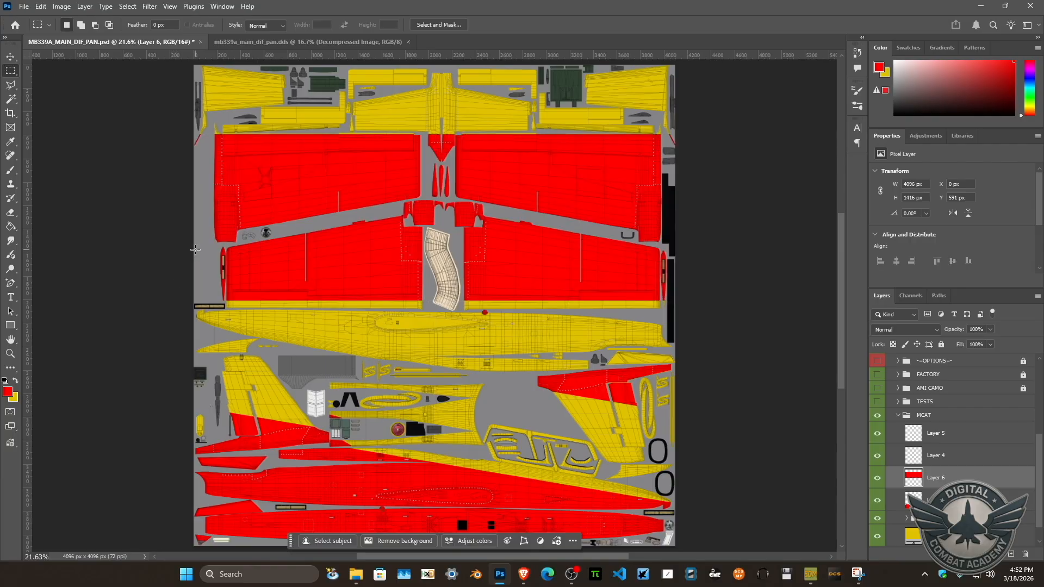
Move Layer 6's red rectangle to about X 25 px, Y 731 px so its lower corner meets the fuselage's nose tip.
left_click_drag(301, 263, 653, 344)
key("ctrl+1")
key("ctrl+Up")
key("ctrl+Up")
key("ctrl+Up")
key("ctrl+Up")
key("ctrl+Up")
key("ctrl+Up")
key("ctrl+Up")
key("ctrl+Up")
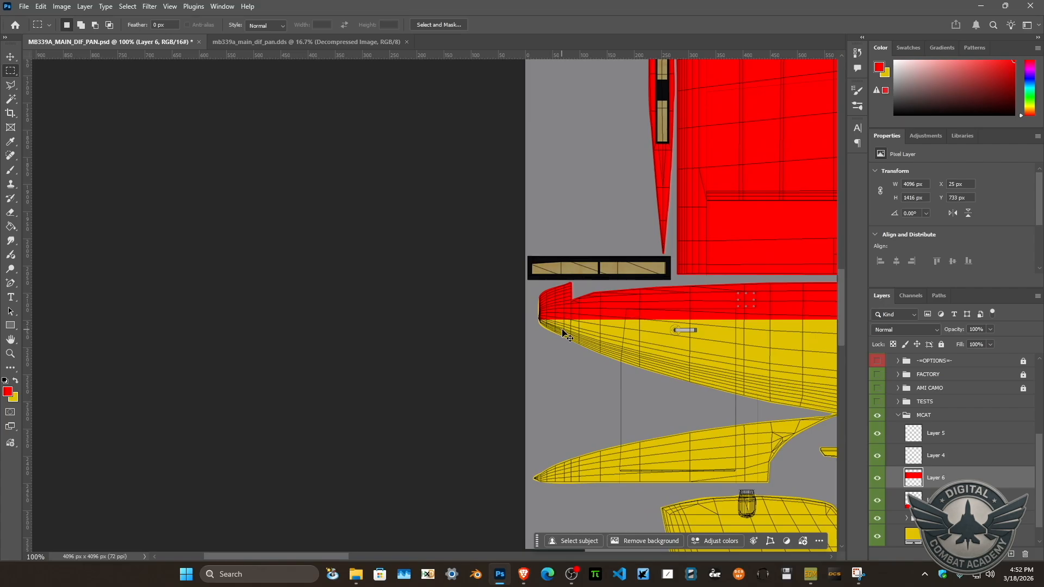
Rotate Layer 6's red rectangle by 9.6° about its lower corner at the fuselage's nose tip.
key("ctrl+t")
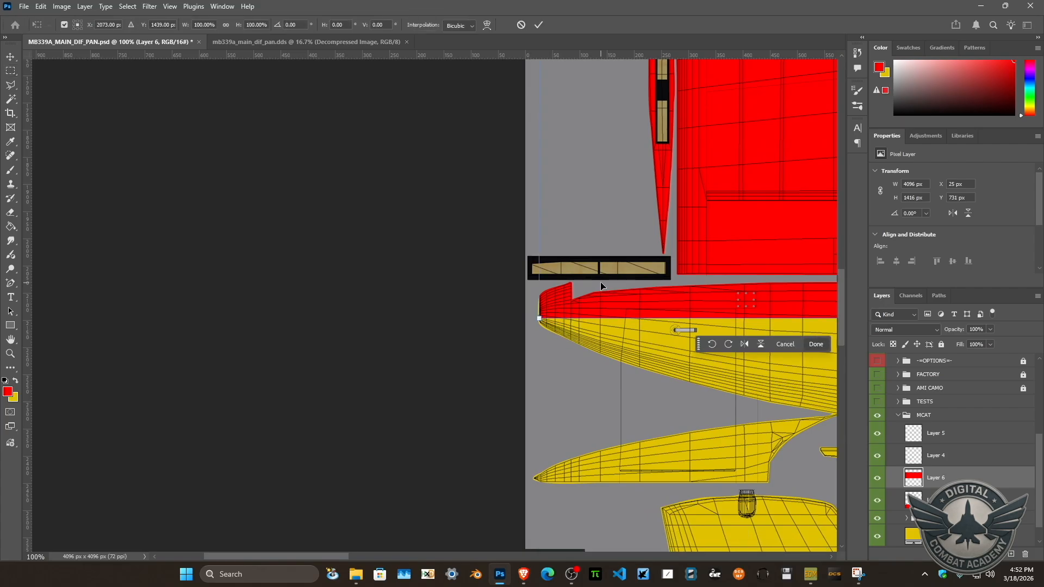
key("ctrl+0")
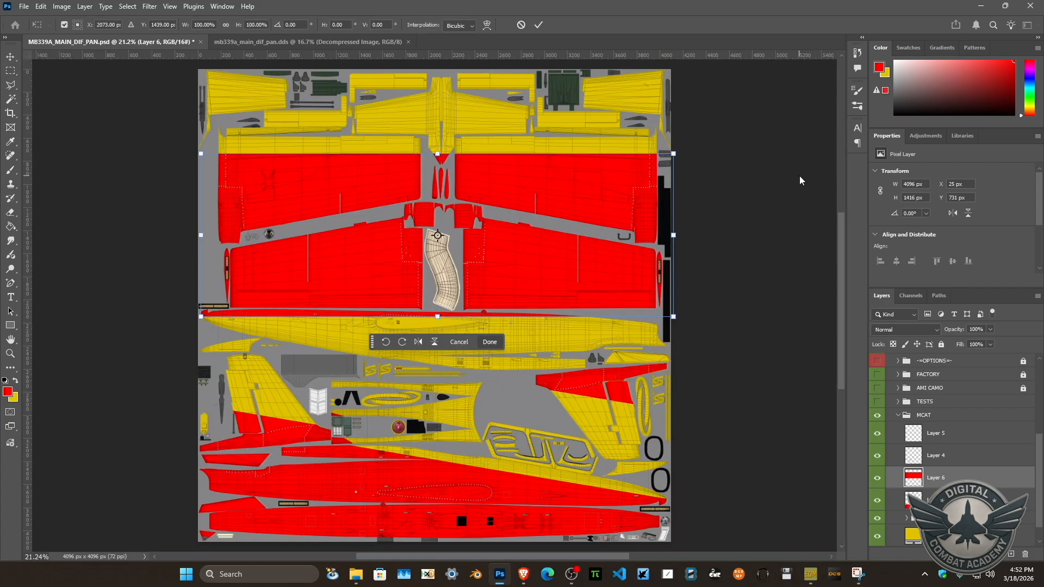
left_click_drag(438, 238, 202, 316)
left_click_drag(720, 261, 722, 292)
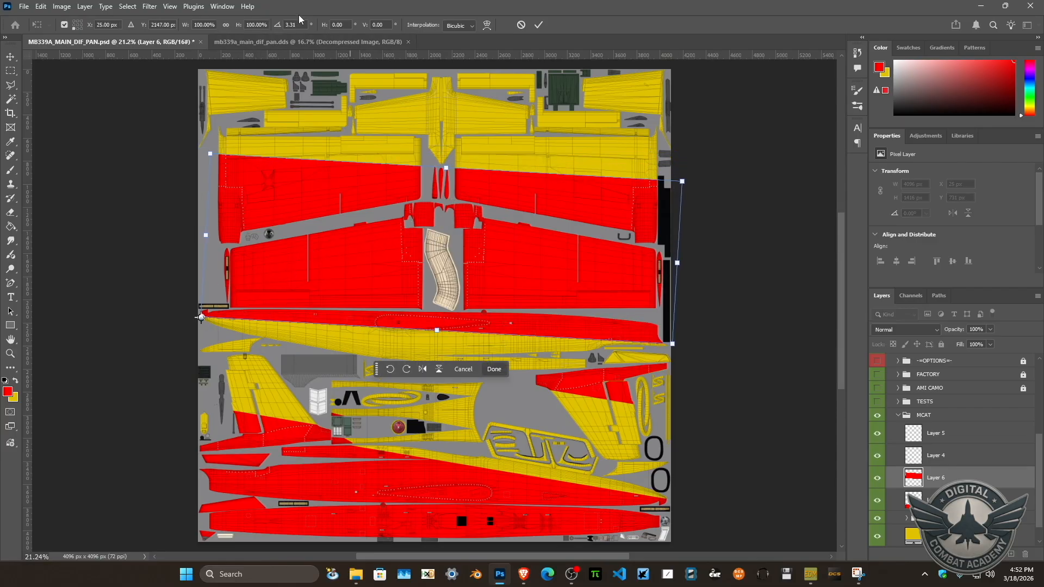
type("9.6")
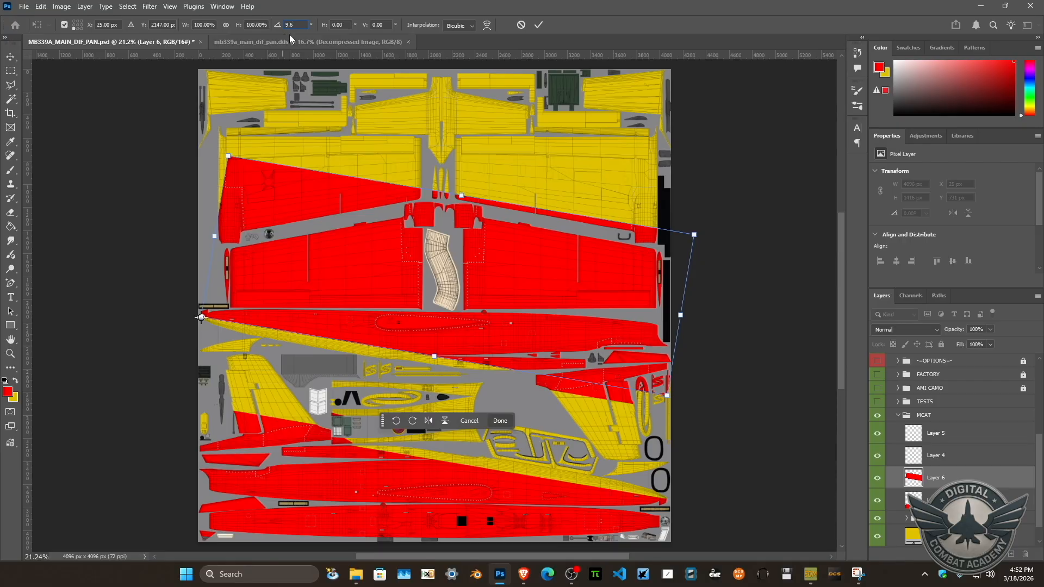
key("Return")
Clear Layer 6's red from all the wing parts above the fuselage side, including the strip along the lower wing edge.
key("m")
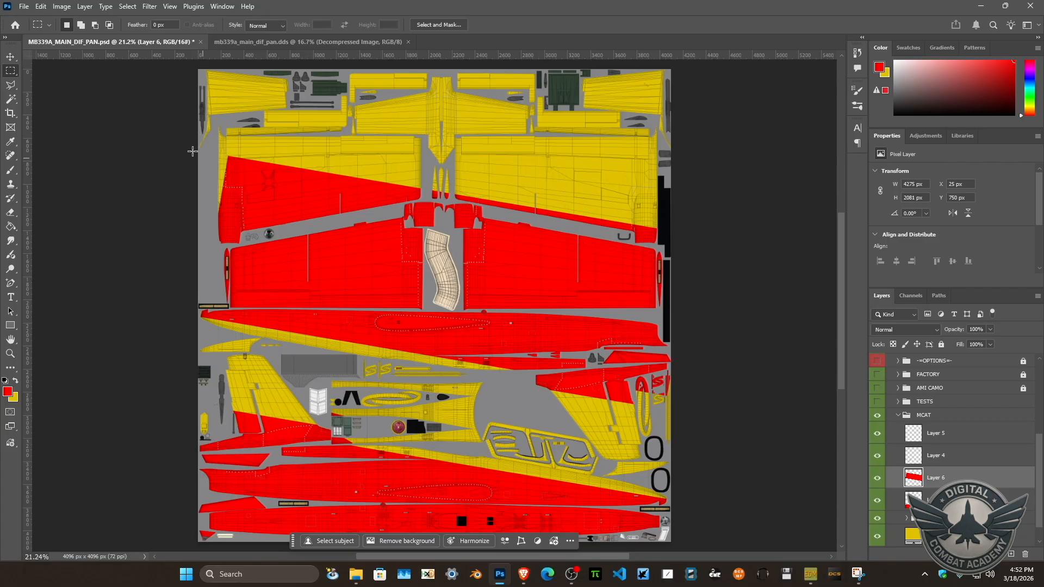
left_click_drag(144, 110, 445, 312)
key("Delete")
key("ctrl+d")
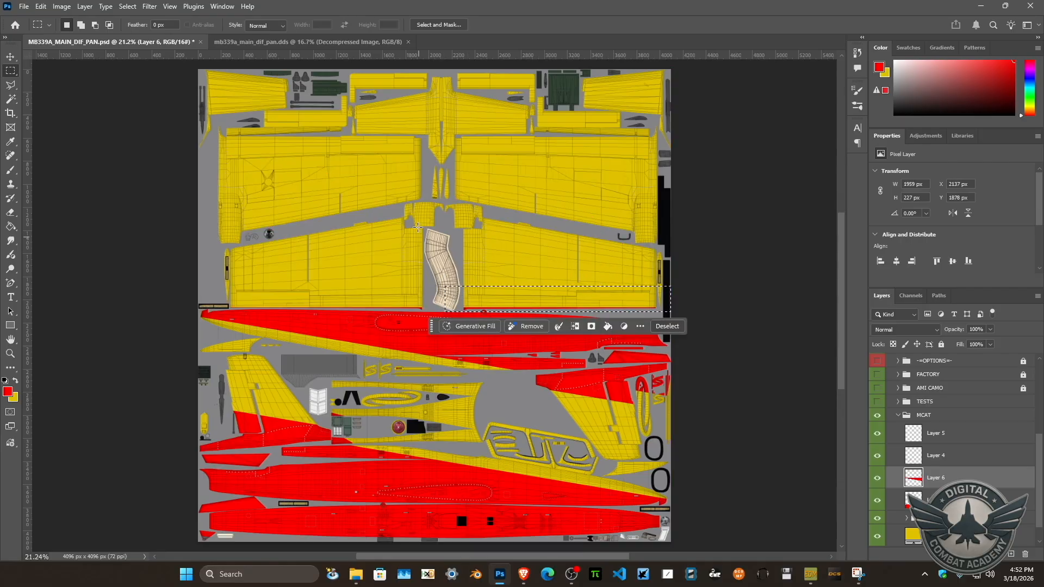
key("Delete")
key("ctrl+d")
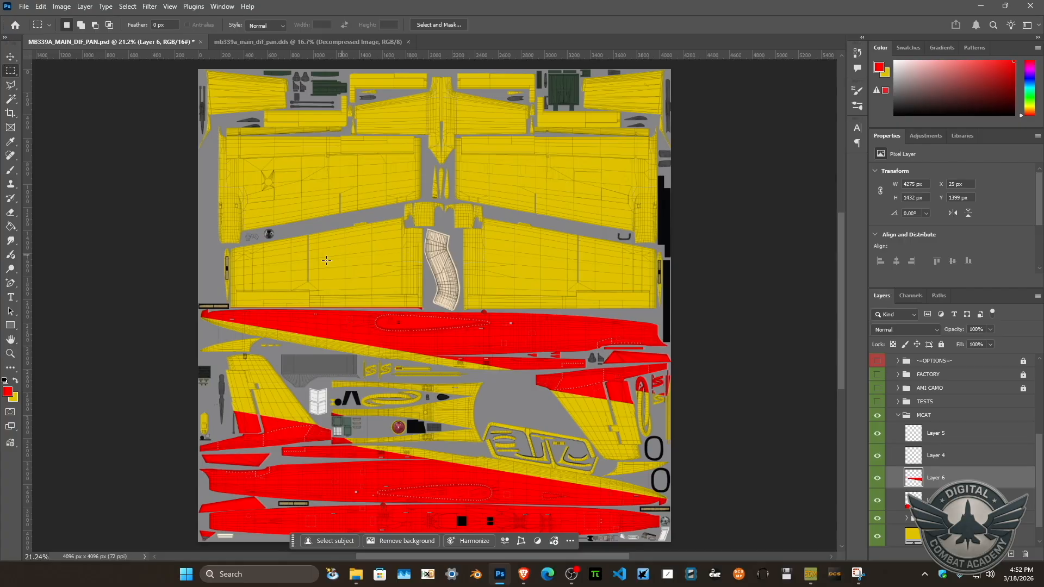
left_click_drag(423, 303, 228, 305)
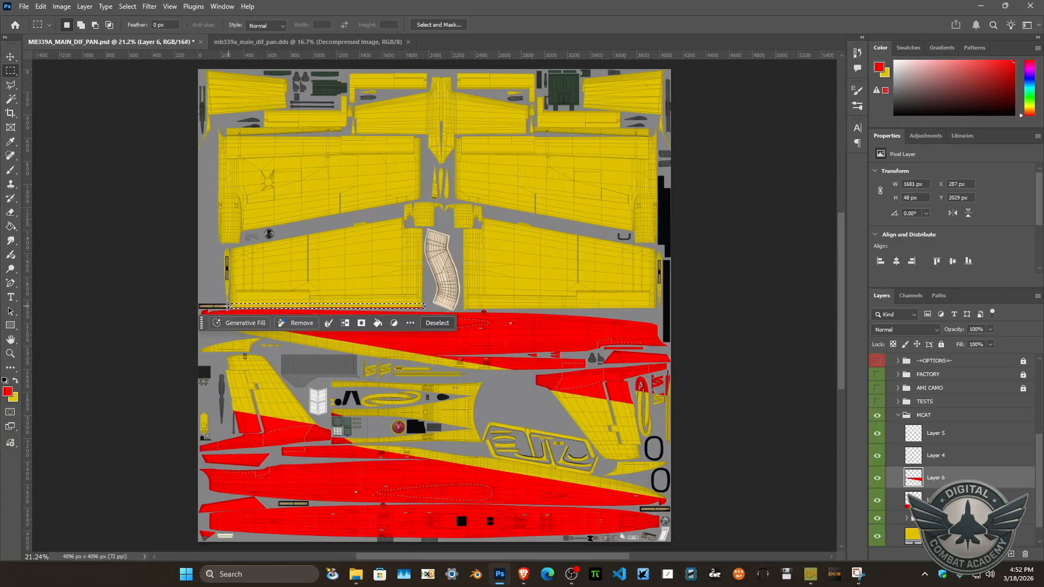
key("ctrl+d")
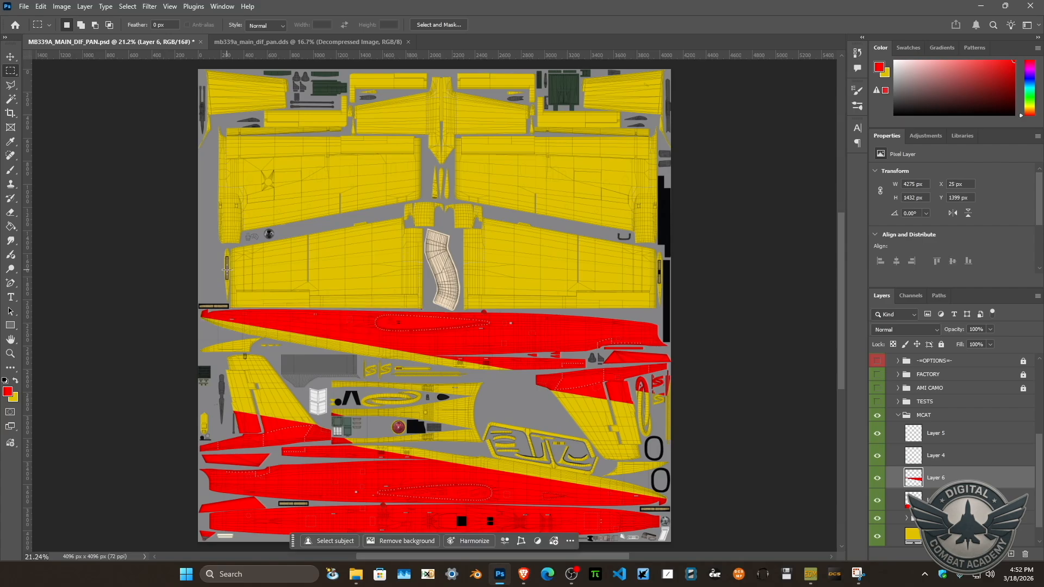
Cut the leftover red speck on Layer 6 at the inner lower corner of the lower wing part.
scroll(227, 271, "up", 1)
key("ctrl+1")
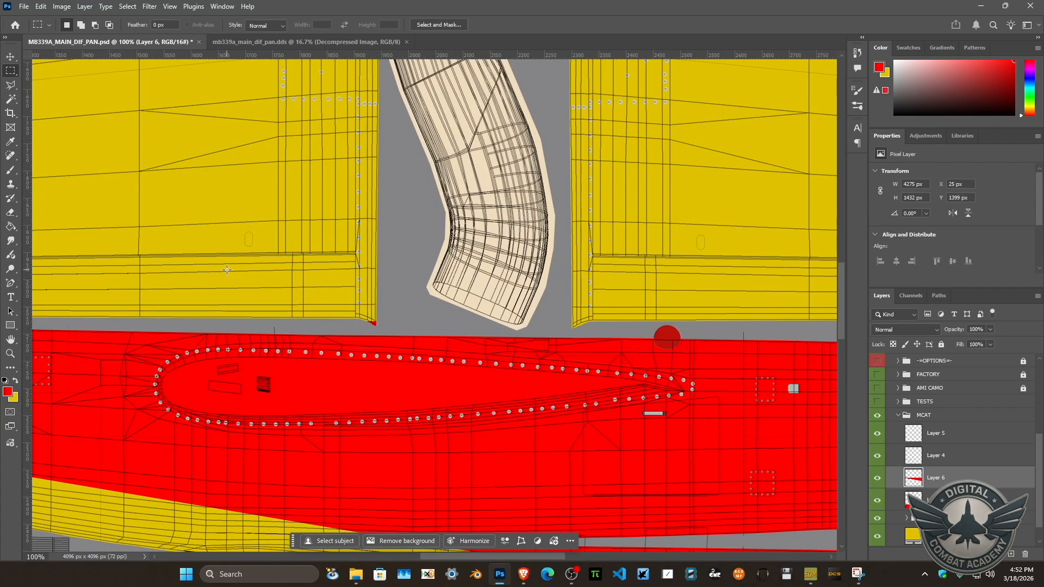
left_click_drag(392, 302, 364, 330)
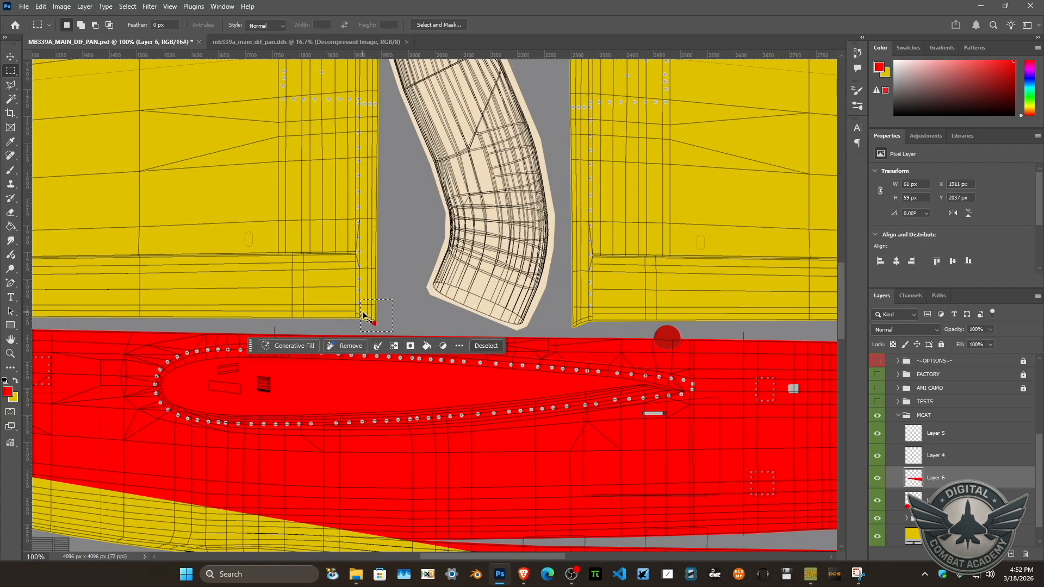
key("ctrl+x")
Select the small curved and S-shaped parts beside the tail fin with combined rectangular and polygonal selections, and delete Layer 6's red there.
key("ctrl+0")
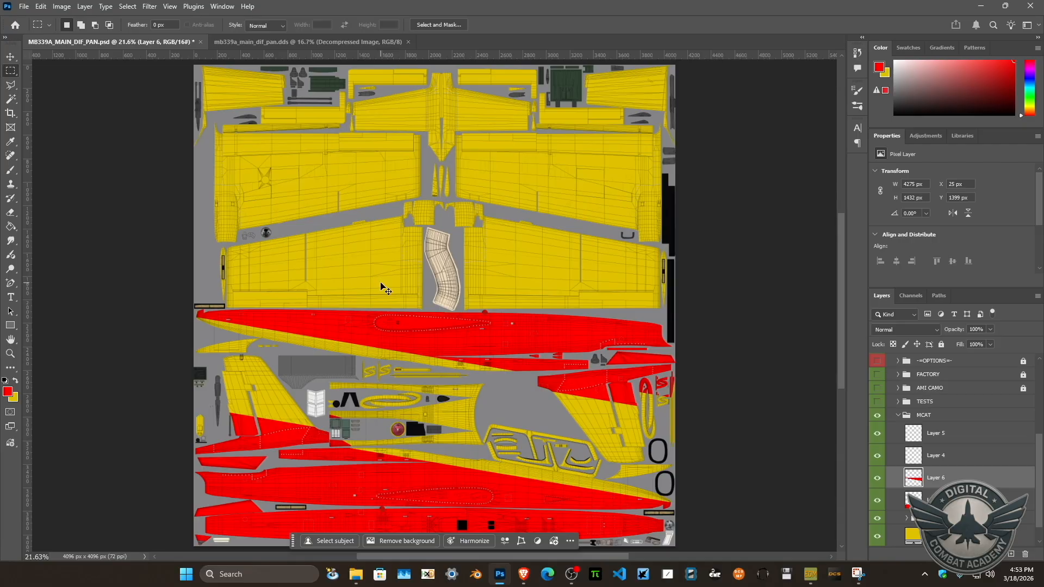
left_click_drag(684, 418, 650, 385)
key("ctrl+1")
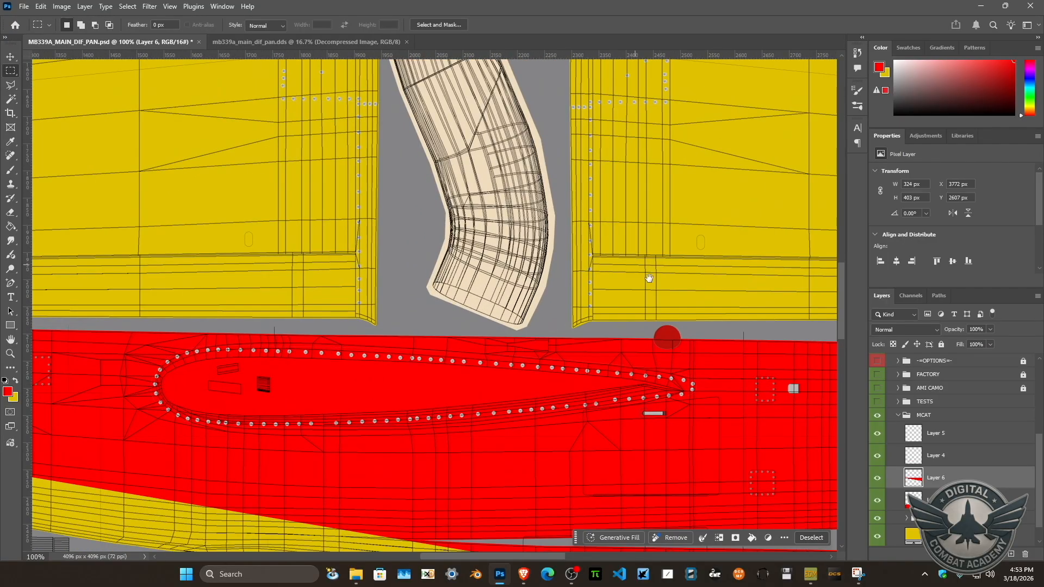
left_click_drag(647, 276, 422, 254)
left_click_drag(550, 310, 580, 215)
mouse_move(535, 329)
left_mouse_down()
mouse_move(490, 345)
mouse_move(511, 345)
left_mouse_up()
key("l")
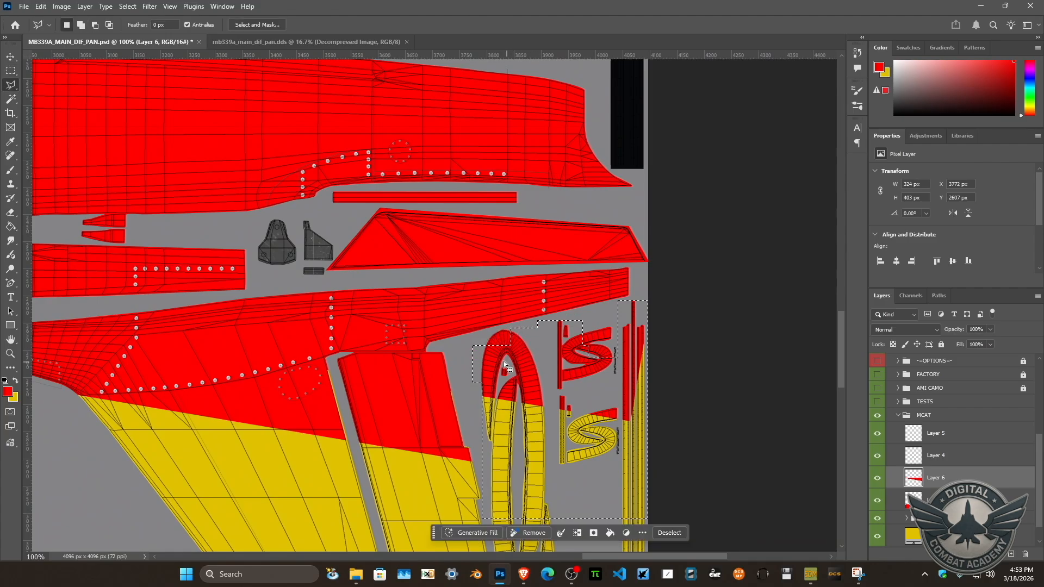
left_click(476, 356, "shift")
left_click(483, 339)
left_click(499, 328)
left_click(565, 315)
left_click(618, 314)
left_click(629, 357)
left_click(613, 399)
left_click(560, 387)
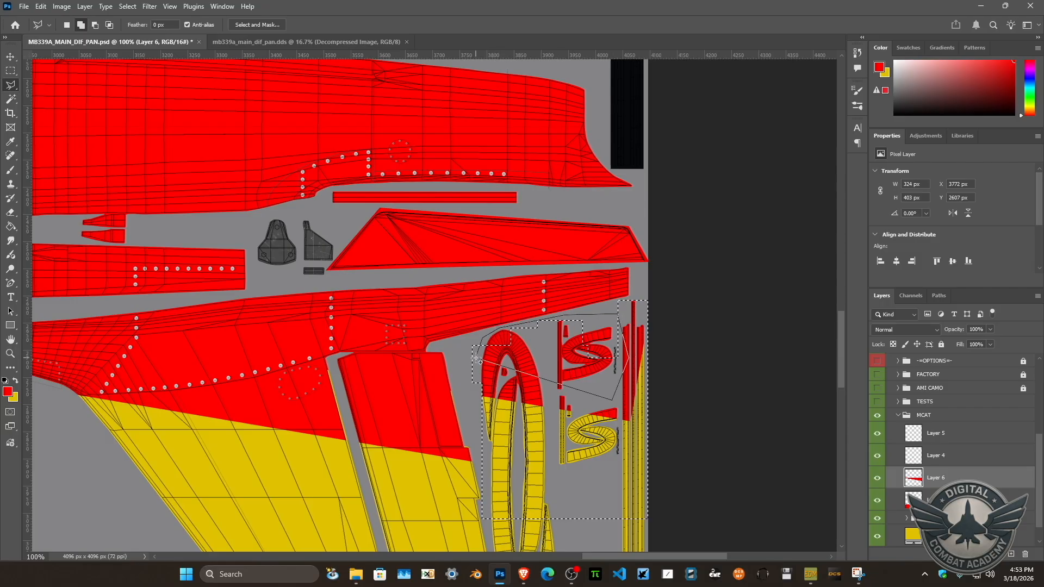
left_click(478, 360)
key("Delete")
key("ctrl+d")
key("ctrl+0")
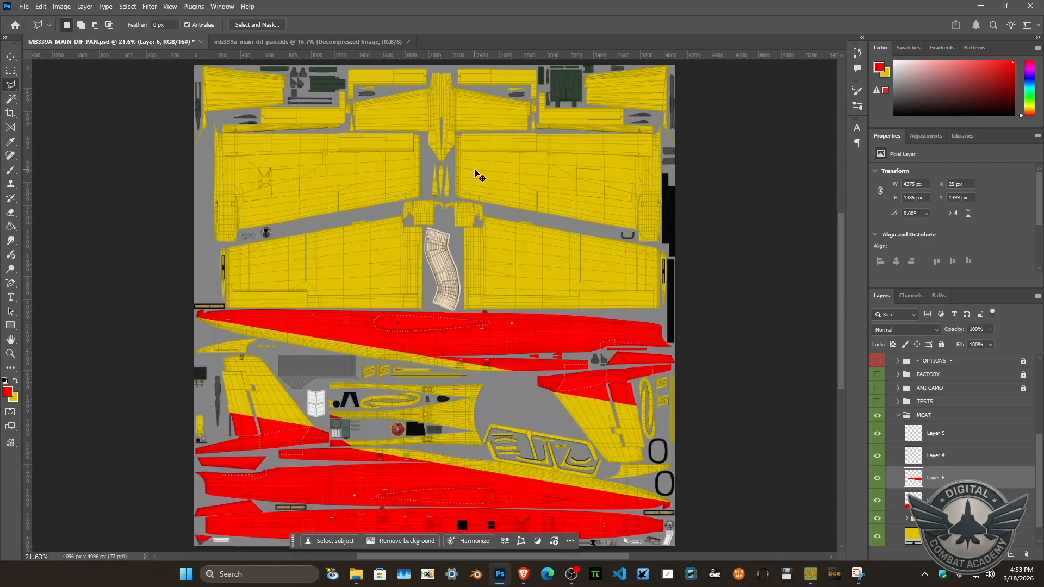
Copy the merged texture into mb339a_main_dif_pan.dds, merge it into the Decompressed Image layer and save the file.
key("ctrl+a")
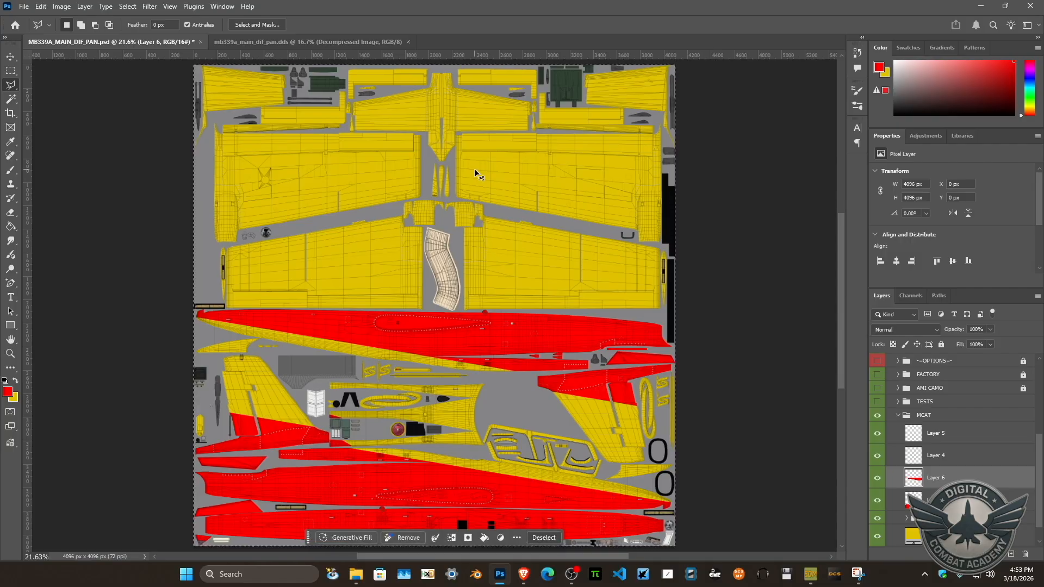
key("ctrl+d")
key("ctrl+Tab")
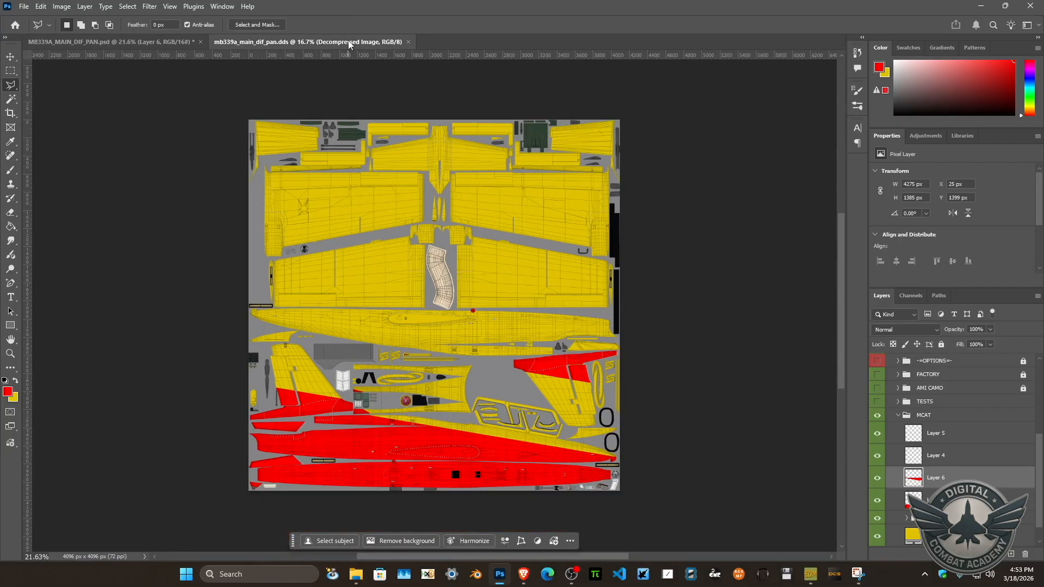
key("ctrl+v")
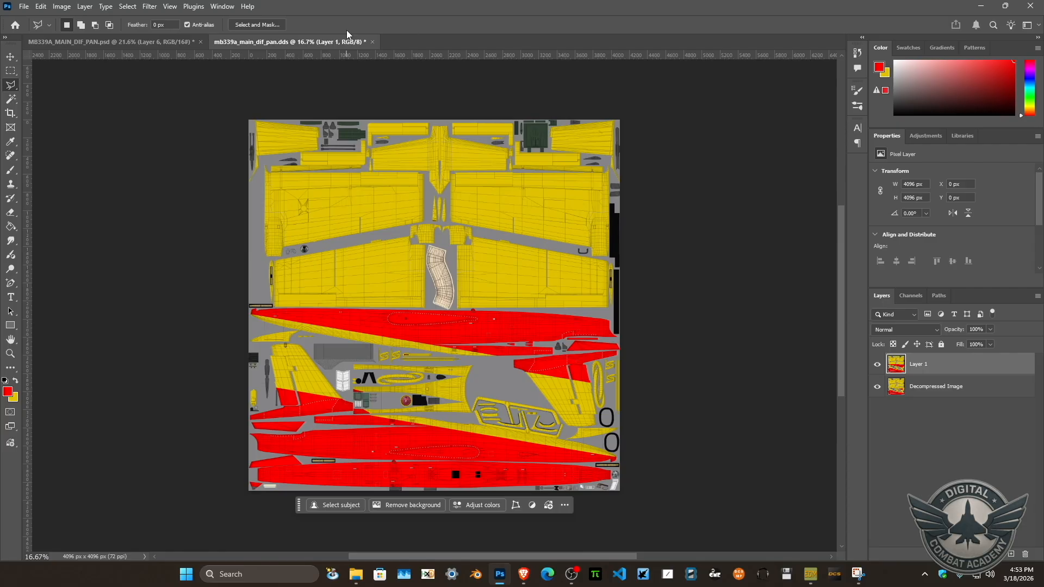
key("ctrl+e")
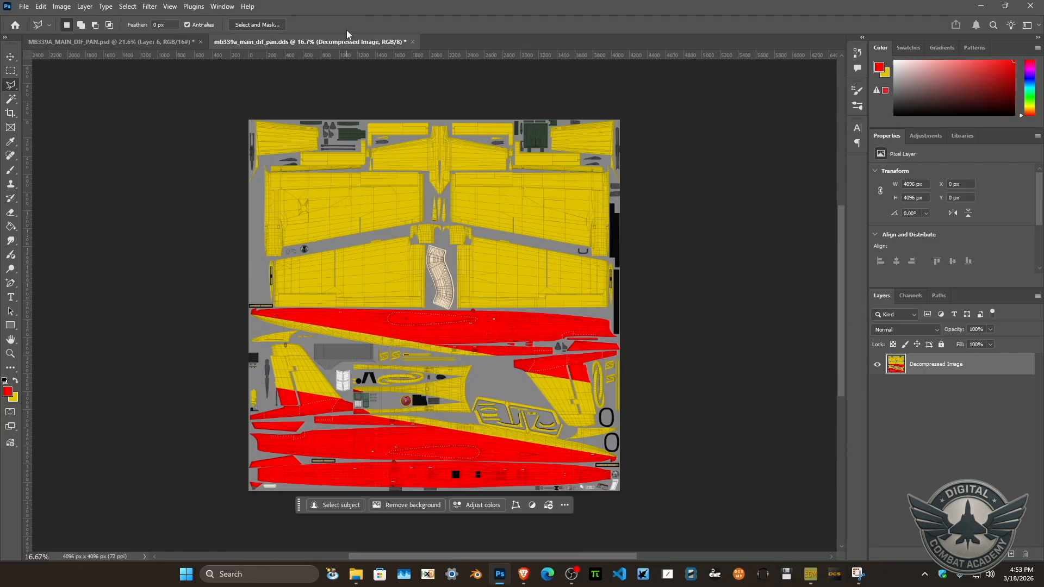
key("ctrl+s")
Switch to ModelViewer, reload the livery textures and raise the Env setting.
left_click(639, 465)
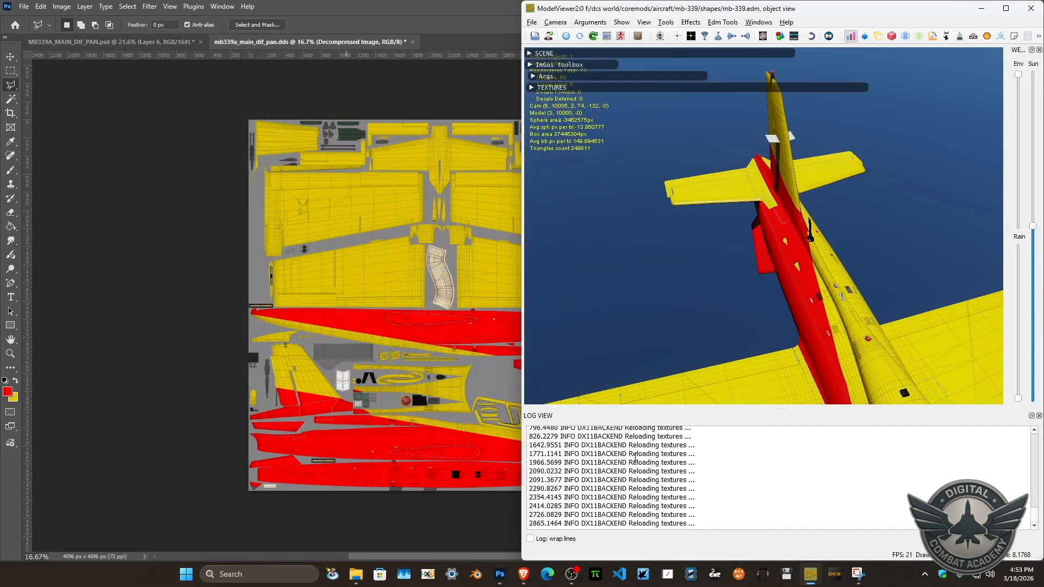
left_click_drag(748, 266, 728, 234)
left_click_drag(1019, 78, 1019, 92)
left_click_drag(695, 205, 733, 272)
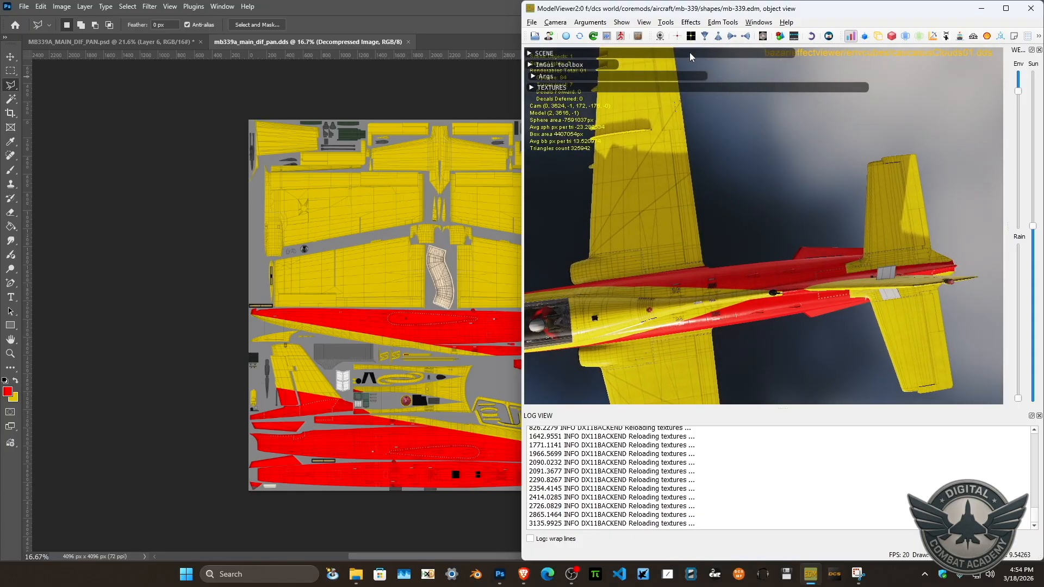
Examine the red and yellow boundary along the fuselage and tail from the top and side views.
left_click(718, 35)
left_click(704, 36)
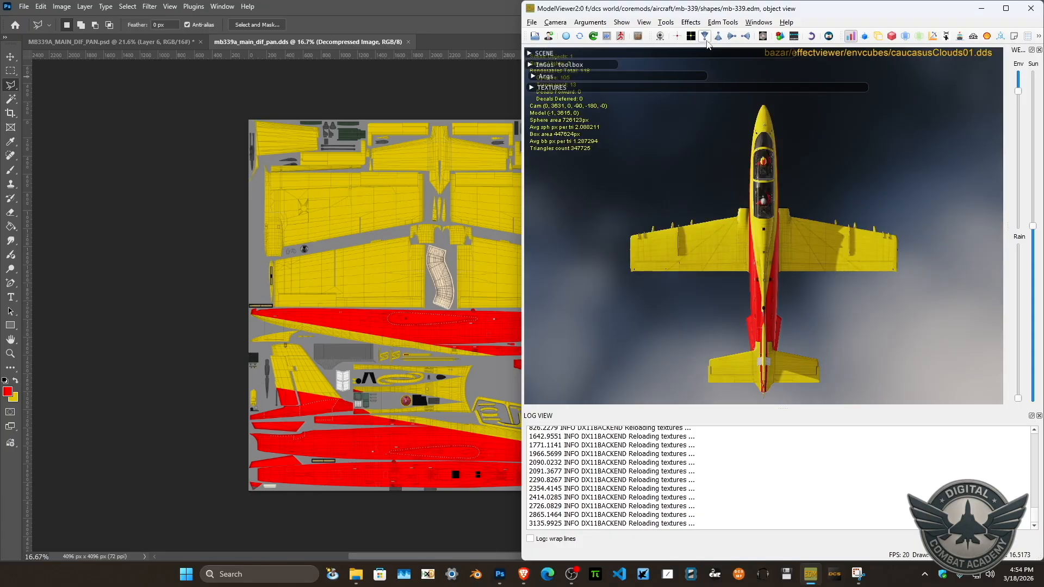
scroll(751, 131, "up", 5)
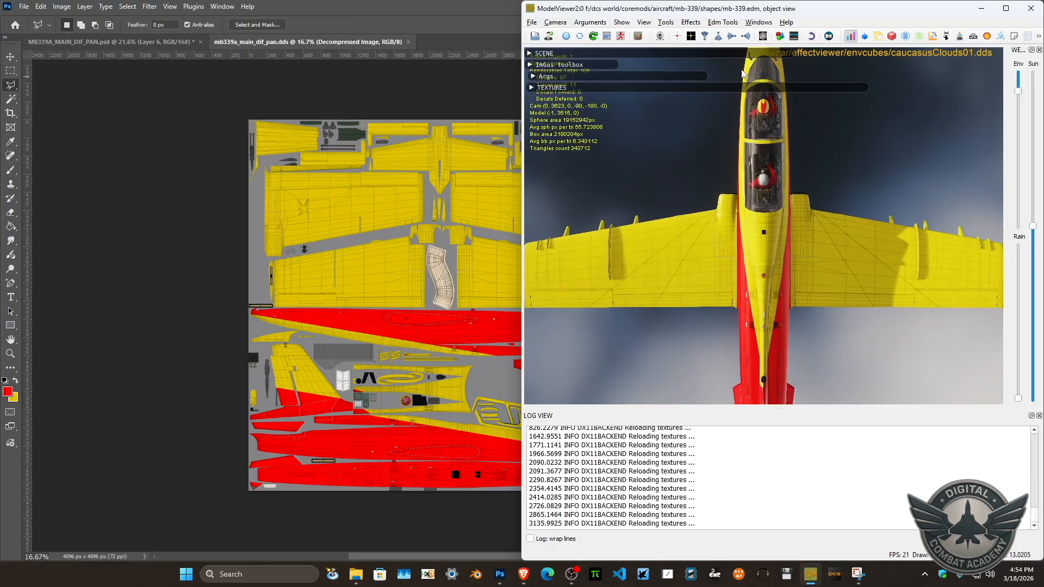
scroll(758, 198, "up", 2)
left_click_drag(762, 240, 756, 188)
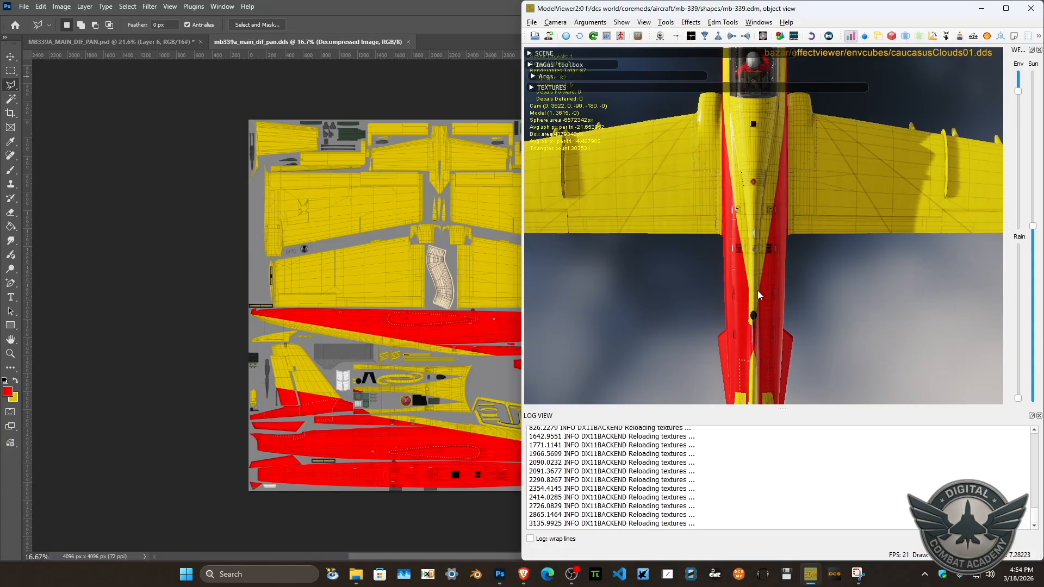
left_click_drag(758, 288, 756, 286)
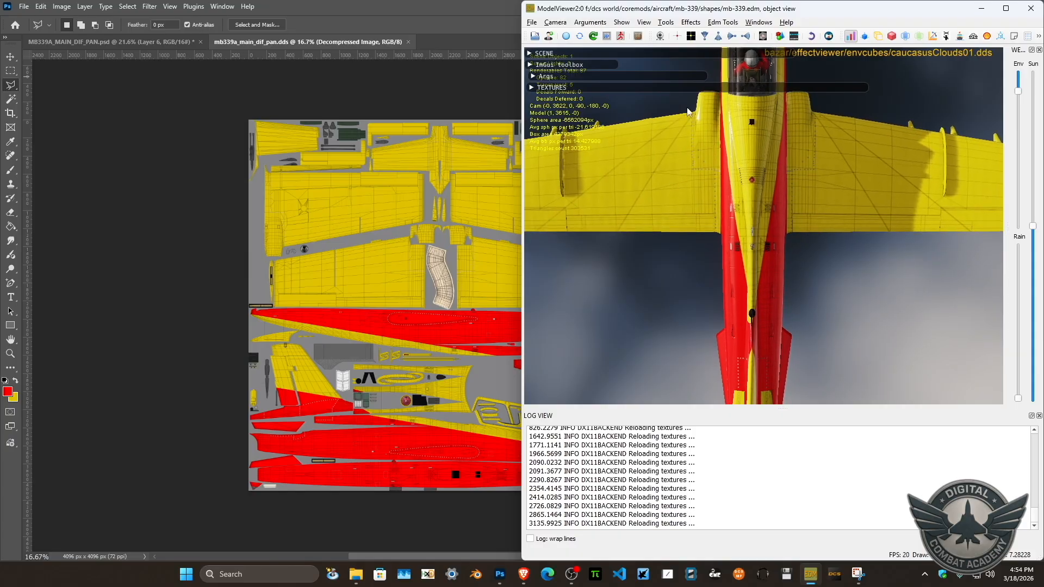
left_click(718, 36)
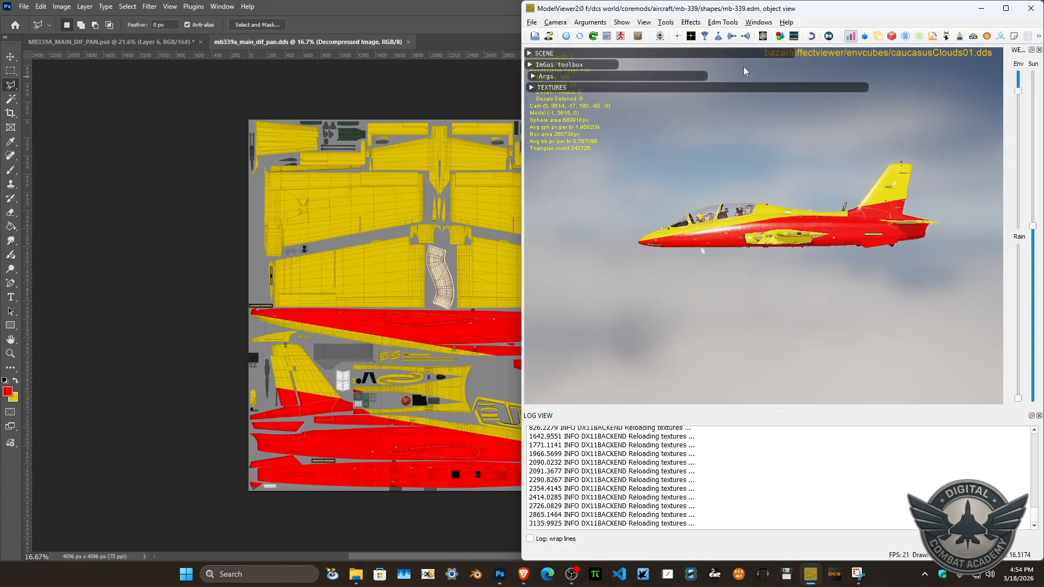
scroll(761, 109, "up", 6)
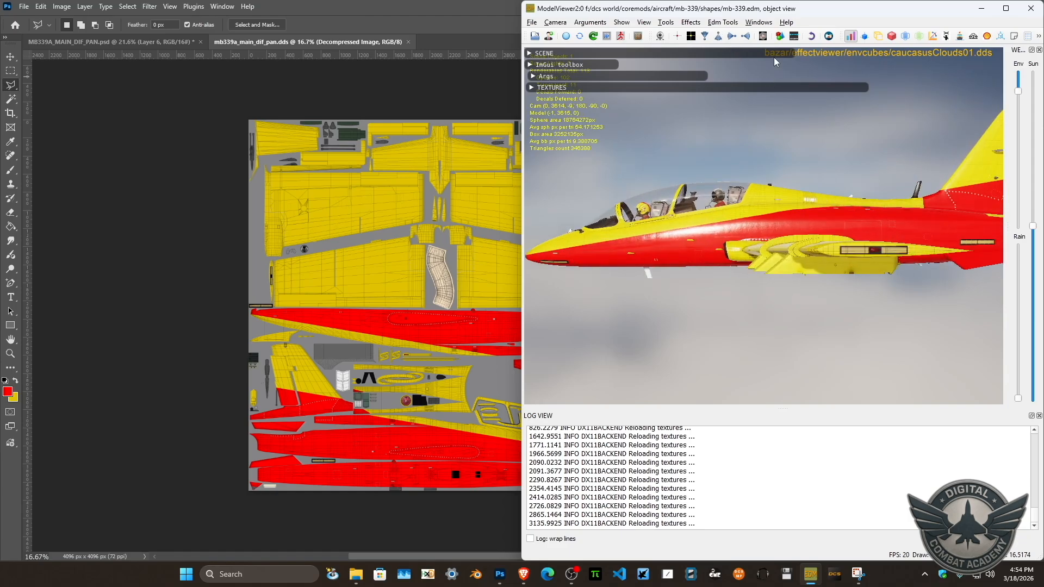
scroll(823, 153, "up", 5)
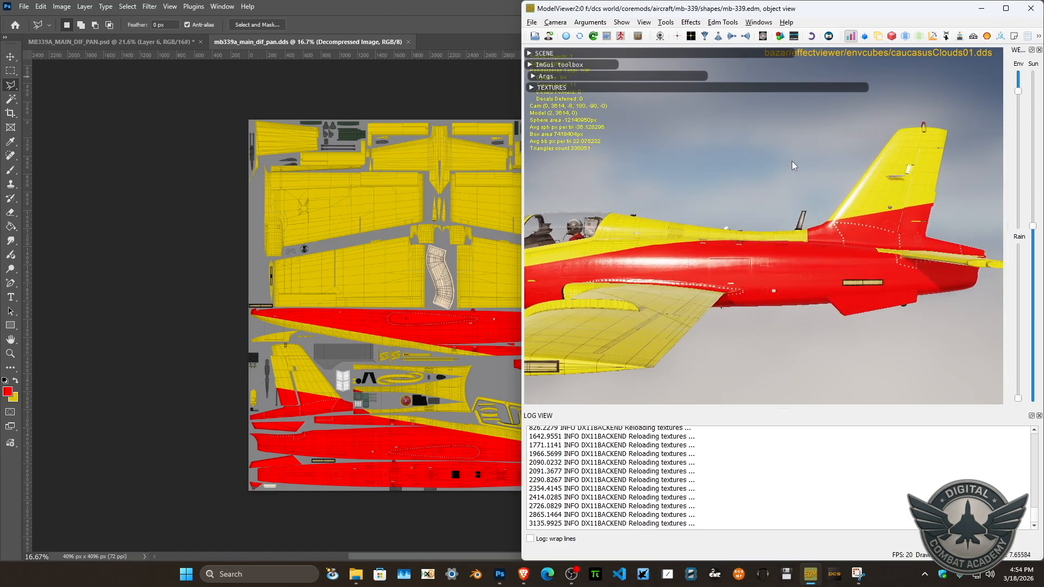
scroll(796, 106, "up", 2)
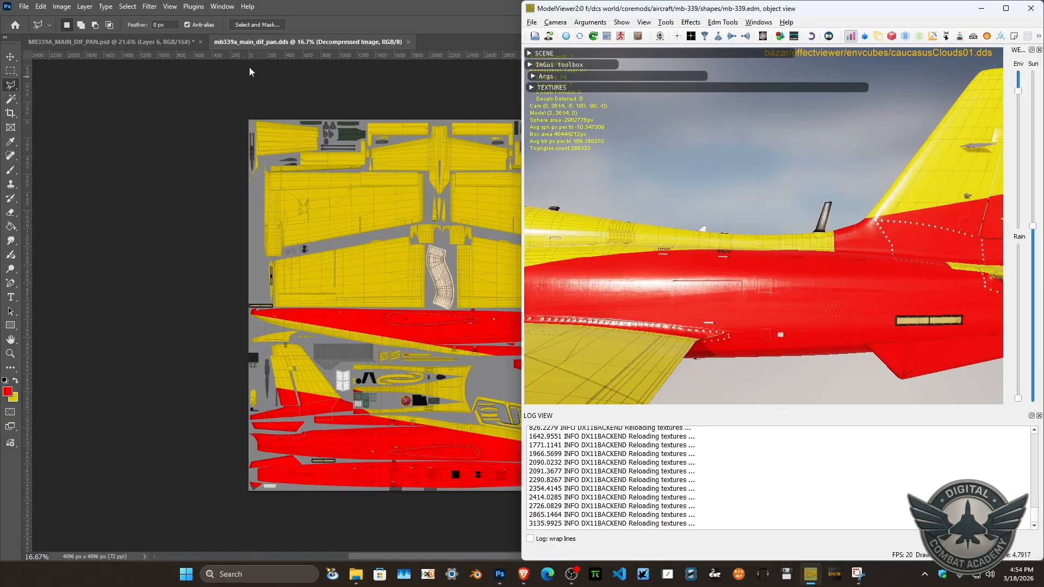
Switch to Photoshop's MB339A_MAIN_DIF_PAN.psd and group Layer 6 with Layer 3 as Fuselage.
left_click(178, 42)
left_click_drag(1038, 428, 1030, 468)
left_click(935, 479, "shift")
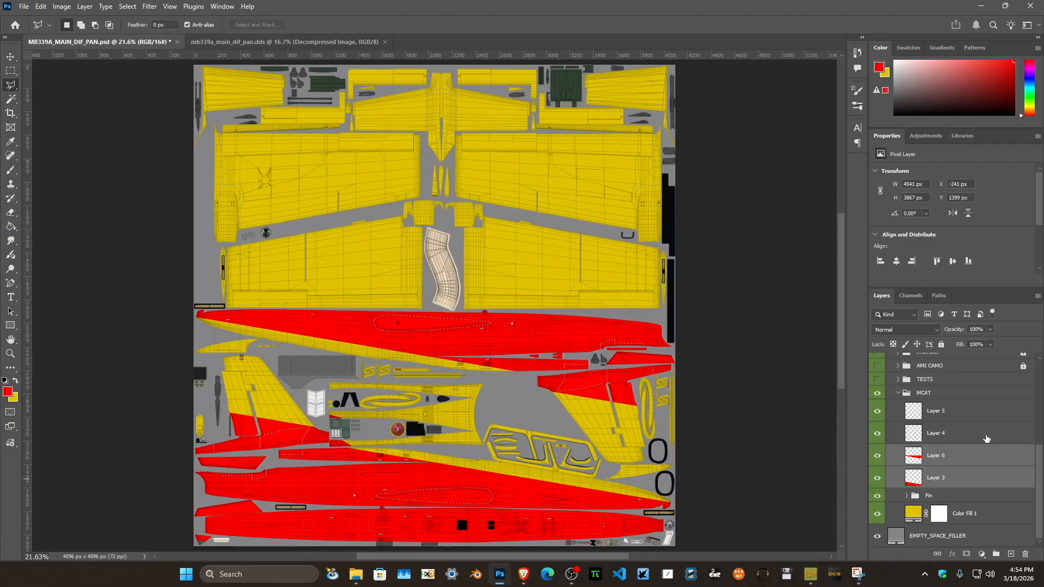
key("ctrl+g")
double_click(935, 482)
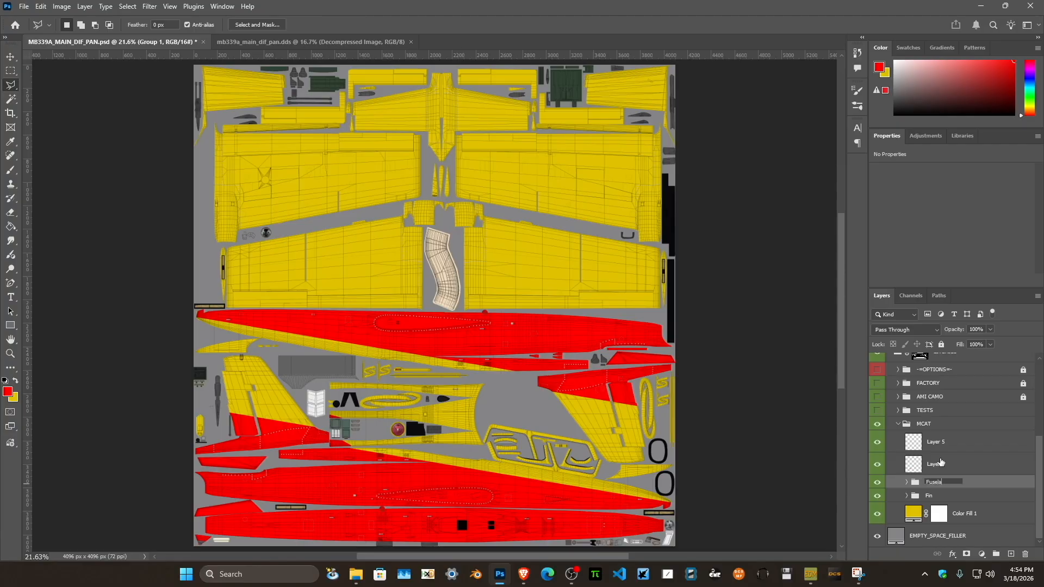
type("Fuselage")
key("Return")
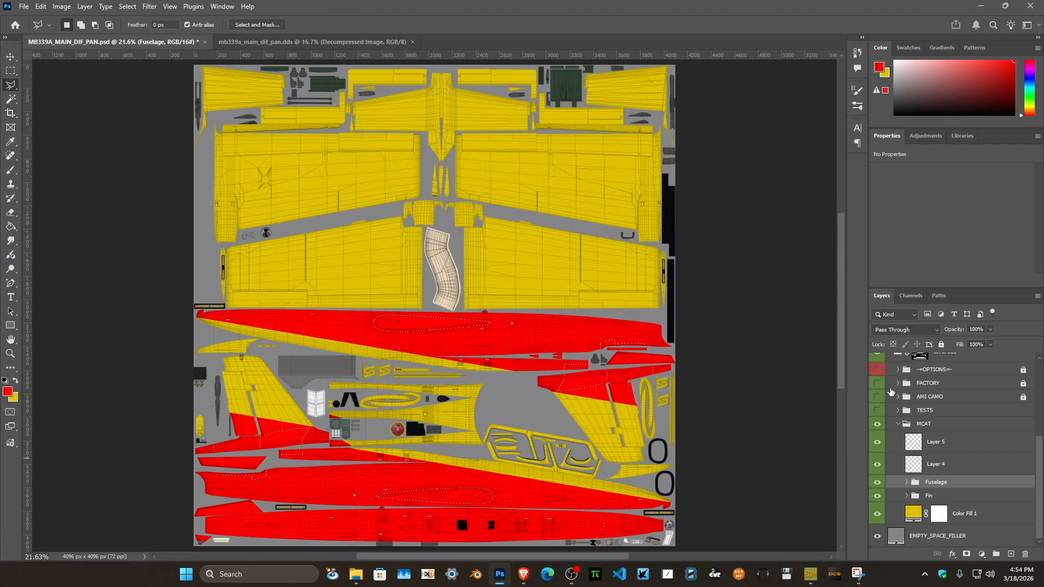
Toggle Layer 4's visibility to identify its painted area, and duplicate the layer.
left_click(877, 465)
left_click(877, 466)
left_click(876, 467)
left_click(876, 470)
left_click(913, 465)
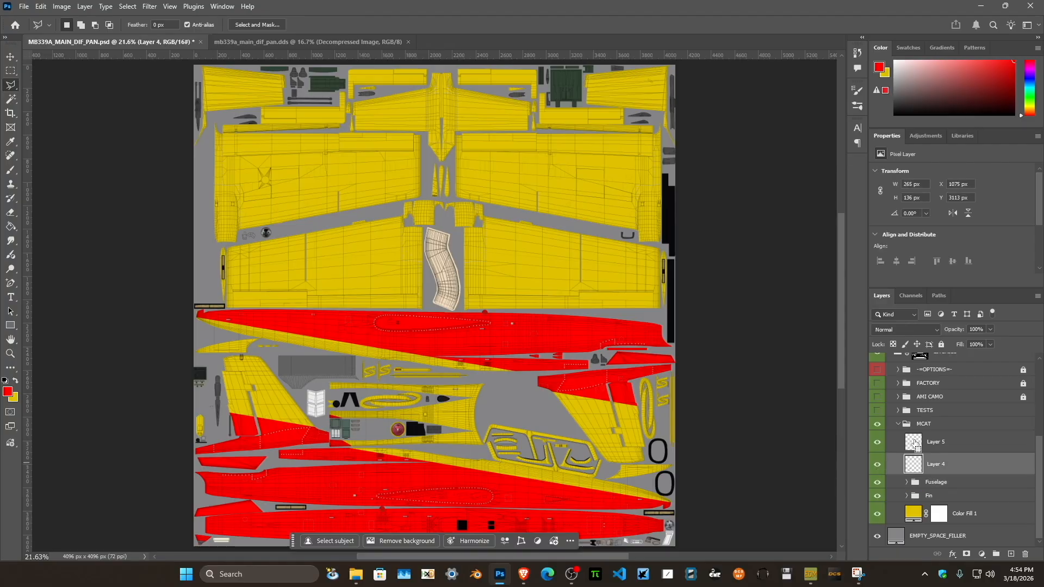
key("ctrl+j")
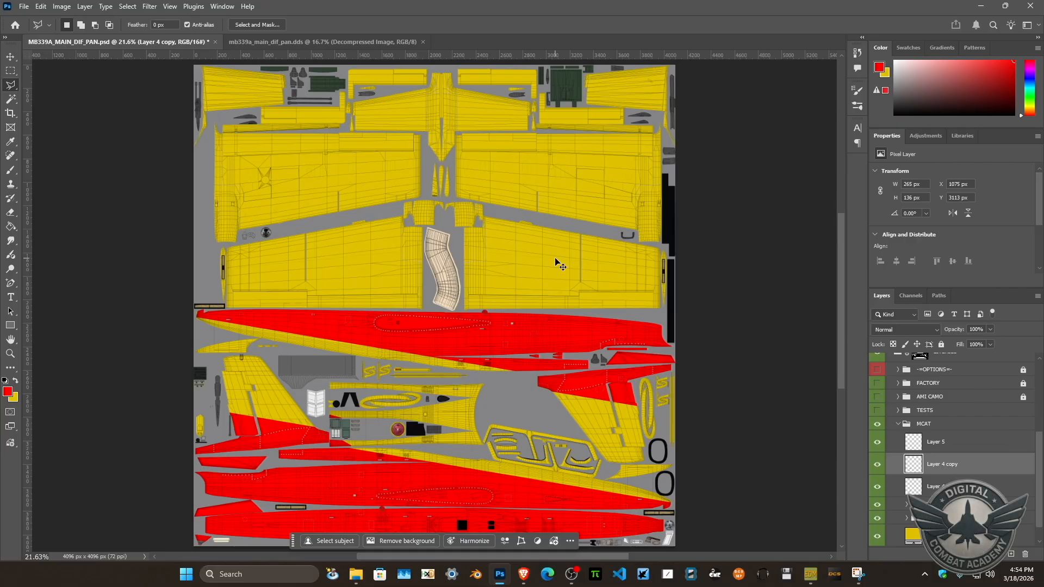
Start a free transform on Layer 4 copy and place its reference point on the centreline at the end of the middle spine strip.
key("ctrl+1")
left_click_drag(573, 382, 659, 168)
left_click_drag(445, 506, 545, 225)
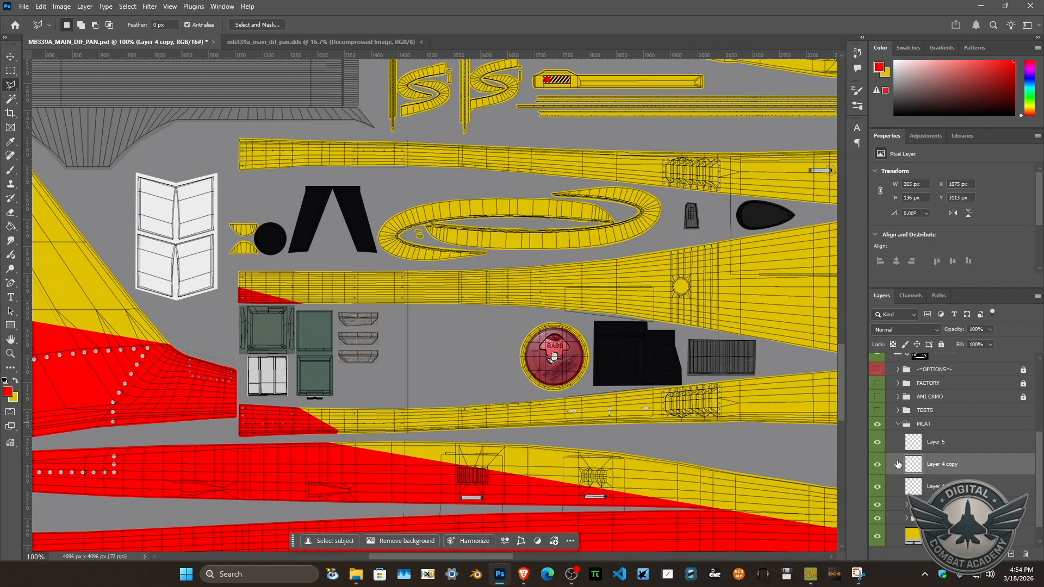
key("ctrl+t")
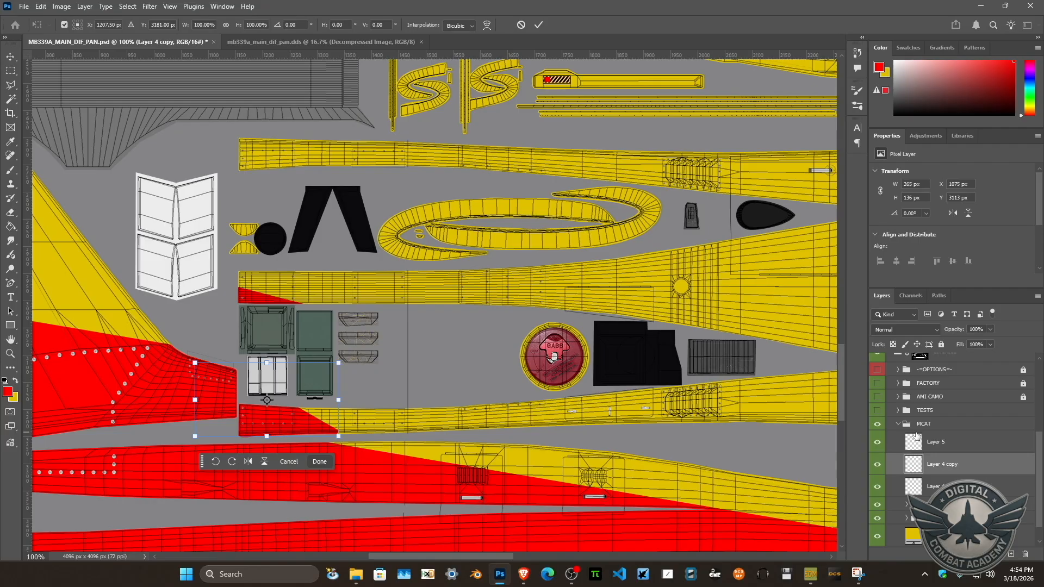
left_click_drag(267, 400, 241, 290)
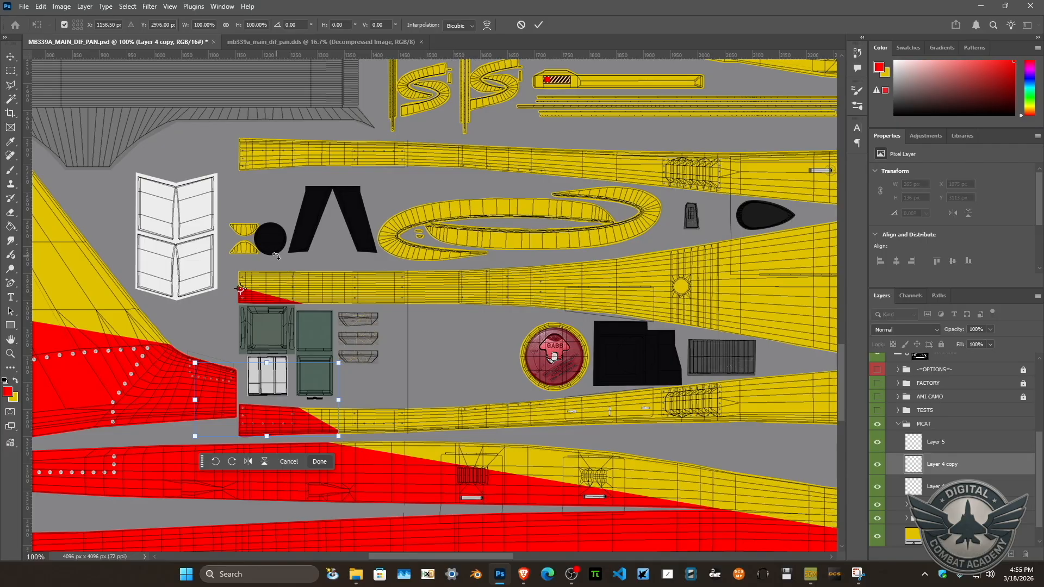
key("ctrl+plus")
key("ctrl+plus")
left_click_drag(242, 271, 620, 214)
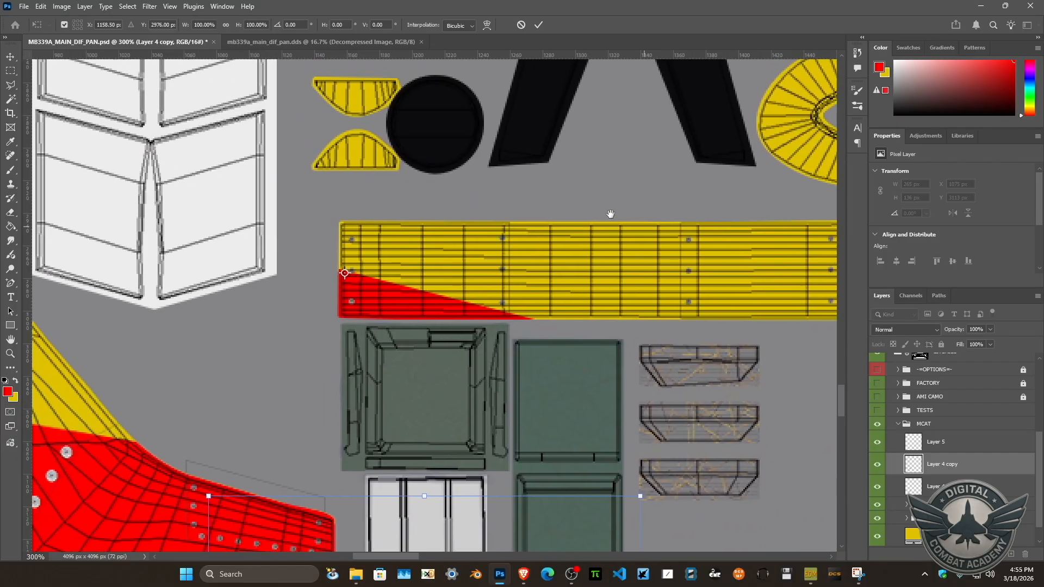
left_click_drag(465, 292, 467, 291)
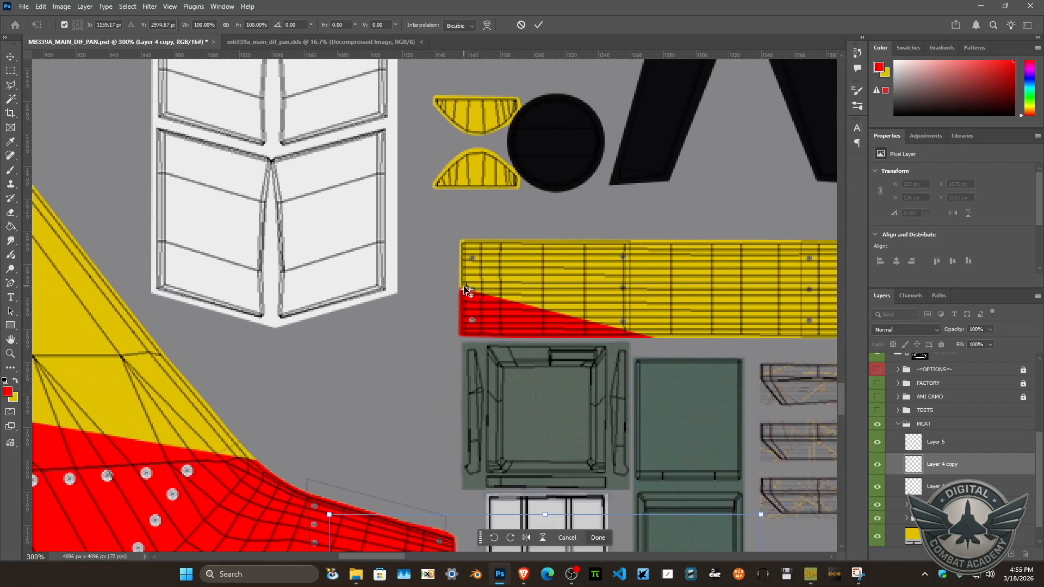
key("ctrl+minus")
key("ctrl+minus")
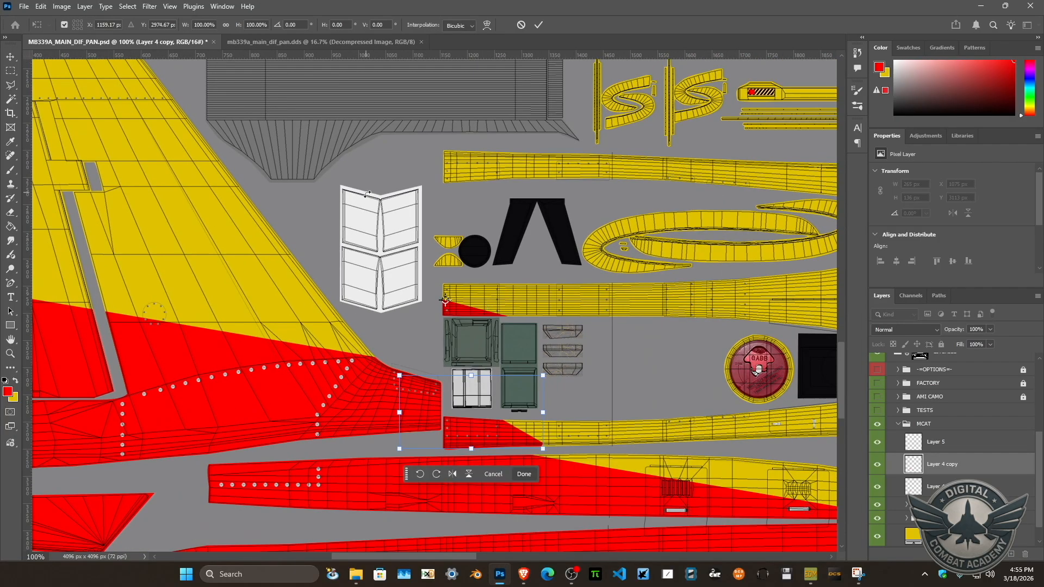
Flip Layer 4 copy vertically about the reference point by setting its height to -100%, and apply the transform.
left_click(246, 25)
type("-100")
key("Return")
key("Return")
key("l")
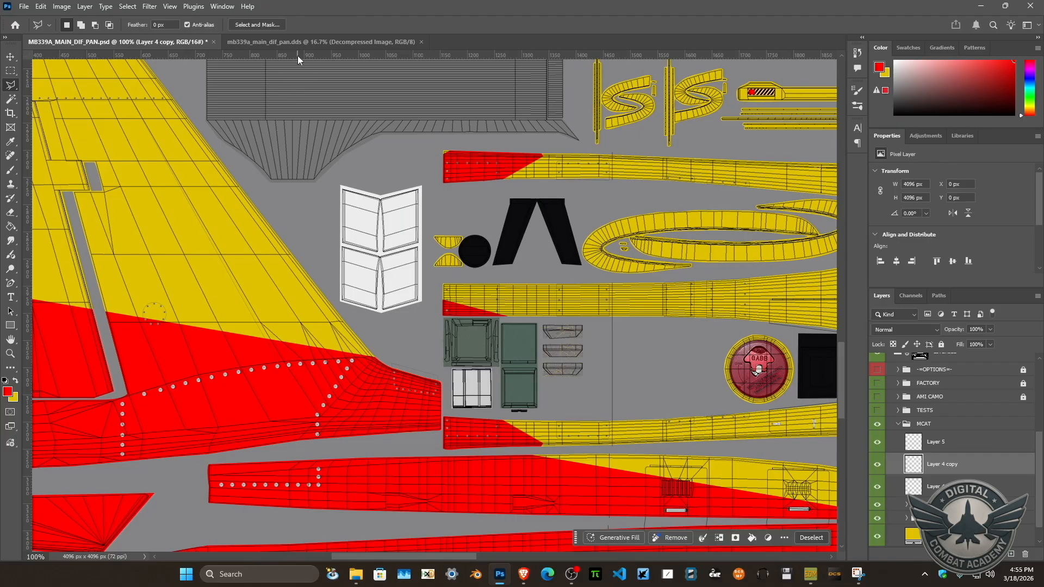
Update mb339a_main_dif_pan.dds with the merged livery artwork, save it, and reload the textures in ModelViewer.
left_click(255, 42)
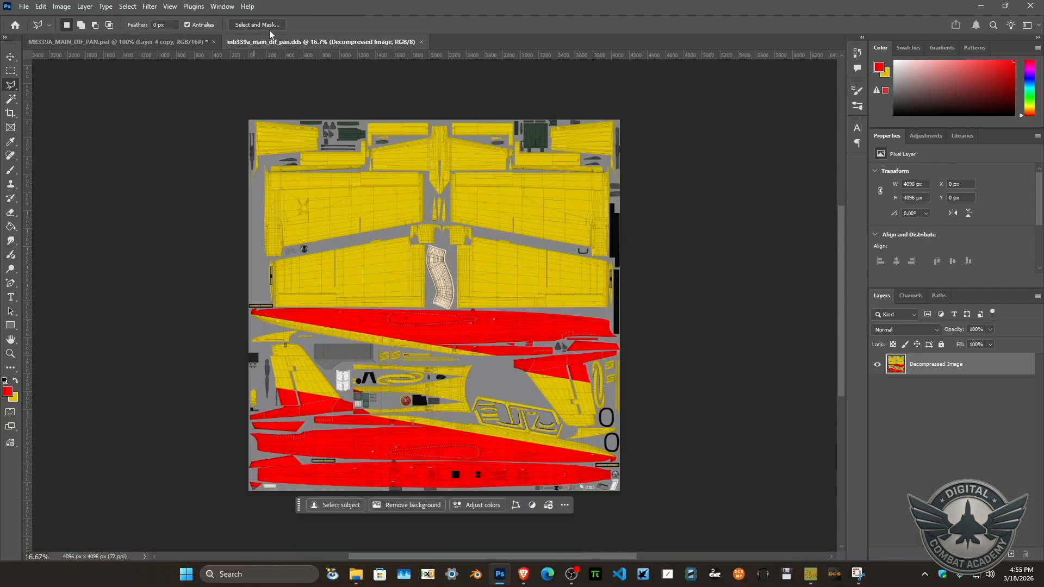
key("ctrl+s")
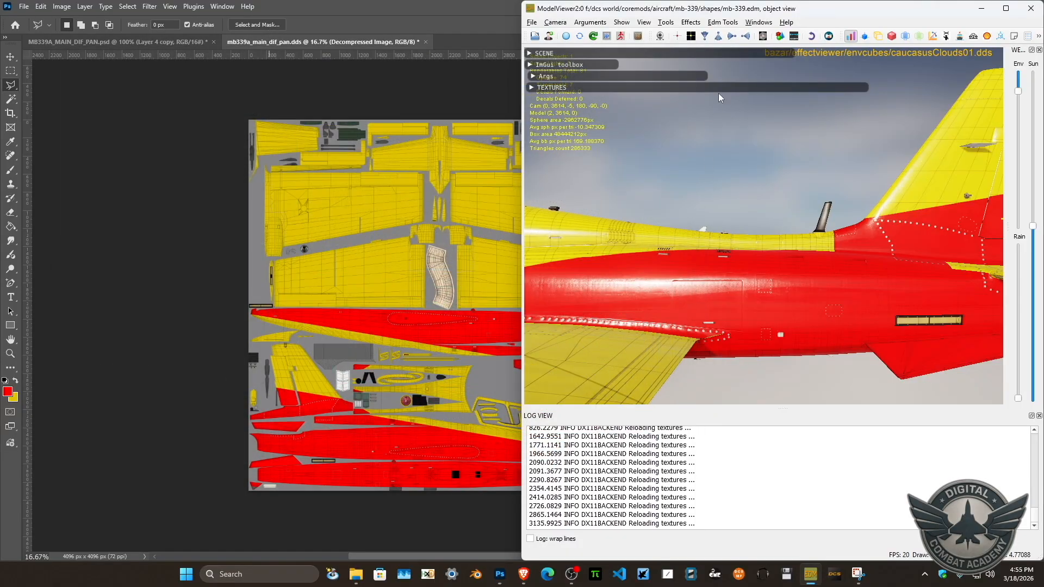
left_click(566, 36)
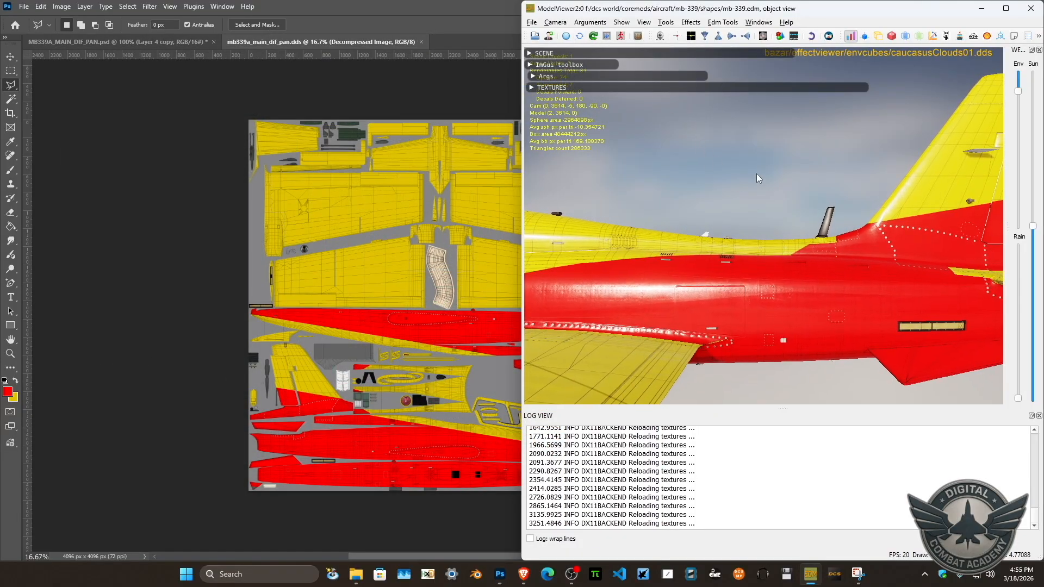
Examine the red and yellow boundary along the upper rear fuselage and tail from an angled view.
left_click(660, 37)
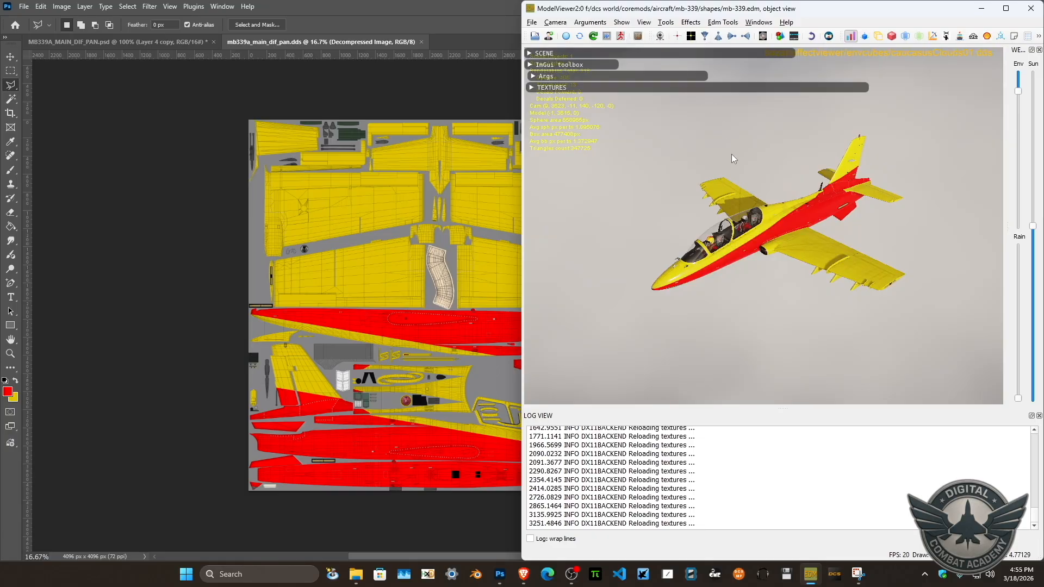
scroll(762, 174, "up", 4)
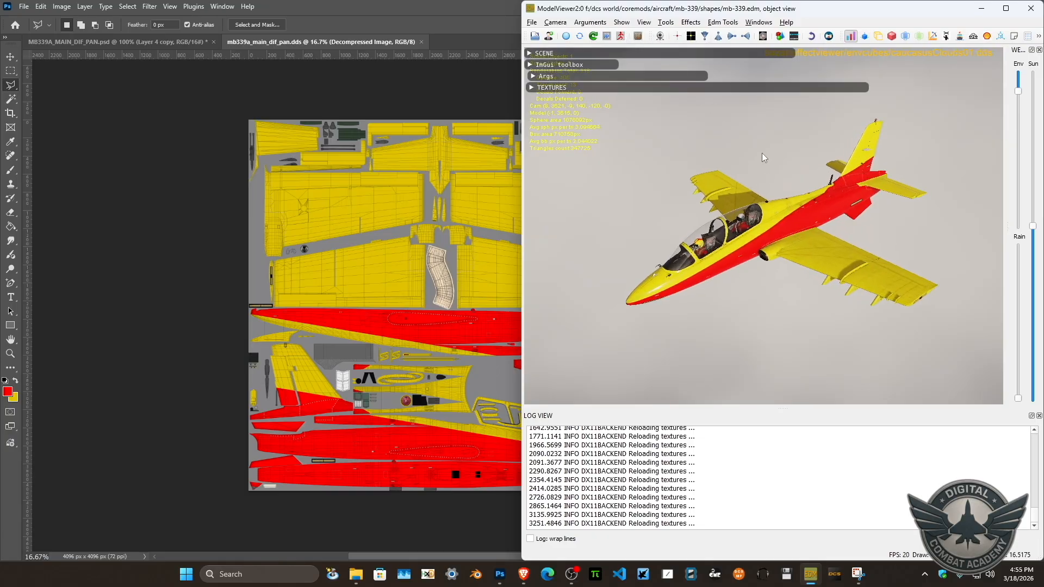
left_click_drag(754, 138, 786, 168)
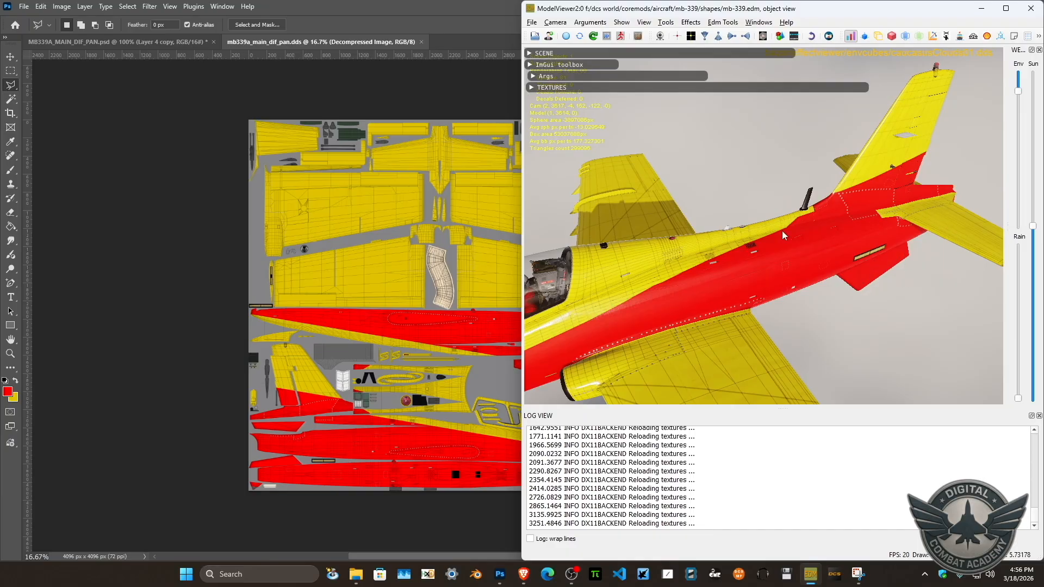
In MB339A_MAIN_DIF_PAN.psd, group Layer 4 copy with Layer 4 and name the group "Fuselage bit high".
left_click(172, 41)
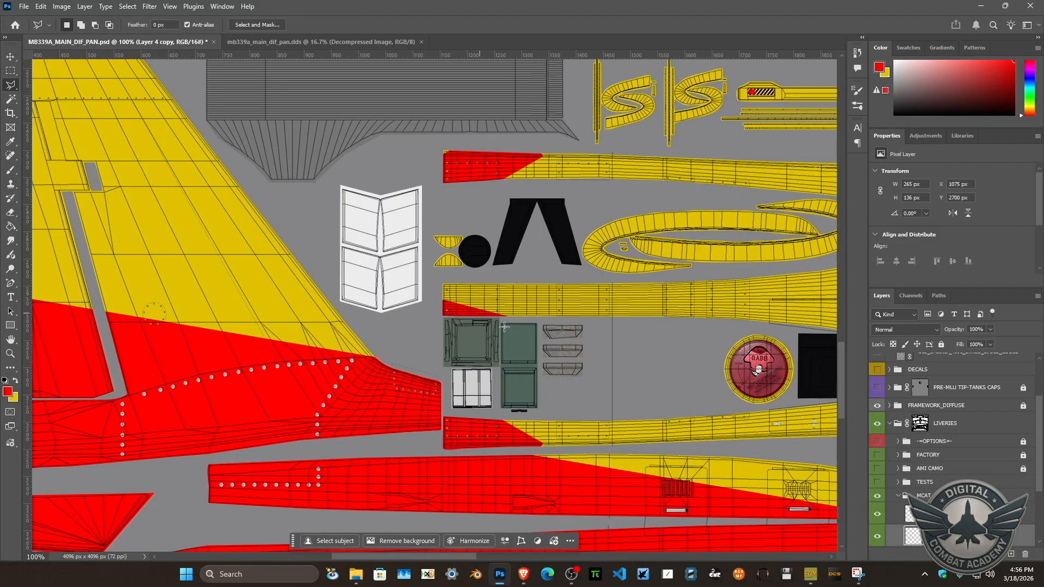
scroll(1040, 452, "down", 1)
scroll(1026, 483, "down", 3)
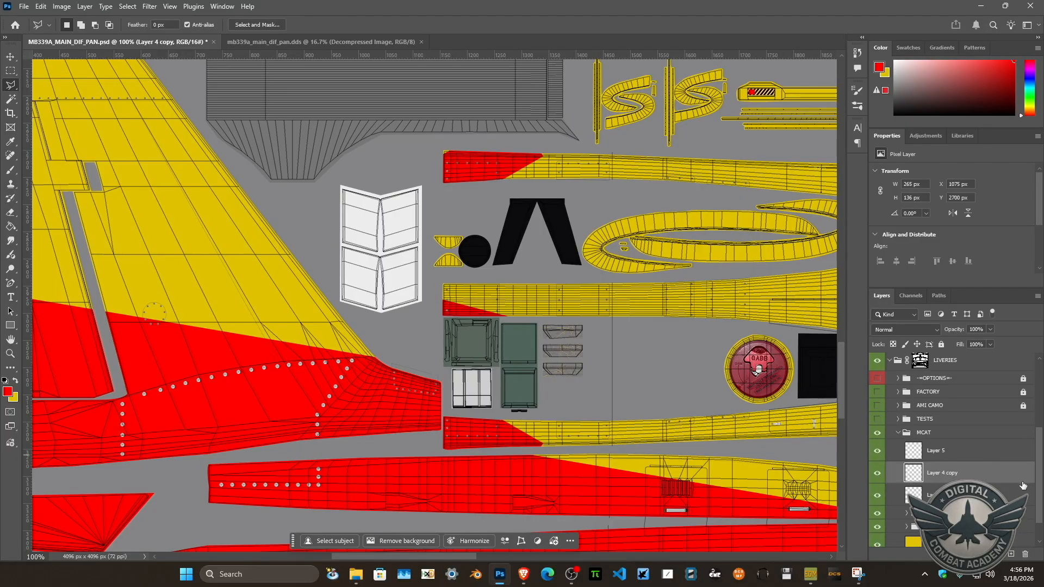
left_click(942, 494, "shift")
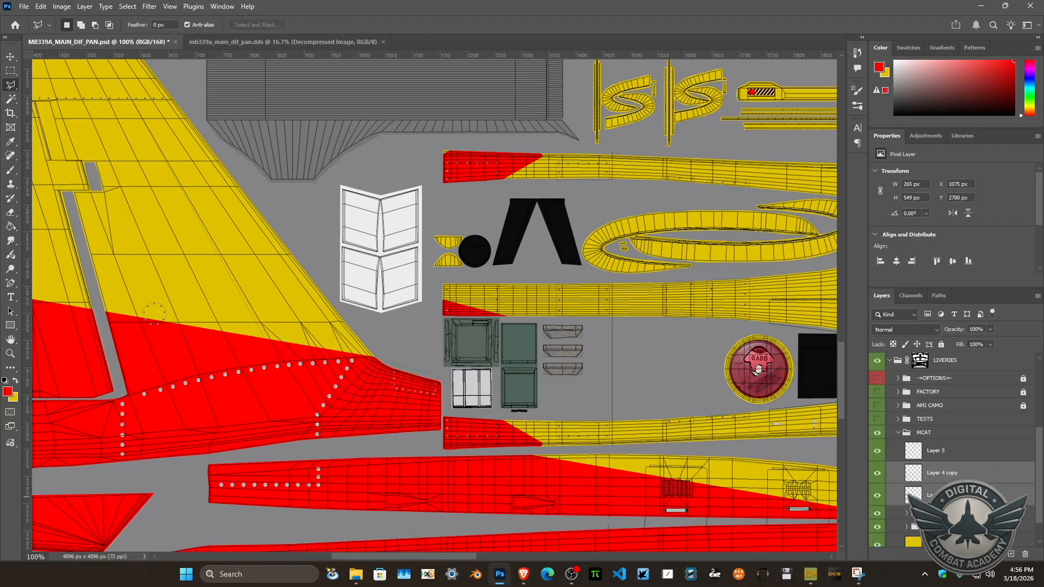
key("ctrl+g")
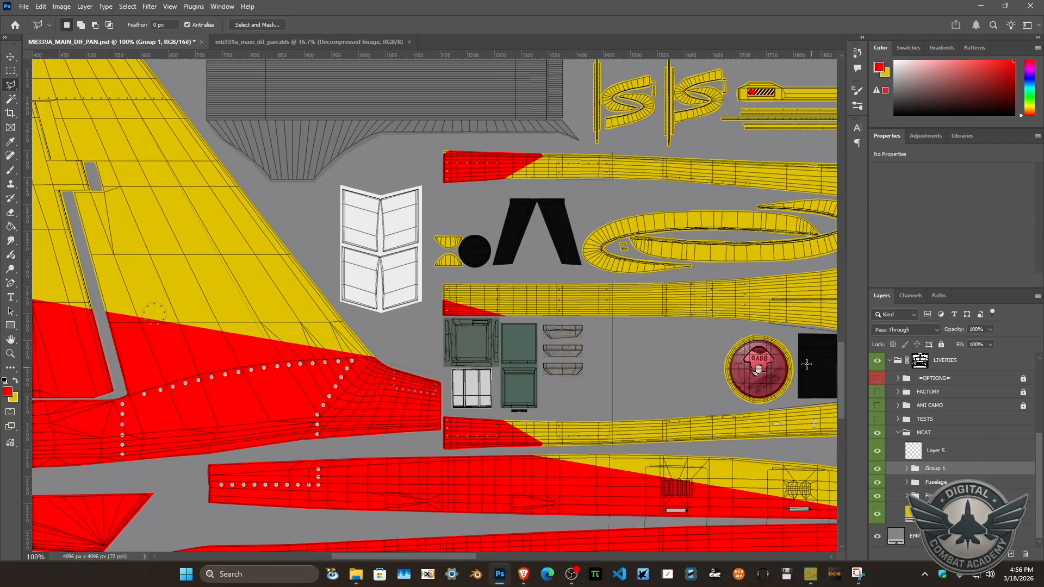
double_click(931, 468)
type("Fuselage bit high")
key("Return")
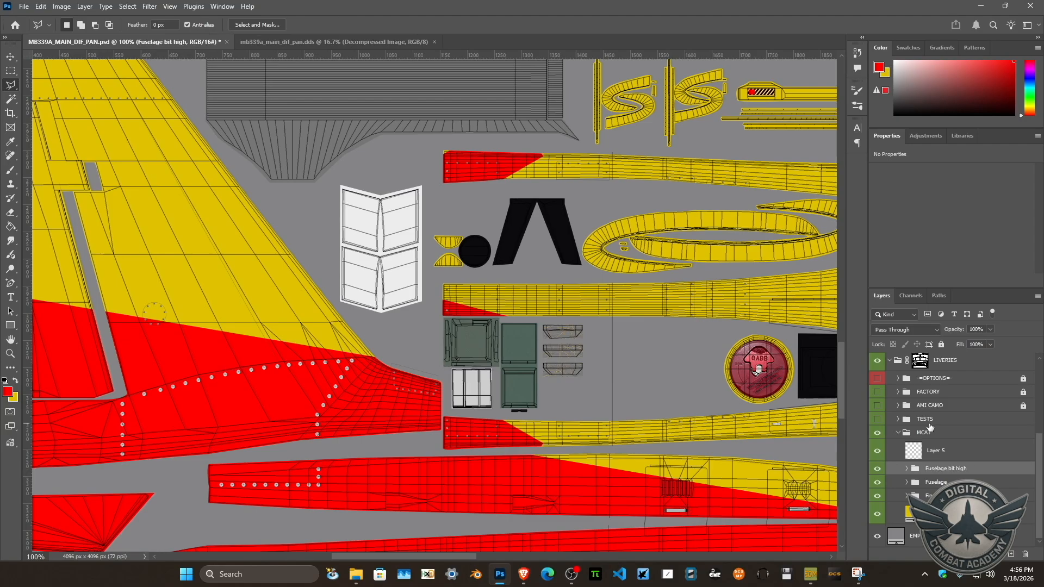
Duplicate Layer 5 and place the copy's transform reference point on the centreline at the end of the middle spine strip.
left_click(924, 453)
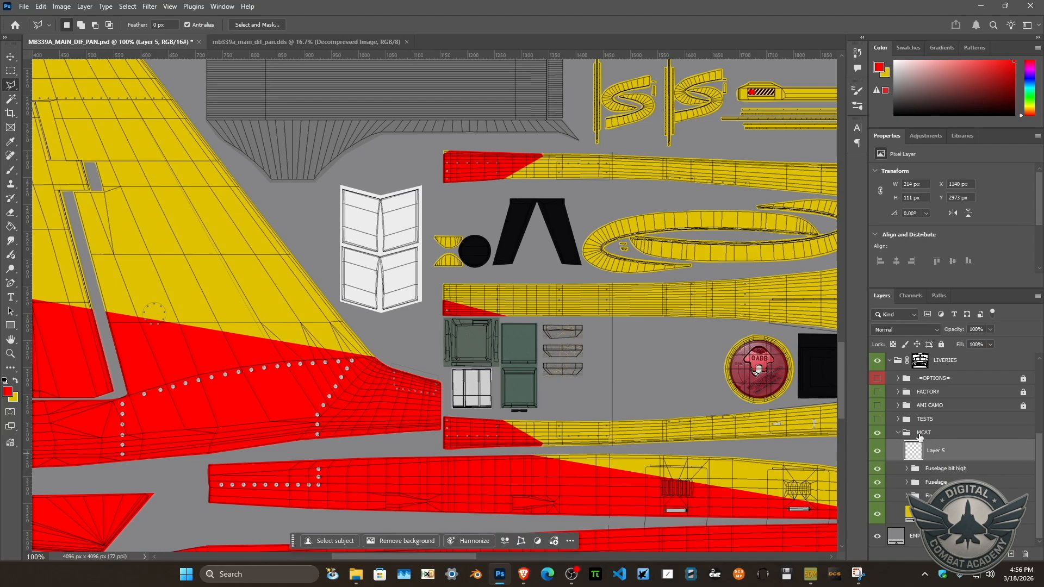
key("ctrl+j")
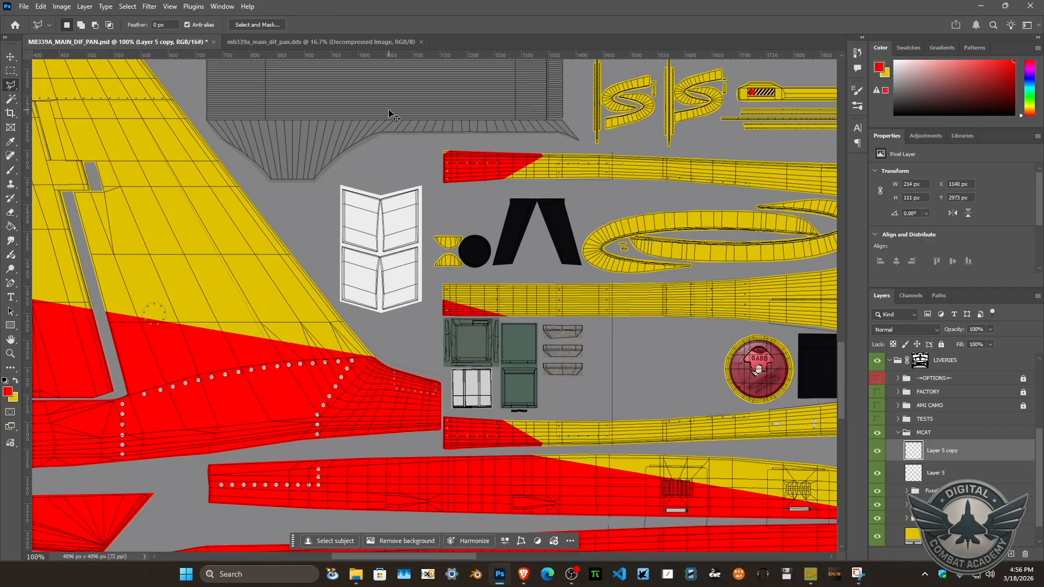
key("ctrl+plus")
key("ctrl+plus")
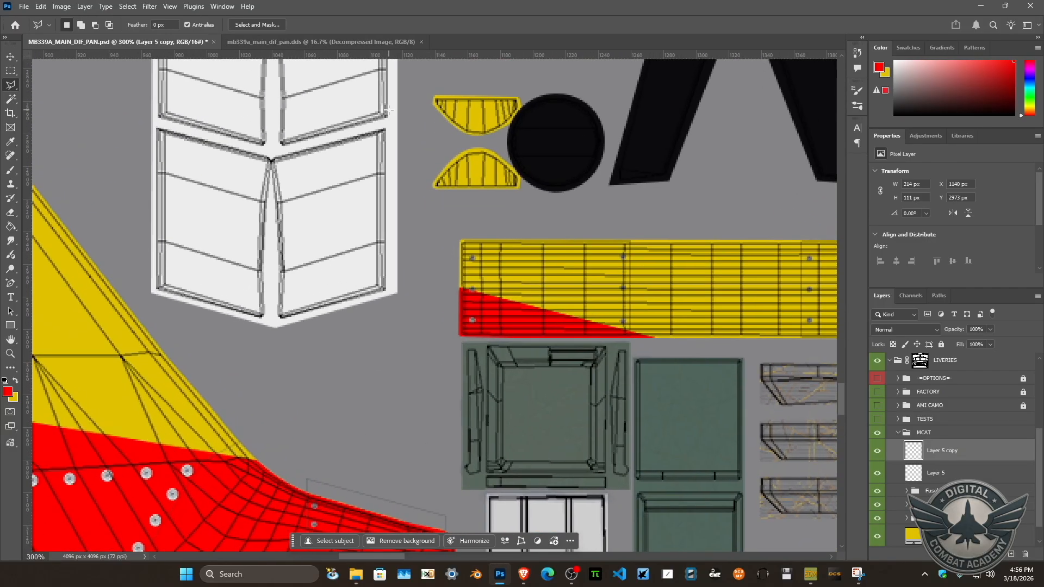
key("ctrl+t")
left_click_drag(602, 379, 461, 285)
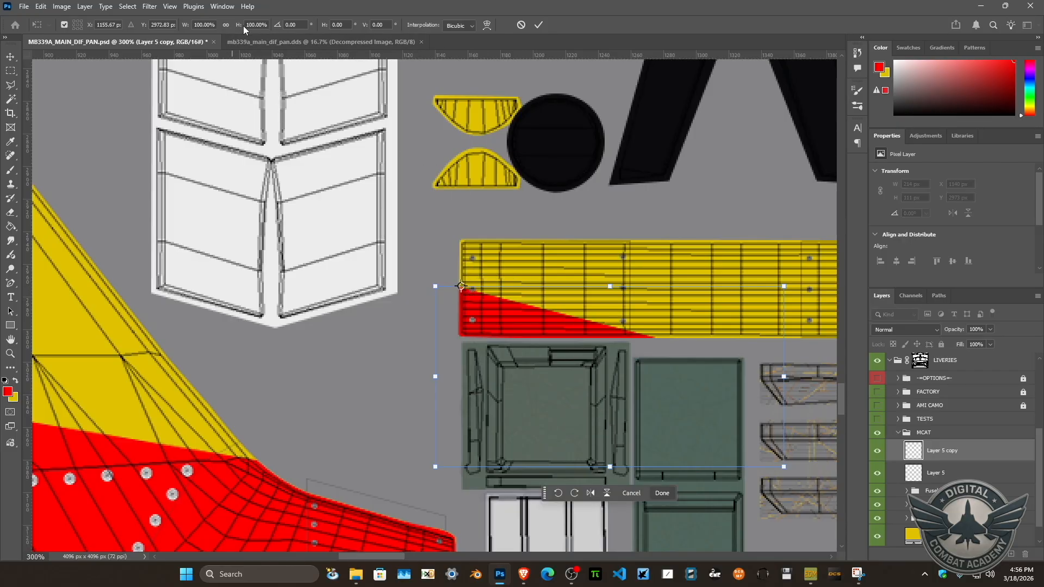
Flip Layer 5 copy vertically with a height of -100%, and nudge it down 2 px to match the opposite red wedge.
type("-100")
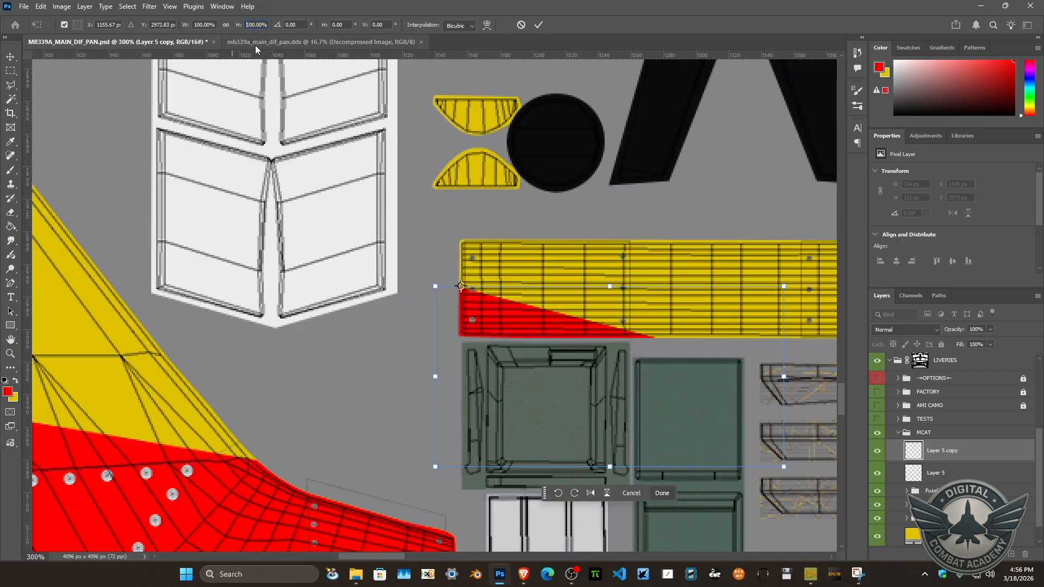
key("Return")
key("Return")
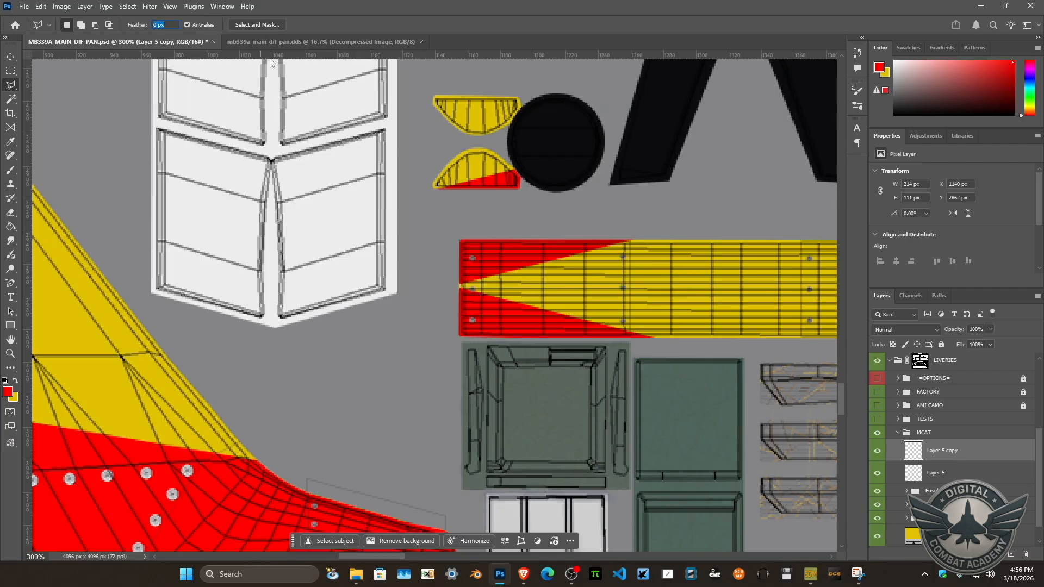
key("ctrl+Down")
key("ctrl+Down")
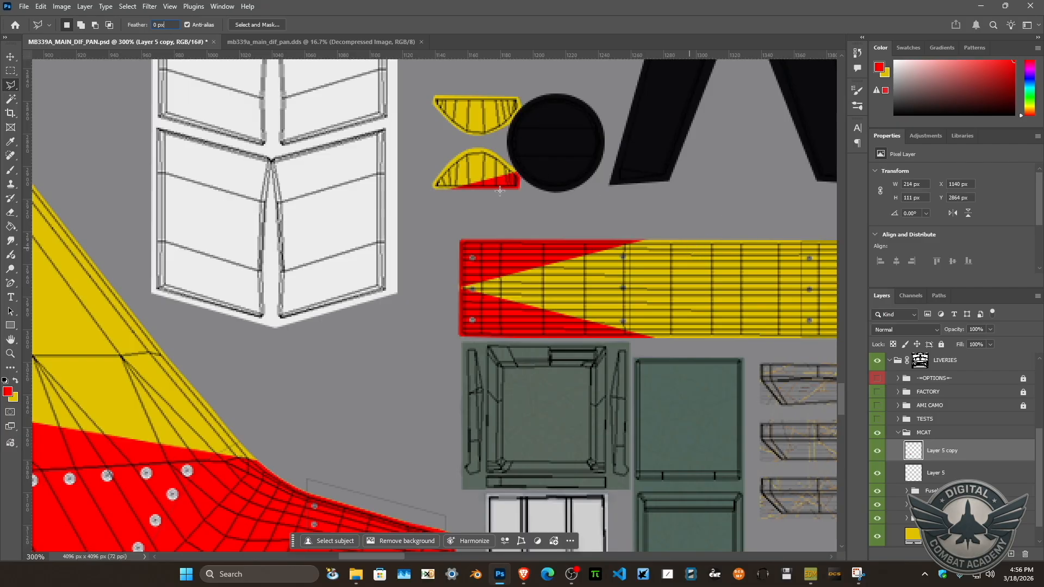
left_click(537, 204)
left_click(511, 219)
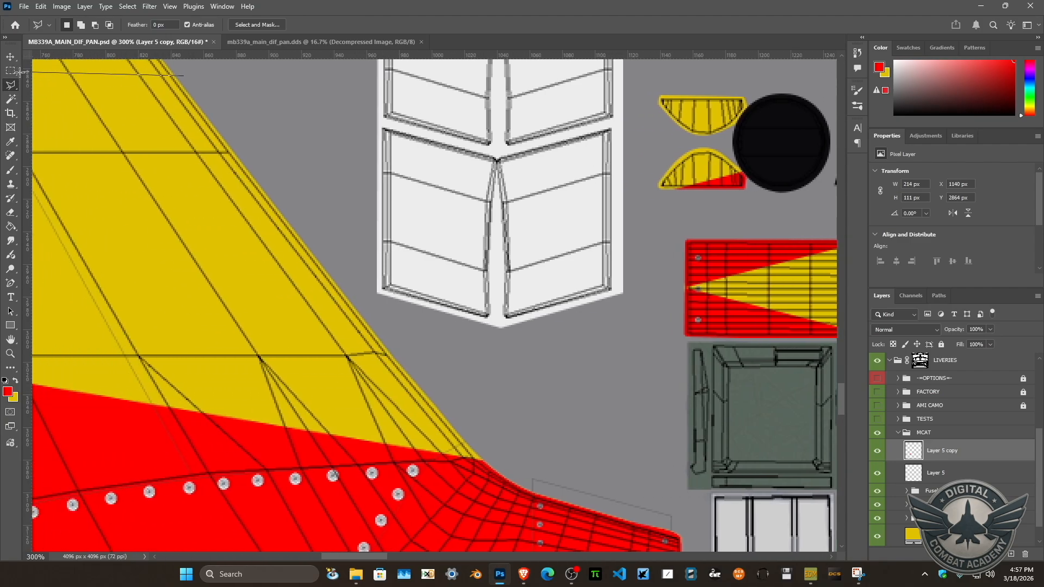
left_click(201, 75)
key("Escape")
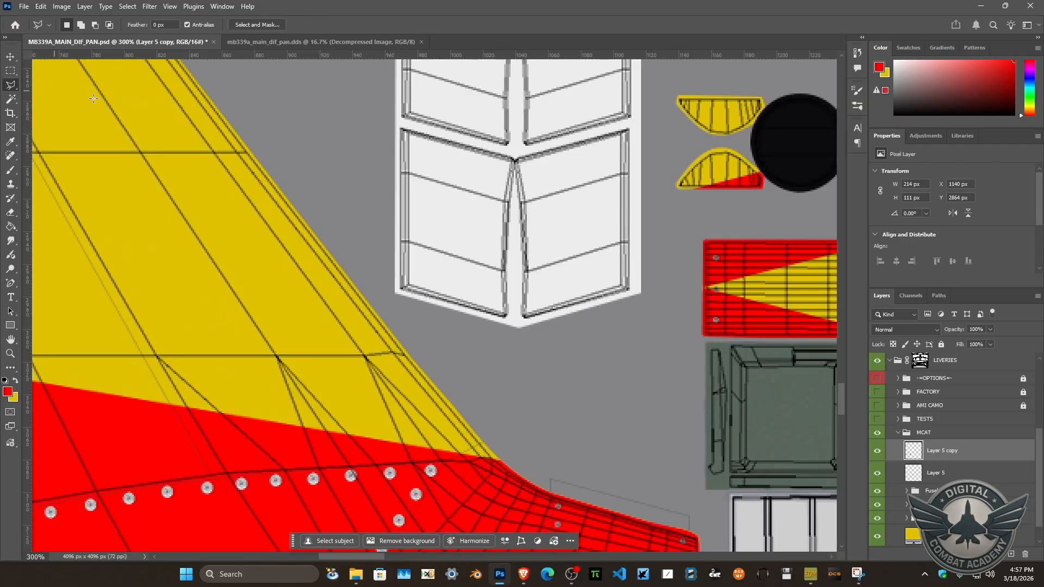
Select and delete the red overspill of Layer 5 copy on the small half-round piece beside the black disc.
key("m")
scroll(586, 220, "right", 5)
scroll(544, 228, "up", 2)
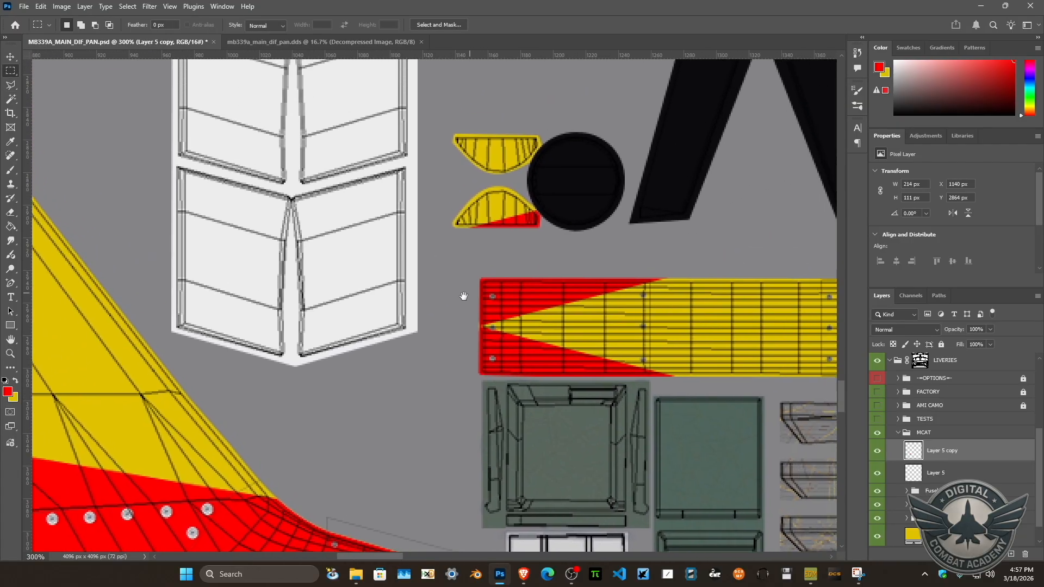
left_click_drag(520, 226, 403, 290)
key("ctrl+d")
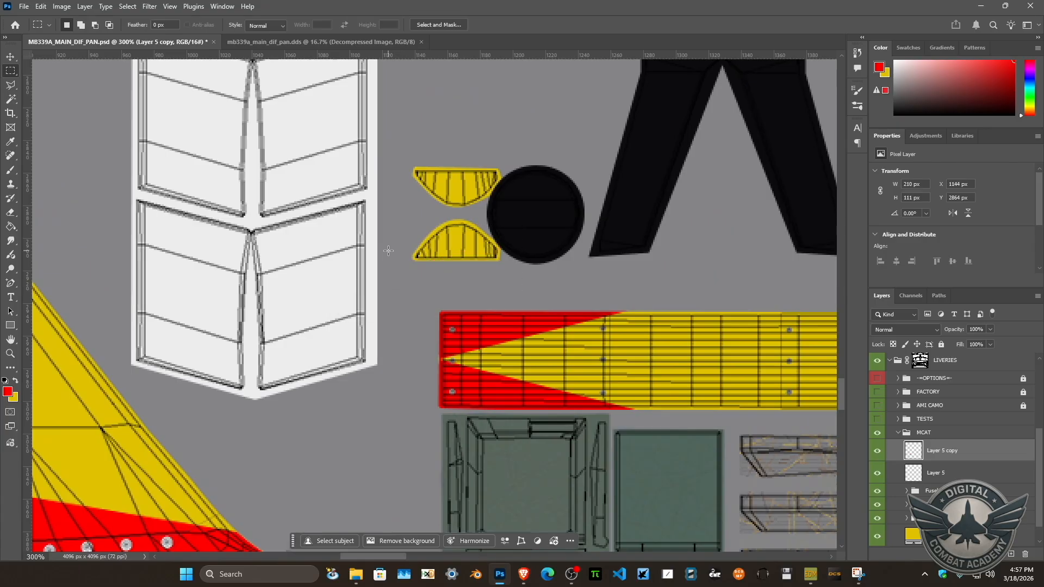
Replace the image in mb339a_main_dif_pan.dds with the merged livery artwork, save it, and switch to ModelViewer.
key("ctrl+0")
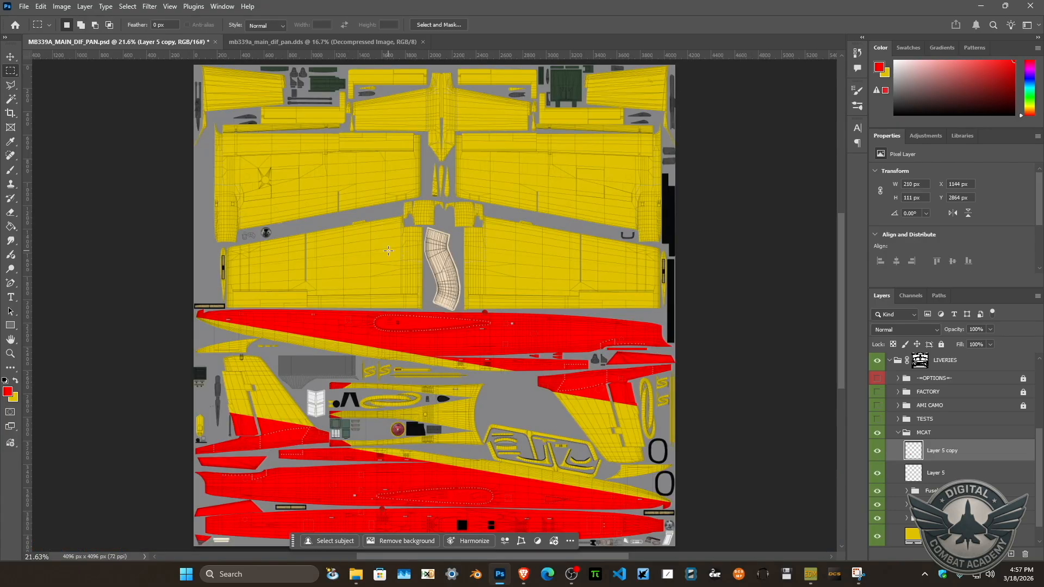
key("ctrl+a")
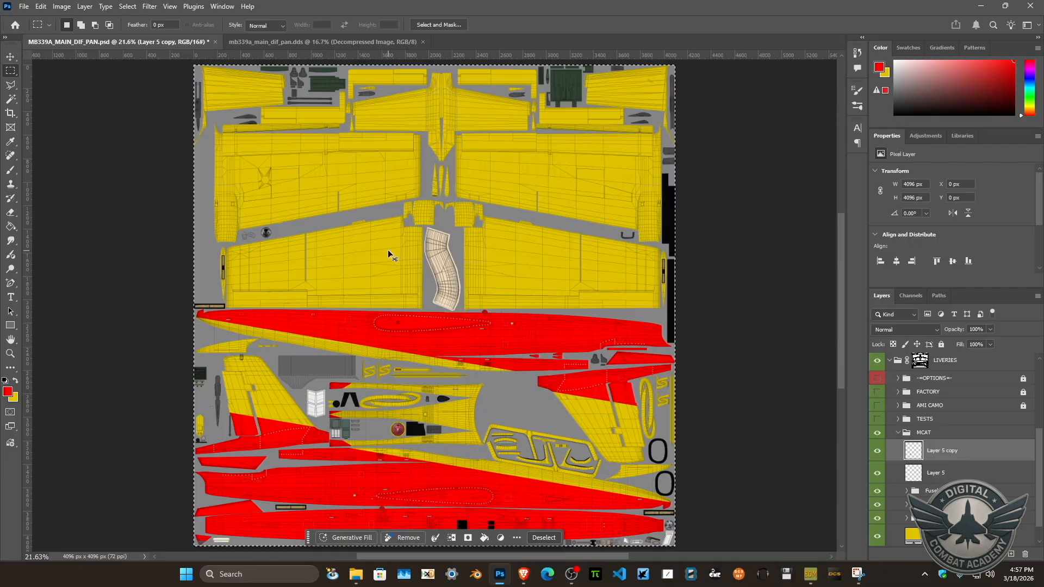
key("ctrl+d")
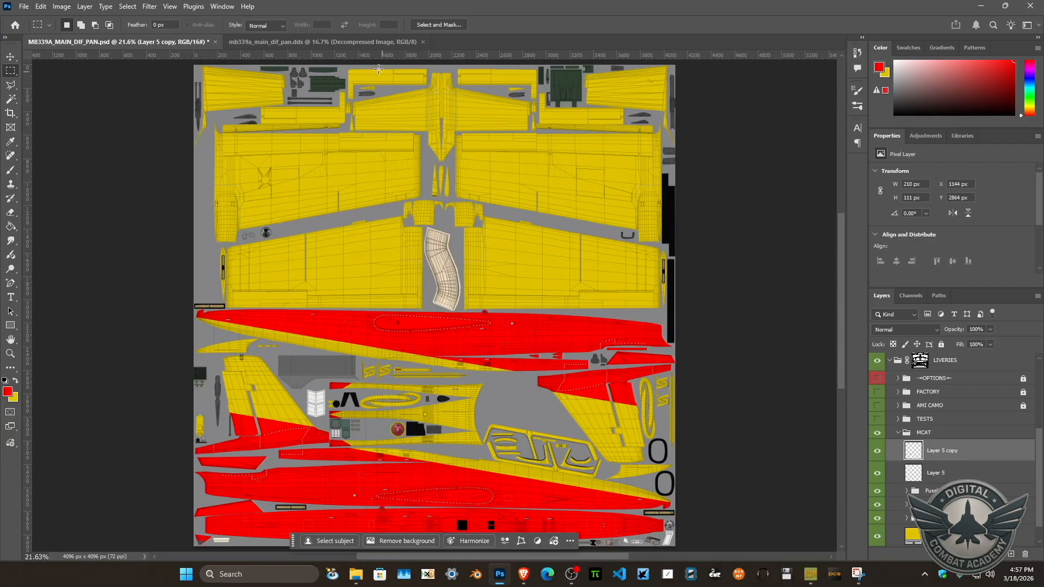
left_click(318, 42)
key("ctrl+v")
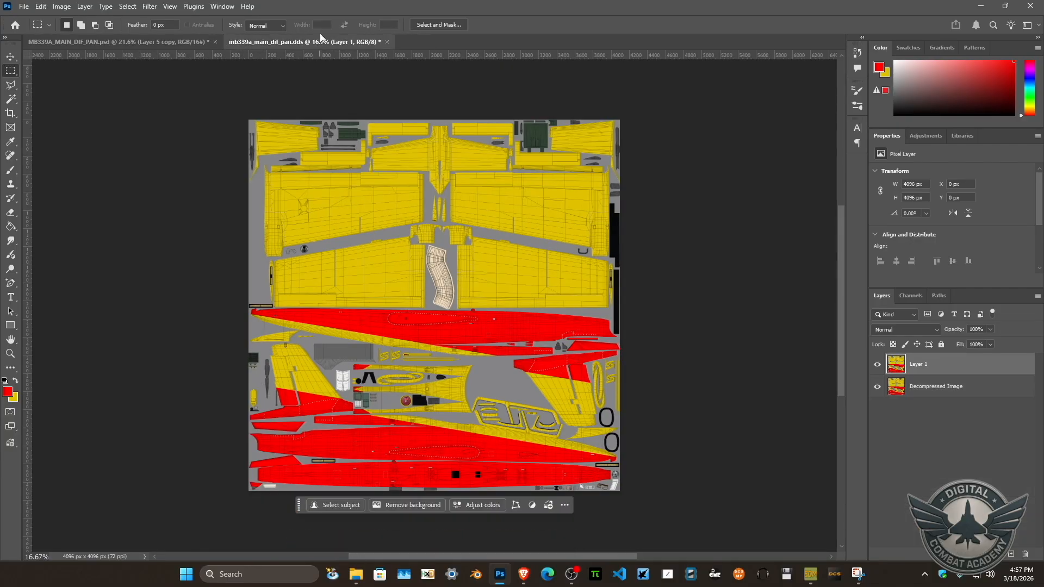
key("ctrl+z")
key("ctrl+s")
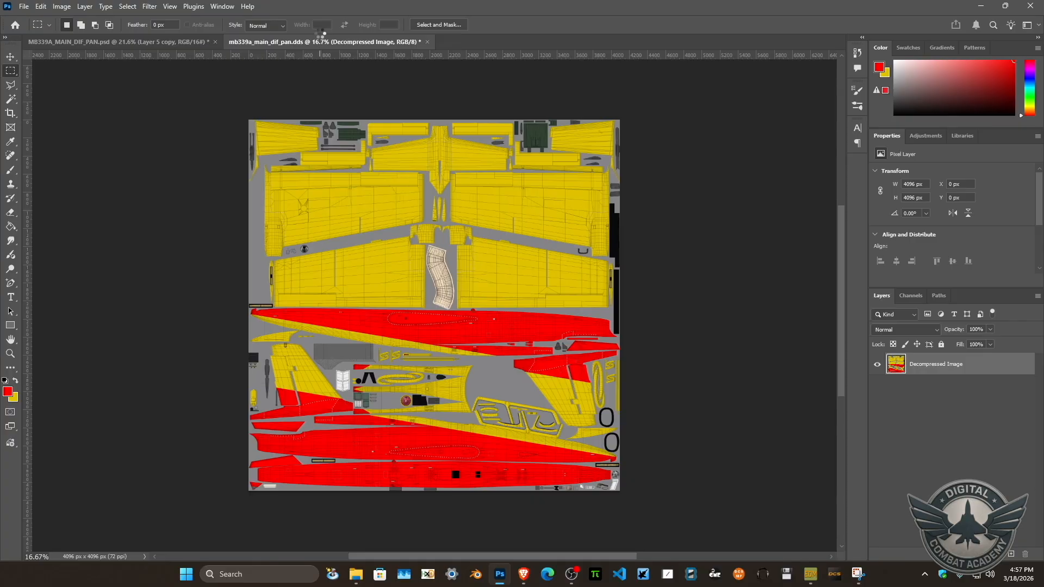
left_click(639, 466)
key("alt+Tab")
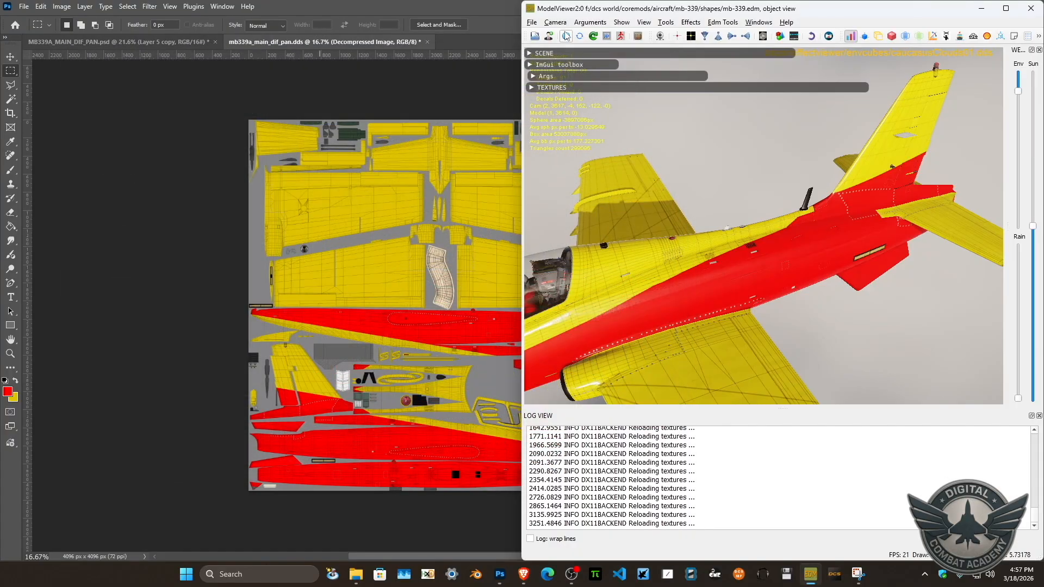
Show the labelled checker layer over the livery artwork and save the merged result to mb339a_main_dif_pan.dds.
left_click_drag(609, 82, 693, 132)
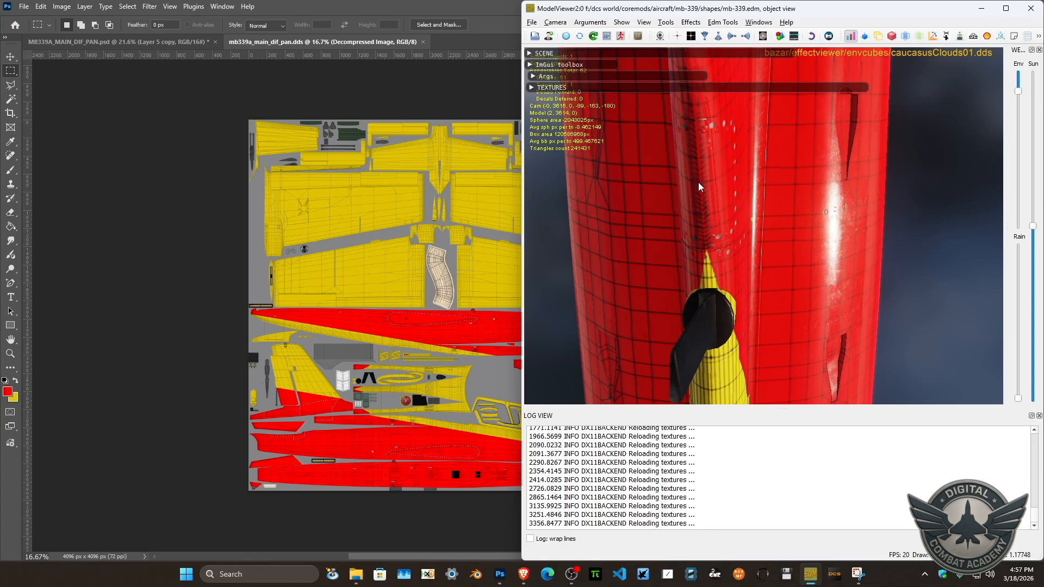
left_click_drag(717, 211, 830, 161)
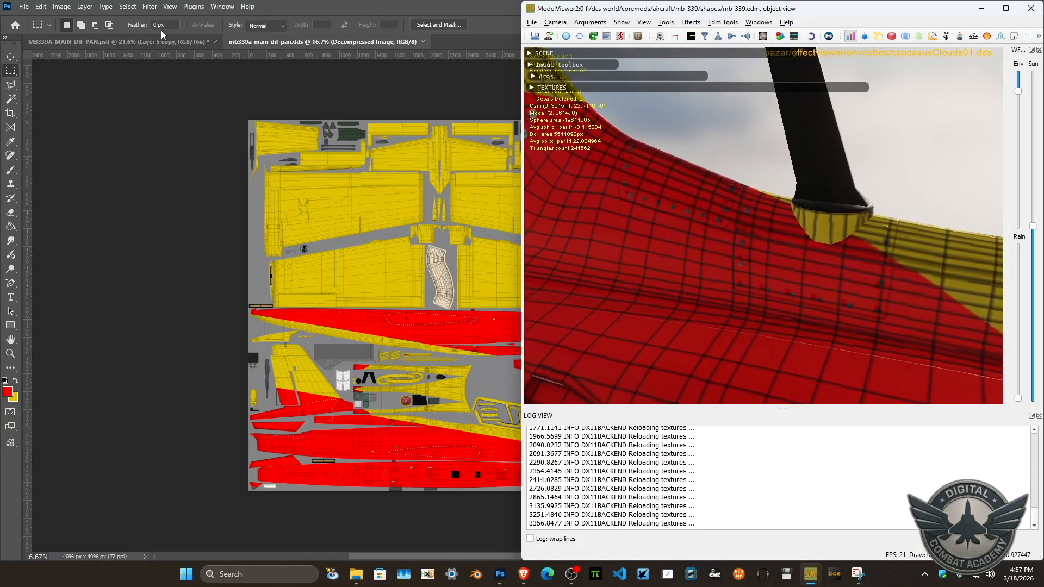
left_click(174, 40)
left_click(876, 374)
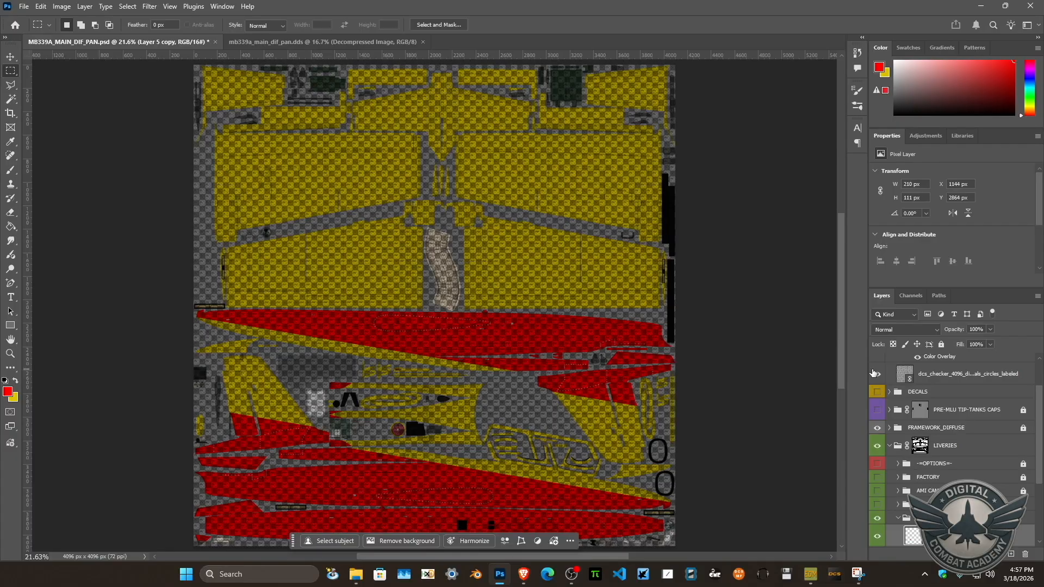
left_click(362, 46)
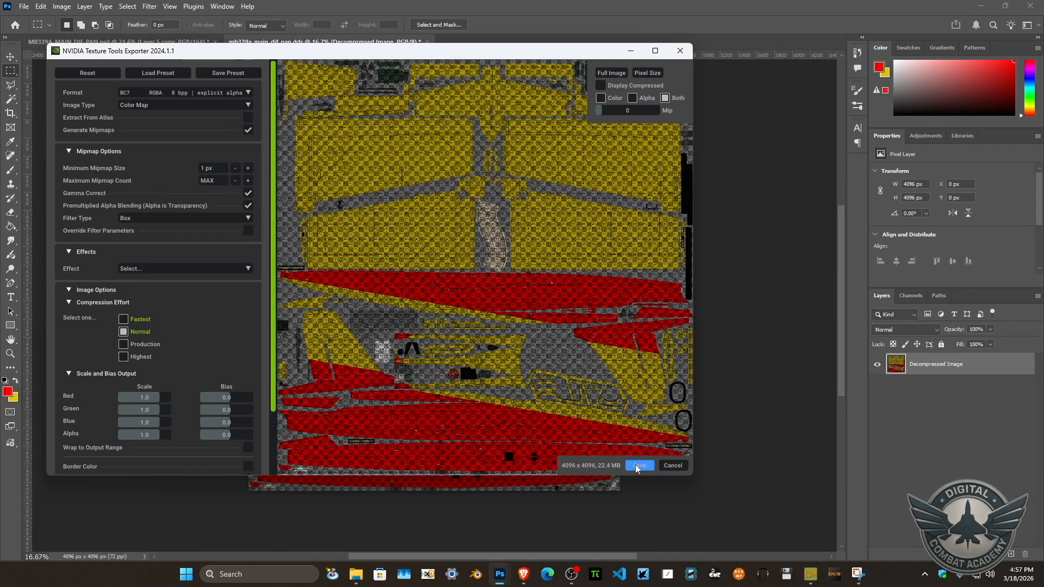
left_click(637, 466)
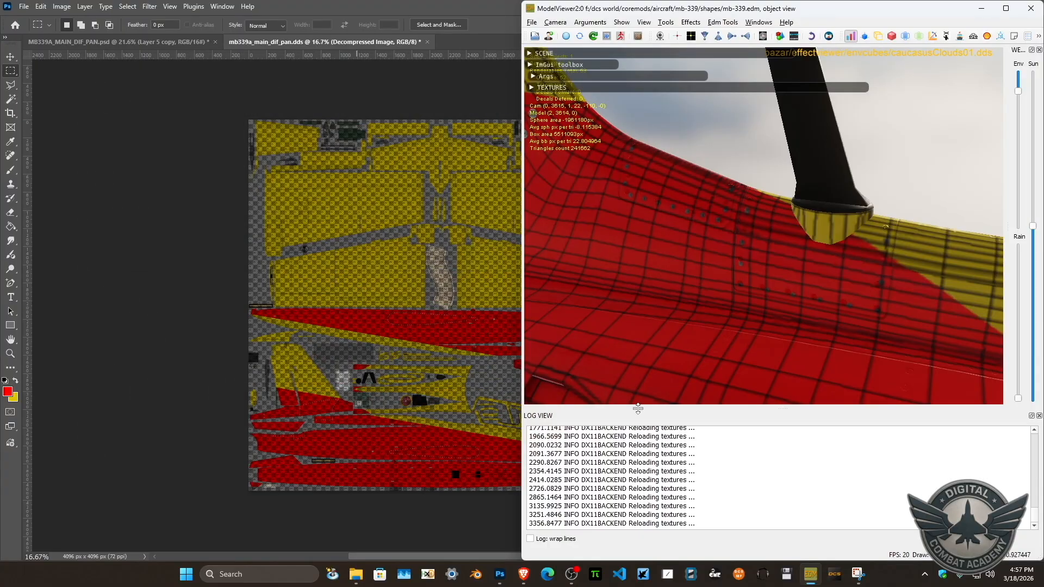
Compare the checker labels around the blade antenna's base on the model with the texture to locate its half-round fairing pieces.
left_click_drag(702, 133, 890, 194)
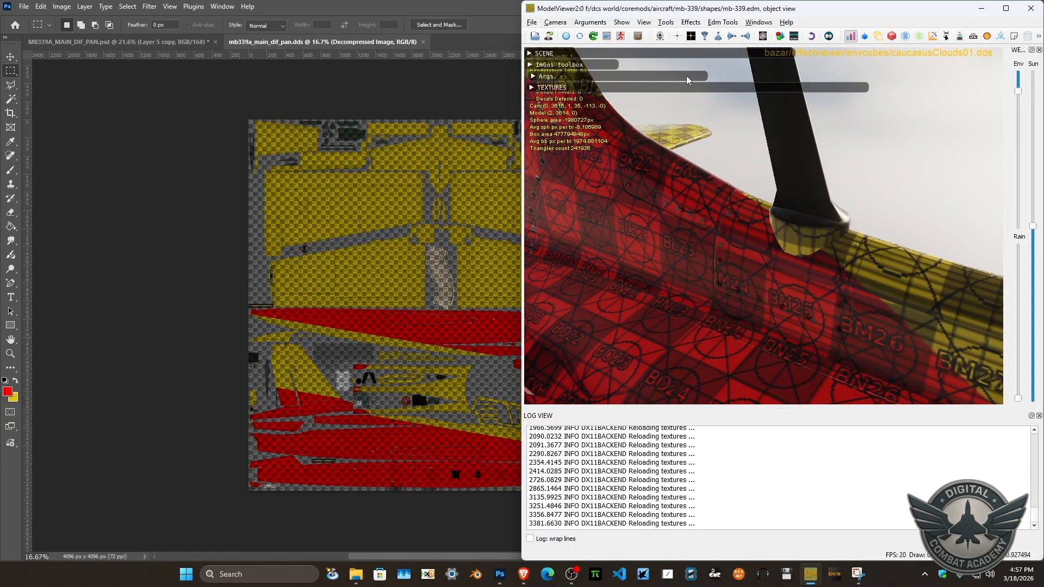
left_click(161, 40)
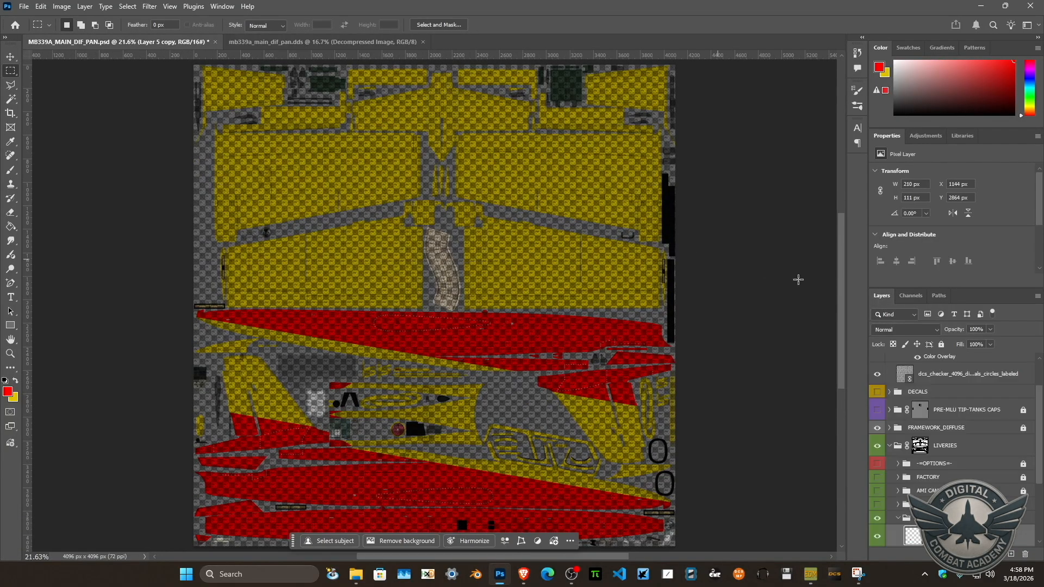
key("ctrl+1")
left_click_drag(269, 362, 495, 113)
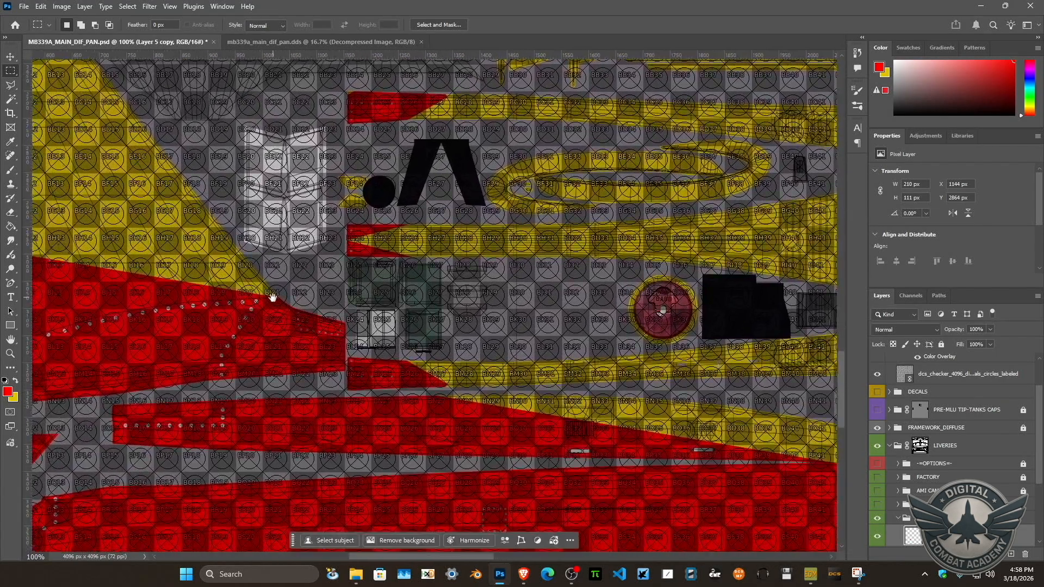
left_click_drag(273, 298, 674, 326)
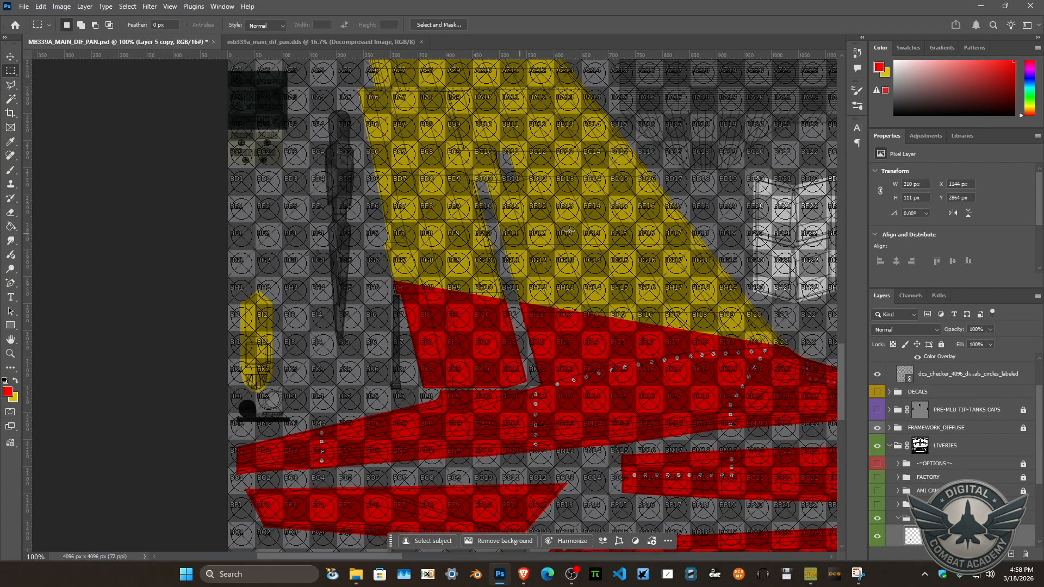
left_click_drag(743, 231, 335, 285)
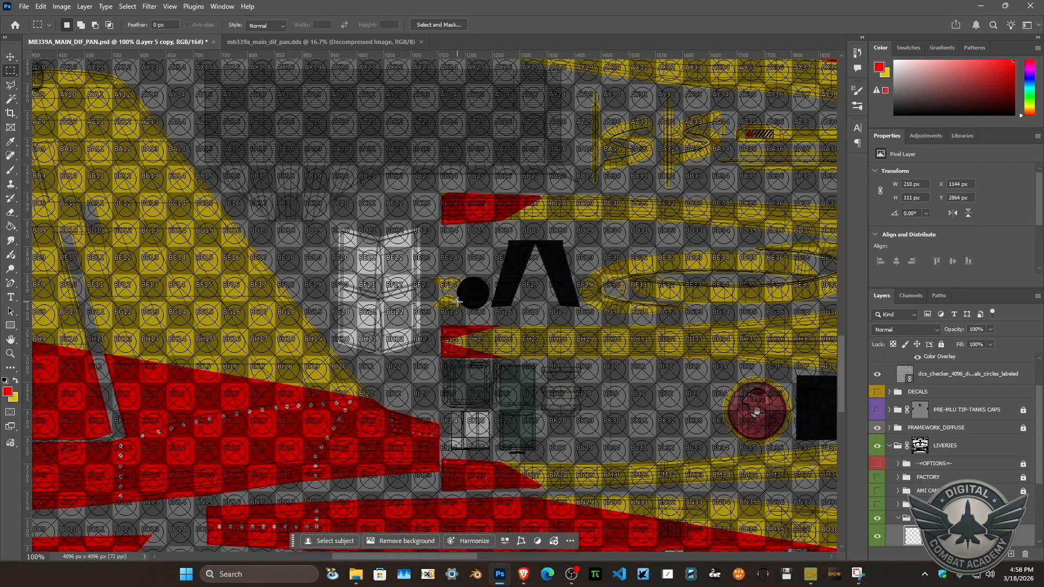
left_click(810, 574)
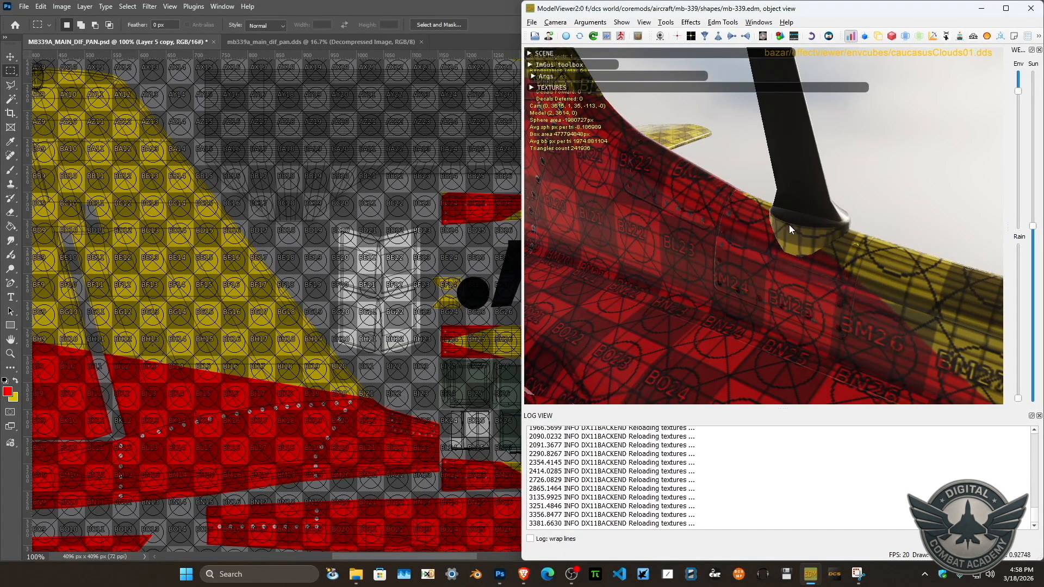
left_click_drag(784, 224, 826, 308)
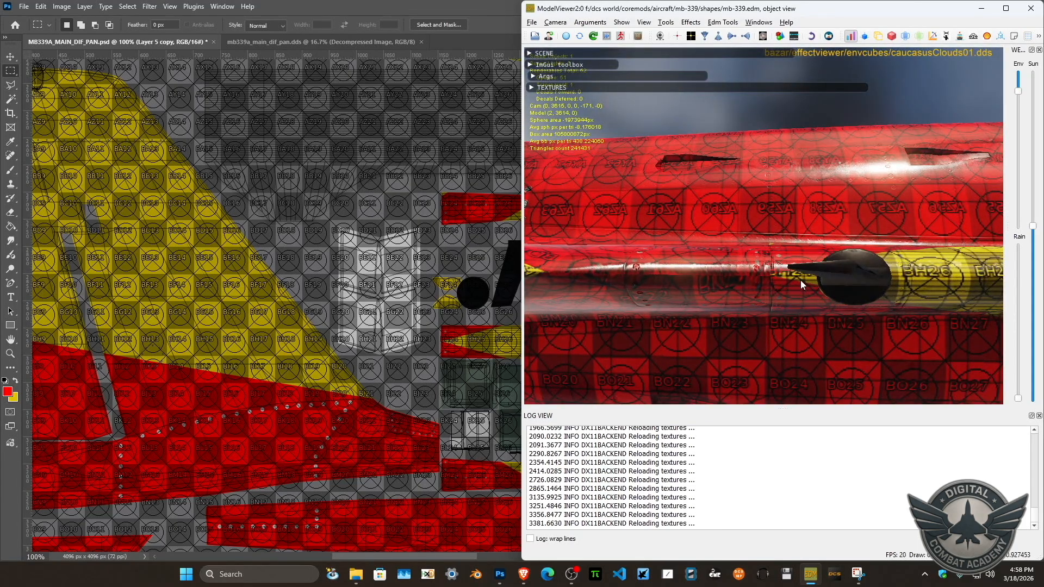
left_click_drag(810, 292, 797, 188)
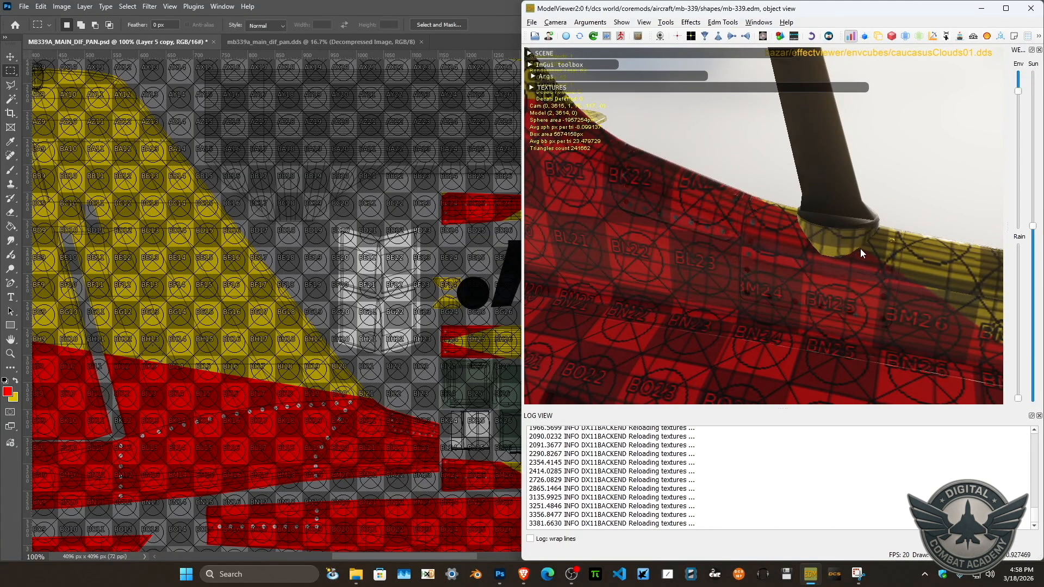
left_click_drag(810, 223, 842, 203)
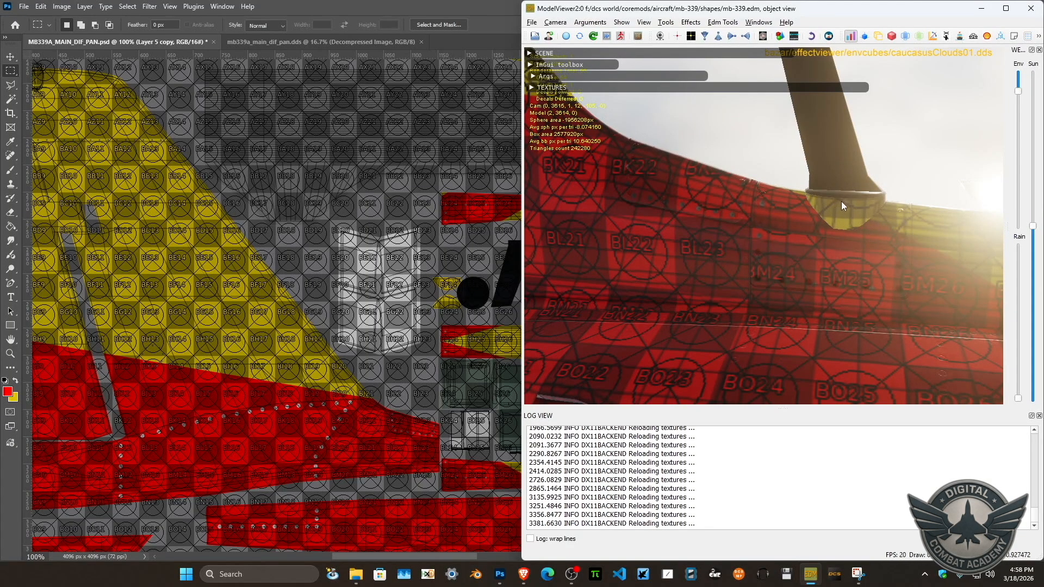
left_click_drag(813, 197, 855, 221)
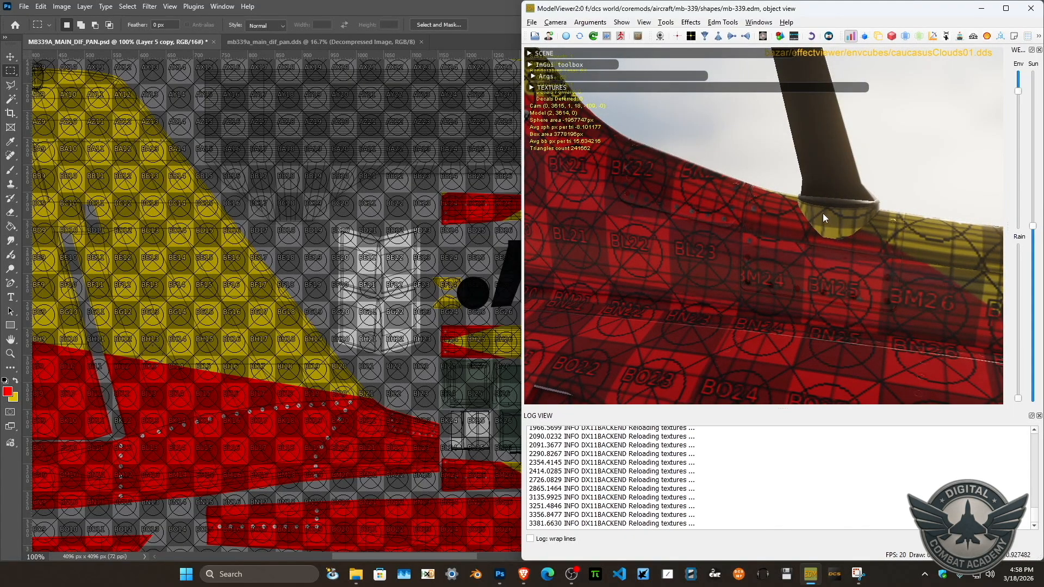
left_click_drag(814, 232, 831, 235)
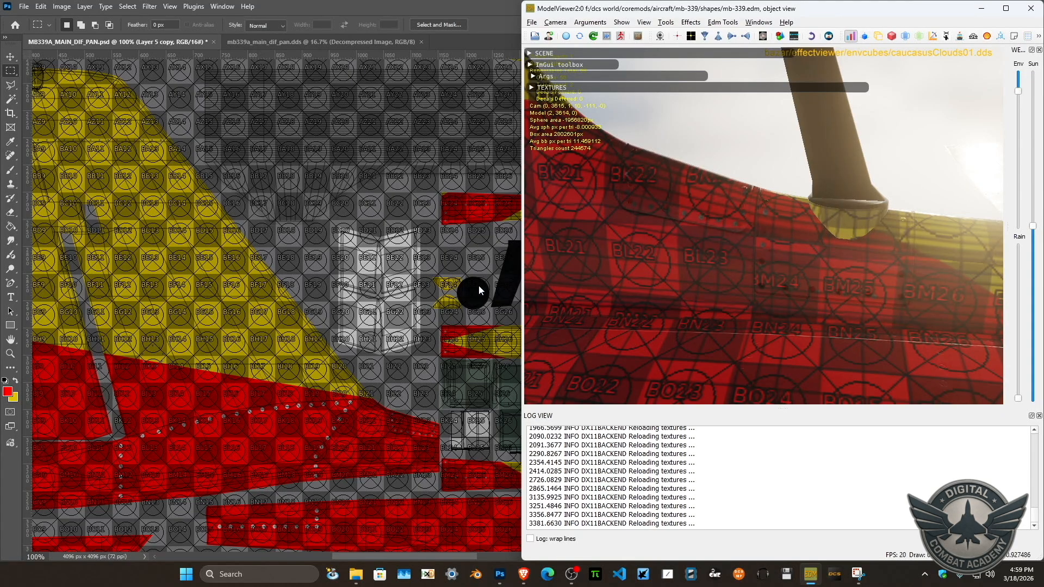
Add a new layer above Layer 5 copy in the MCAT group for the antenna fairing's red area.
left_click(439, 308)
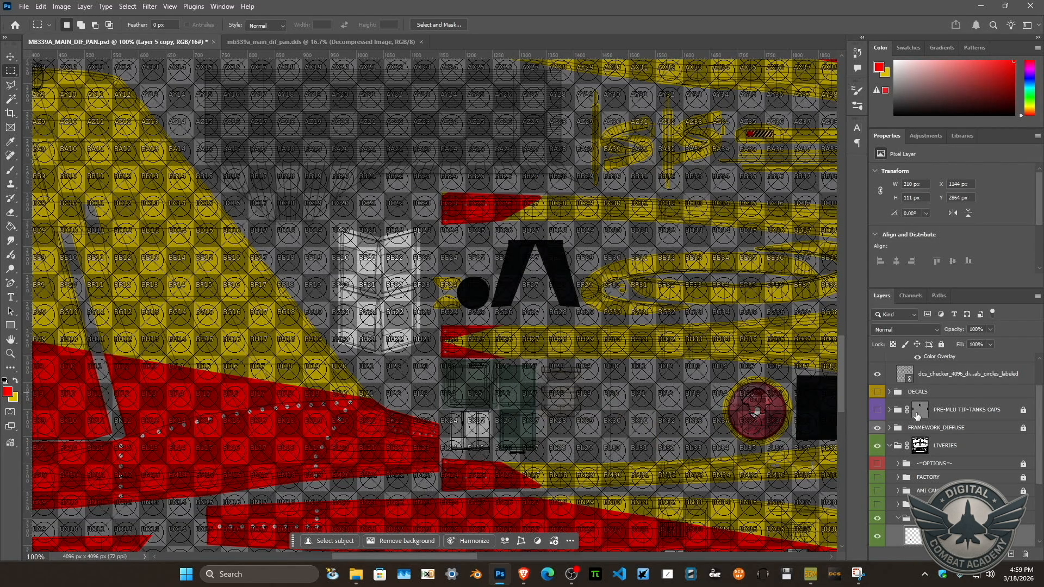
left_click_drag(1038, 447, 1035, 503)
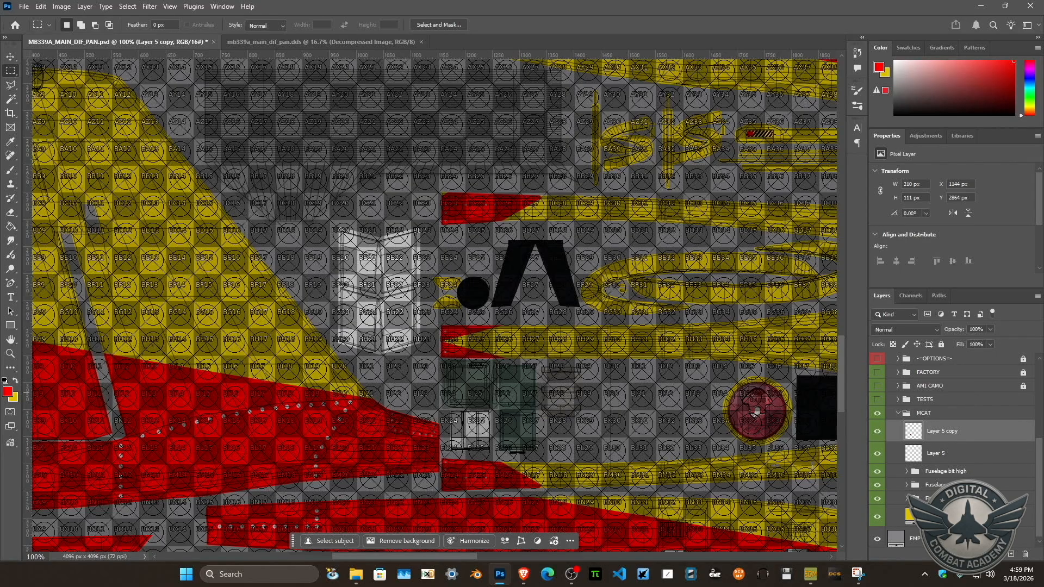
left_click(1011, 554)
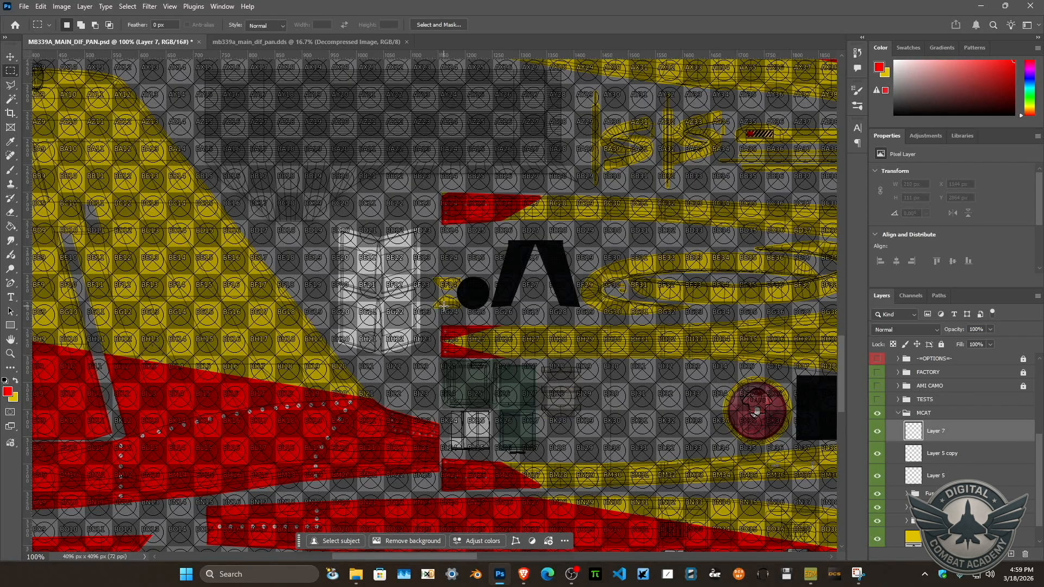
scroll(447, 316, "up", 3)
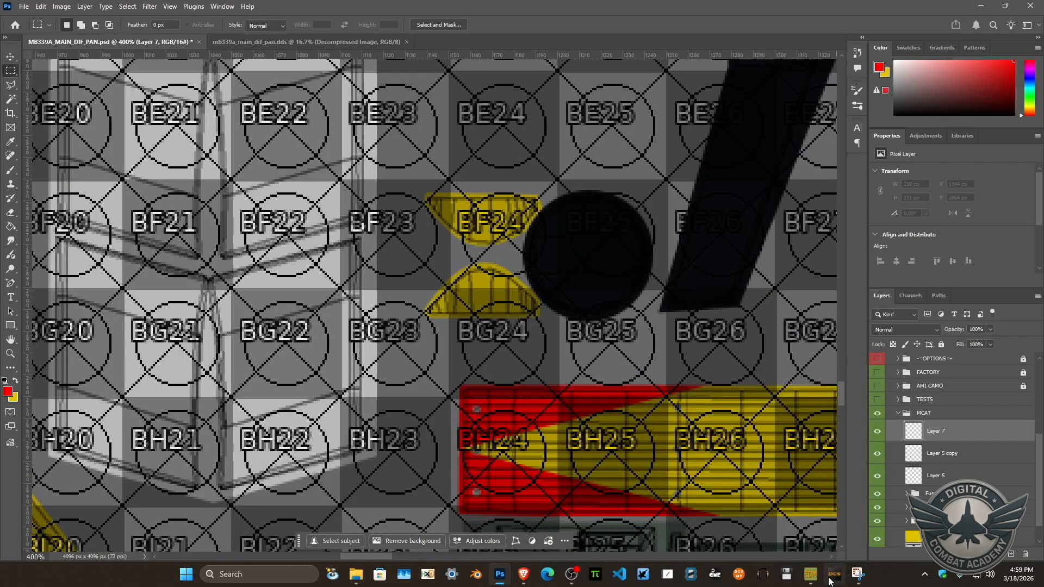
left_click(810, 574)
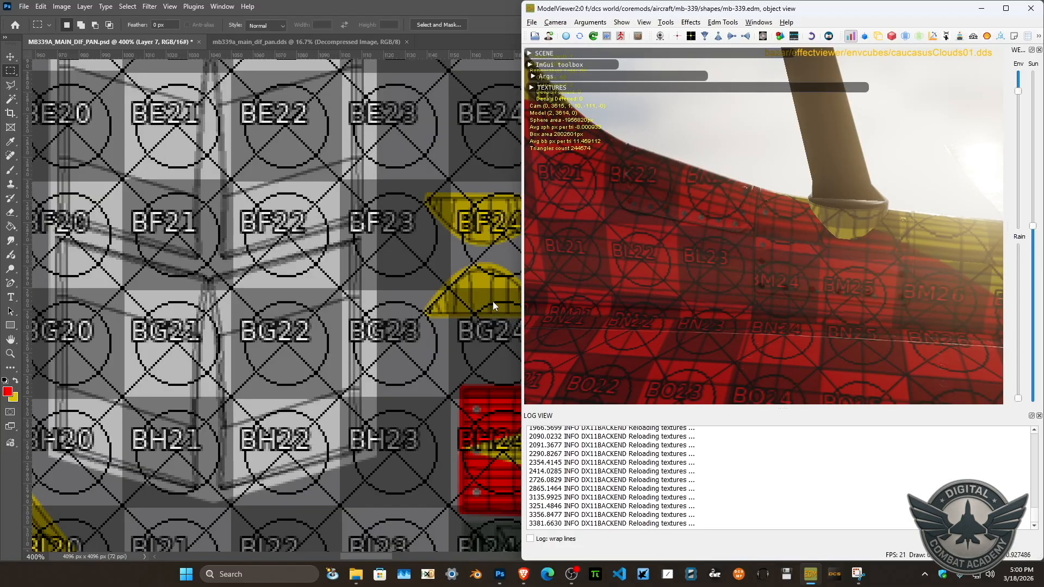
left_click(489, 329)
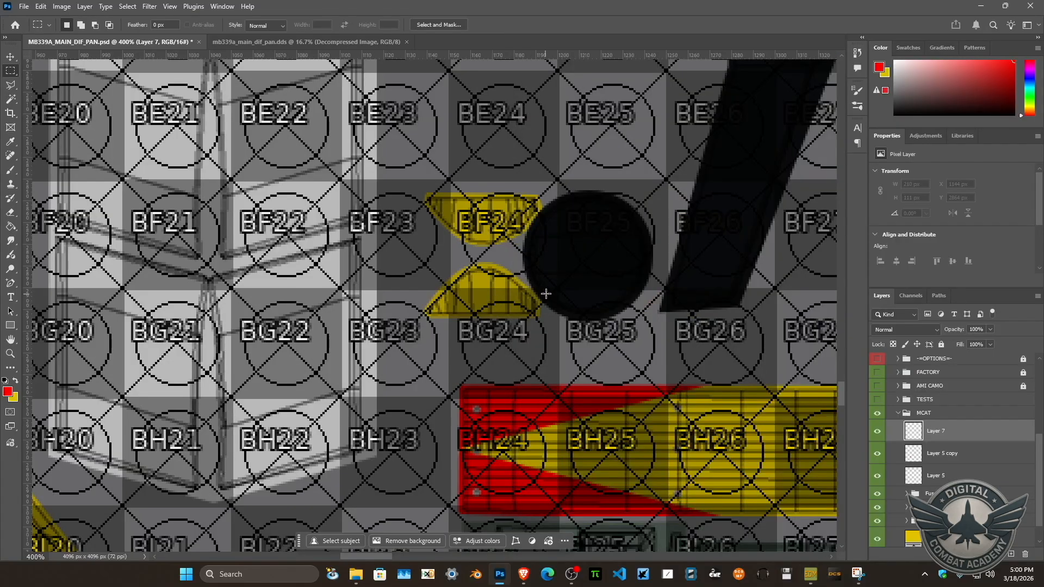
Fill a rectangle of about 62 by 44 px with red and move it over the lower half-round piece.
left_click_drag(382, 155, 510, 248)
key("alt+BackSpace")
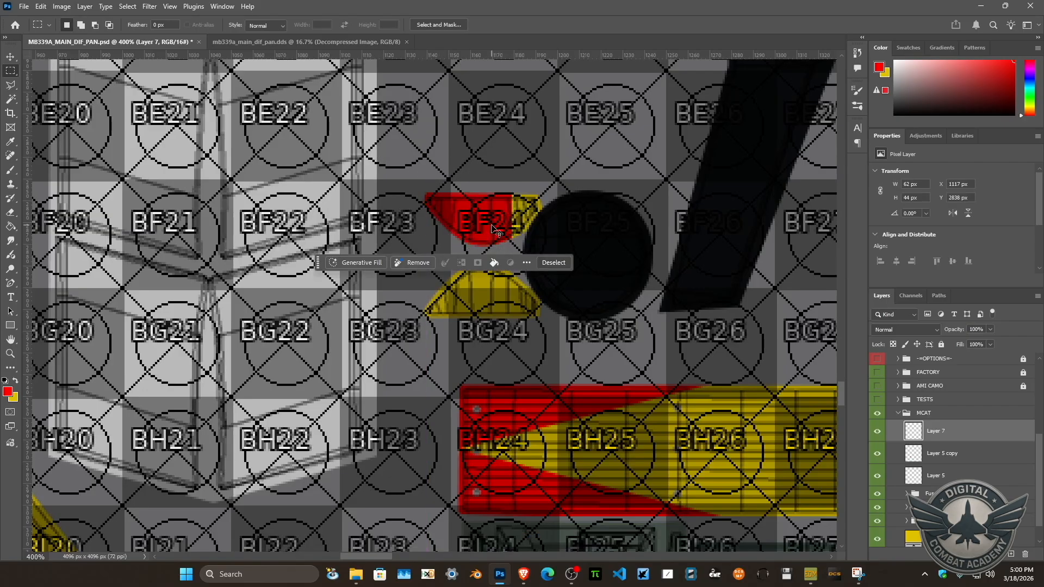
key("ctrl+d")
left_click_drag(492, 228, 516, 291)
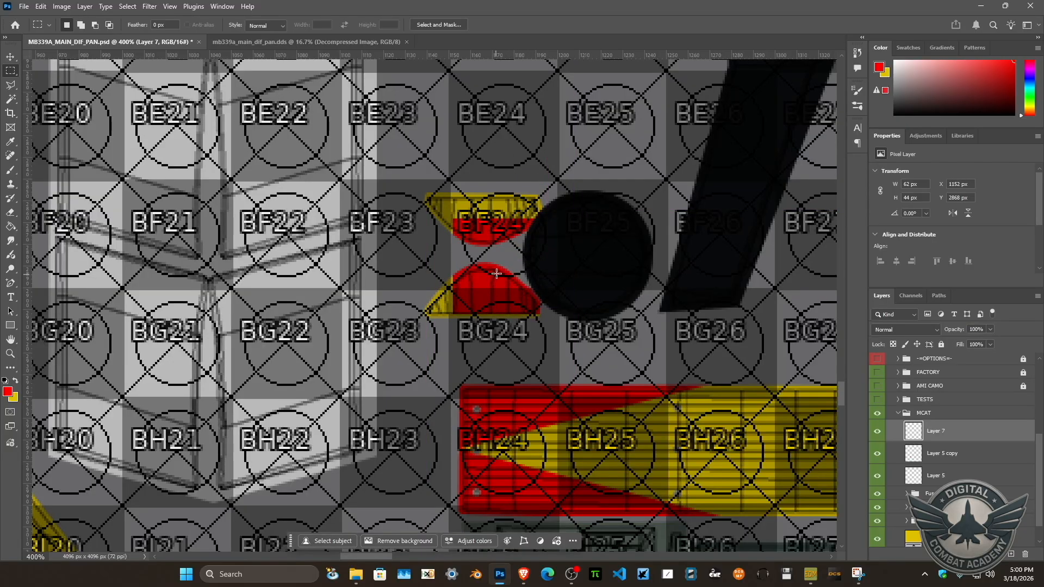
Rotate the red rectangle about -15.85° around its lower corner, reduce its height to about 54.82%, and narrow it over the half-round piece.
key("ctrl+t")
left_click_drag(521, 267, 454, 314)
left_click_drag(594, 195, 568, 162)
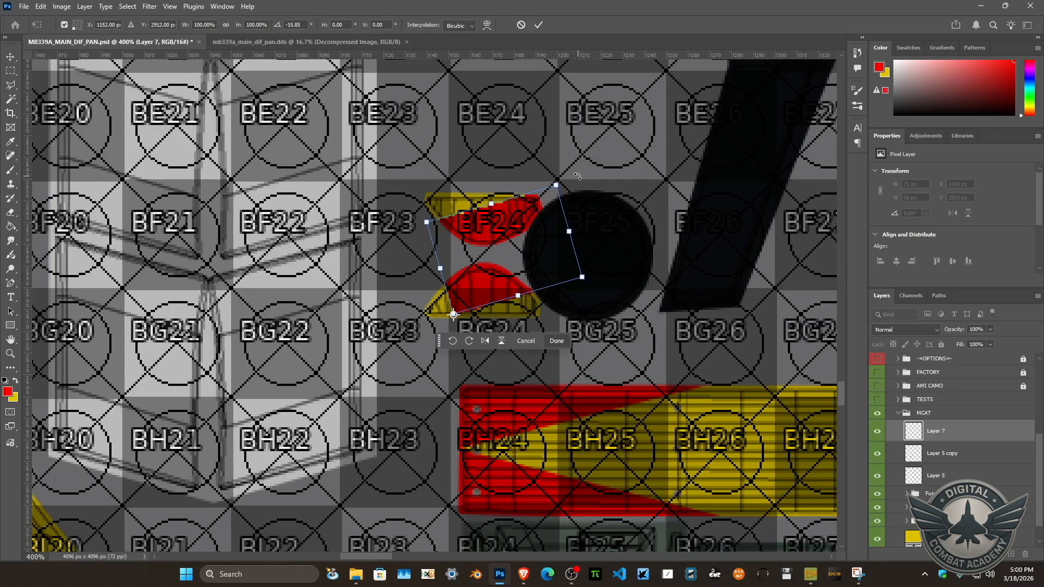
left_click_drag(491, 204, 507, 247)
mouse_move(569, 252)
left_mouse_down()
mouse_move(552, 259)
mouse_move(567, 254)
left_mouse_up()
key("ctrl+z")
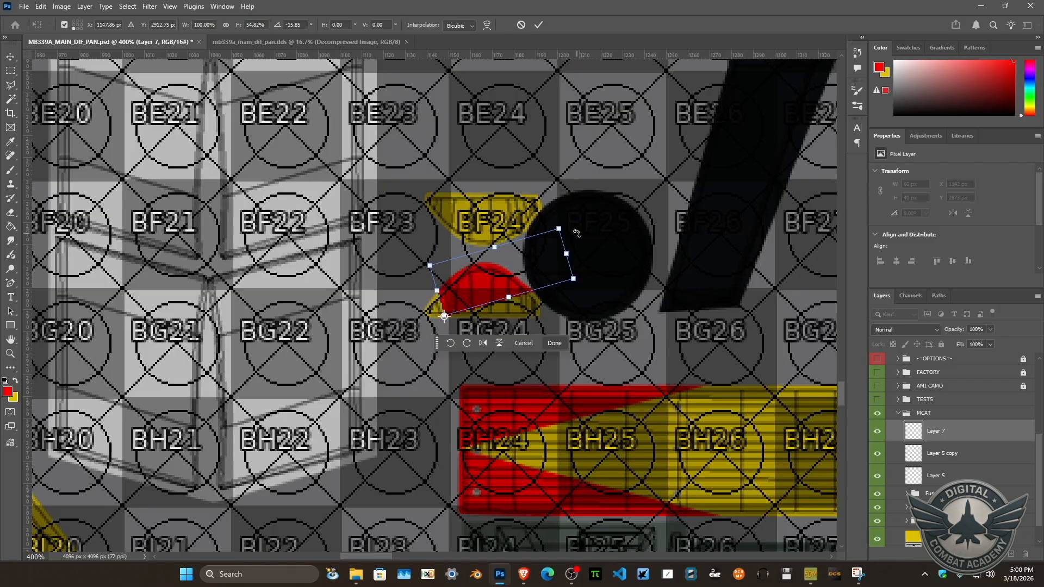
key("ctrl+z")
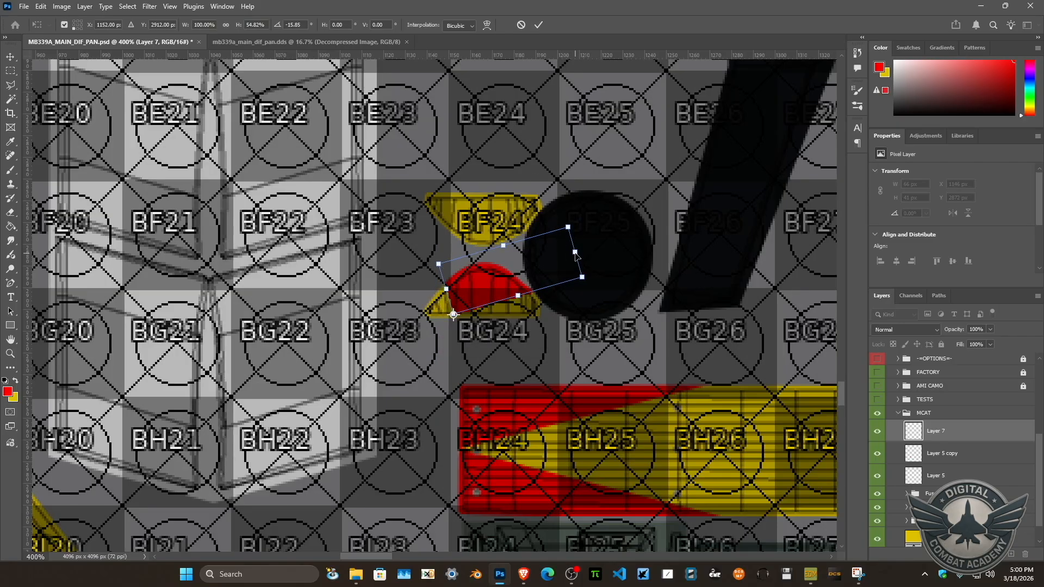
left_click_drag(575, 253, 548, 260)
key("Return")
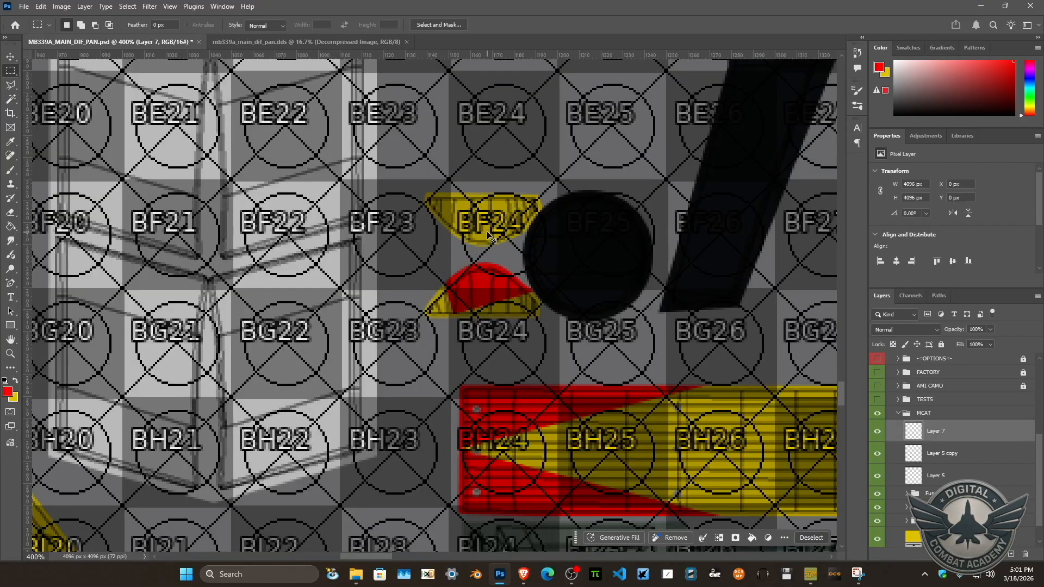
Paste the merged artwork into mb339a_main_dif_pan.dds, merge it down, save the texture, and switch to ModelViewer.
left_click(291, 42)
key("ctrl+v")
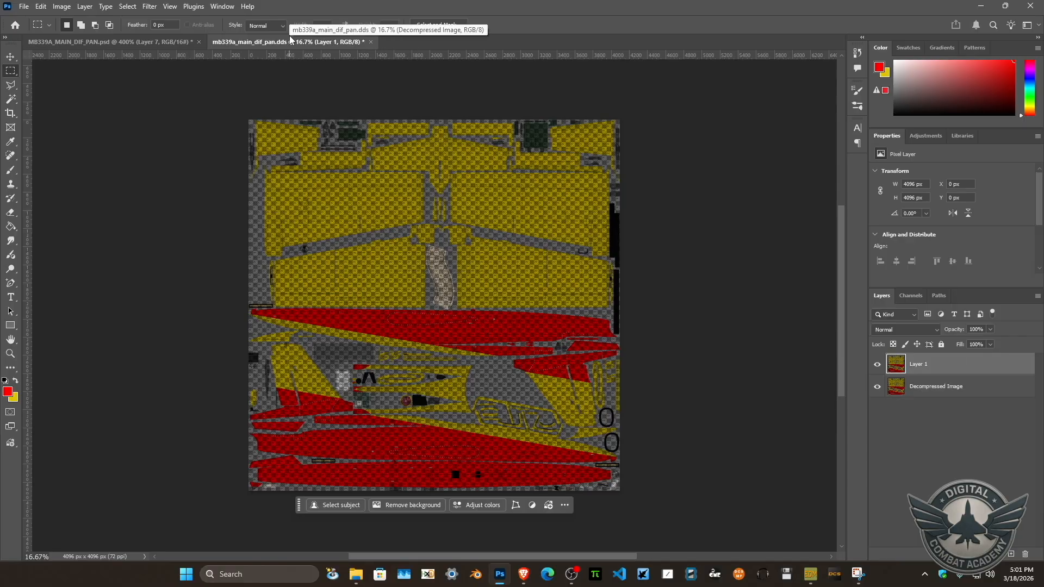
key("ctrl+e")
key("ctrl+s")
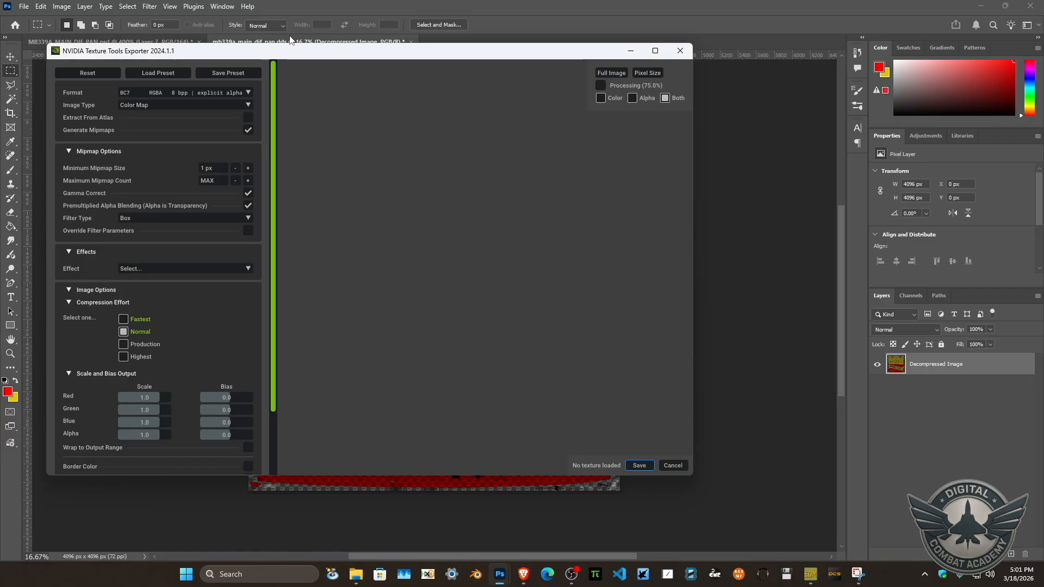
left_click(637, 465)
key("alt+Tab")
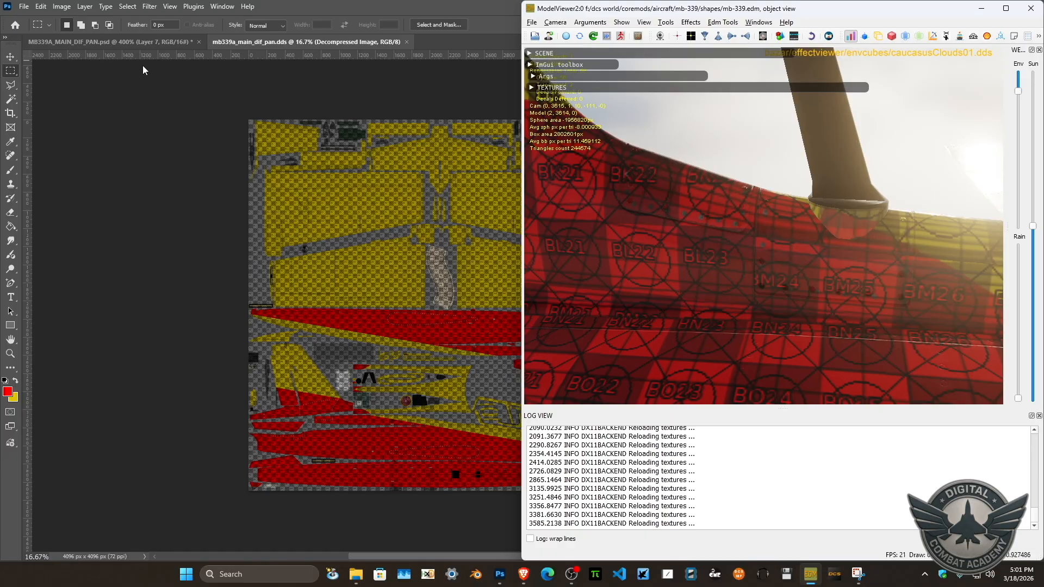
Nudge the slanted red patch 10 px leftward, re-save the merged artwork to mb339a_main_dif_pan.dds, and switch to ModelViewer.
left_click(154, 44)
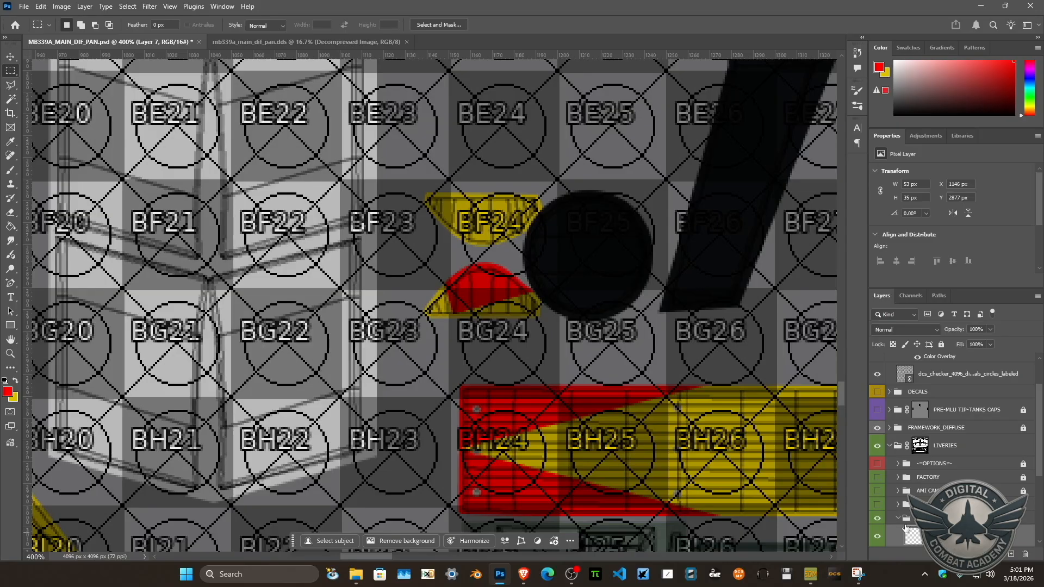
key("ctrl+shift+Left")
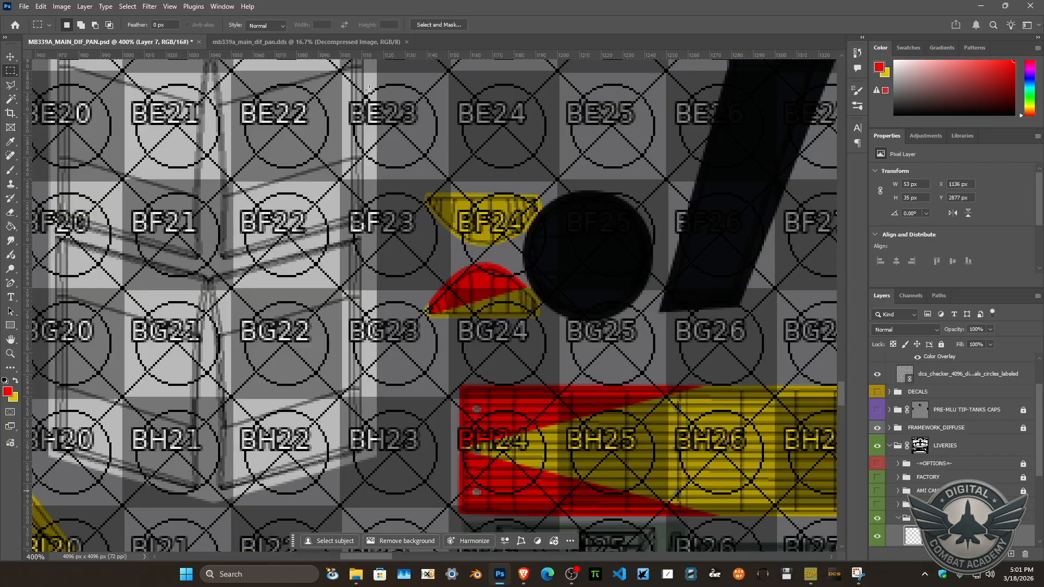
left_click(324, 42)
key("ctrl+e")
key("ctrl+s")
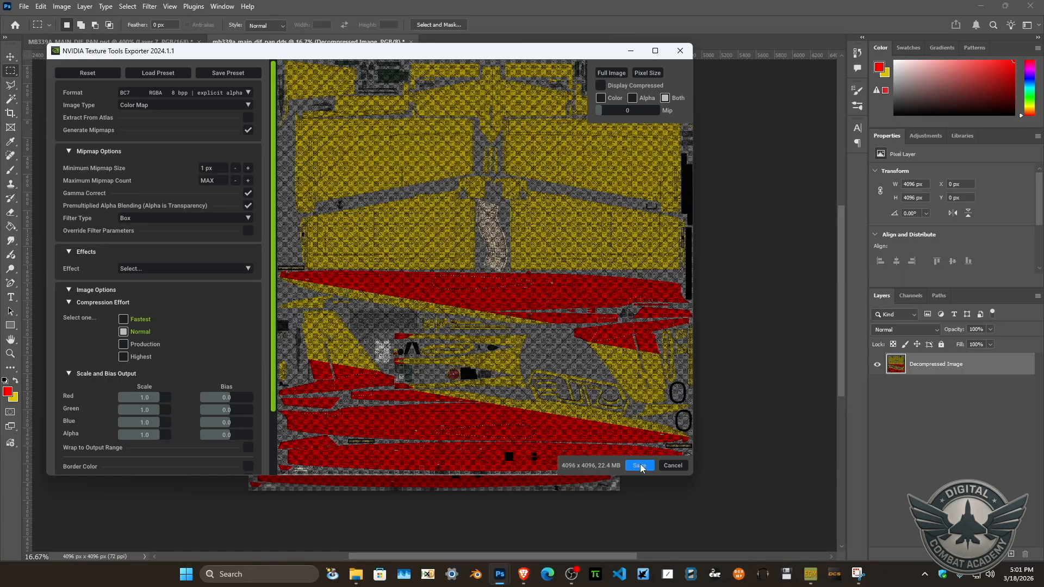
left_click(641, 466)
key("alt+Tab")
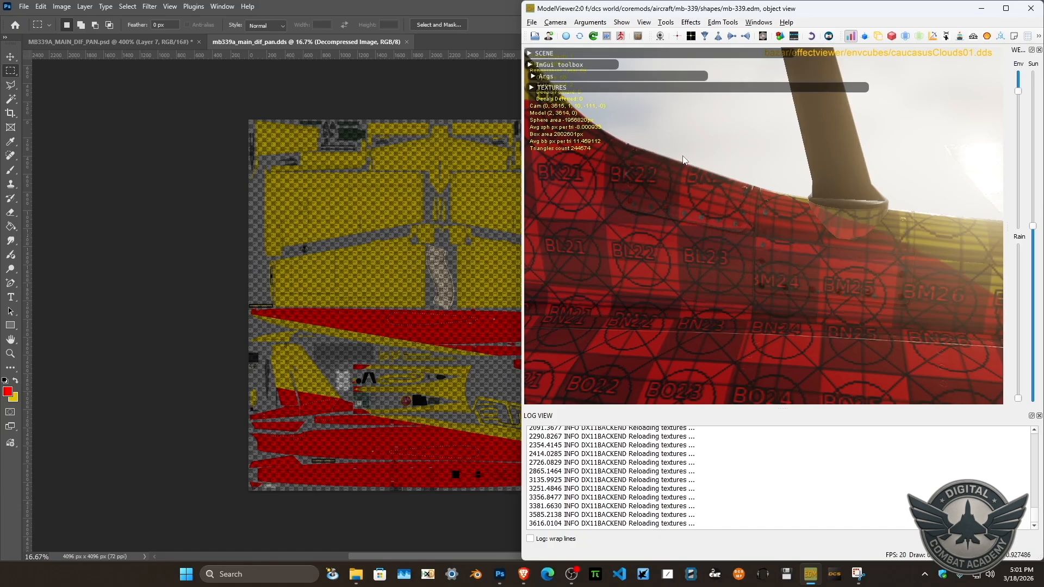
Nudge the slanted red patch slightly leftward, re-save the merged artwork to mb339a_main_dif_pan.dds, and reload the textures in ModelViewer.
left_click(184, 41)
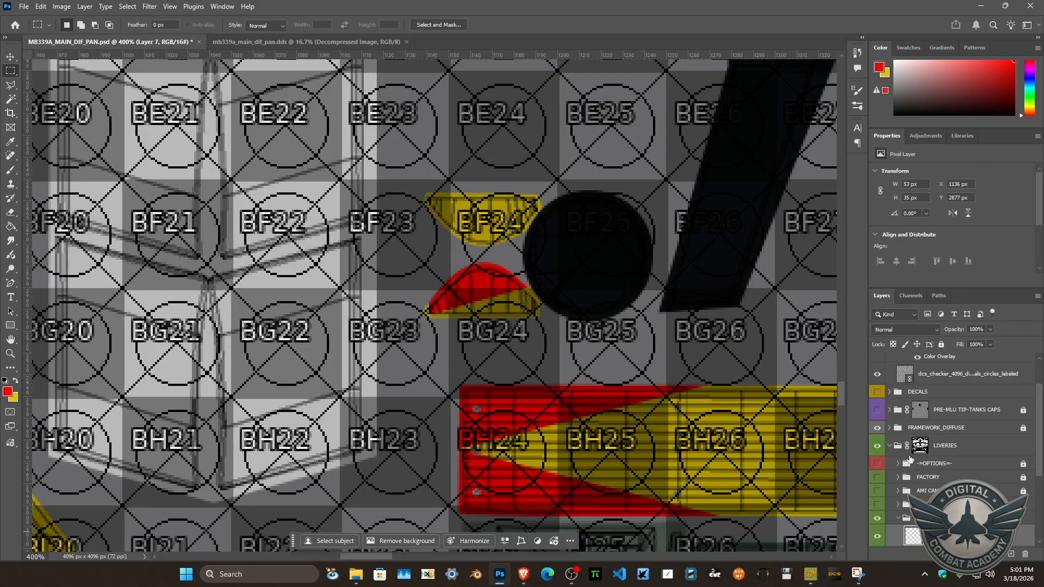
key("ctrl+Up")
key("ctrl+Left")
key("ctrl+Down")
left_click(289, 39)
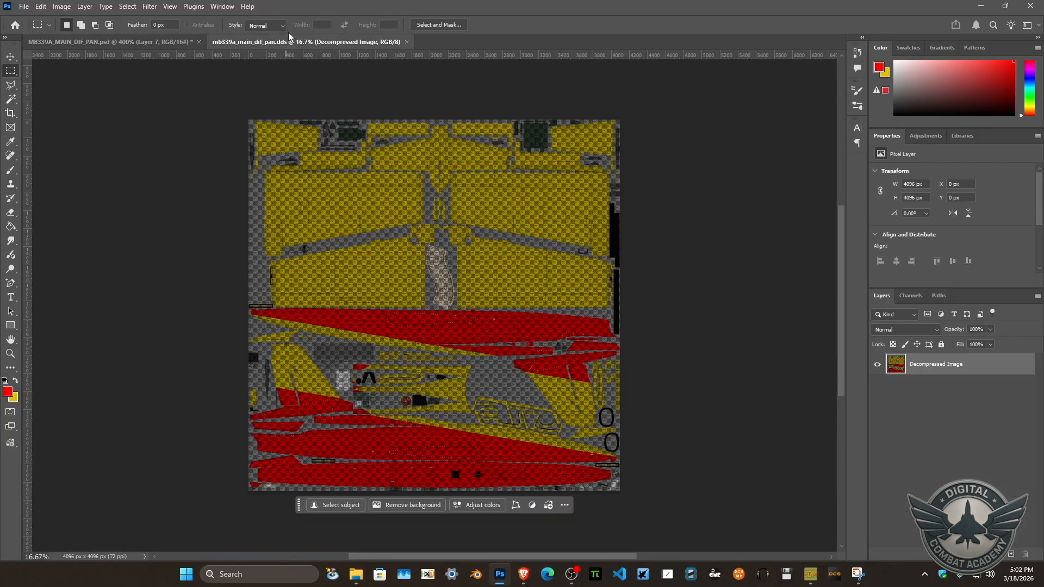
key("ctrl+s")
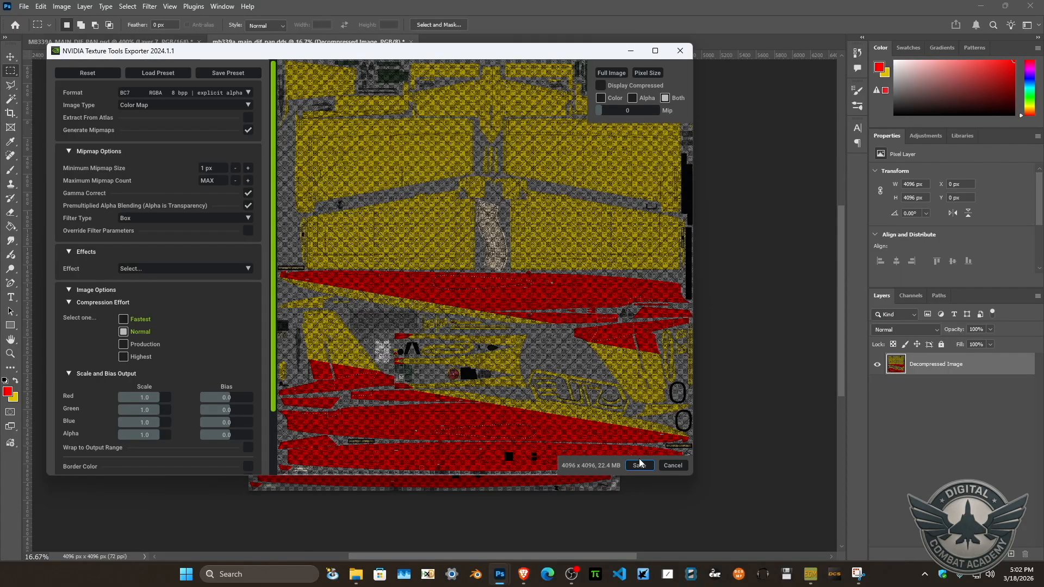
left_click(640, 465)
left_click(565, 39)
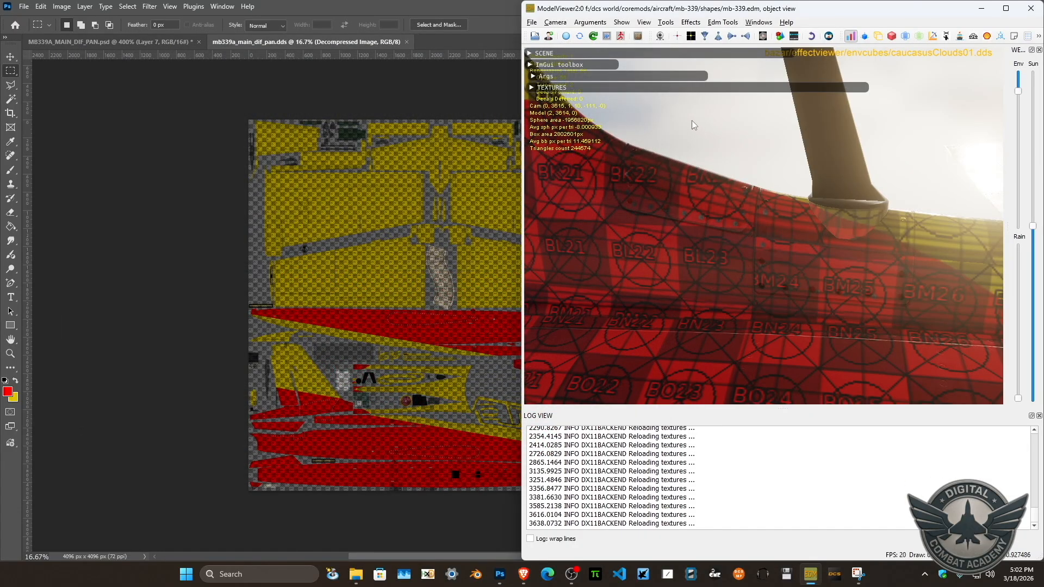
Nudge the red patch left to X 1134 px, export the merged artwork to the DDS texture, and inspect the antenna fairing in ModelViewer.
left_click(156, 40)
key("ctrl+Left")
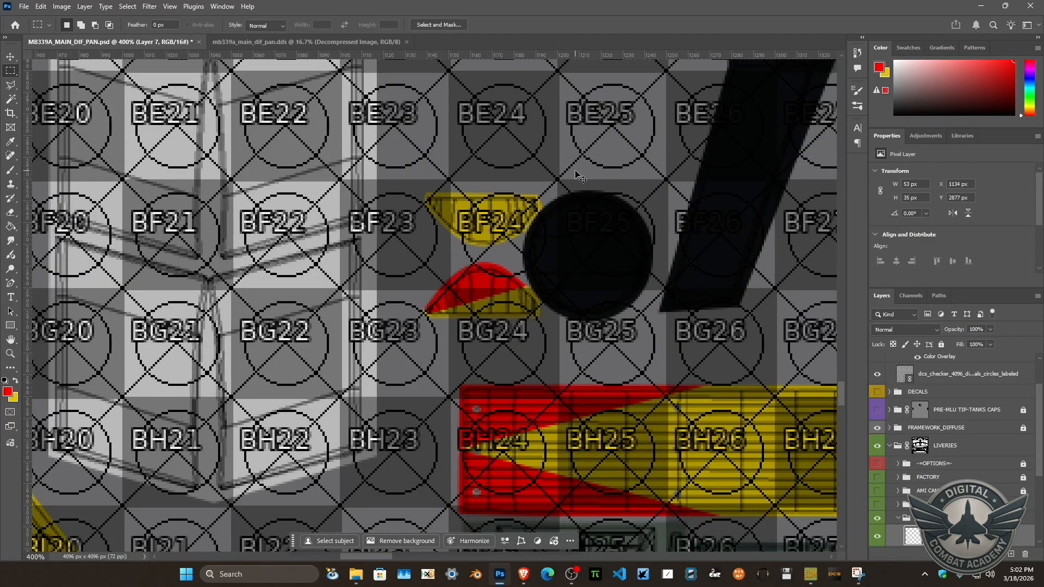
key("ctrl+a")
left_click(356, 37)
key("ctrl+s")
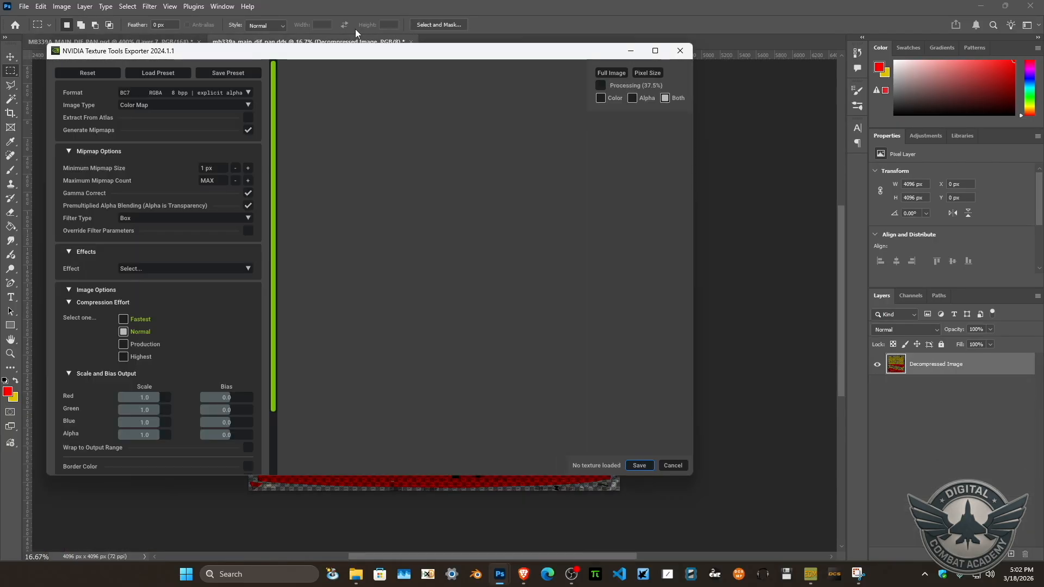
left_click(639, 466)
key("alt+Tab")
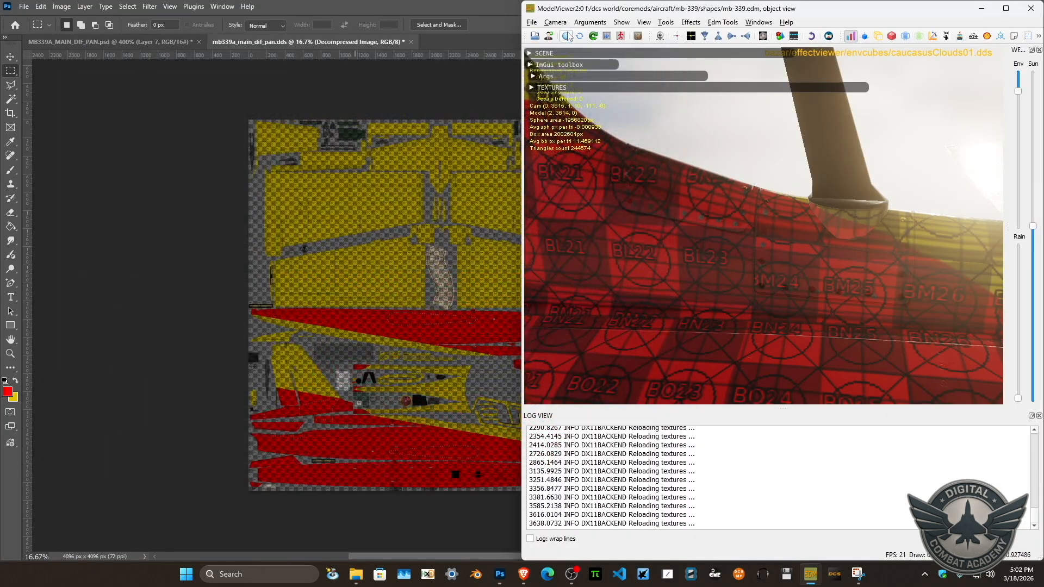
left_click_drag(602, 50, 706, 145)
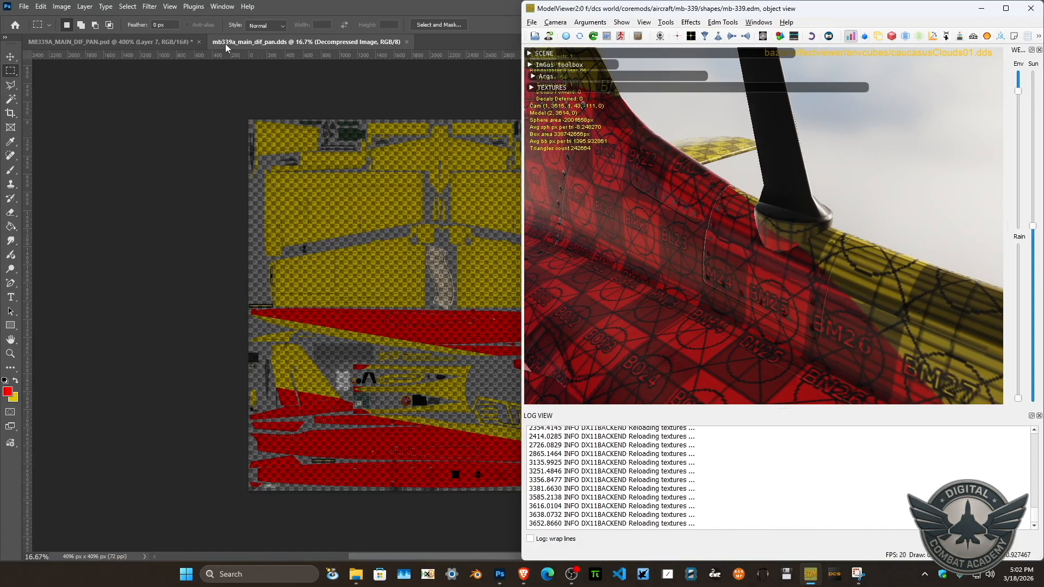
Shift the red patch left to X 1131 px, merge the pasted artwork into the DDS, save it, and recheck the fairing in ModelViewer.
left_click(190, 44)
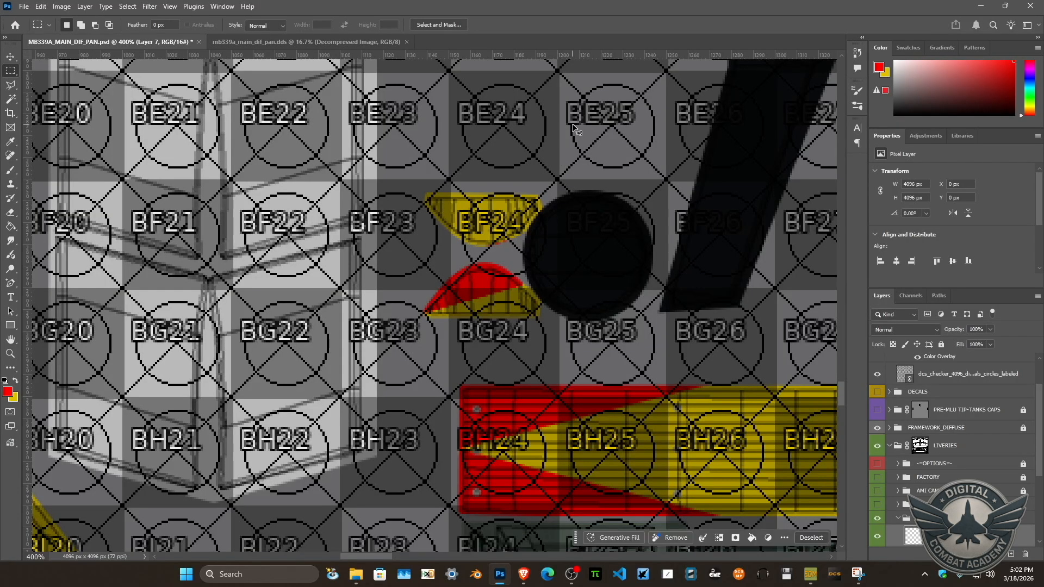
left_click(345, 41)
key("ctrl+v")
key("ctrl+e")
key("ctrl+s")
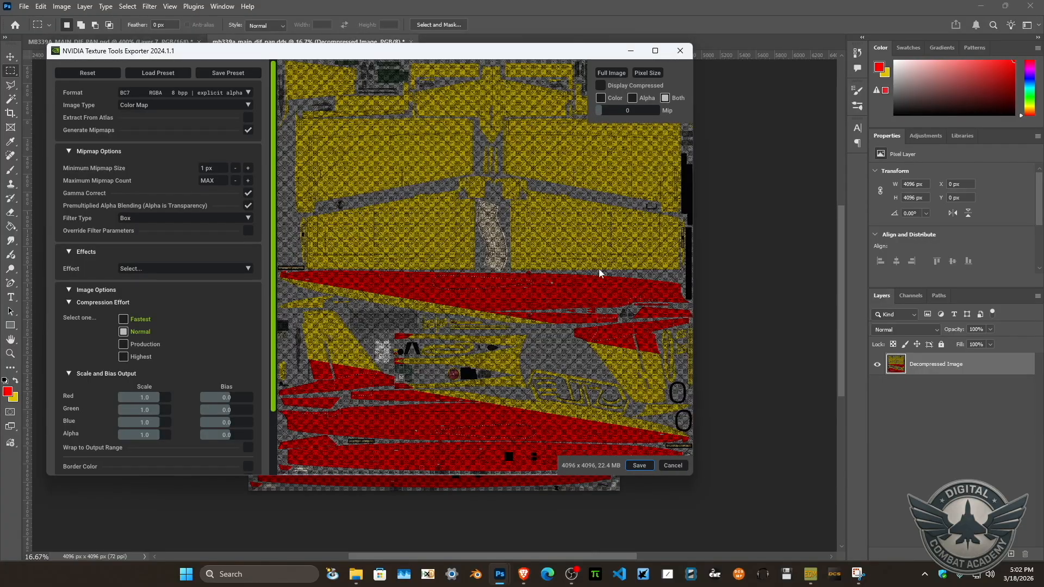
left_click(635, 465)
key("alt+Tab")
left_click(564, 39)
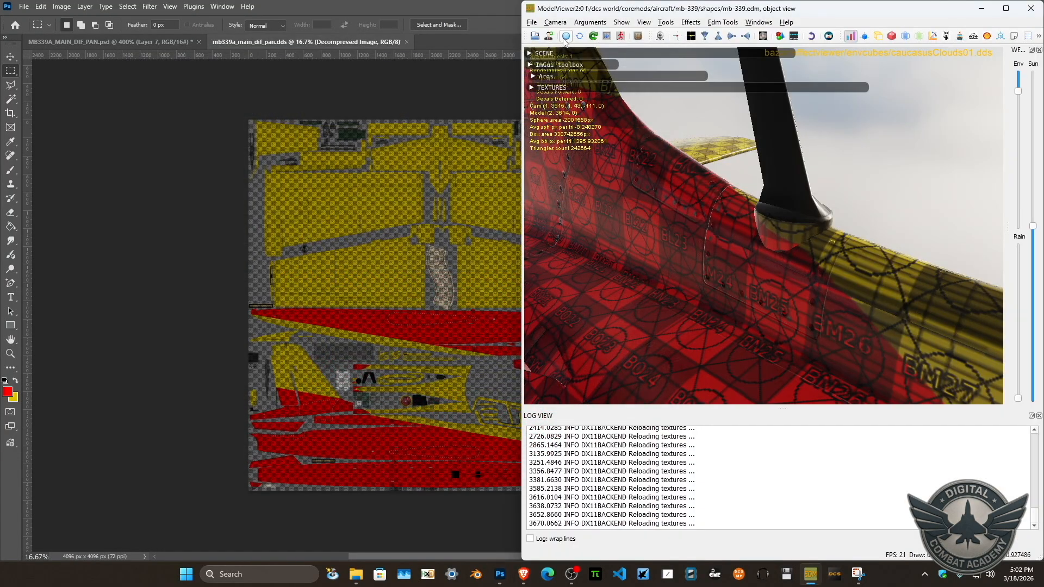
left_click_drag(677, 212, 754, 205)
Rotate the red patch about -2.67° around a pivot at the lower half-round piece's left corner.
left_click(140, 42)
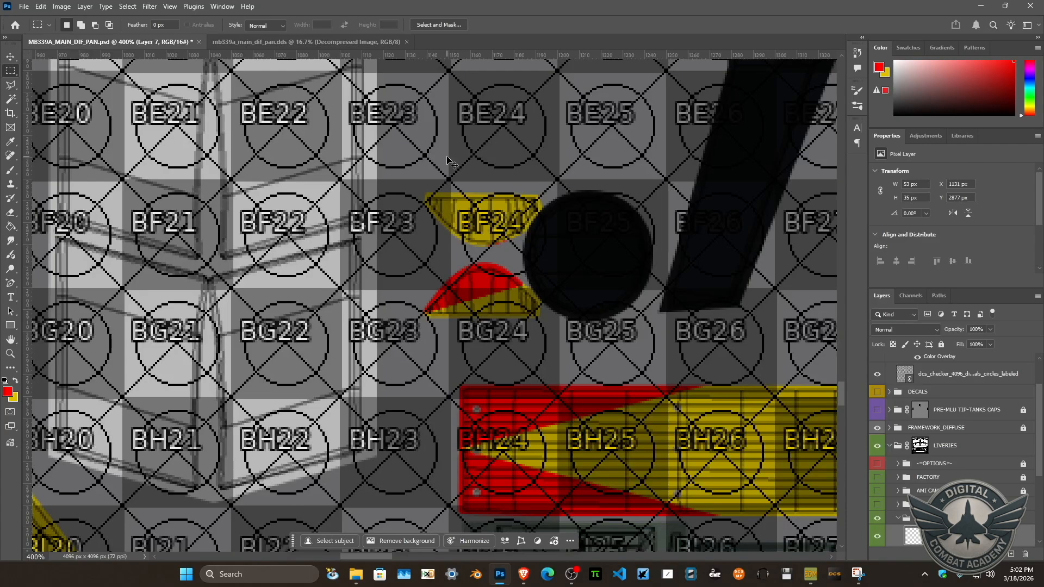
key("ctrl+Up")
key("ctrl+Down")
key("ctrl+t")
left_click_drag(465, 276, 430, 312)
left_click_drag(547, 216, 545, 214)
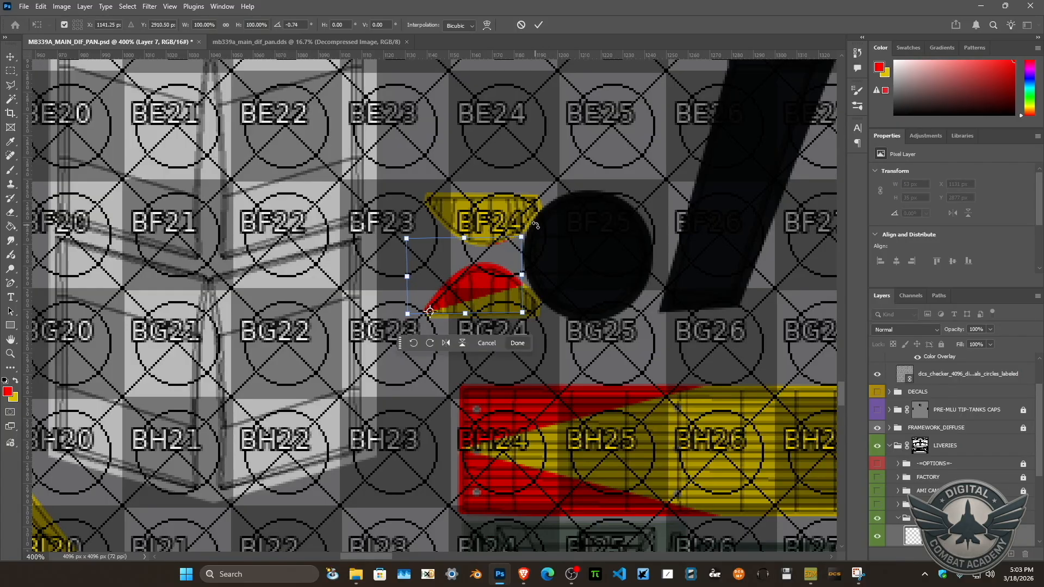
left_click_drag(533, 223, 533, 221)
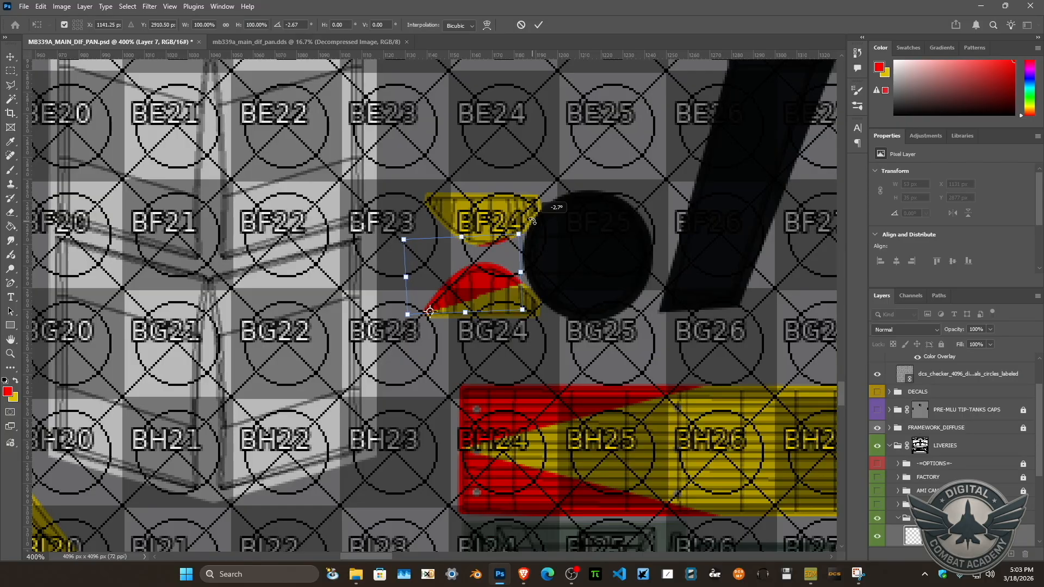
key("Return")
key("m")
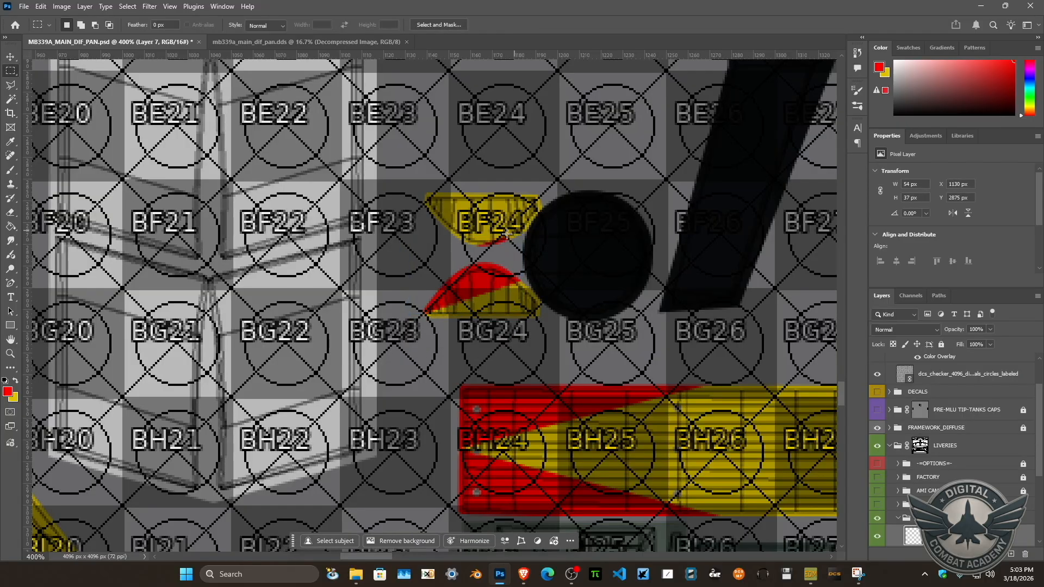
Copy the merged artwork with the rotated patch into mb339a_main_dif_pan.dds, save it, and check the antenna fairing in ModelViewer.
key("ctrl+a")
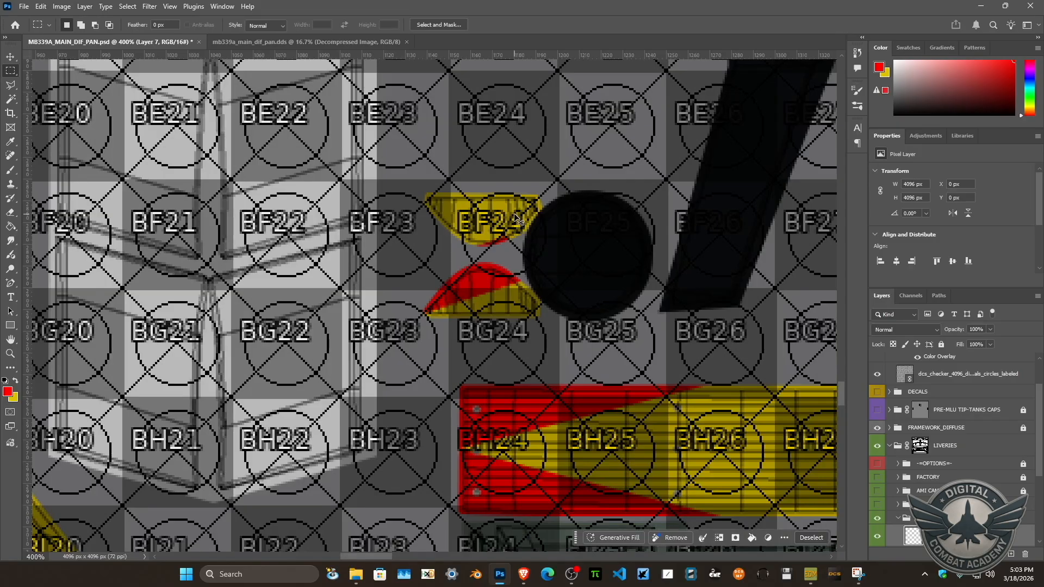
left_click(334, 42)
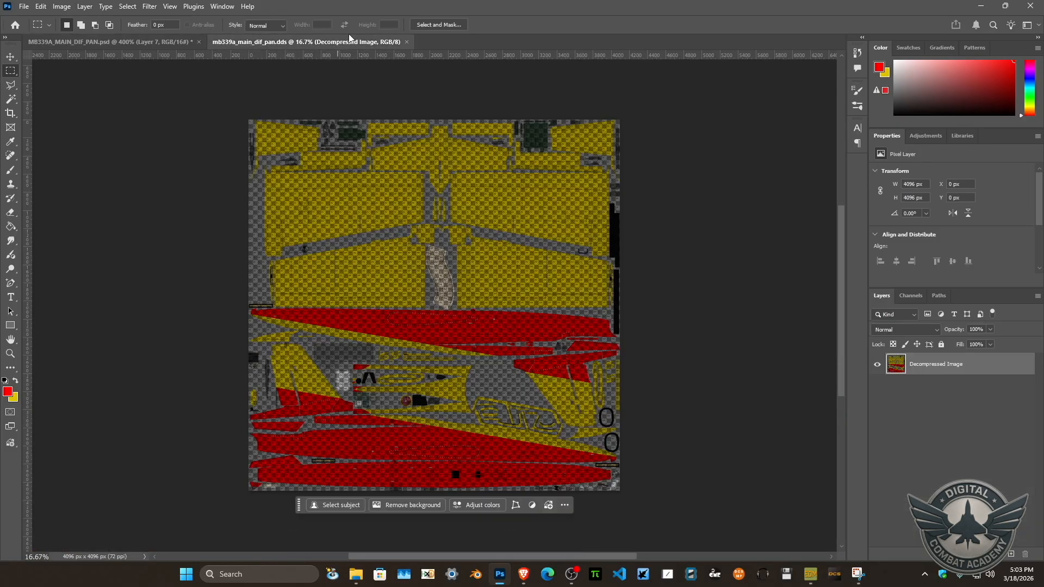
key("ctrl+s")
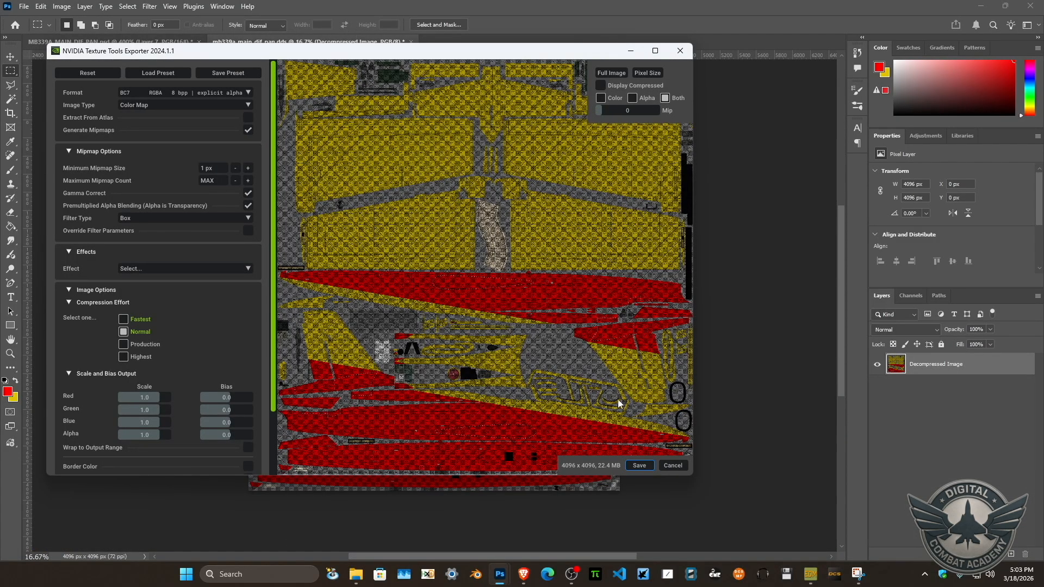
left_click(640, 465)
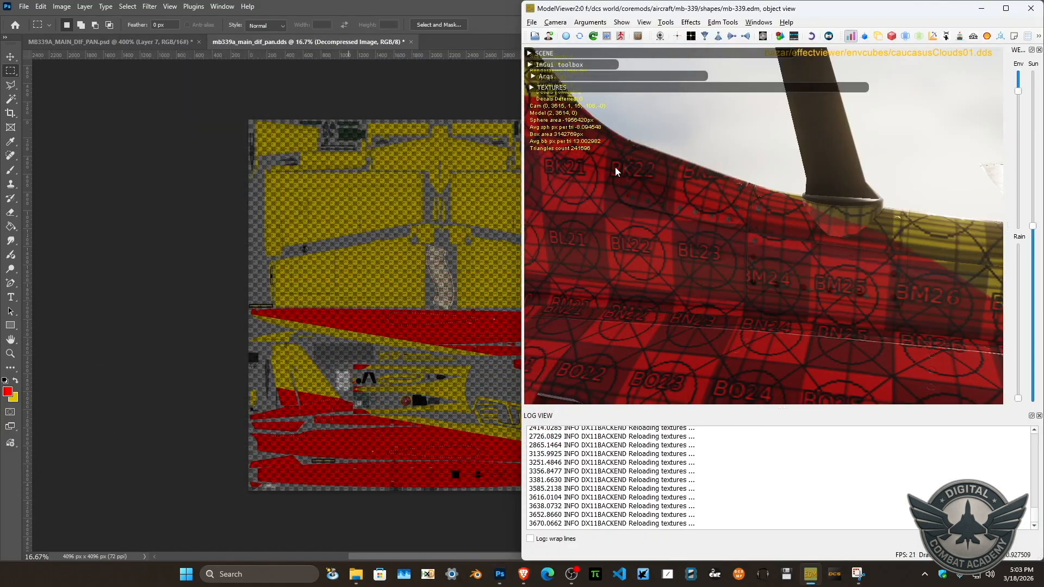
left_click_drag(693, 164, 709, 191)
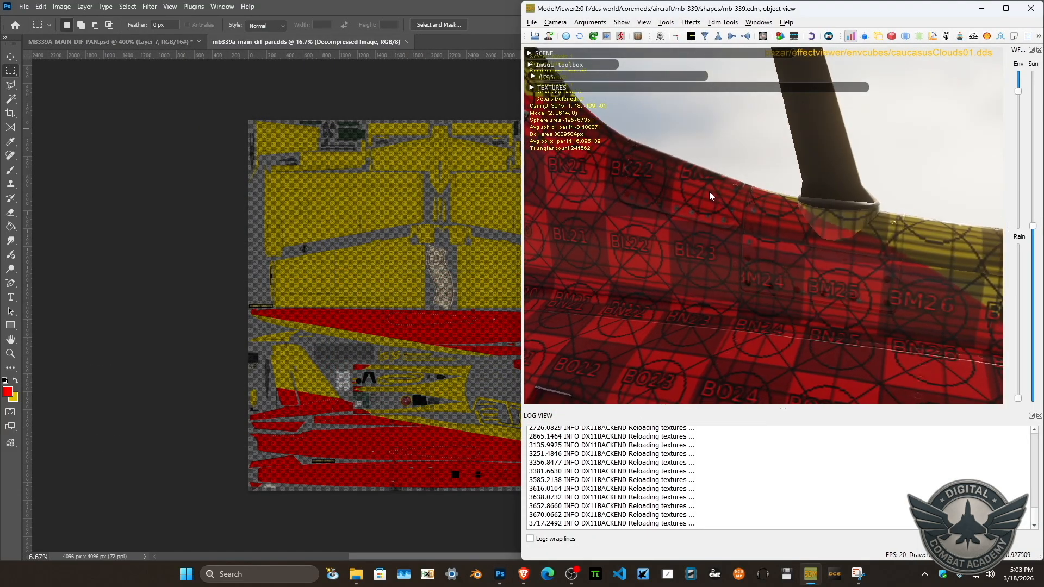
Try rotating the red patch about 0.5° around the half-round piece's left corner, and undo the patch's rotations.
left_click(177, 41)
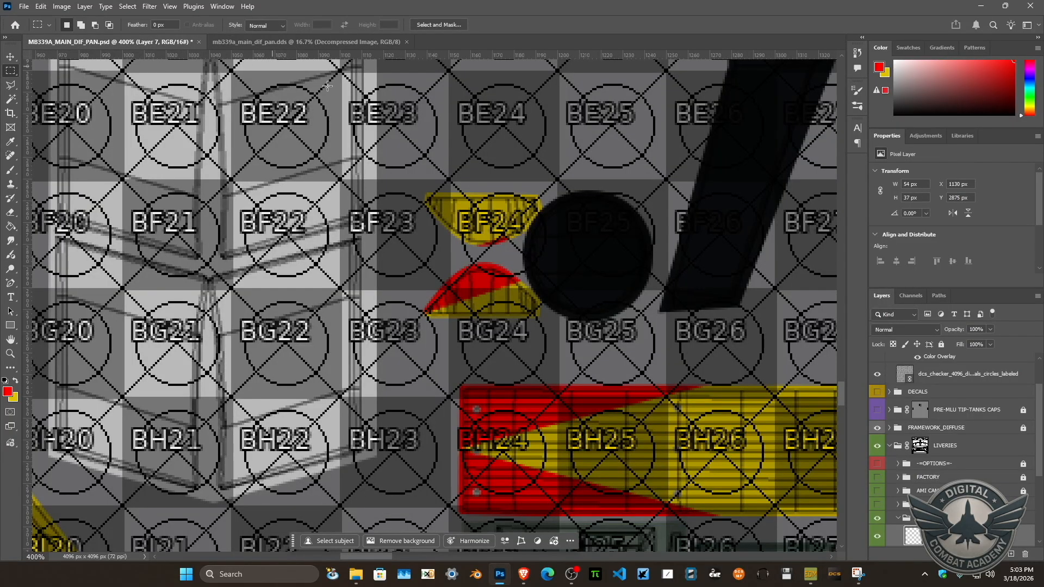
key("ctrl+t")
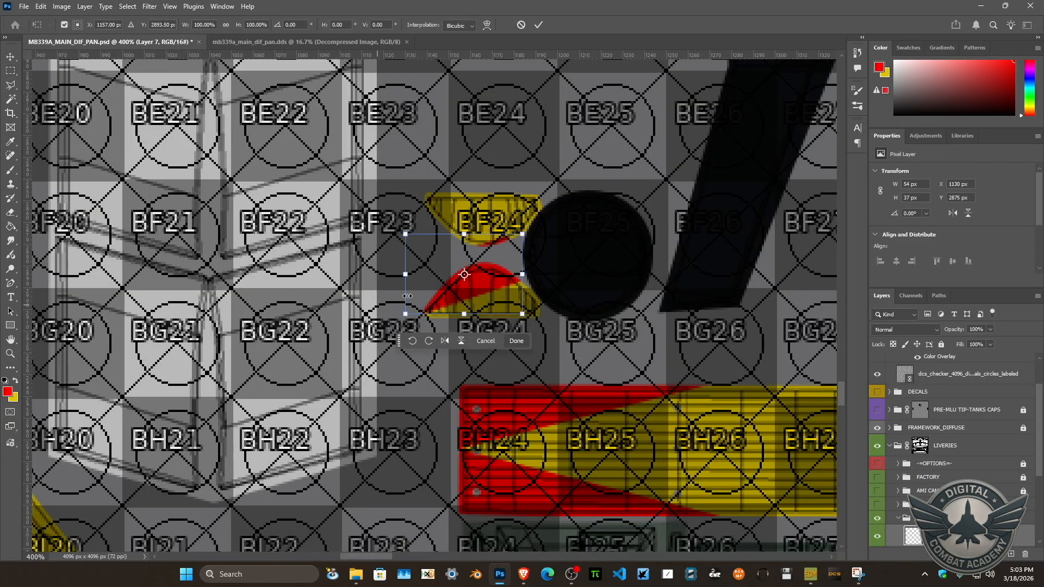
left_click_drag(464, 274, 431, 313)
left_click_drag(538, 322, 537, 321)
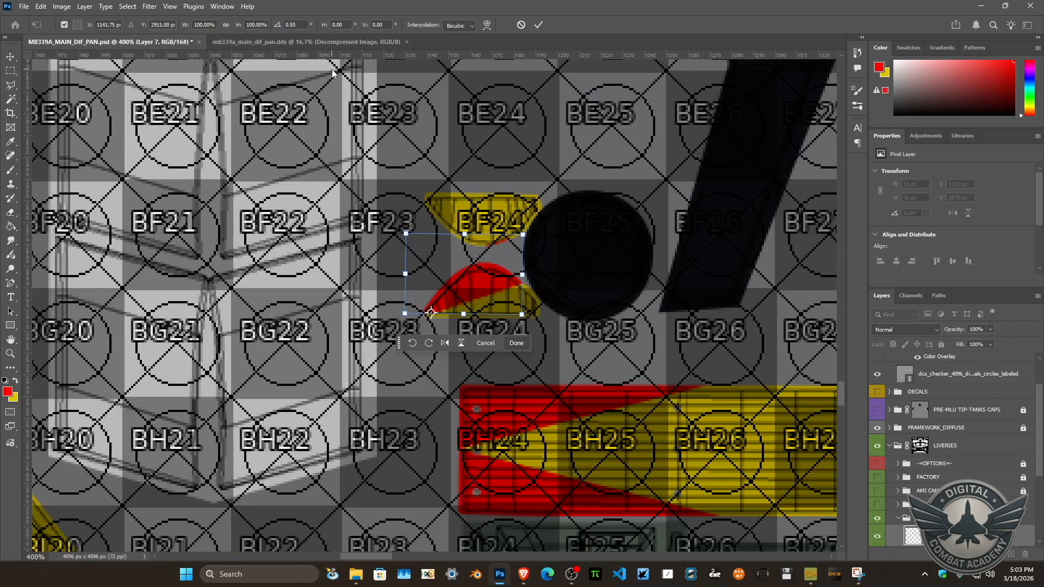
key("Return")
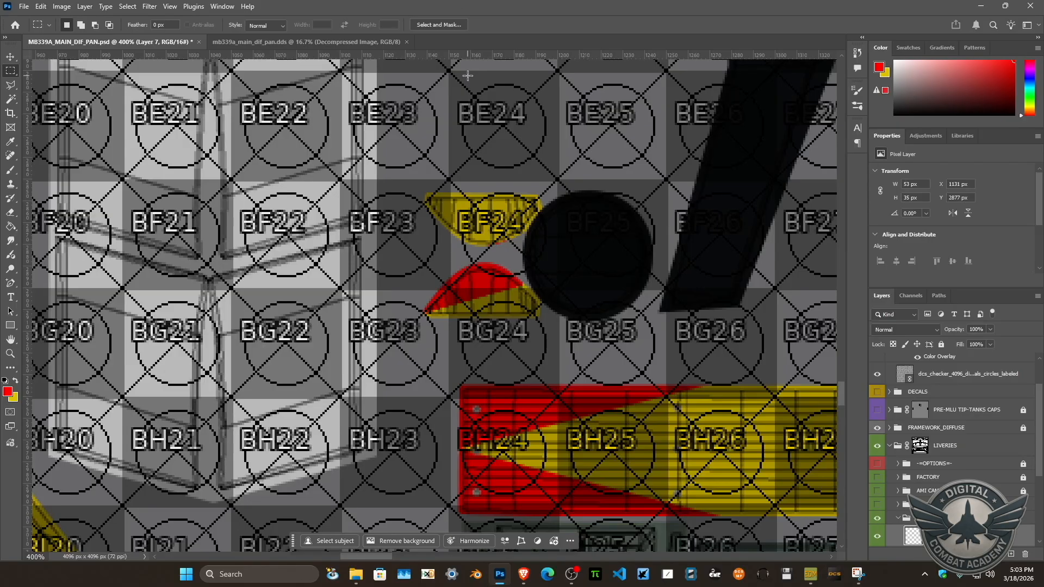
Rotate the red patch about 1.15° clockwise around the lower half-round piece's left corner.
key("ctrl+t")
left_click_drag(465, 277, 429, 314)
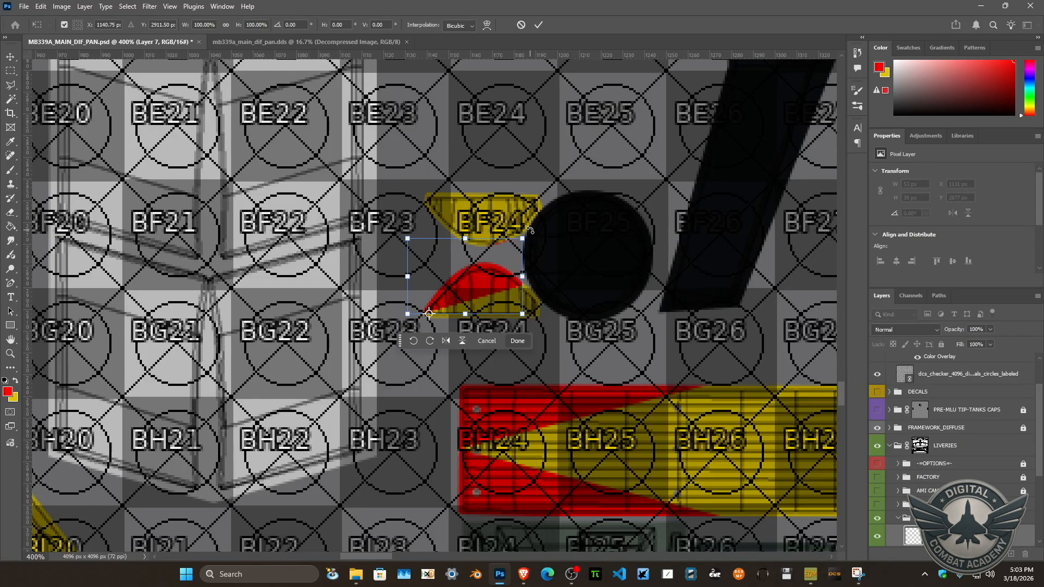
left_click_drag(529, 229, 532, 231)
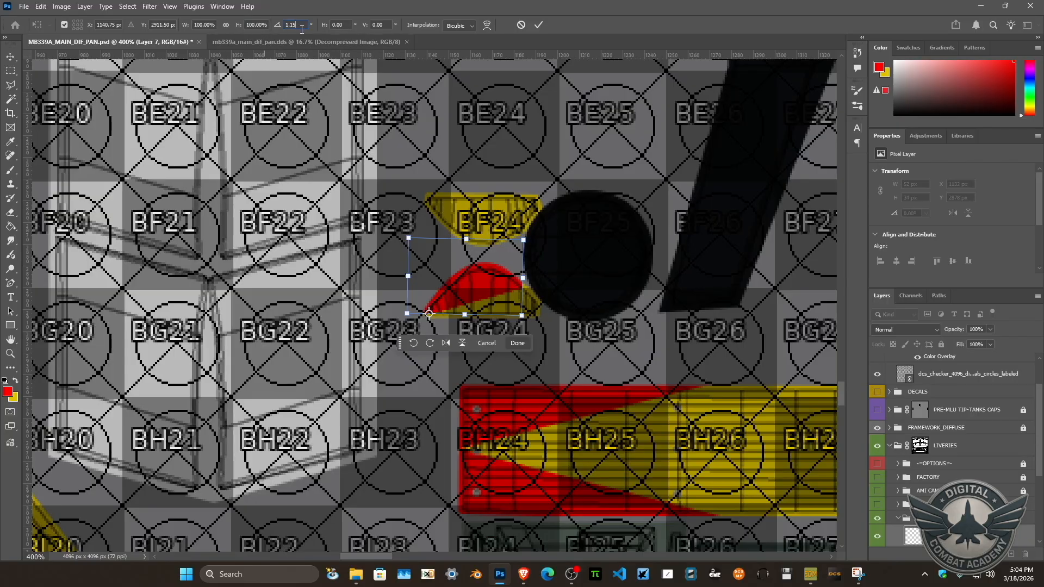
key("Return")
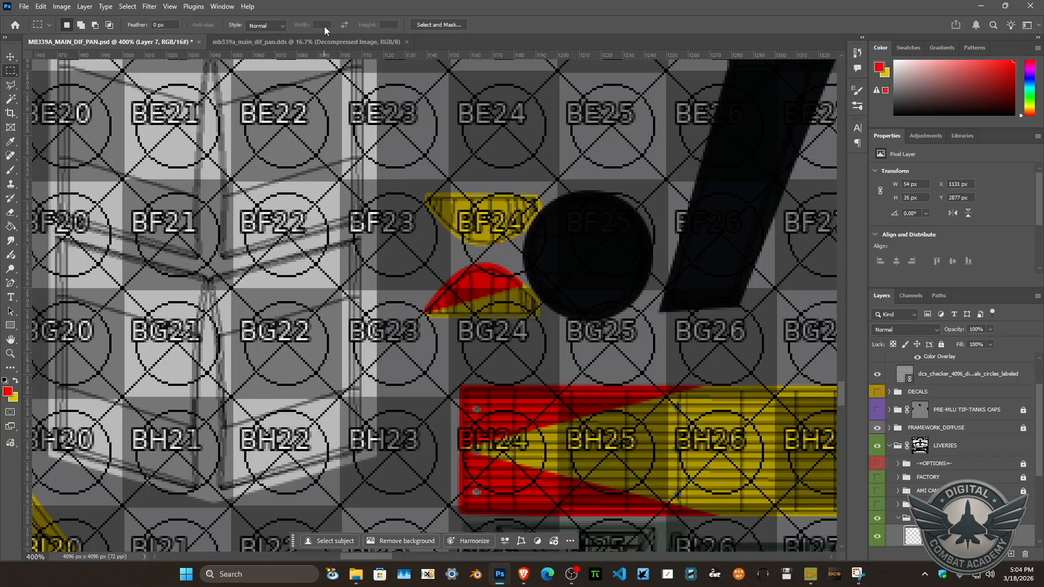
Save the updated merged artwork to mb339a_main_dif_pan.dds, reload the textures in ModelViewer, and inspect the antenna base.
left_click(325, 41)
key("ctrl+s")
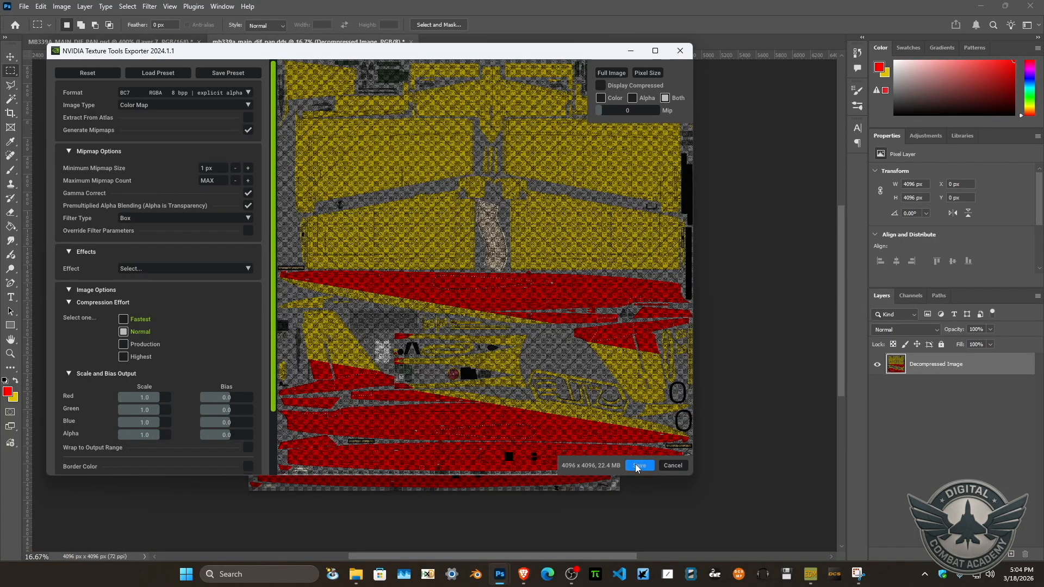
left_click(635, 464)
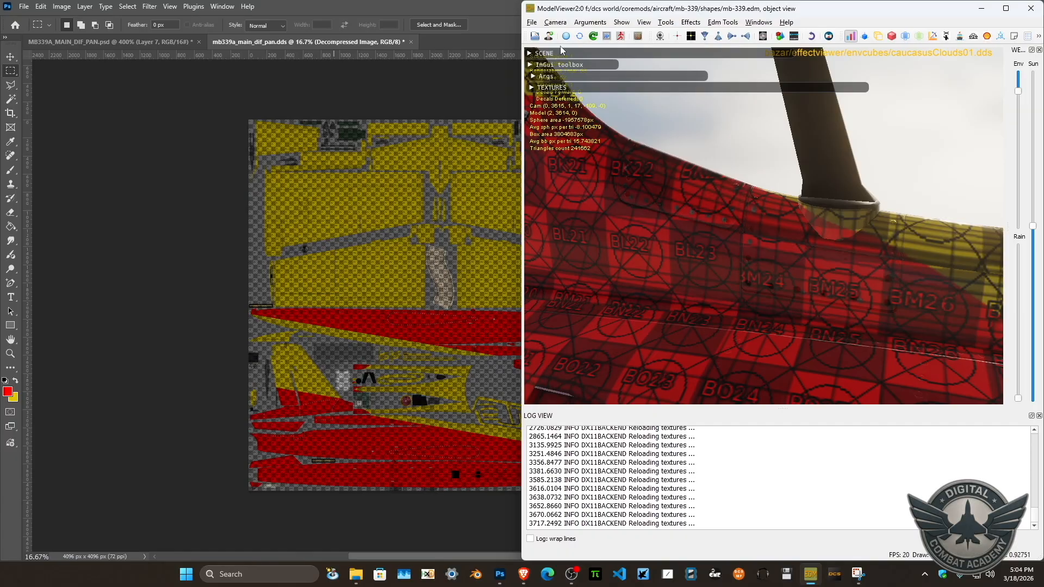
left_click(563, 38)
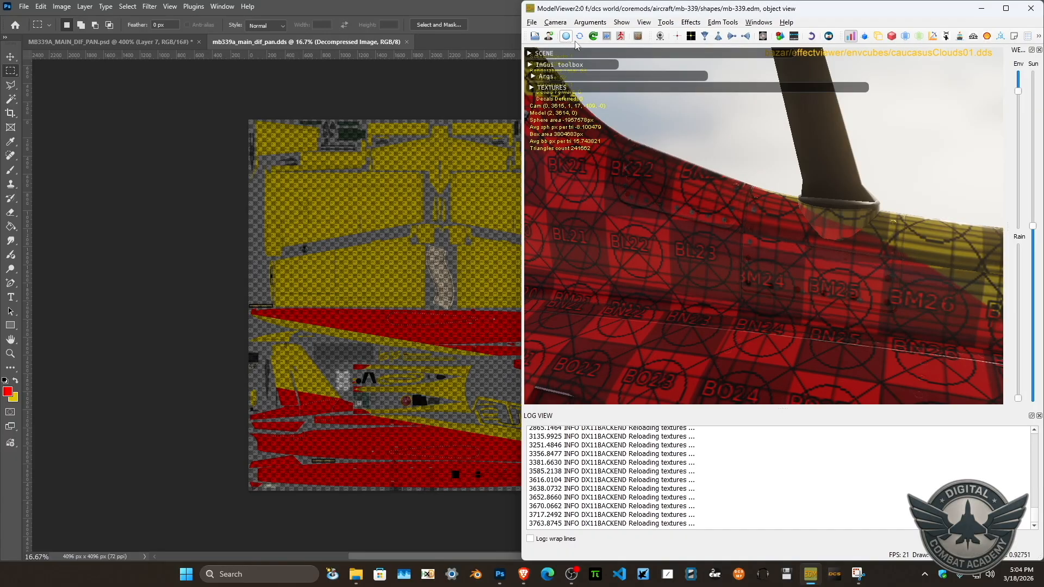
left_click_drag(746, 133, 653, 180)
Group Layer 5 and Layer 5 copy in the MCAT group of MB339A_MAIN_DIF_PAN.psd, and name the group "Fuselage bit higher".
left_click(165, 43)
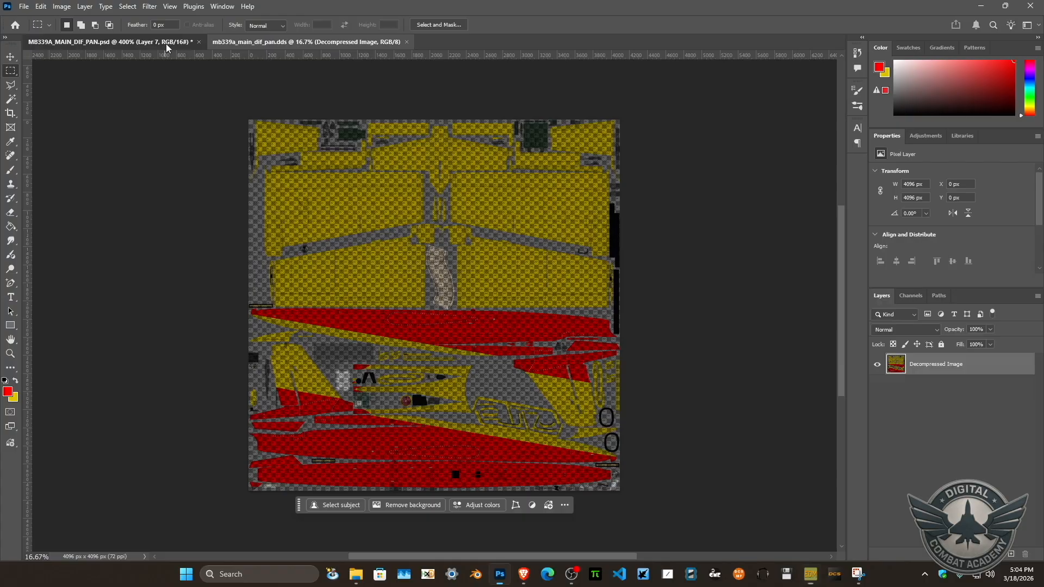
scroll(1039, 413, "down", 1)
left_click_drag(1040, 413, 1038, 448)
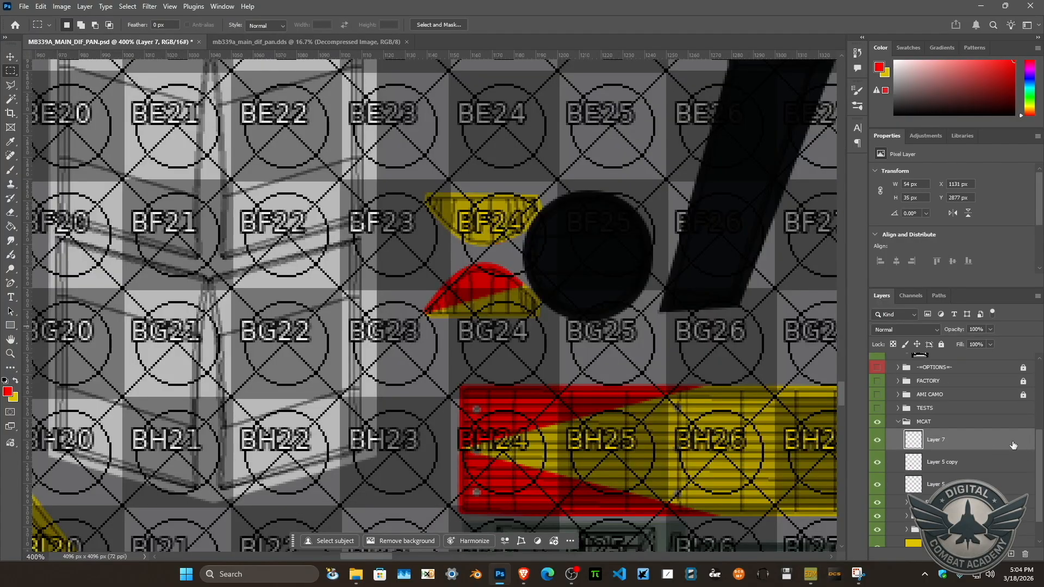
left_click(936, 464)
left_click(945, 483, "shift")
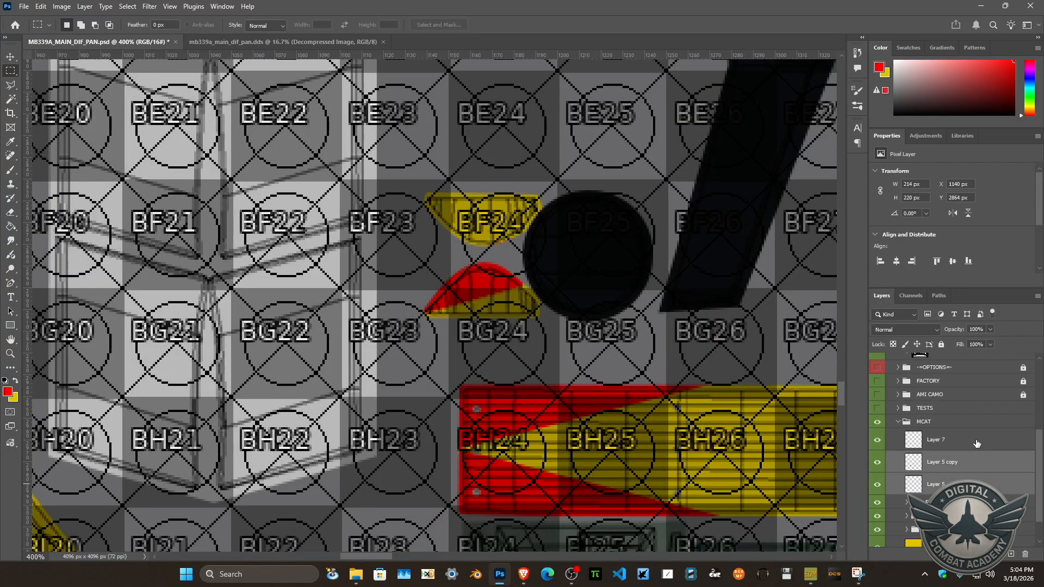
key("ctrl+g")
double_click(934, 458)
type("Fuselage bit higher")
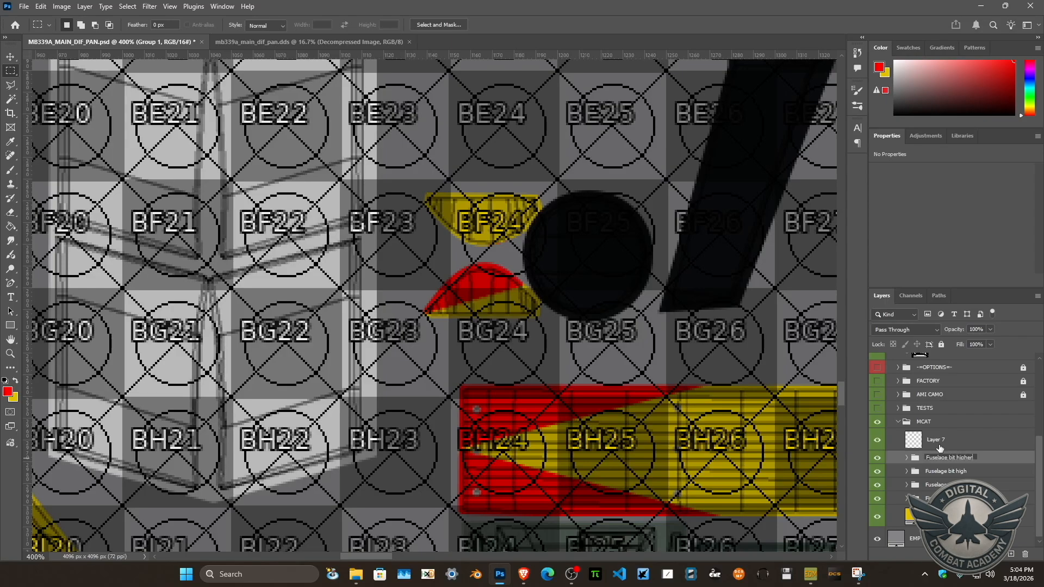
key("Return")
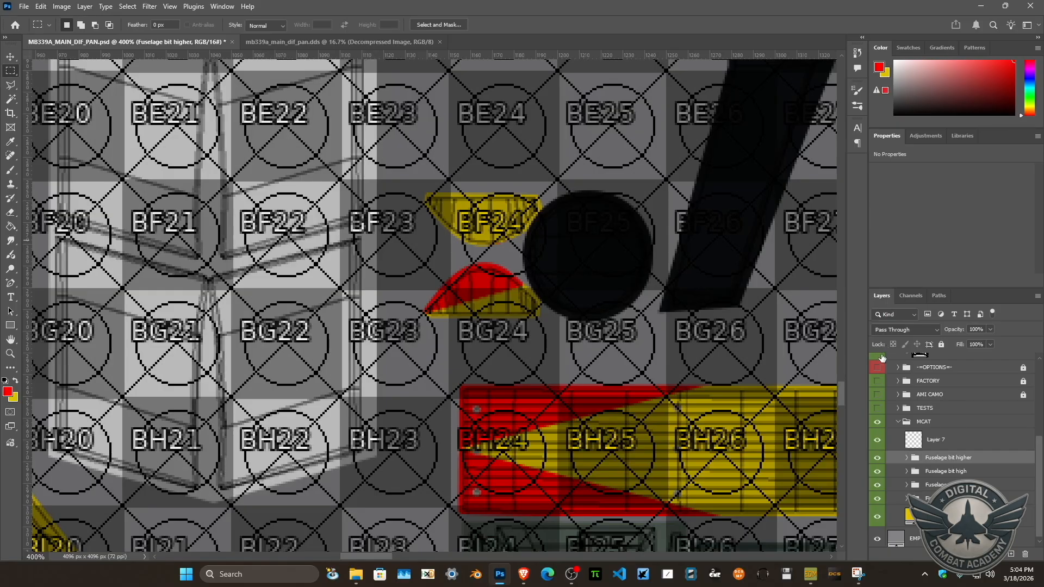
Duplicate Layer 7, rotate the copied red patch 180°, and place it over the upper half-round piece.
left_click(913, 440)
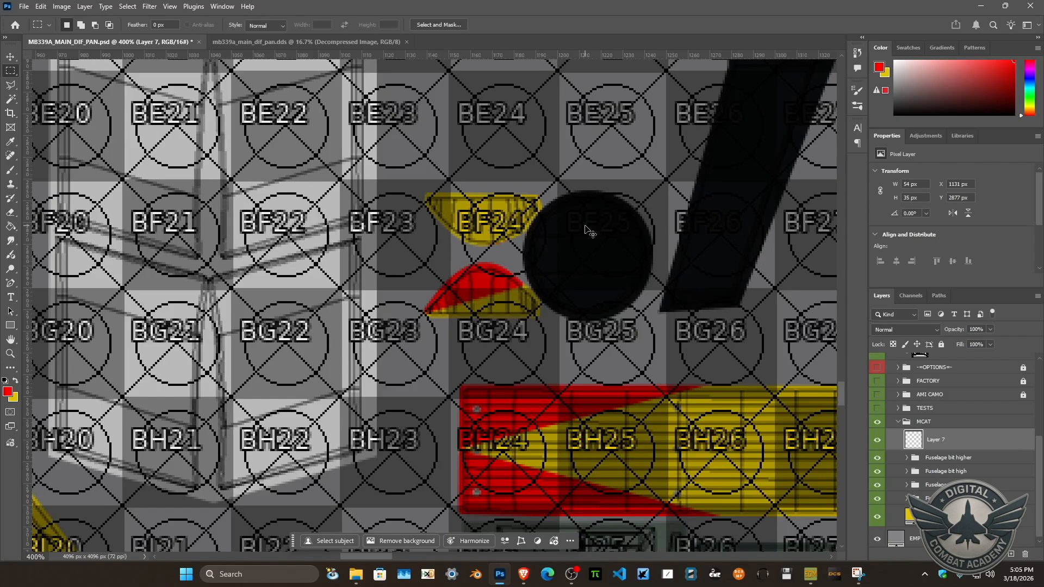
key("ctrl+j")
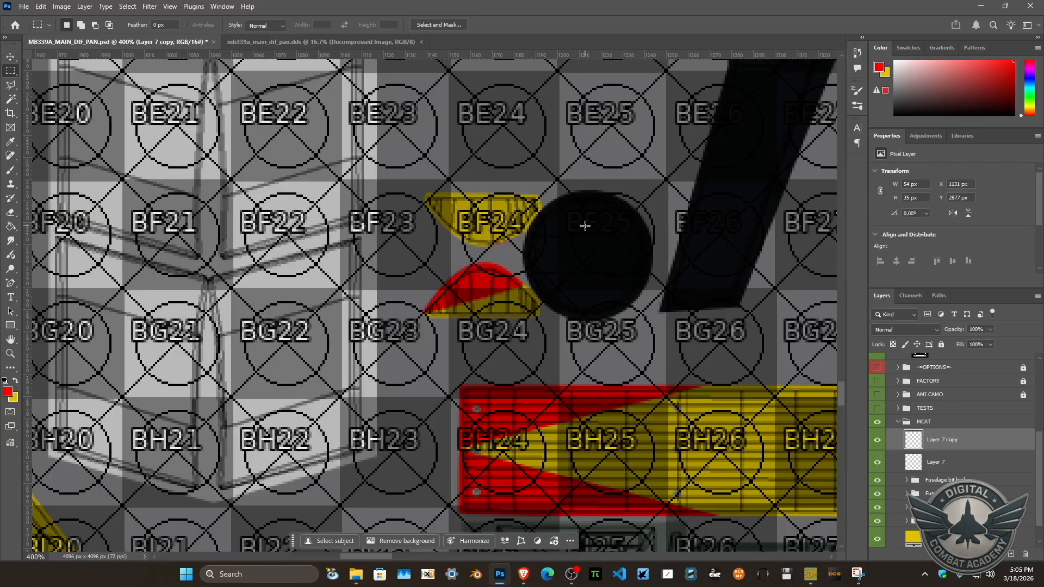
key("ctrl+t")
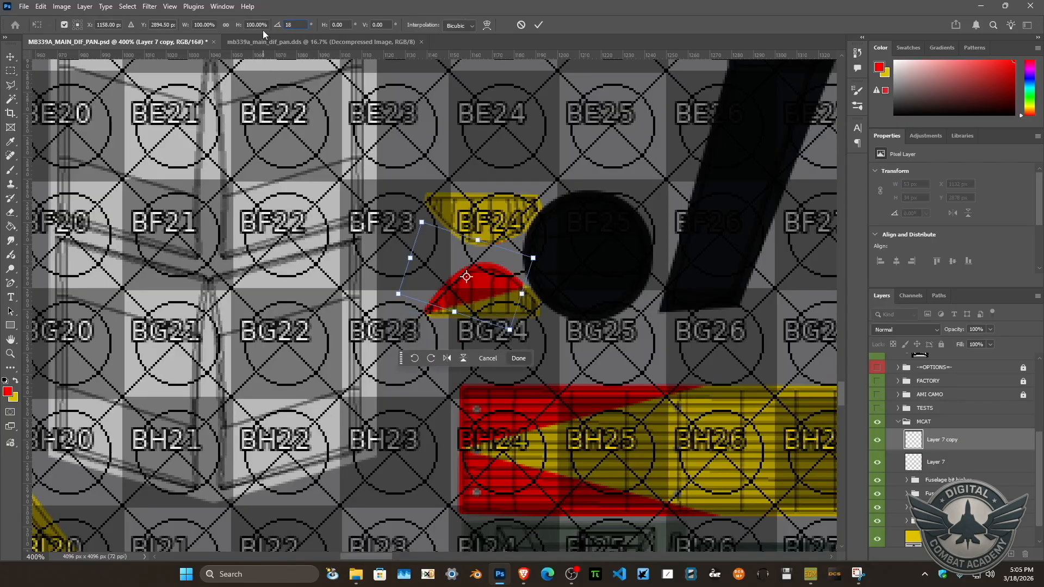
key("Return")
left_click_drag(489, 285, 497, 210)
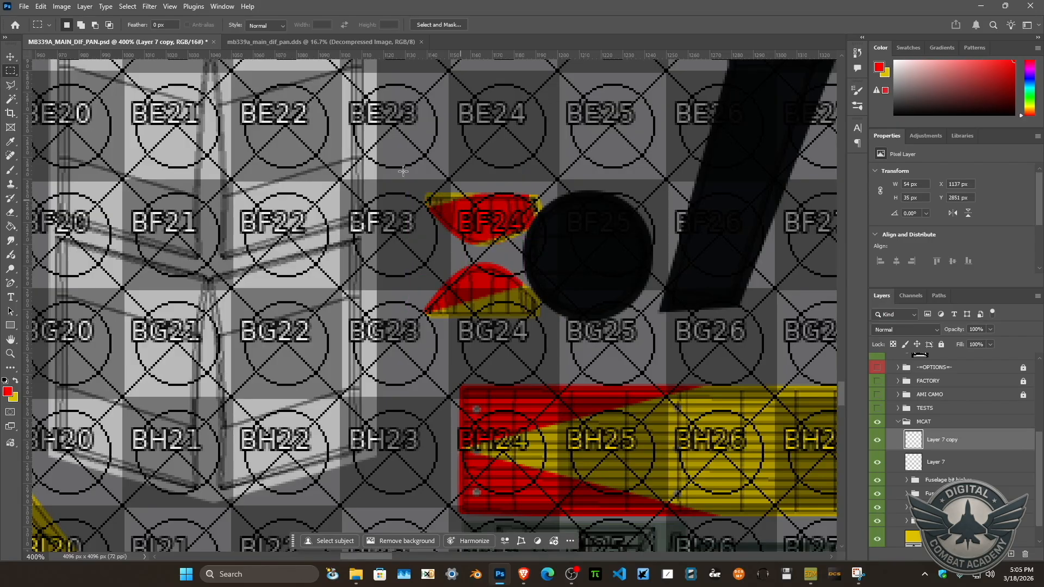
Flip the copied red patch horizontally and align it on the upper half-round piece at X 1130 px, Y 2858 px.
left_click(41, 6)
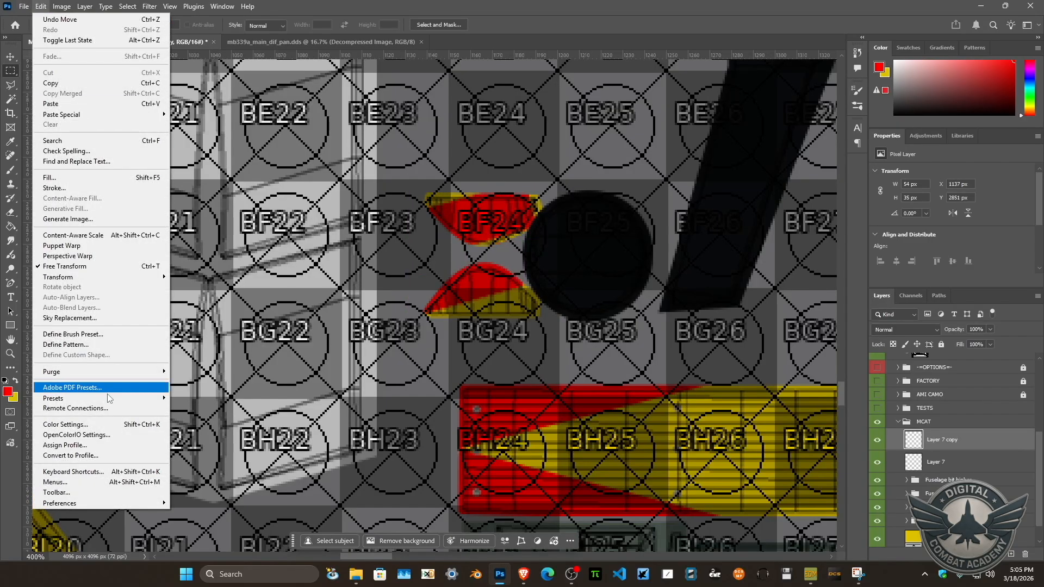
mouse_move(78, 277)
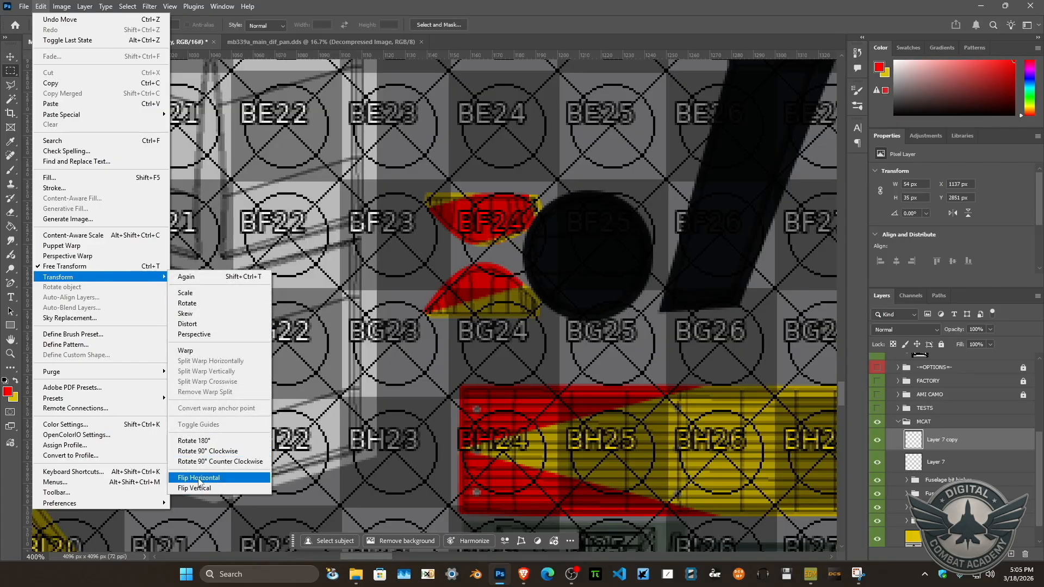
left_click(198, 489)
mouse_move(494, 216)
left_mouse_down()
mouse_move(473, 223)
mouse_move(487, 227)
left_mouse_up()
mouse_move(477, 230)
left_mouse_down()
mouse_move(414, 219)
mouse_move(497, 234)
mouse_move(491, 227)
left_mouse_up()
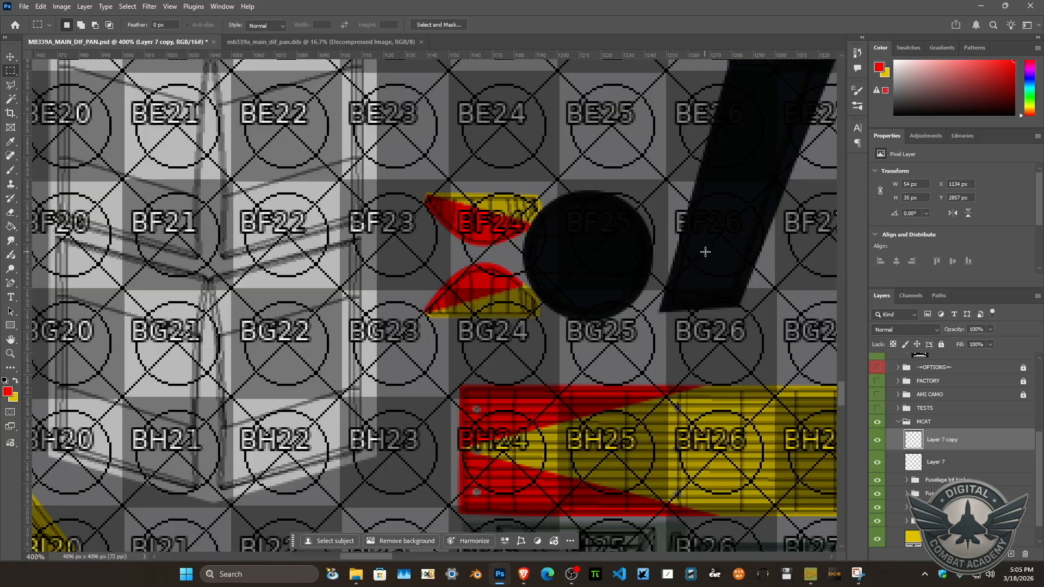
left_click_drag(489, 233, 467, 242)
left_click(492, 213)
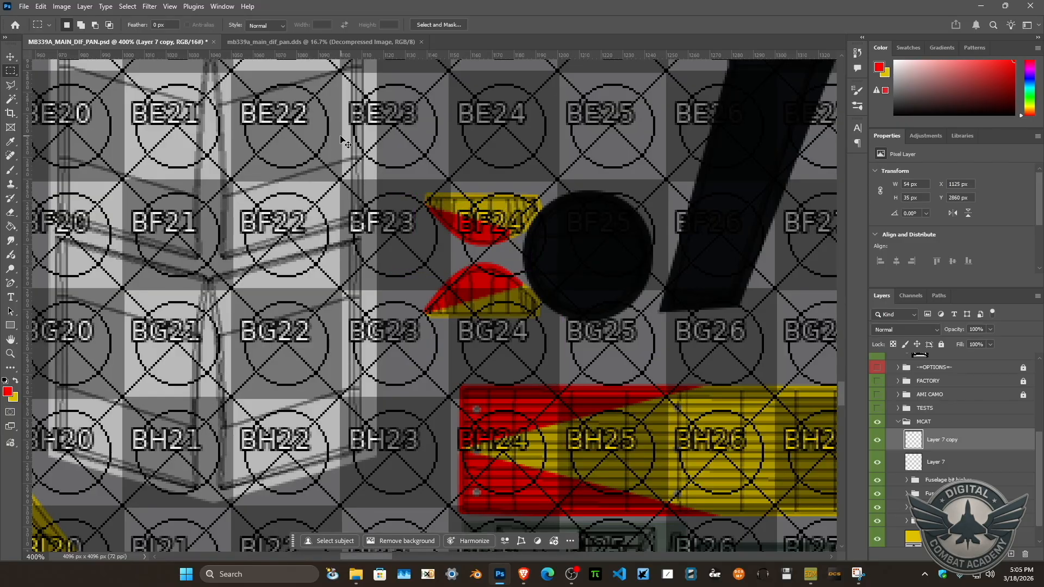
key("ctrl+Right")
key("ctrl+Right")
key("ctrl+Up")
key("ctrl+Up")
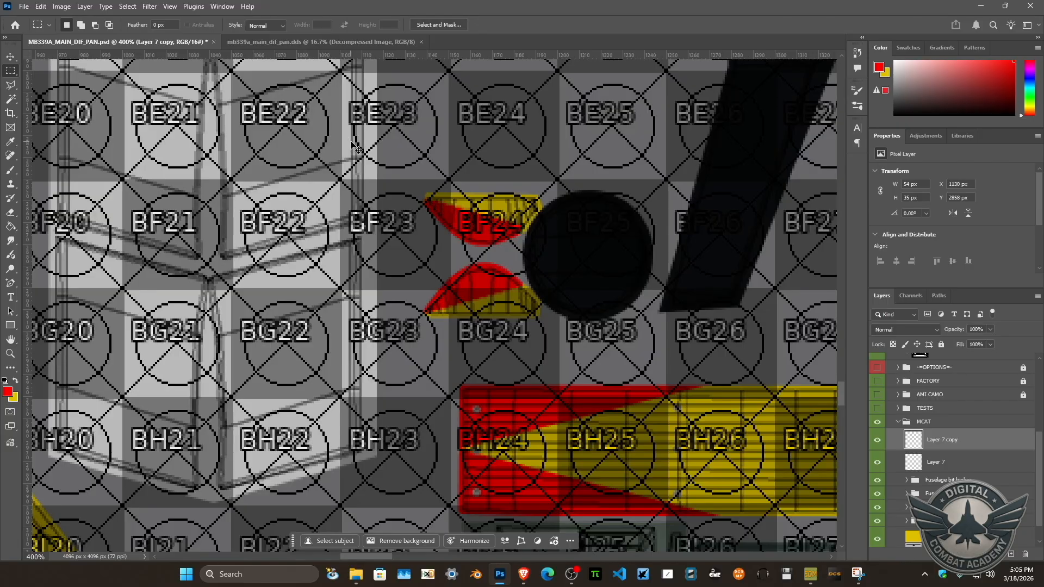
Merge the updated artwork into mb339a_main_dif_pan.dds, save it, and check the antenna base in ModelViewer with reloaded textures.
key("ctrl+a")
key("ctrl+d")
left_click(299, 39)
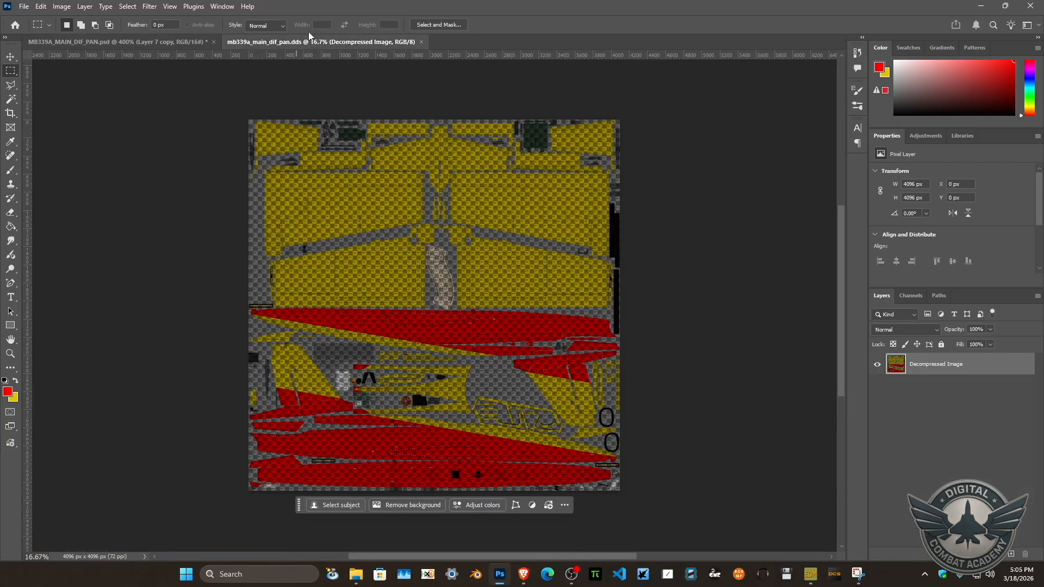
key("ctrl+v")
key("ctrl+e")
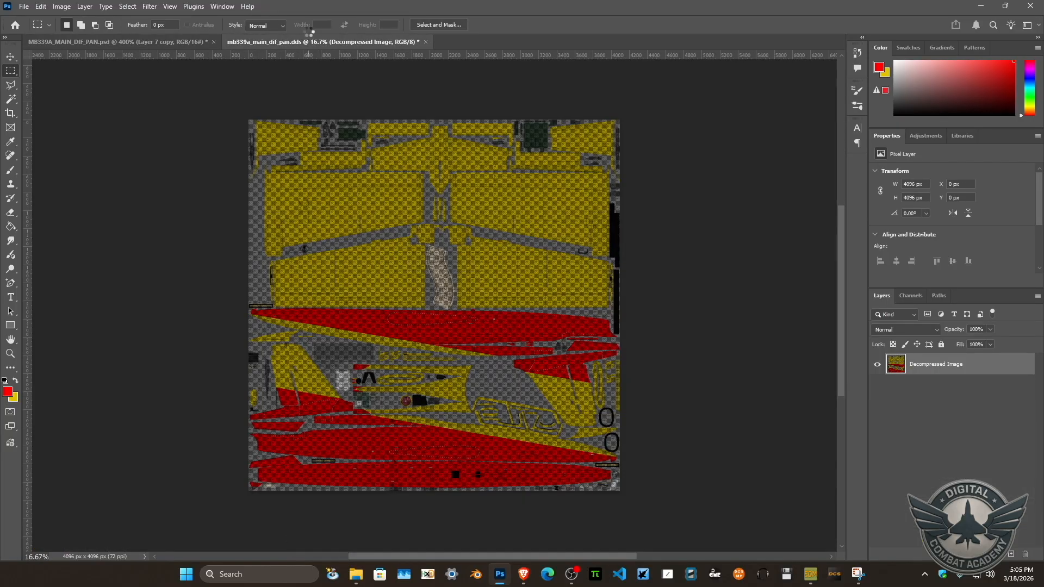
key("ctrl+s")
left_click(638, 465)
key("alt+Tab")
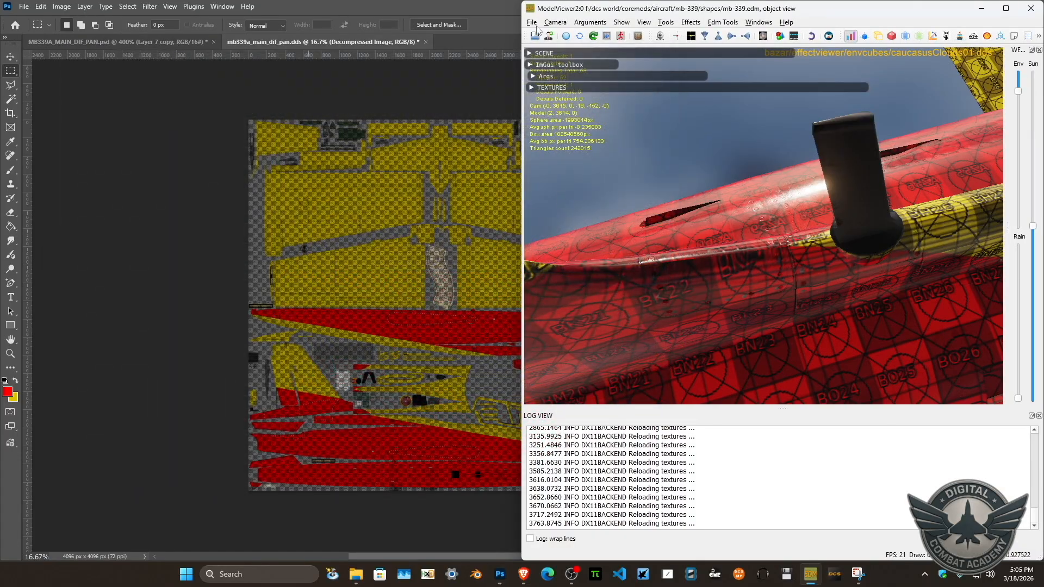
left_click_drag(685, 159, 412, 63)
Group Layer 7 and Layer 7 copy in the MCAT group of MB339A_MAIN_DIF_PAN.psd, and name the group "Cylinder".
left_click(181, 44)
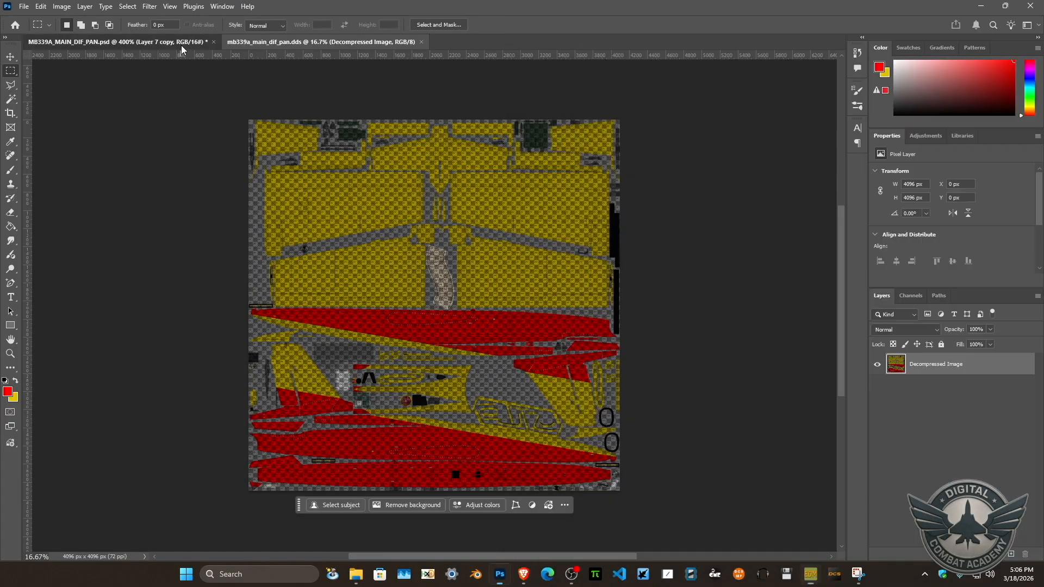
left_click_drag(1038, 437, 1036, 442)
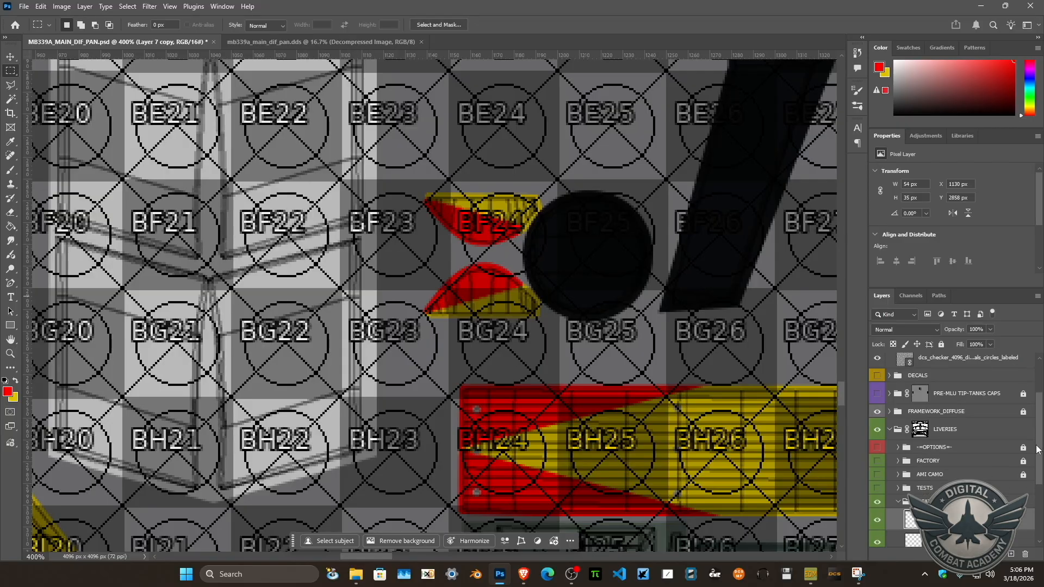
scroll(977, 449, "down", 3)
left_click(952, 446, "shift")
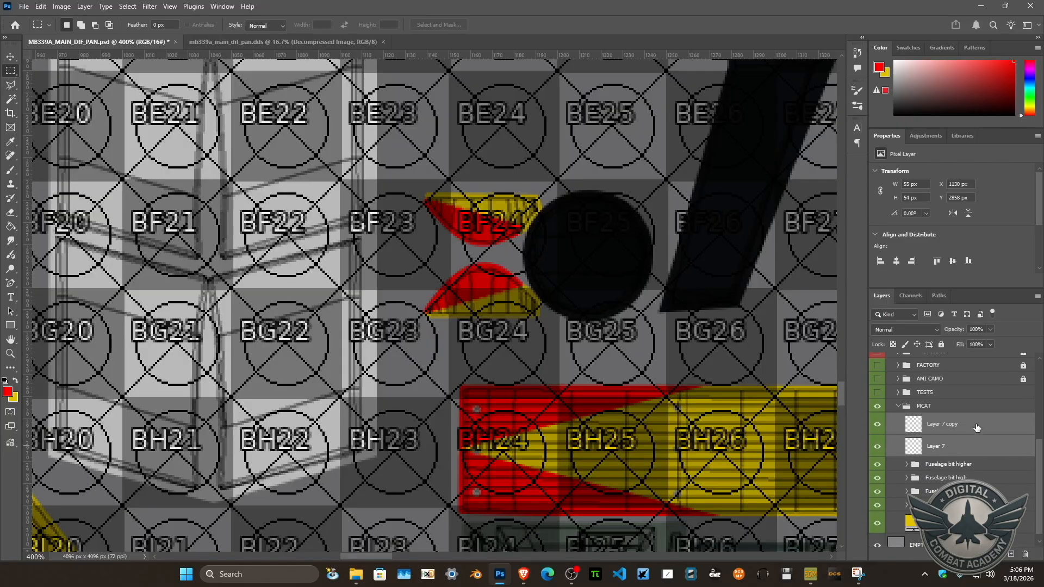
key("ctrl+g")
double_click(931, 442)
type("Cylinder")
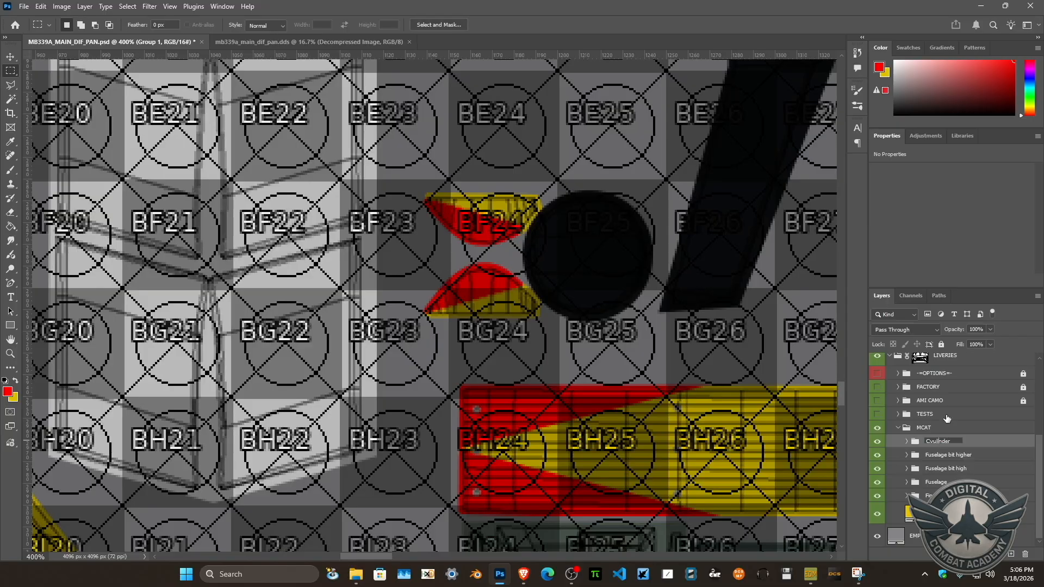
key("Return")
Shift Layer 5 copy in the "Fuselage bit higher" group down 2 px to Y 2866 px.
left_click(906, 459)
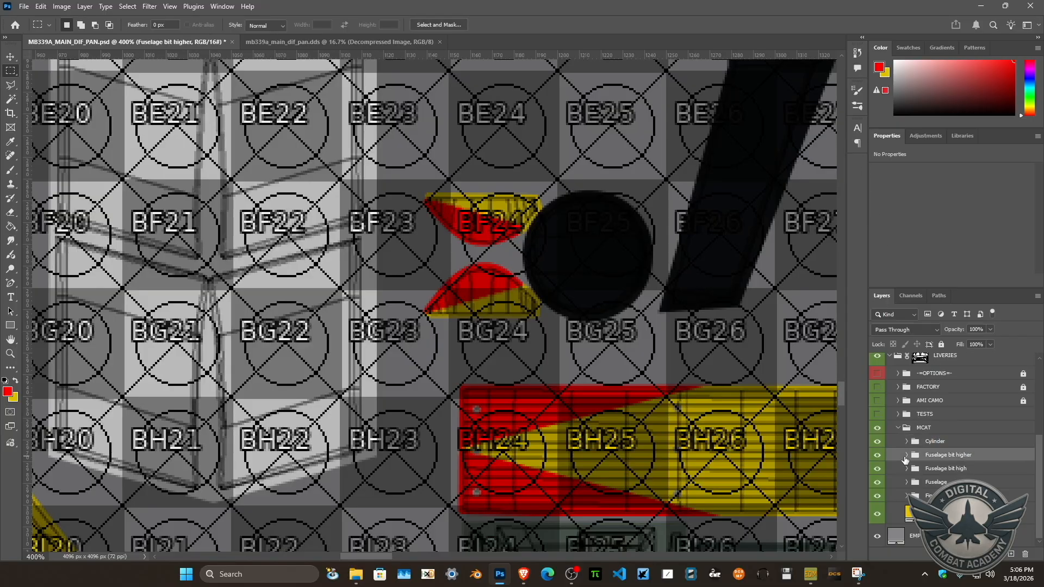
left_click(906, 457)
left_click(930, 474)
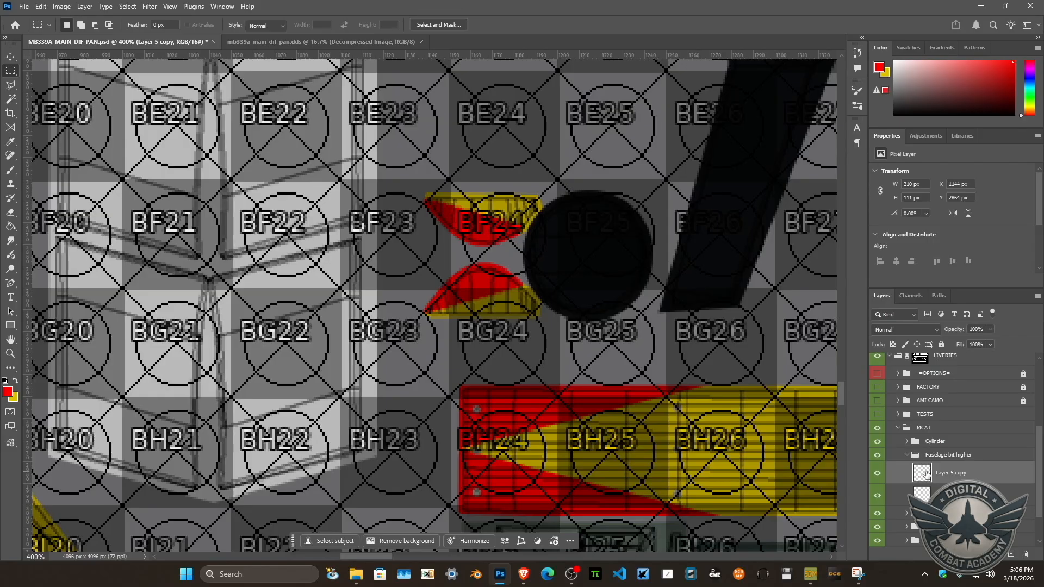
key("ctrl+Down")
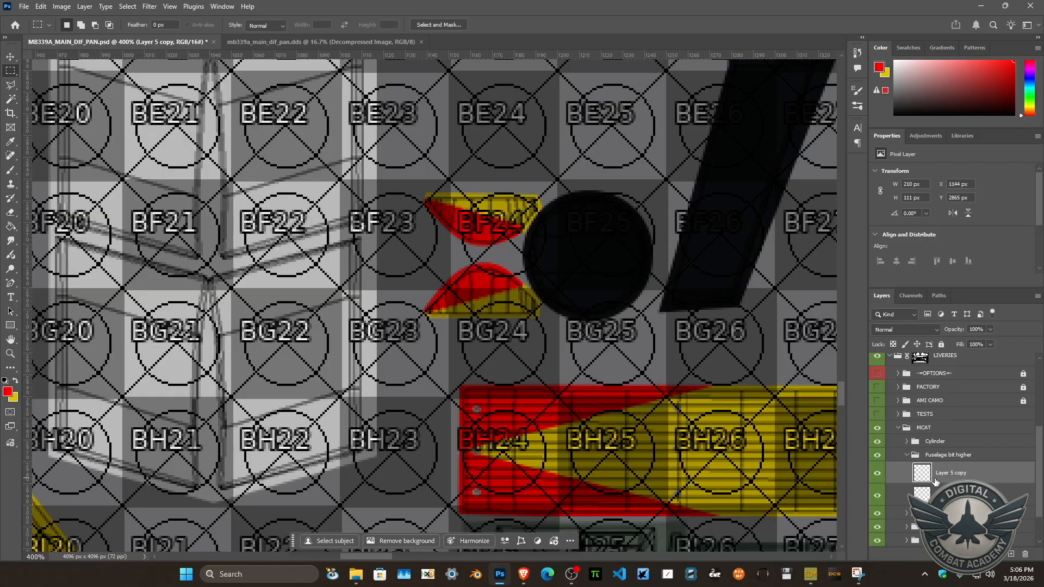
key("ctrl+Down")
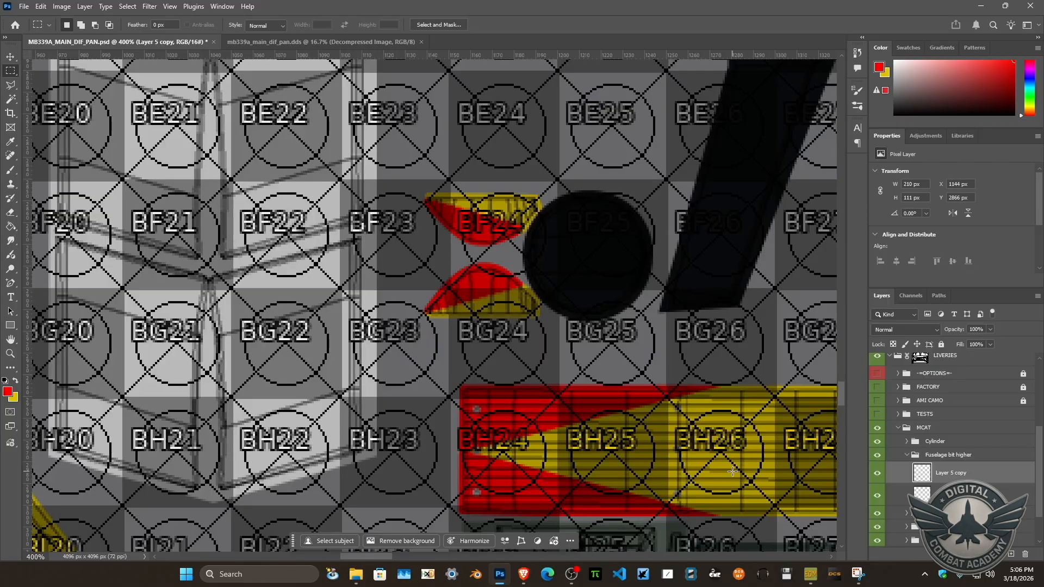
Save the artwork with the shifted Layer 5 copy to mb339a_main_dif_pan.dds and inspect the spine around the antenna in ModelViewer.
left_click(330, 44)
key("ctrl+v")
key("ctrl+e")
key("ctrl+s")
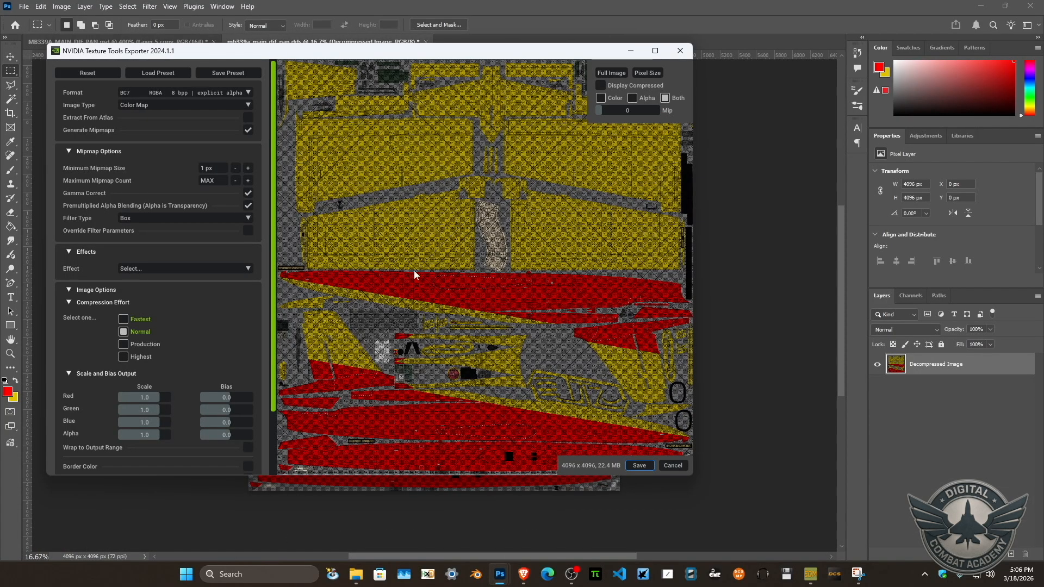
left_click(640, 466)
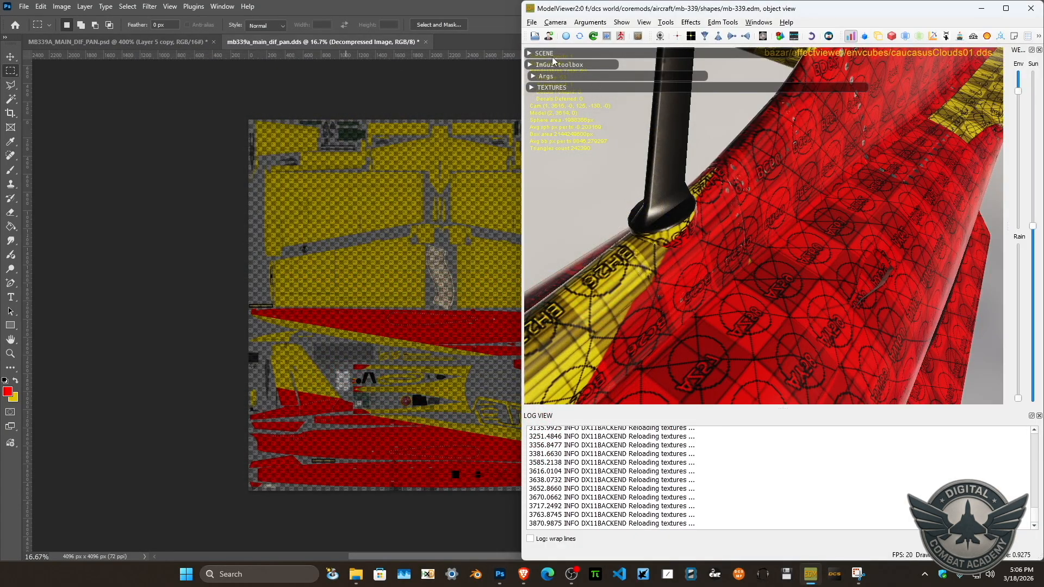
left_click_drag(608, 131, 589, 164)
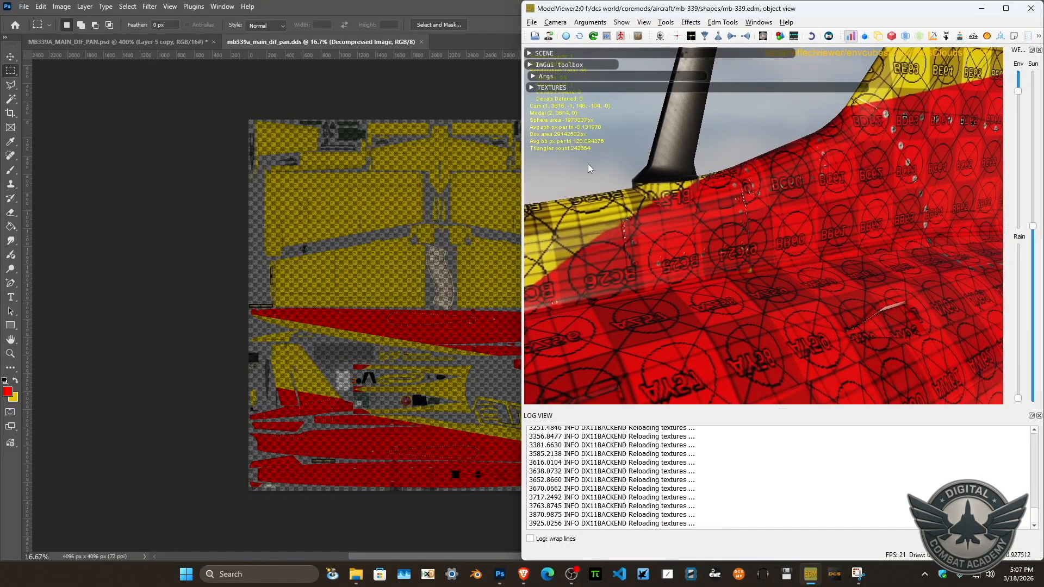
Shift Layer 5 copy down another pixel to Y 2867 px and examine the yellow area beside the antenna base in ModelViewer.
left_click(188, 42)
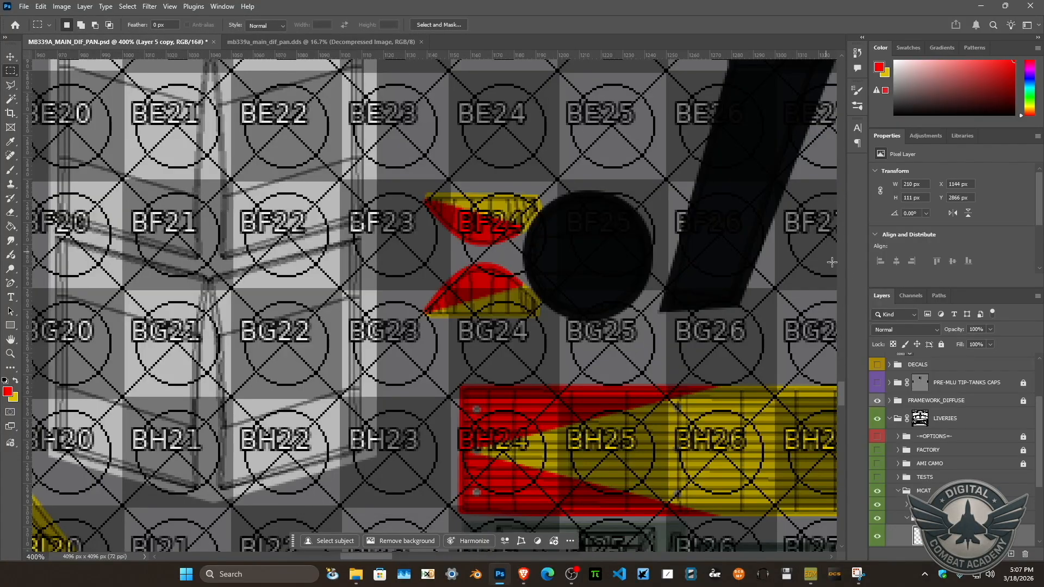
key("ctrl+Down")
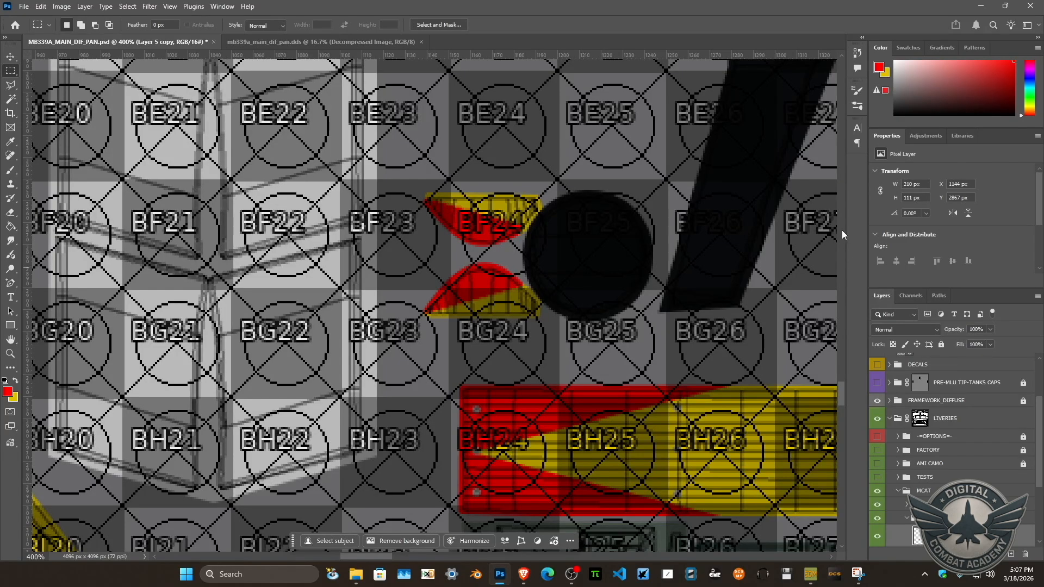
left_click(810, 574)
left_click_drag(735, 188, 738, 146)
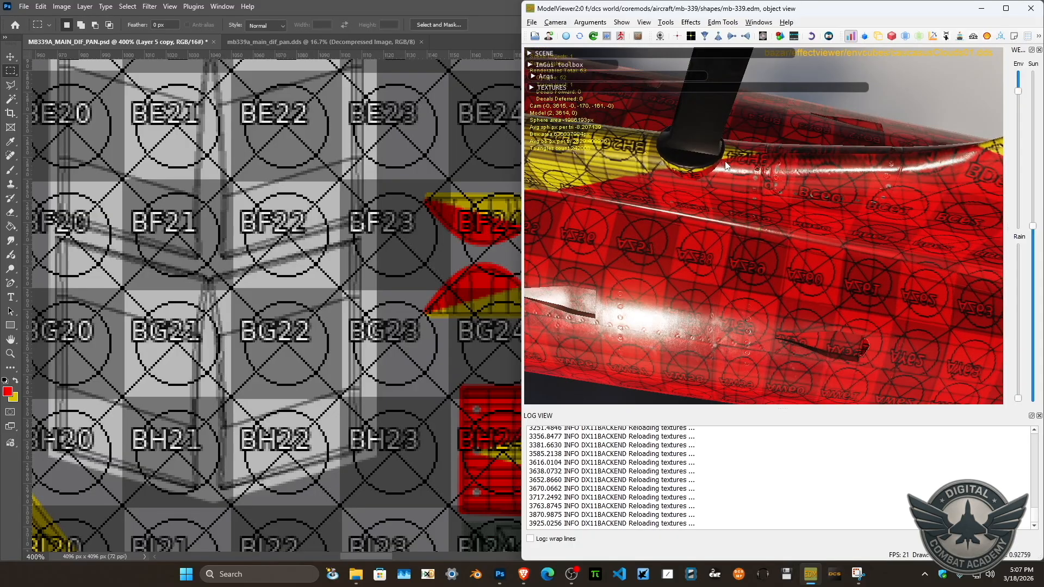
Add a layer above Layer 5 and fill a rectangle about 33 × 39 px with red over the yellow tip around BH24.
left_click(166, 41)
left_click_drag(1037, 459, 1033, 489)
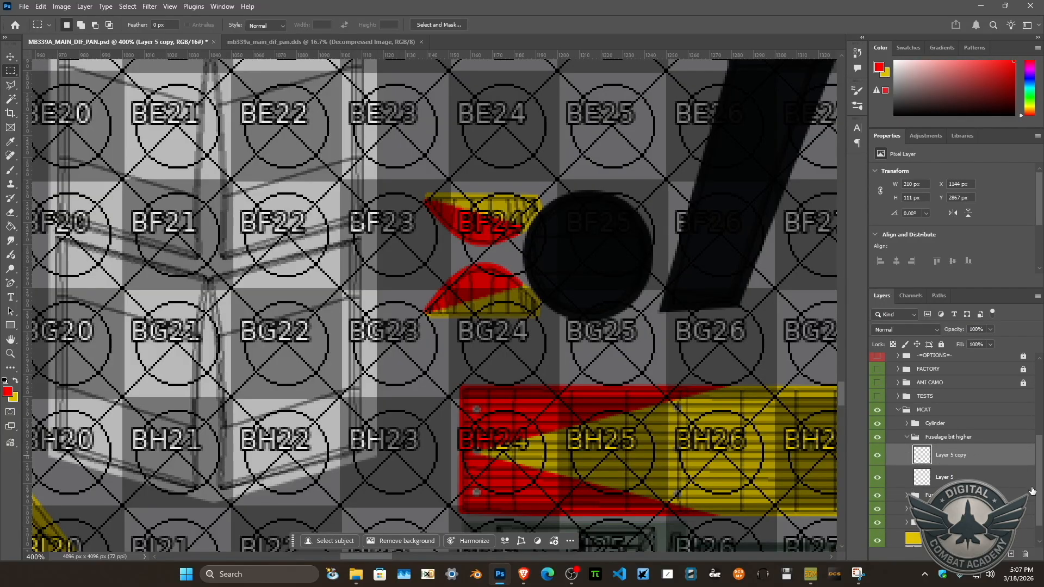
left_click(929, 473)
left_click(1010, 553)
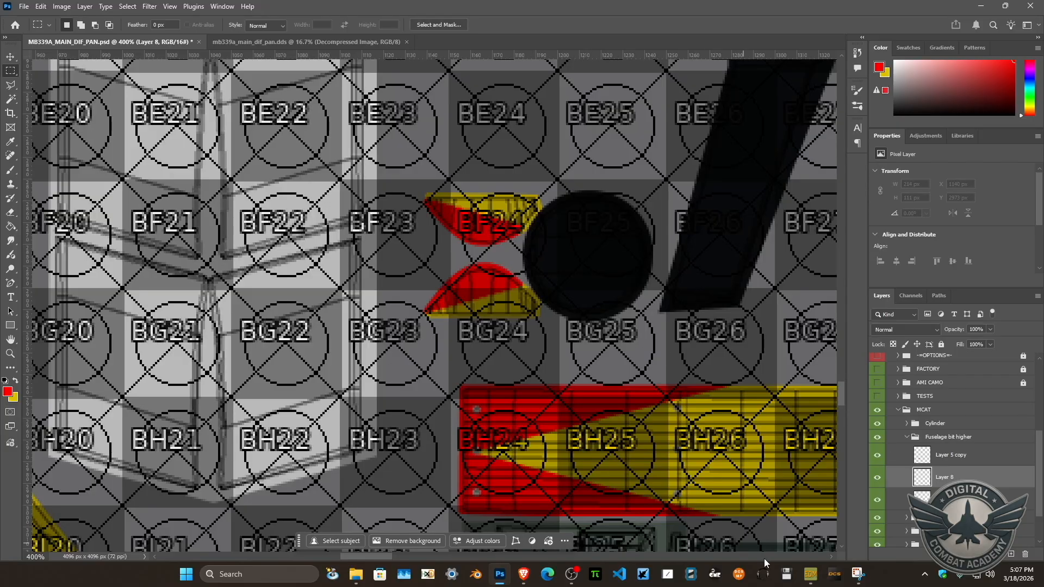
left_click(806, 575)
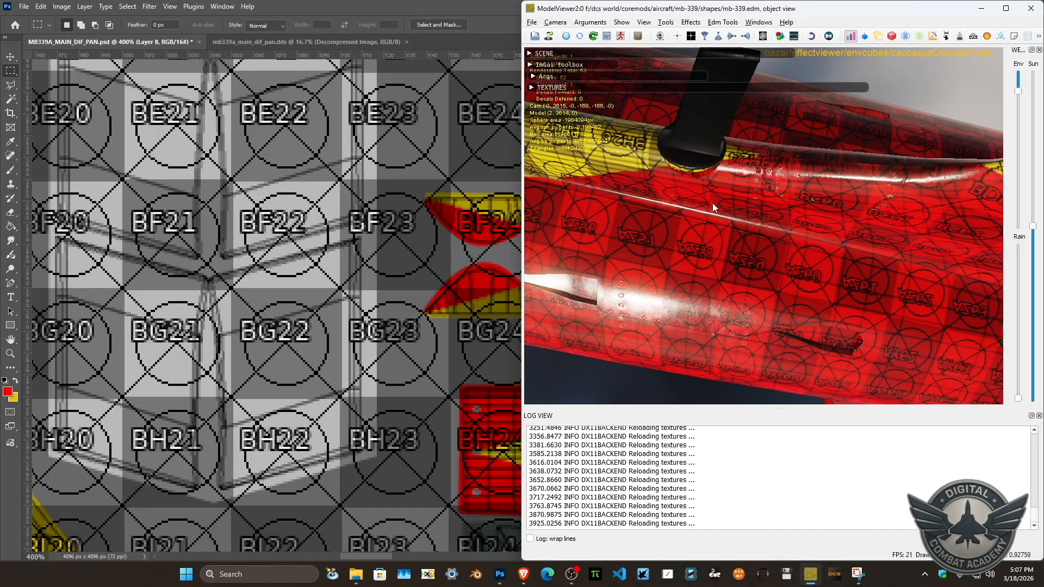
left_click_drag(674, 161, 748, 213)
left_click(137, 41)
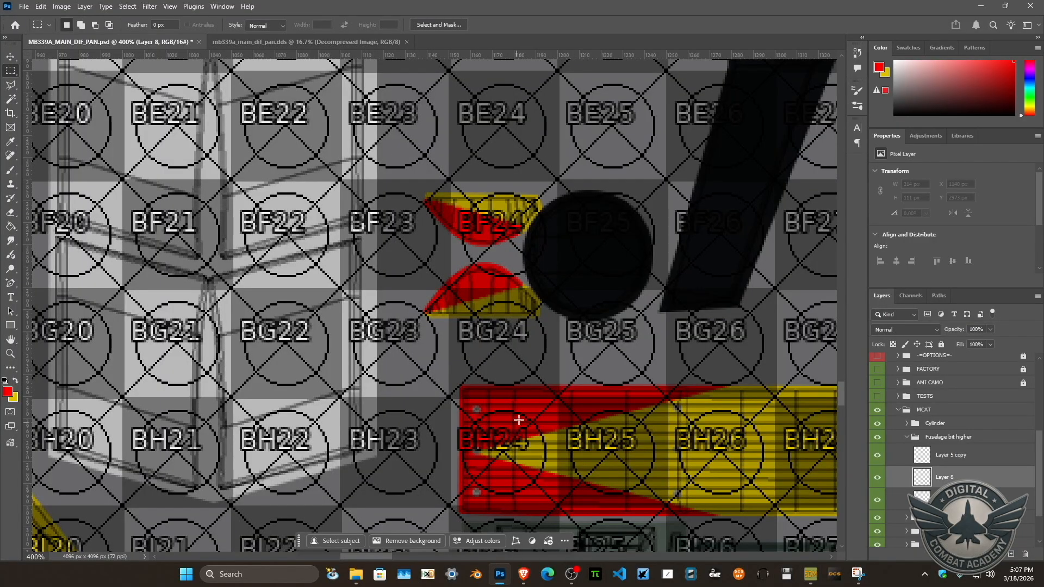
left_click_drag(543, 406, 477, 491)
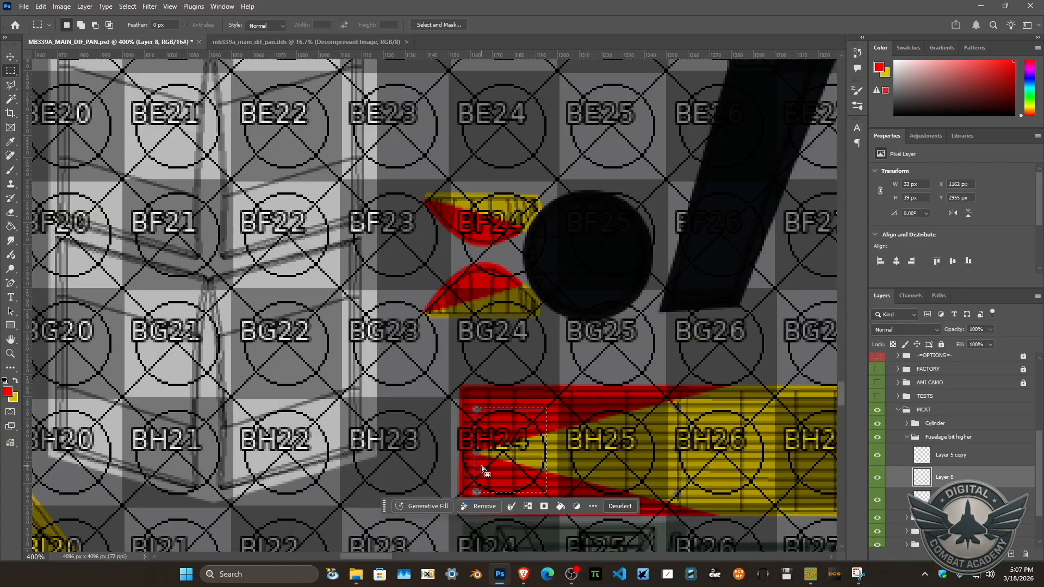
key("alt+BackSpace")
key("ctrl+d")
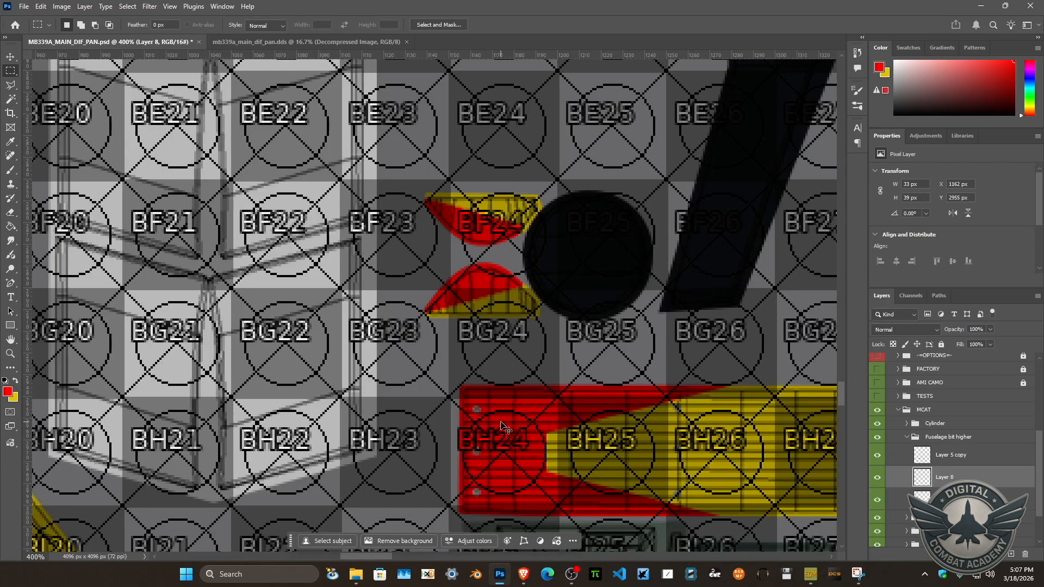
Save MB339A_MAIN_DIF_PAN.psd and transfer its complete artwork with the red tip fill into mb339a_main_dif_pan.dds, merged into one layer and saved.
key("ctrl+a")
key("ctrl+s")
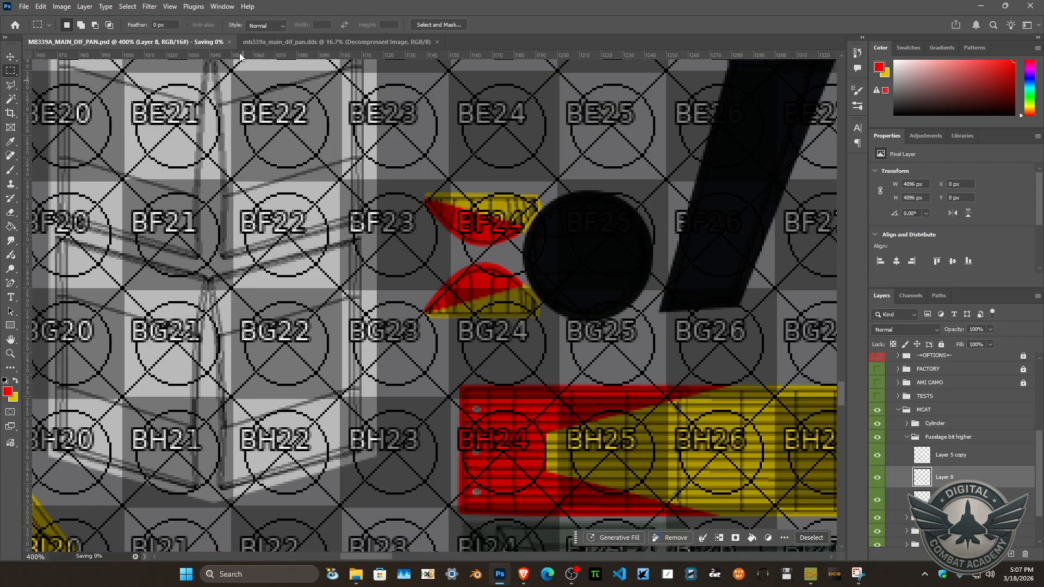
left_click(298, 41)
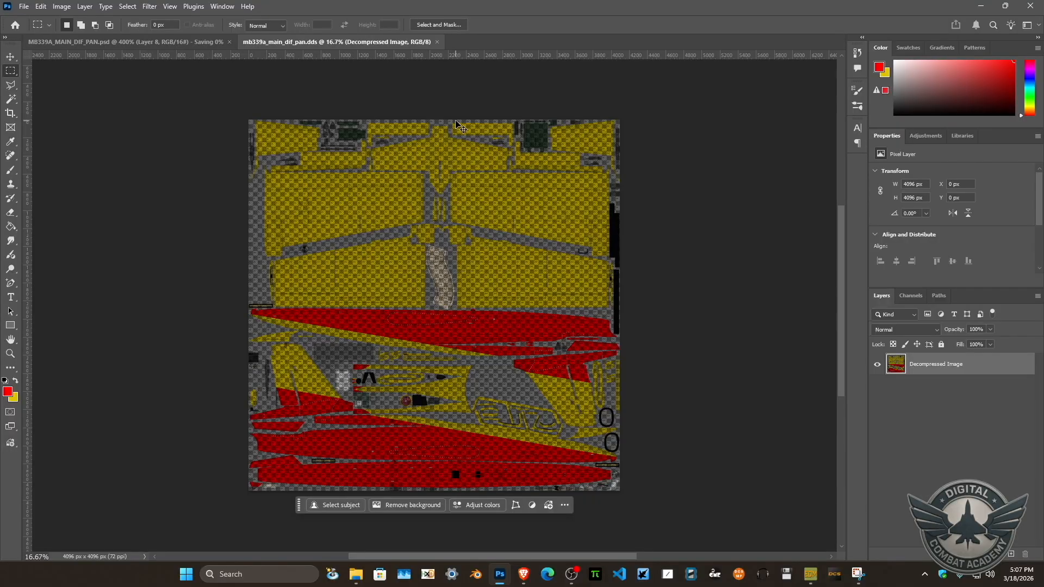
key("ctrl+v")
key("ctrl+e")
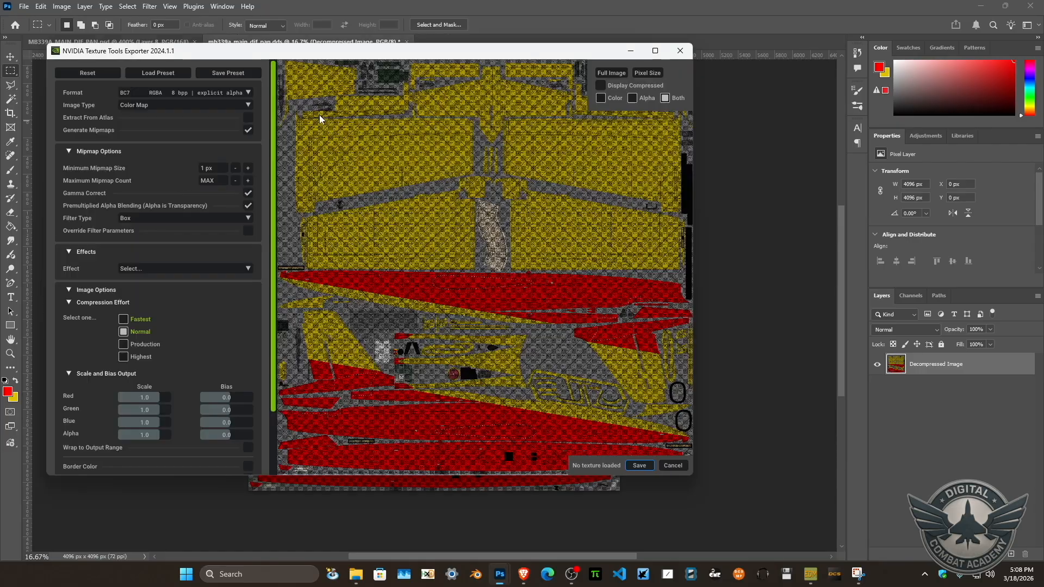
left_click(639, 465)
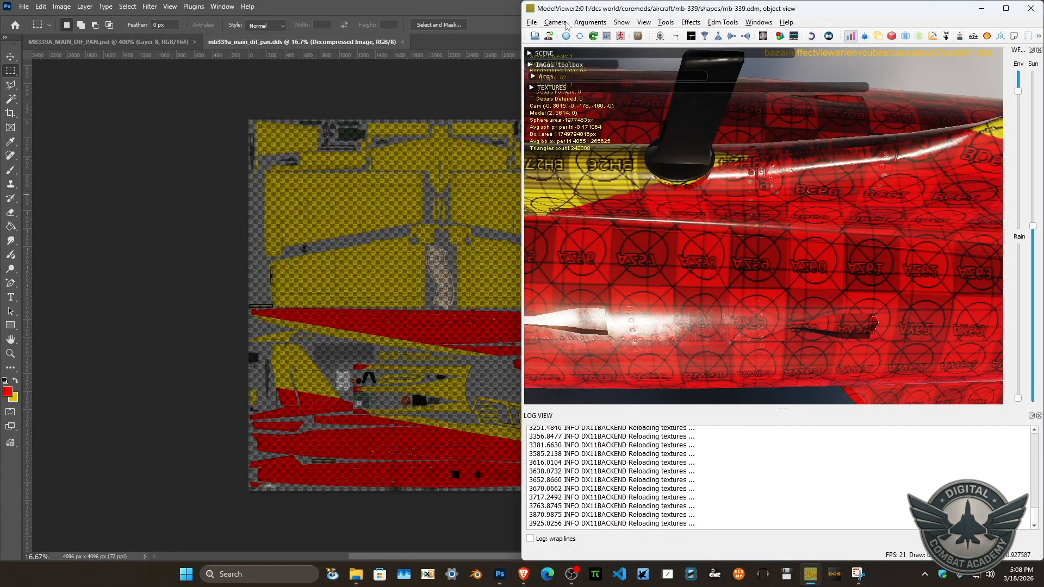
Reload the textures in ModelViewer and inspect the tail, antenna base and rear spine from the side and above.
left_click(565, 36)
left_click_drag(634, 131, 773, 225)
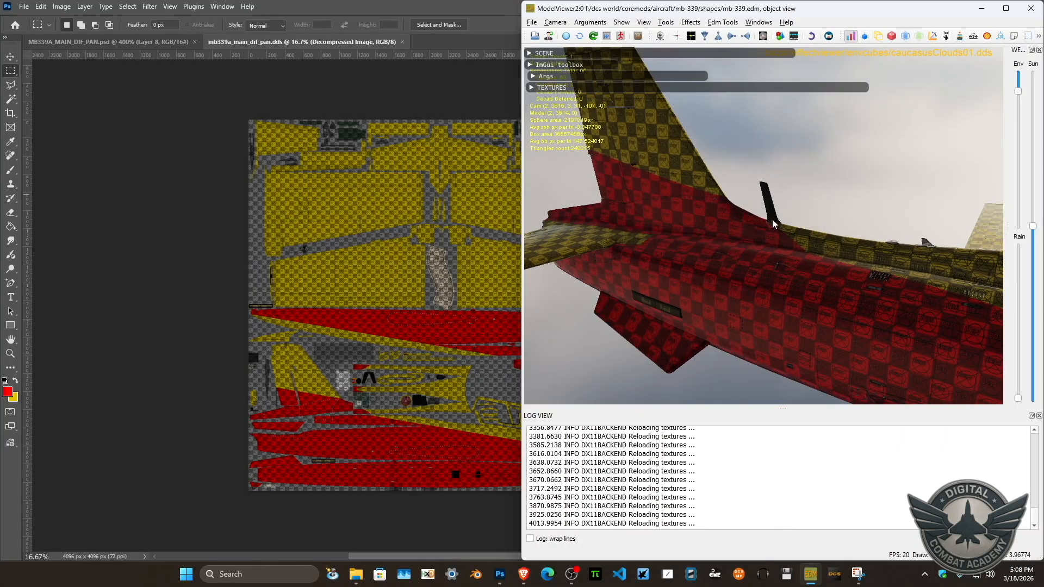
left_click_drag(593, 215, 707, 233)
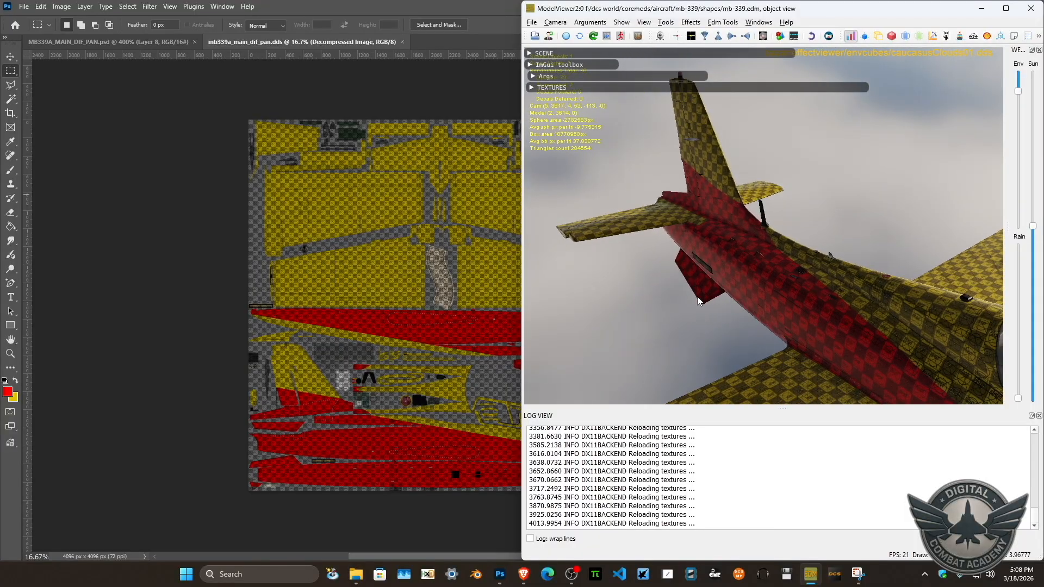
Back in the PSD, hide the labelled checker layer, collapse the References group and copy the whole canvas, leaving nothing selected.
left_click(159, 40)
scroll(873, 389, "up", 3)
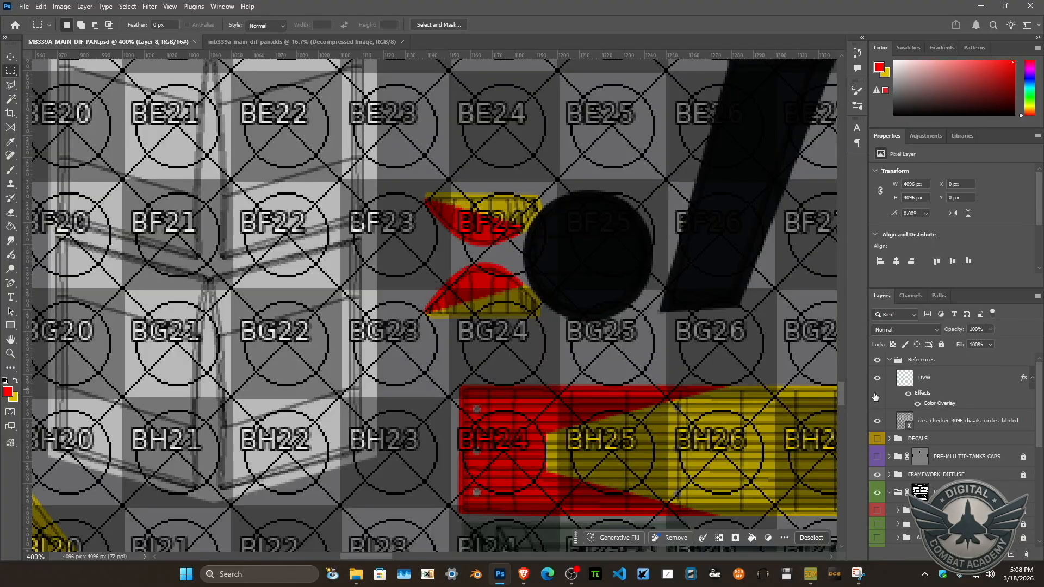
left_click(876, 422)
left_click(889, 360)
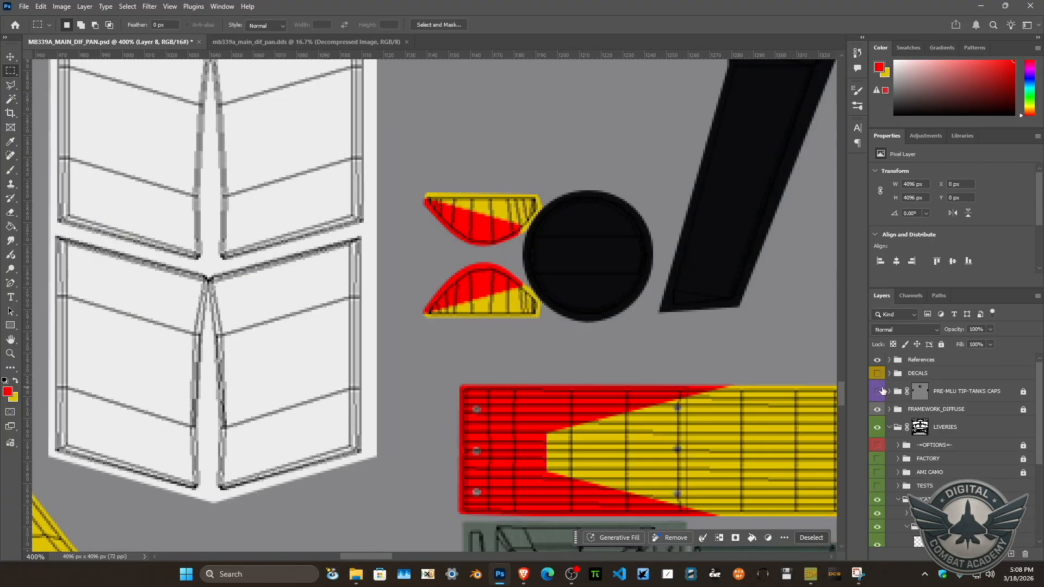
key("ctrl+0")
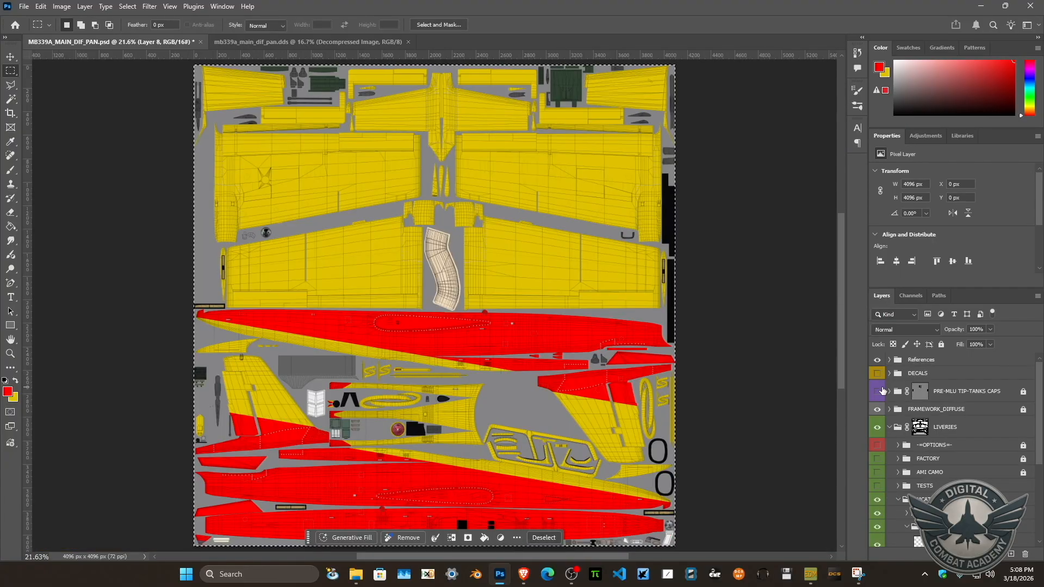
key("ctrl+d")
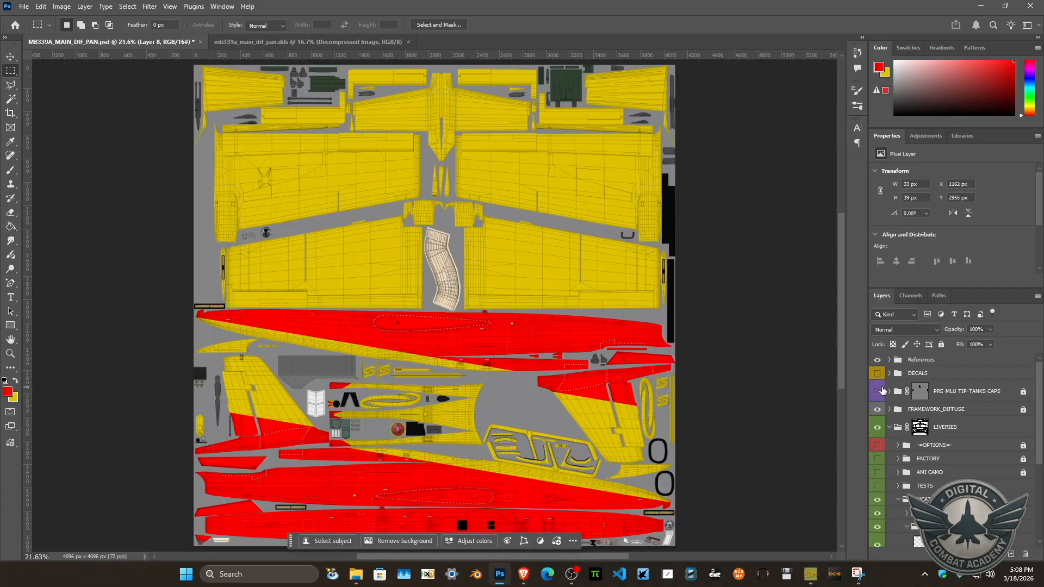
Paste the checker-free artwork into mb339a_main_dif_pan.dds, merge it down and save the texture.
left_click(292, 42)
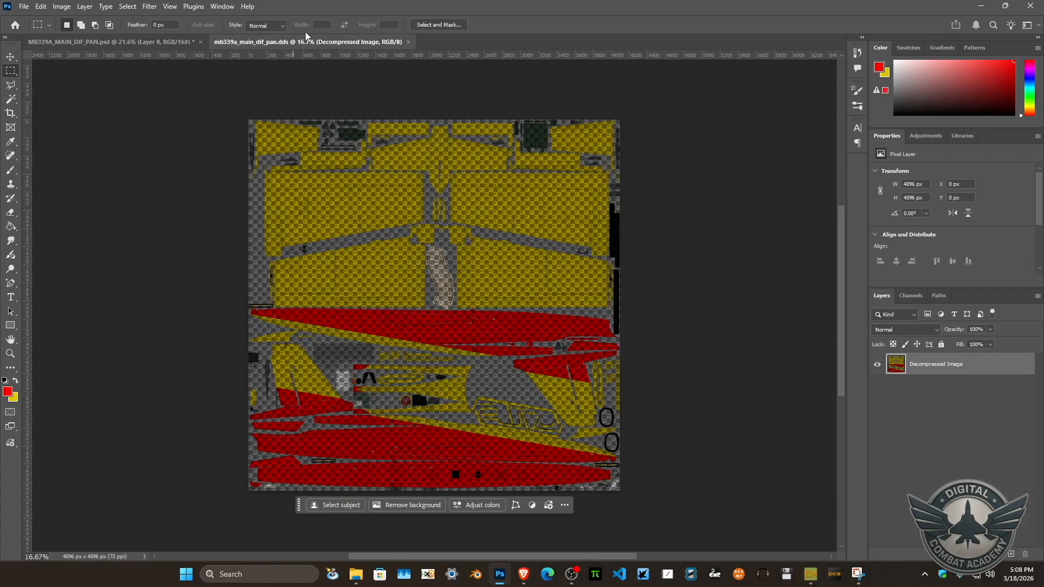
key("ctrl+v")
key("ctrl+e")
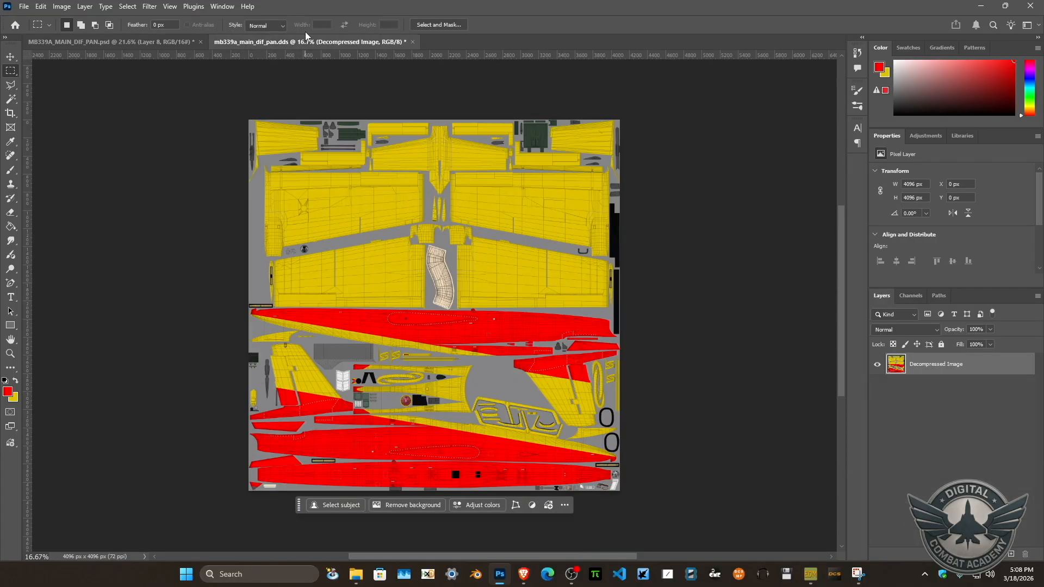
key("ctrl+s")
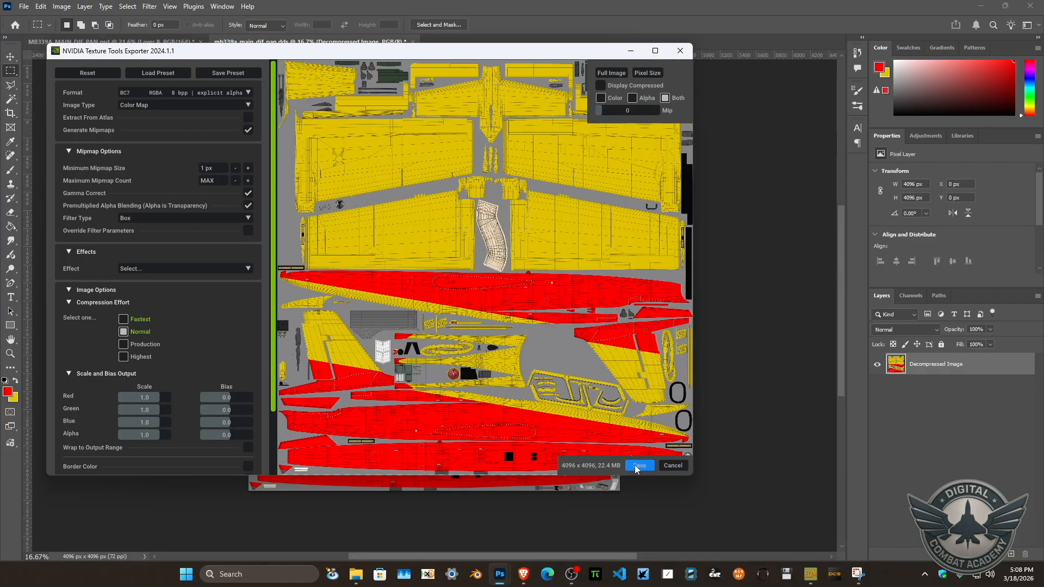
left_click(634, 463)
Examine the wireframe-only livery on the aircraft in ModelViewer, from the tail round to the nose.
key("alt+Tab")
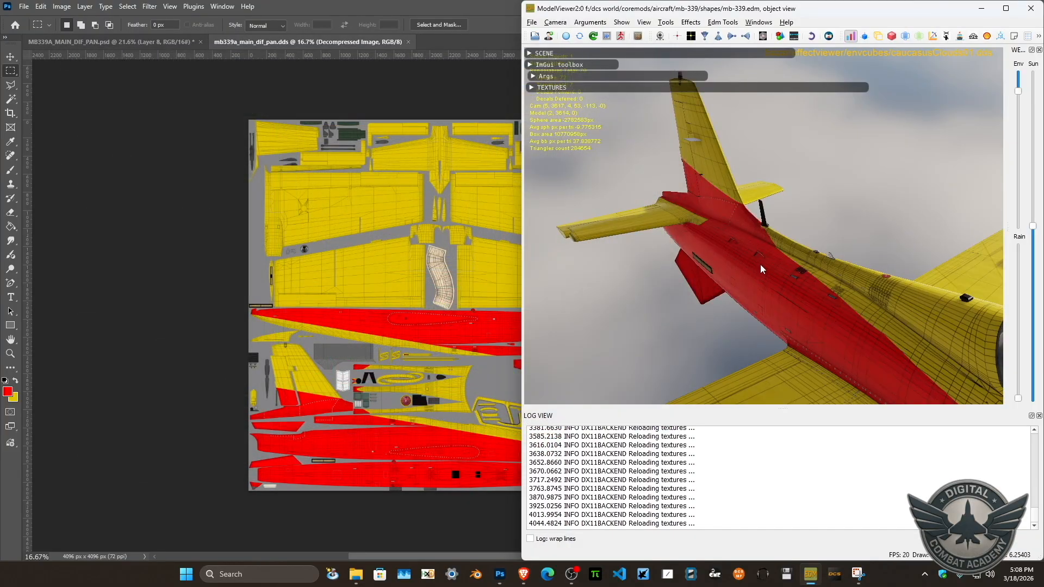
left_click_drag(758, 260, 700, 297)
scroll(706, 296, "down", 3)
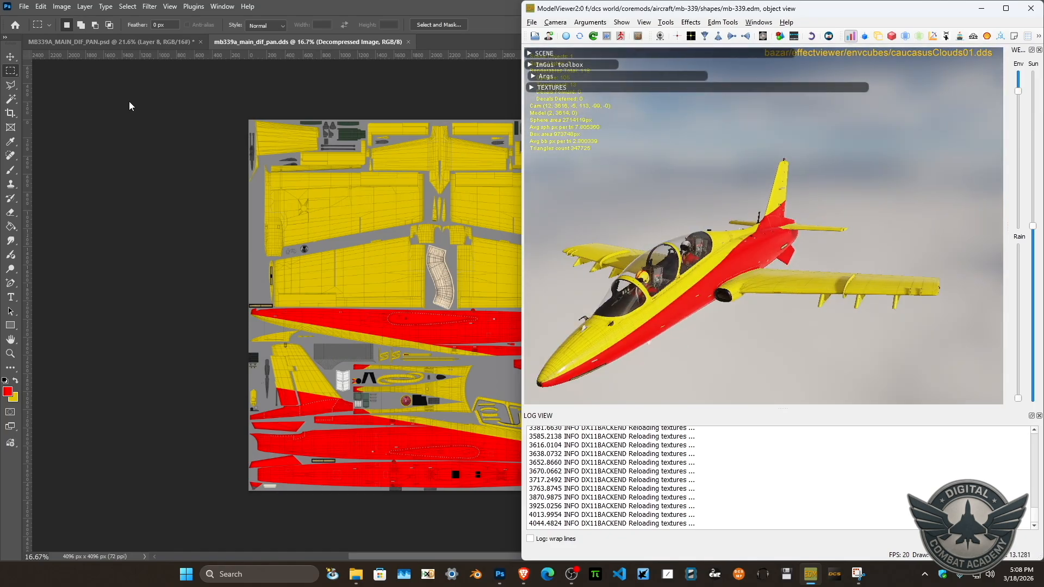
Hide the entire References group in the PSD and save the clean artwork into mb339a_main_dif_pan.dds.
left_click(130, 43)
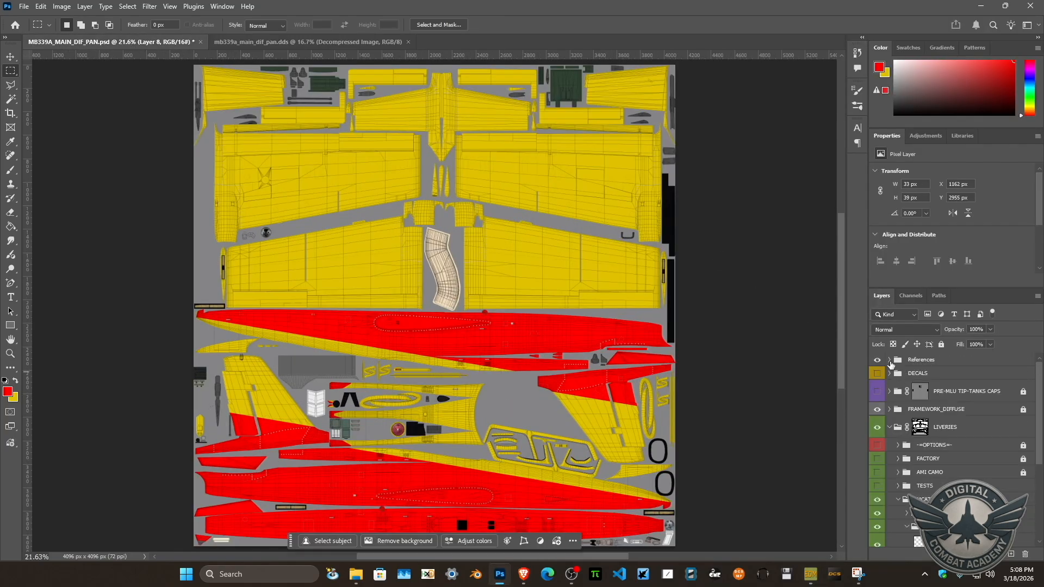
left_click(877, 359)
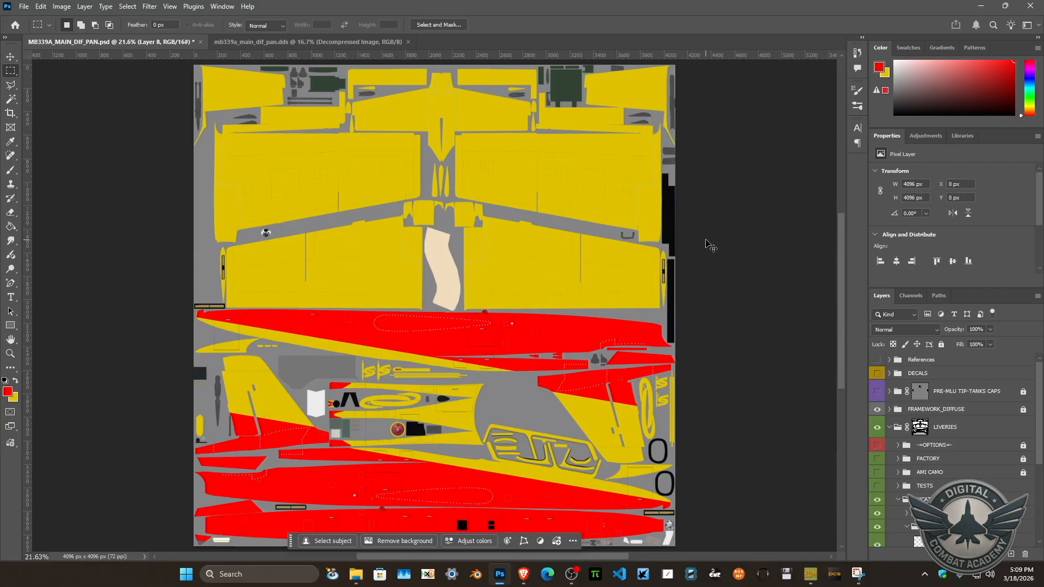
left_click(336, 42)
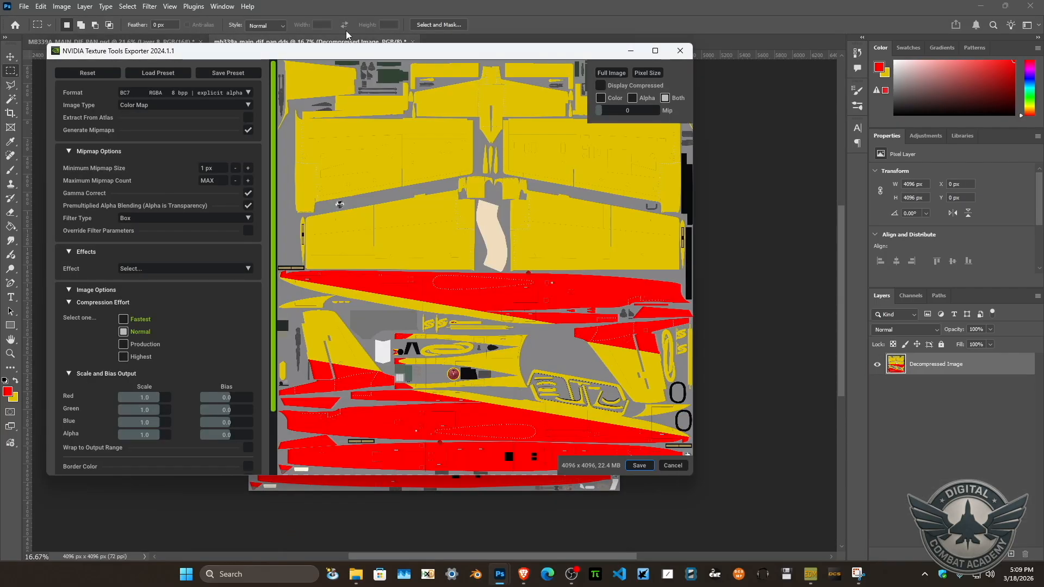
left_click(638, 466)
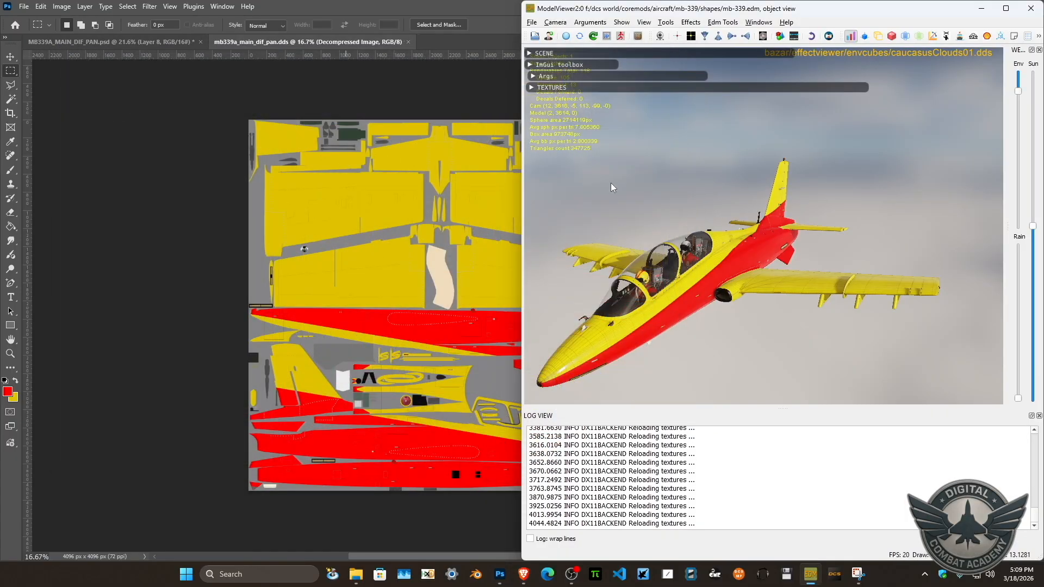
Reload the textures in ModelViewer and inspect the clean red and yellow livery from above and from the side.
left_click(566, 36)
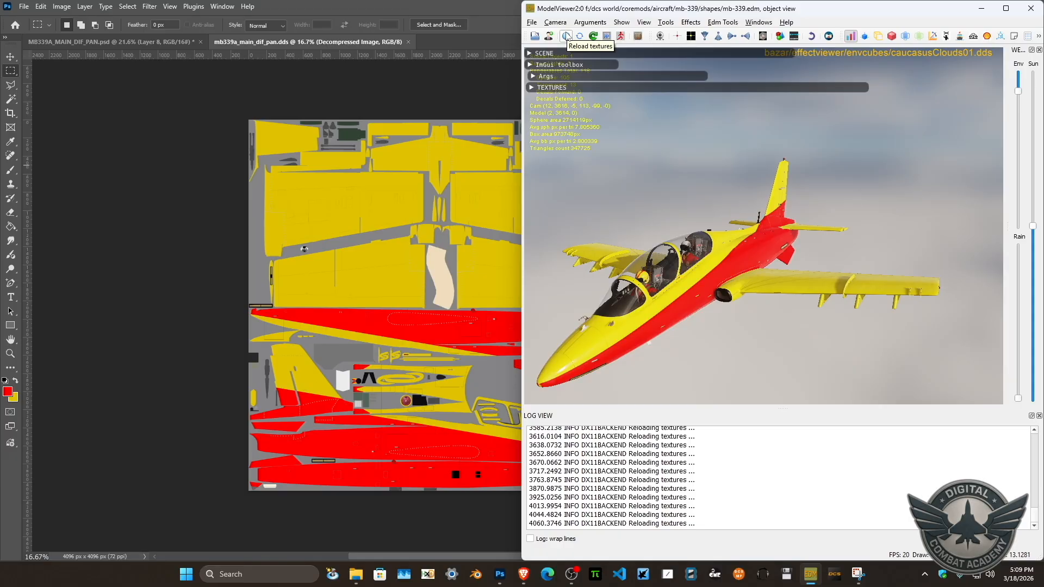
left_click_drag(669, 348, 693, 276)
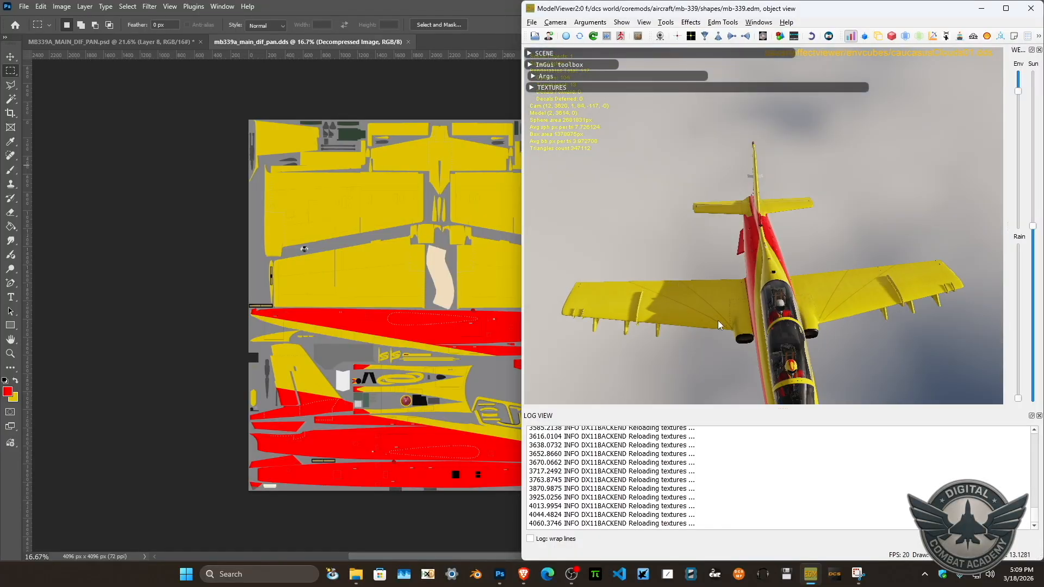
left_click_drag(810, 317, 746, 196)
left_click_drag(704, 240, 766, 216)
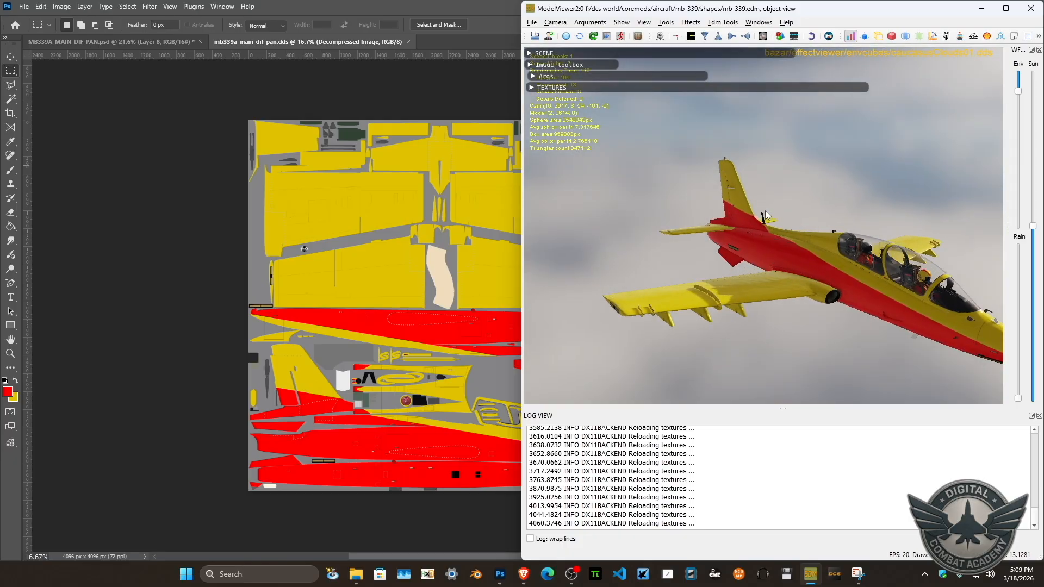